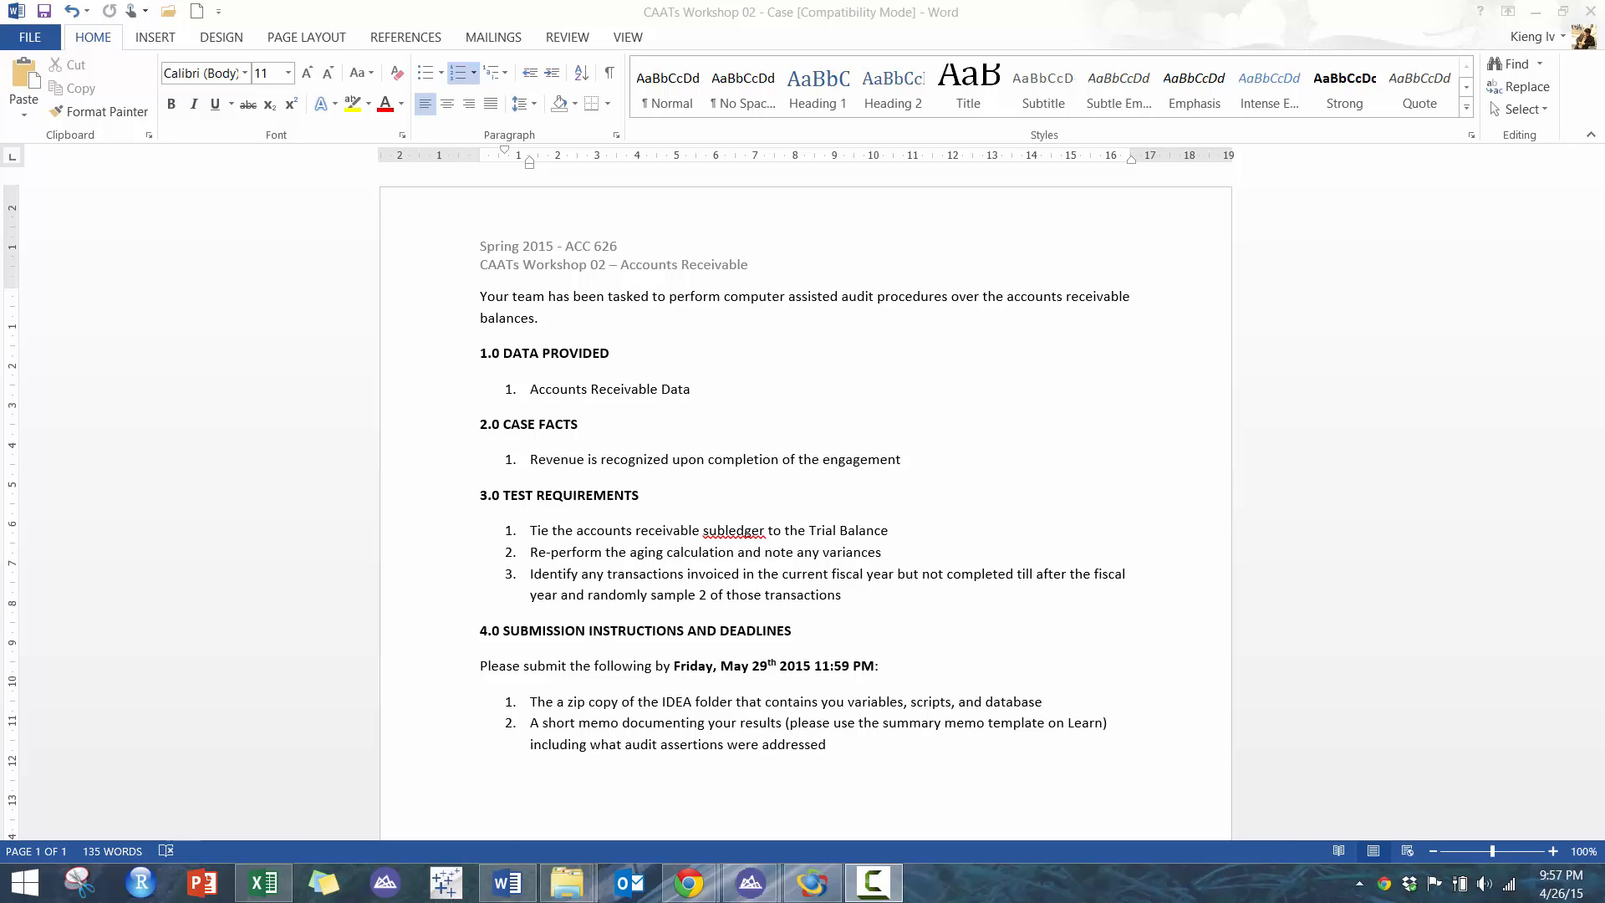
# - Review the case document's data provided, case facts and test requirements
pyautogui.doubleClick(600, 395)
pyautogui.tripleClick(600, 394)
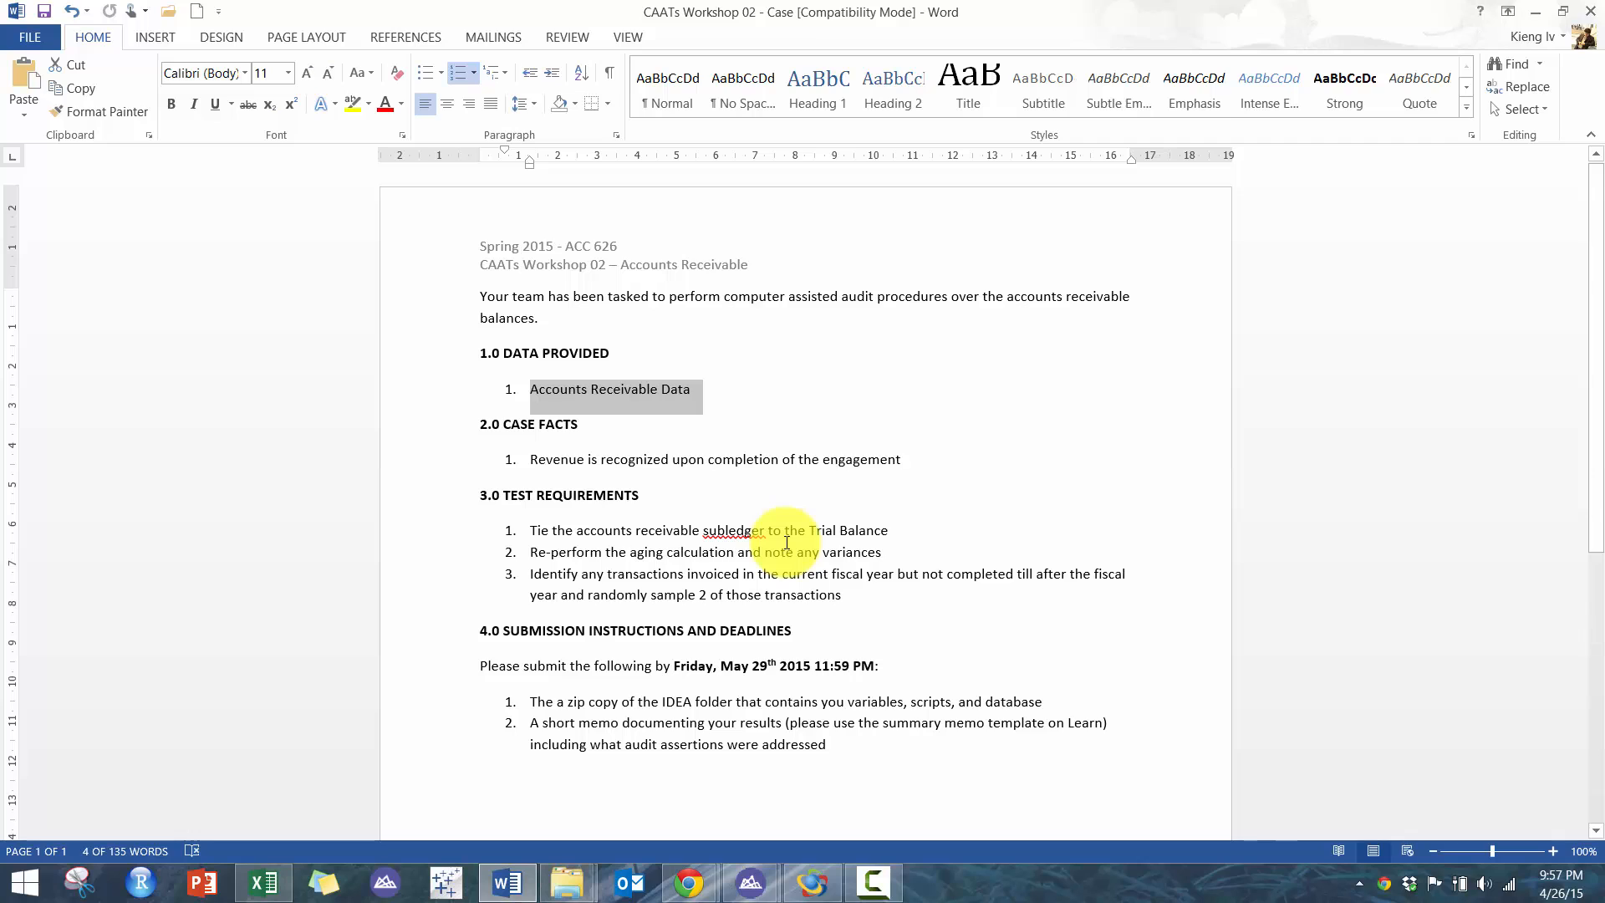
pyautogui.tripleClick(621, 462)
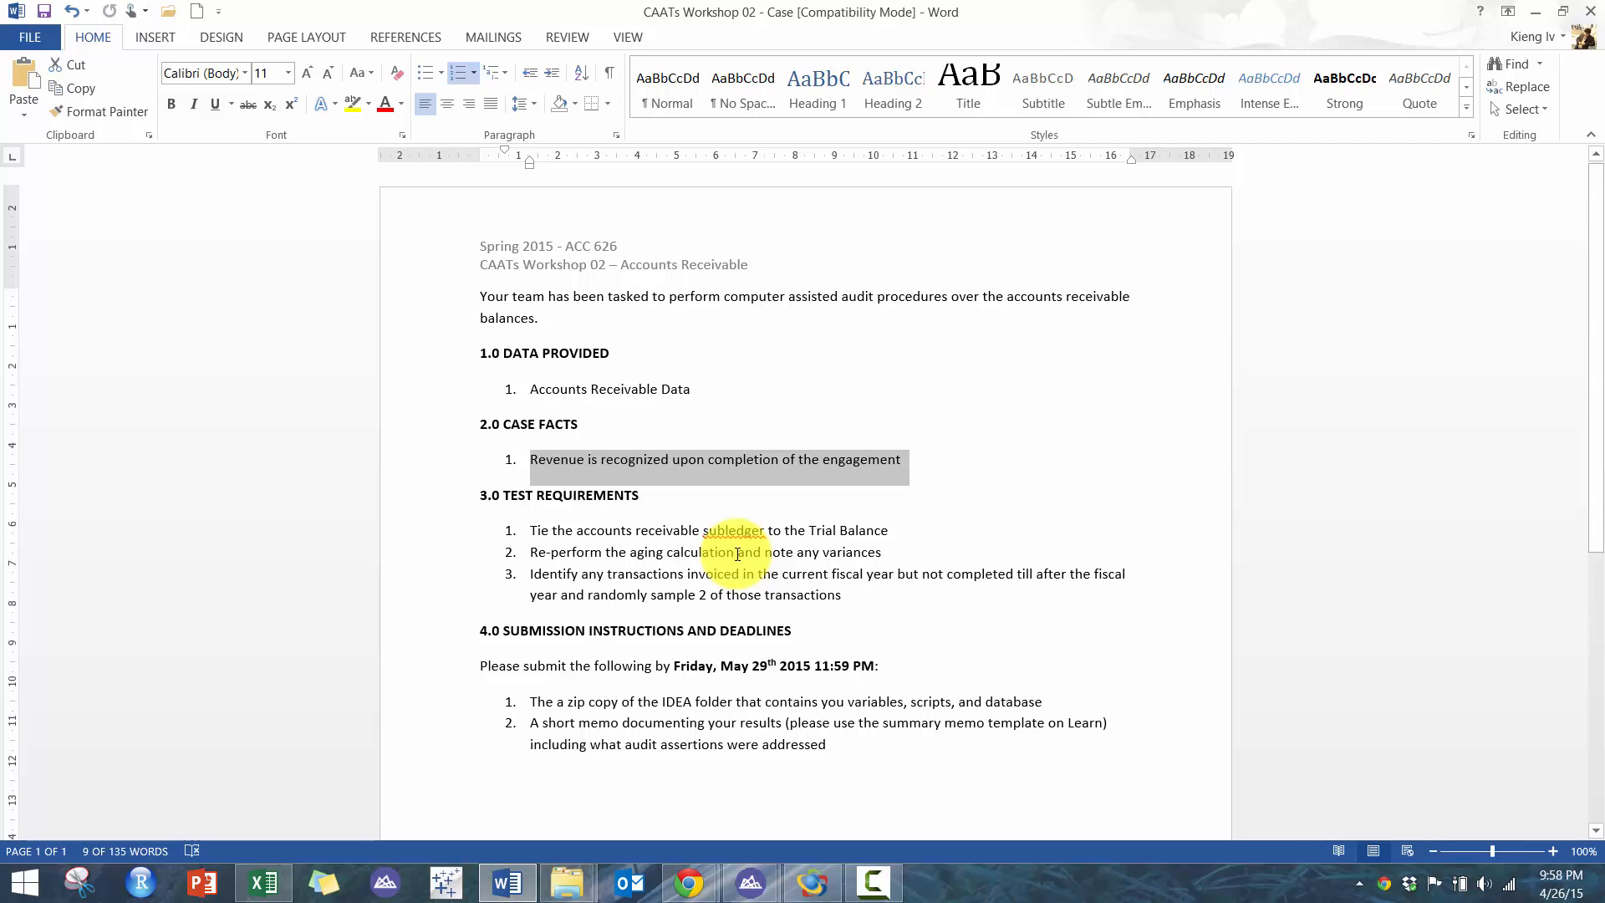
pyautogui.click(533, 534)
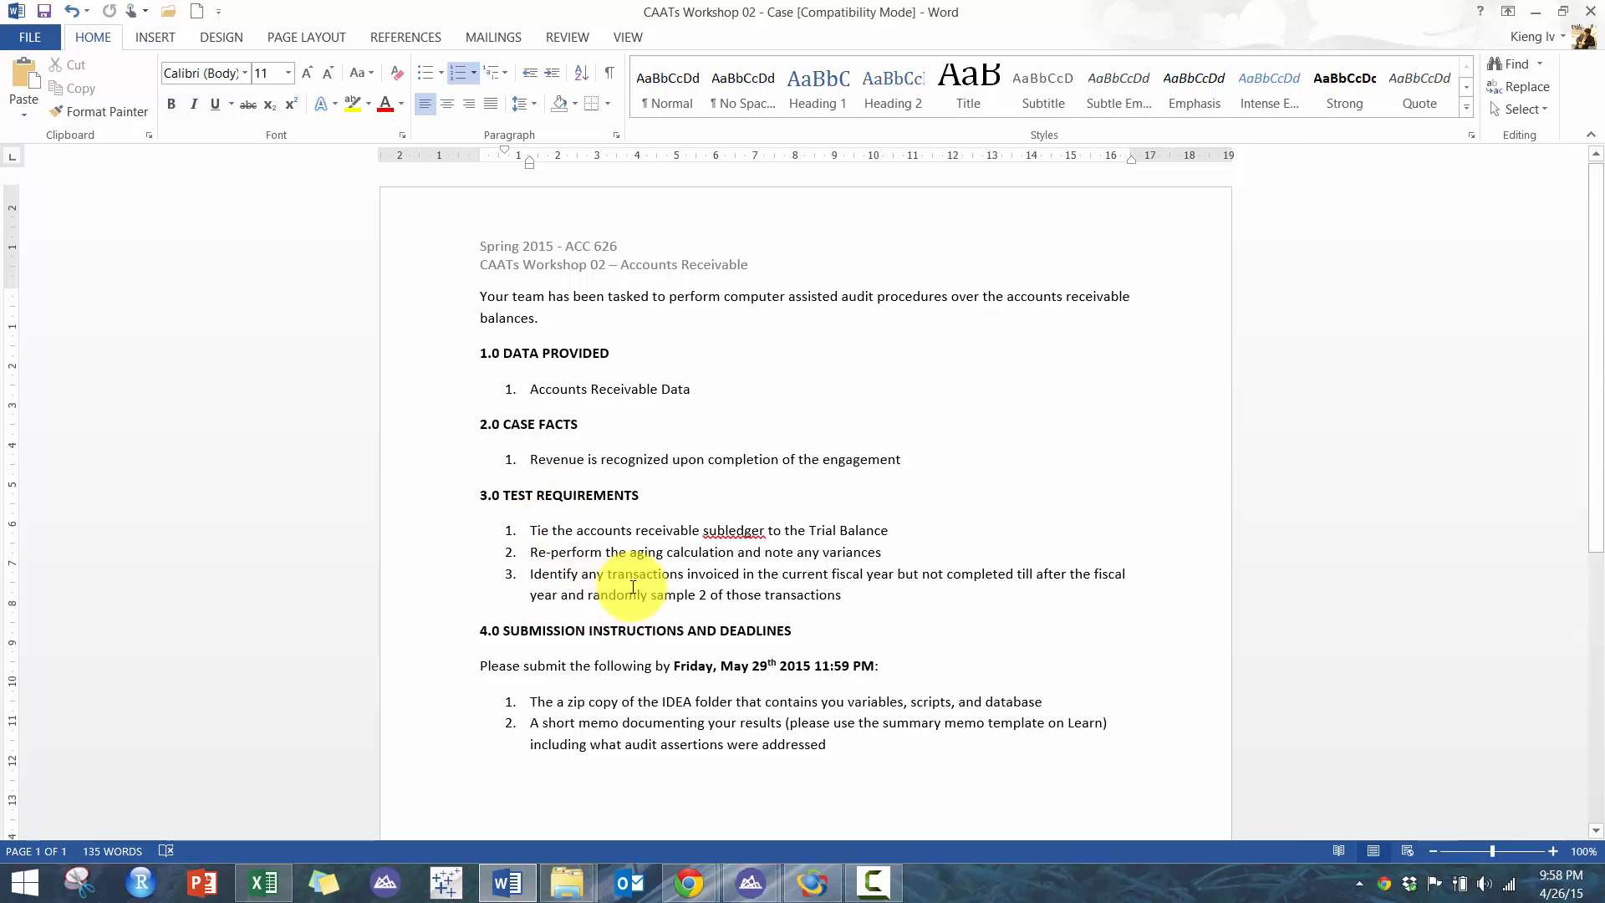
pyautogui.moveTo(534, 530); pyautogui.dragTo(908, 546)
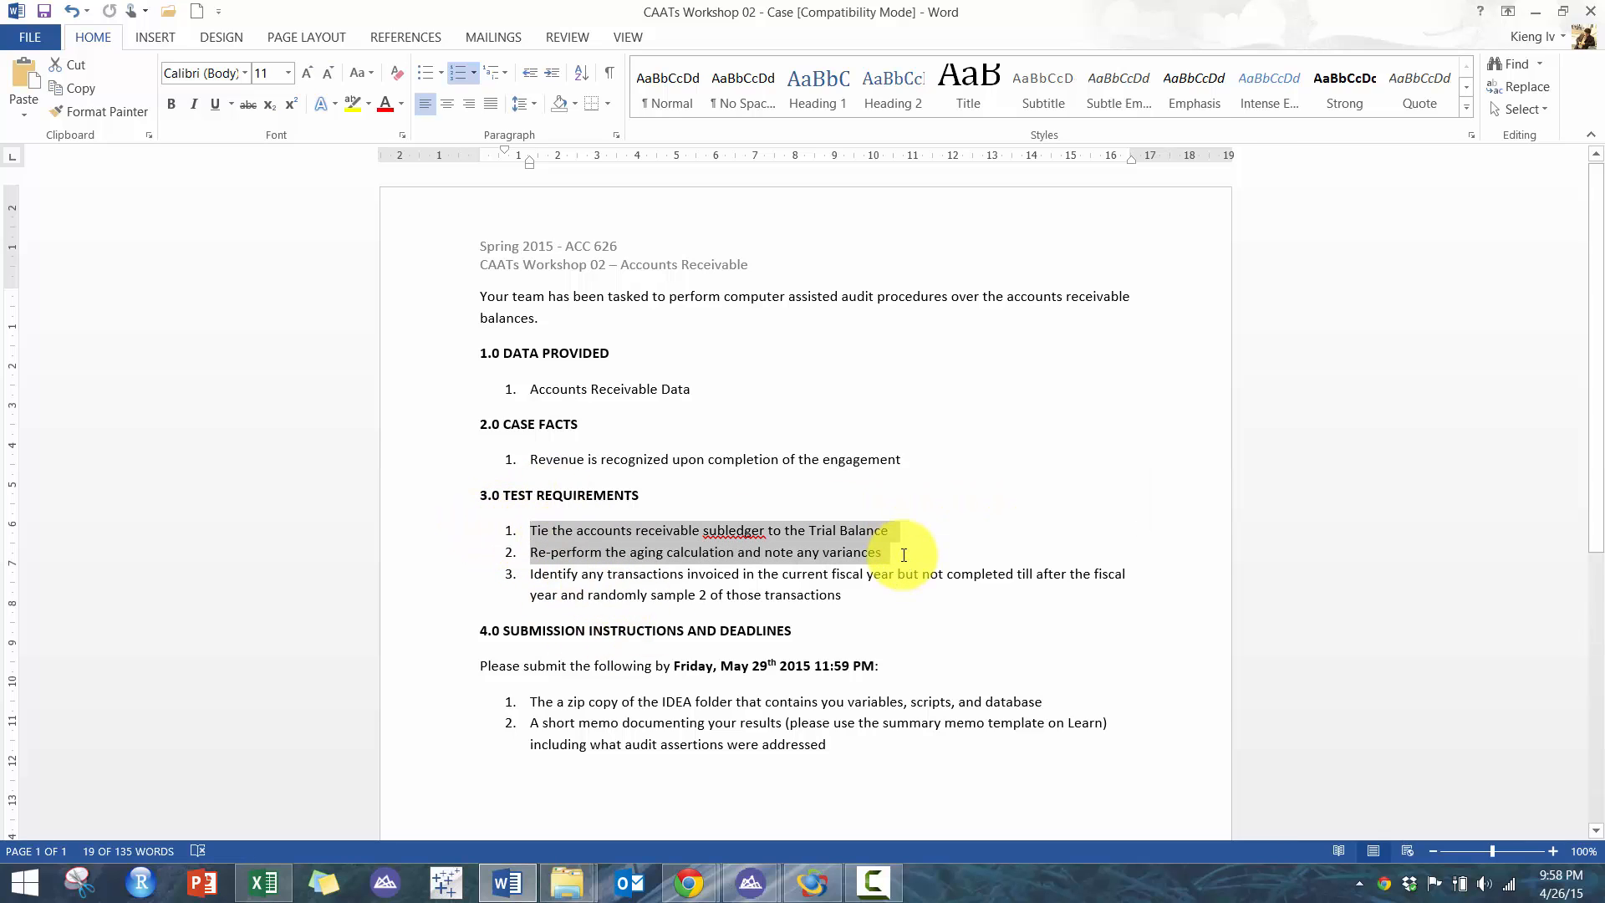
pyautogui.click(905, 552)
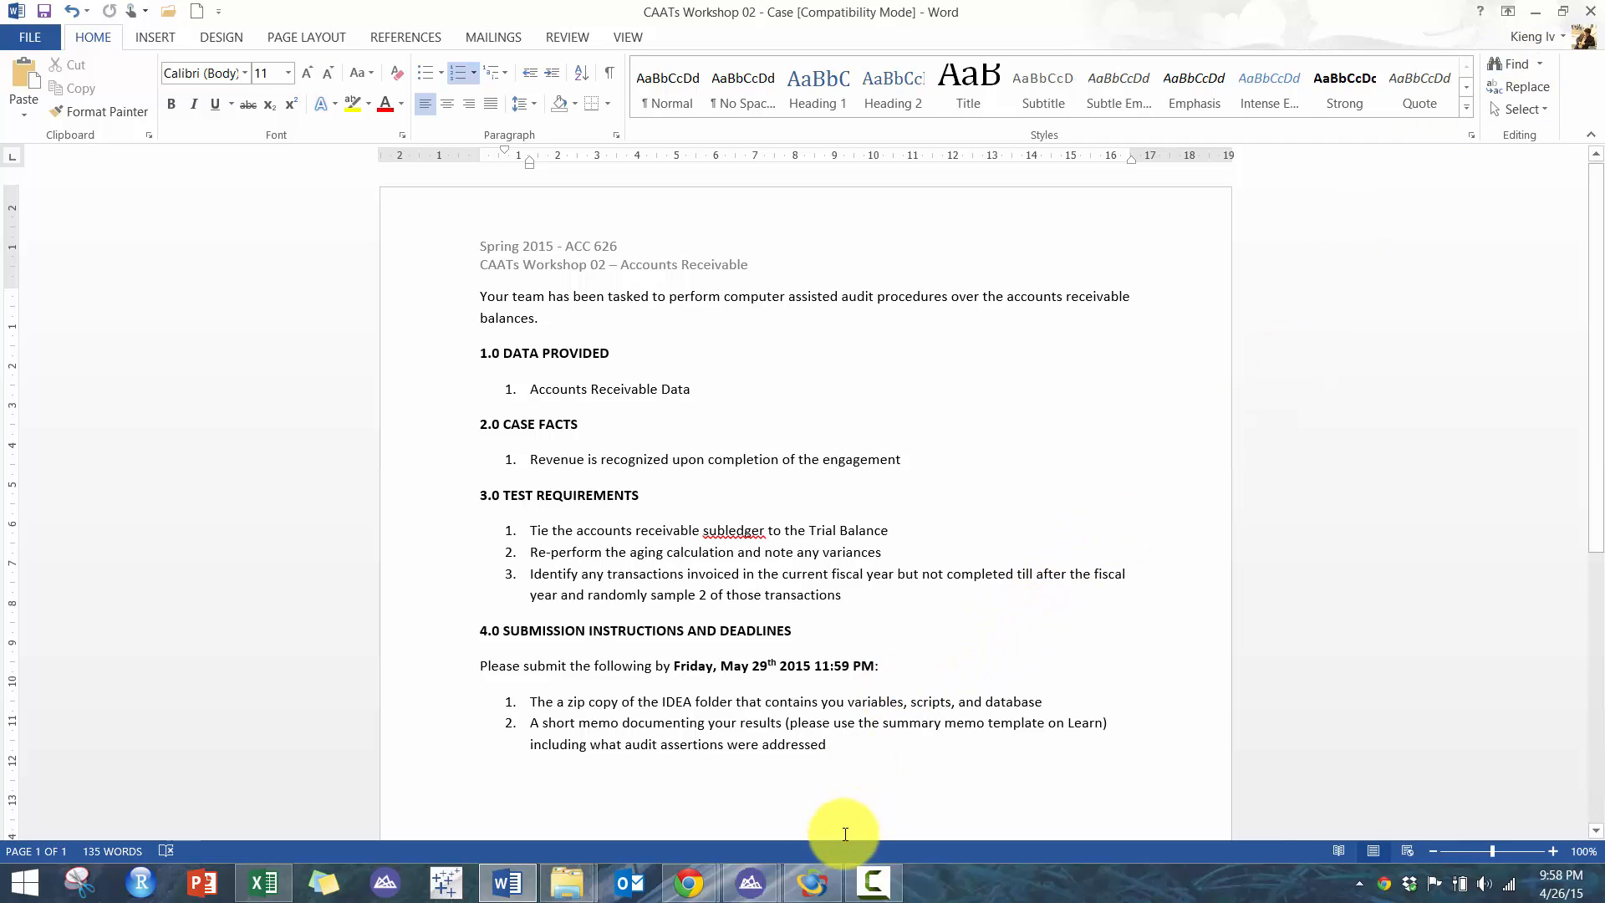
# - Switch to IDEA and start a desktop import of the Accounts Receivable Data Microsoft Excel file
pyautogui.click(829, 873)
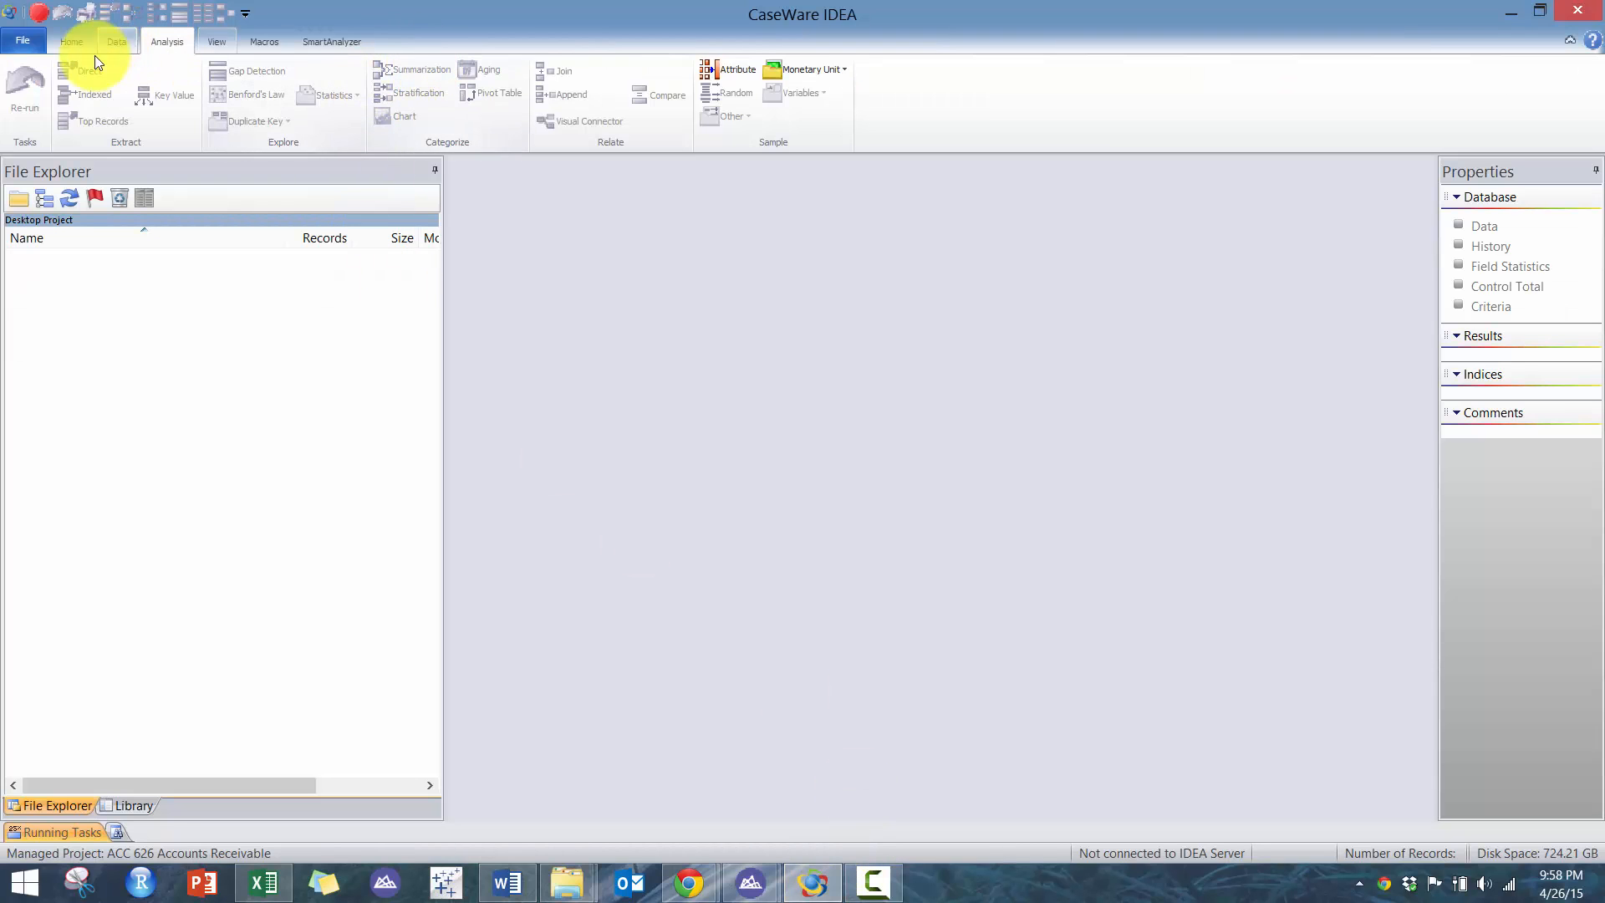
pyautogui.click(114, 42)
pyautogui.click(55, 42)
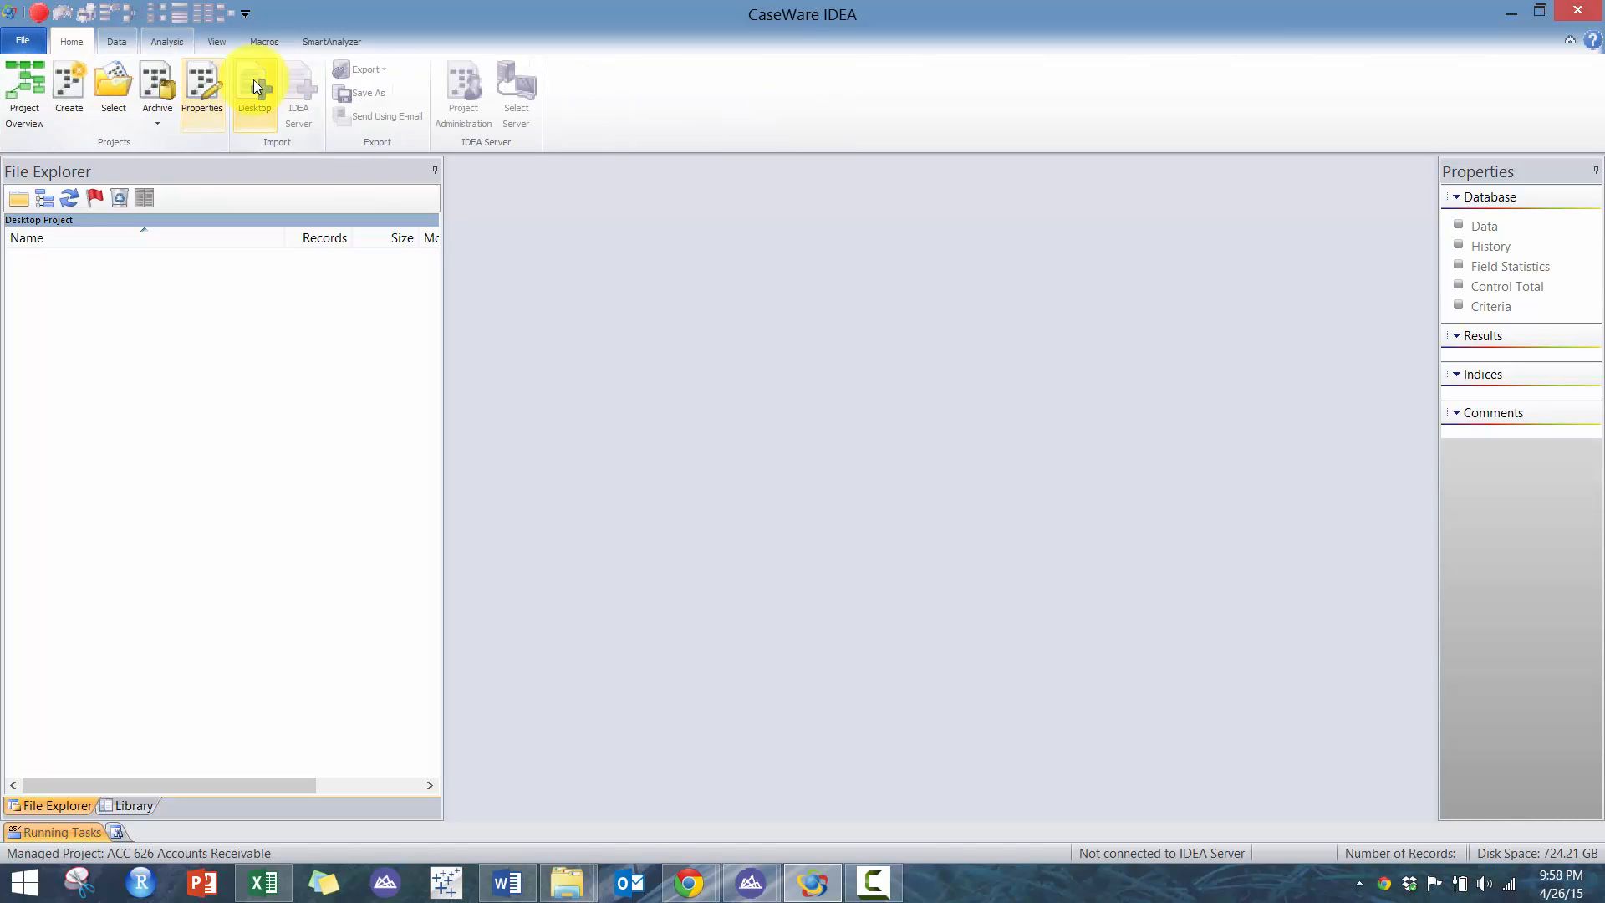
pyautogui.click(255, 84)
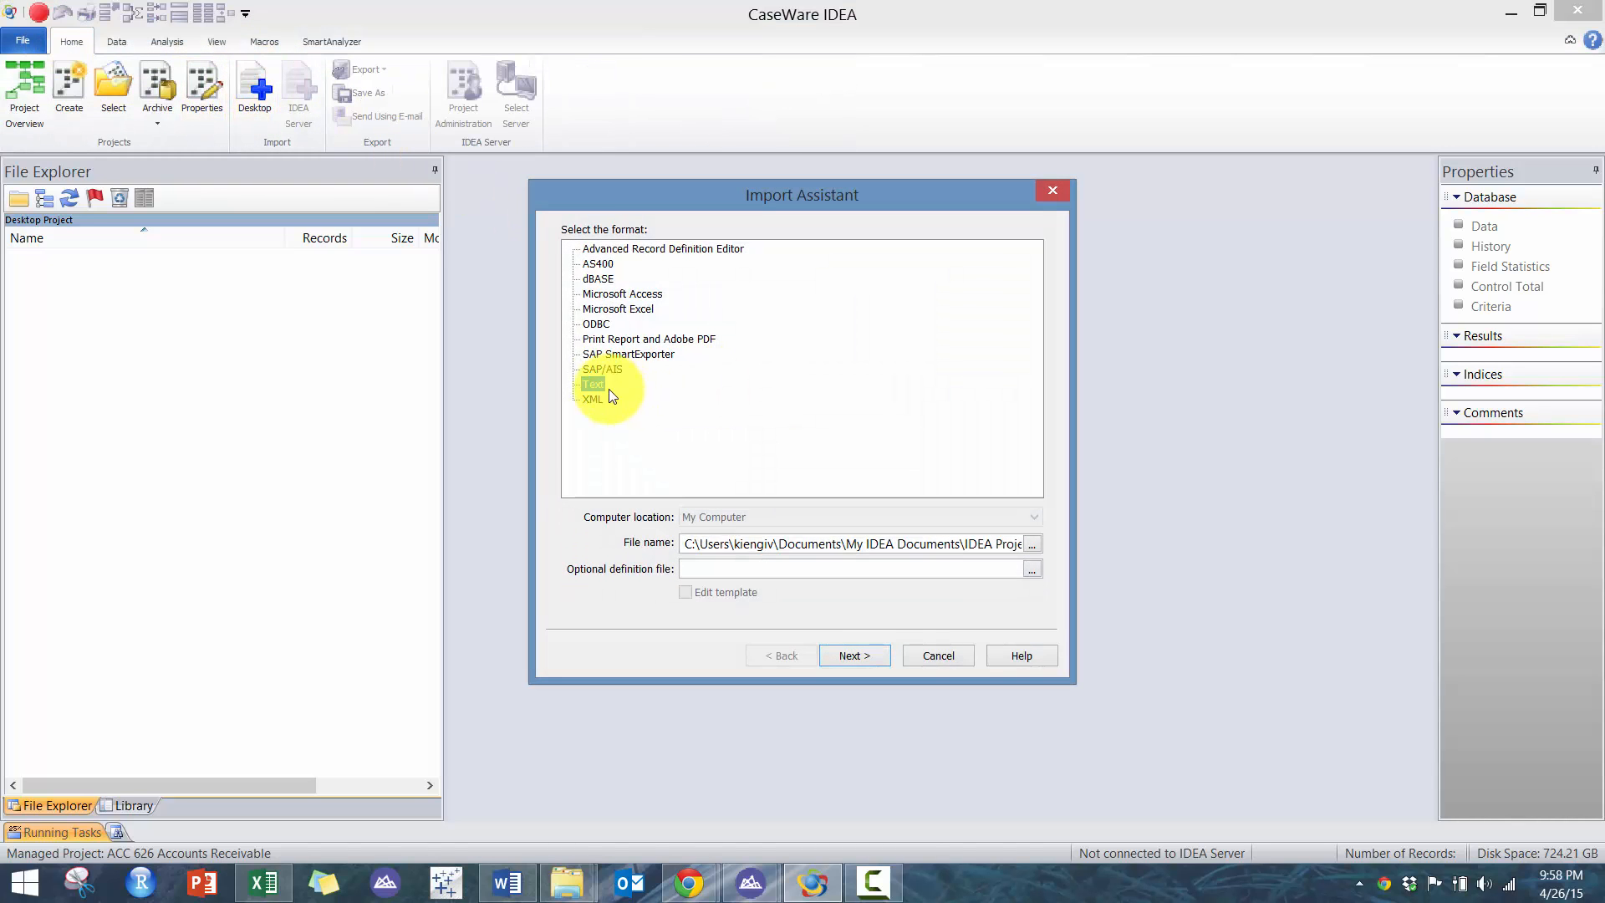
pyautogui.click(608, 311)
pyautogui.click(1033, 544)
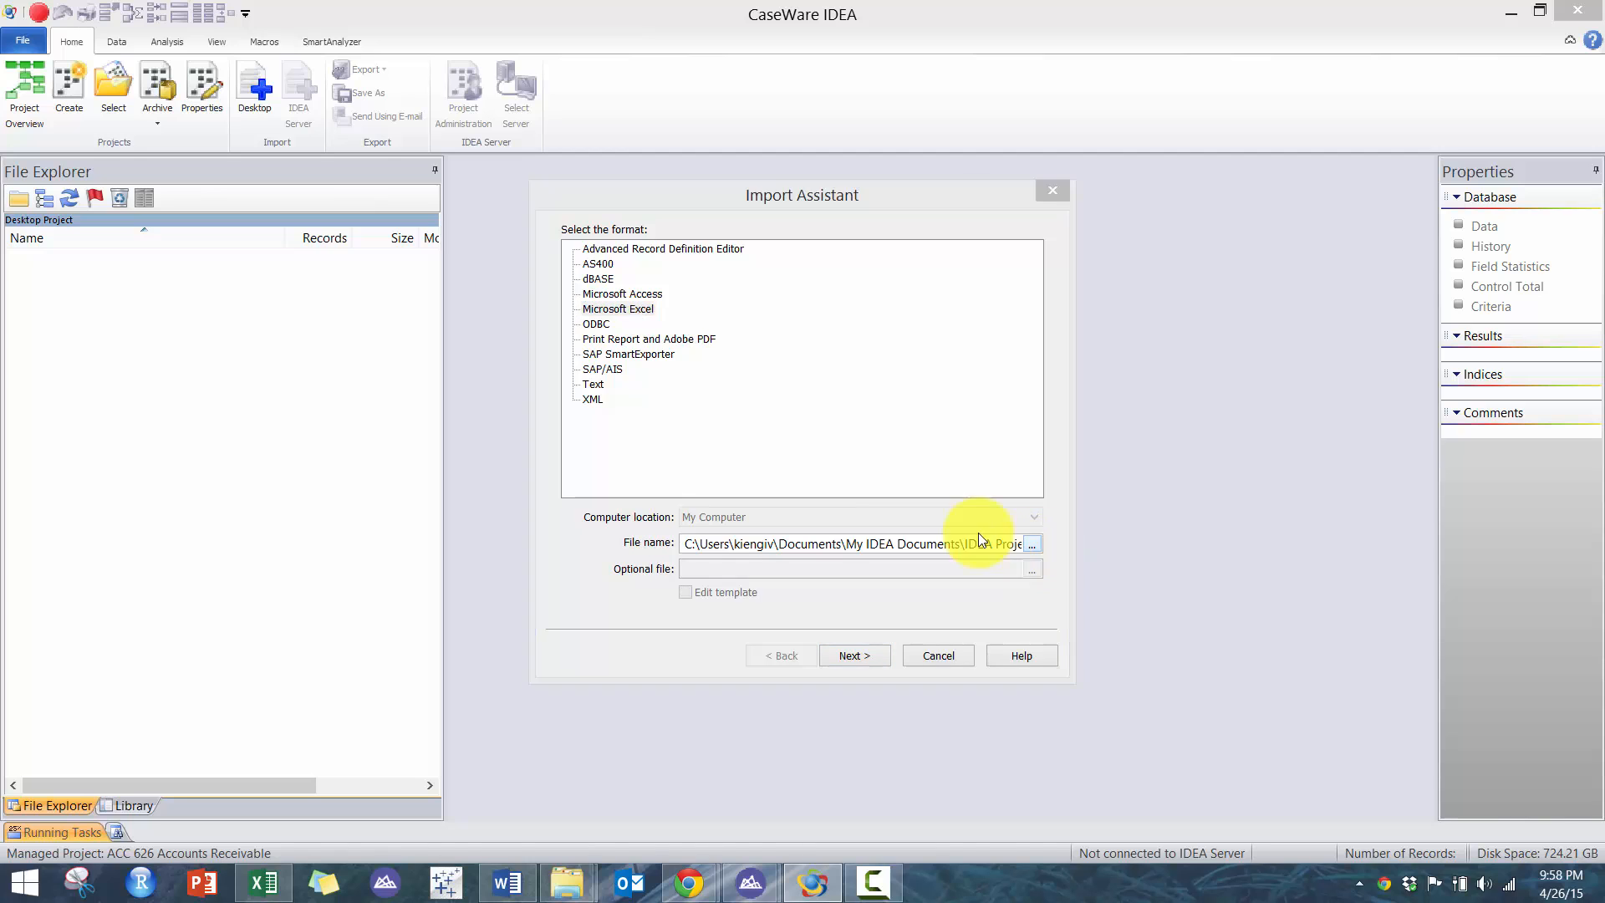
pyautogui.doubleClick(770, 365)
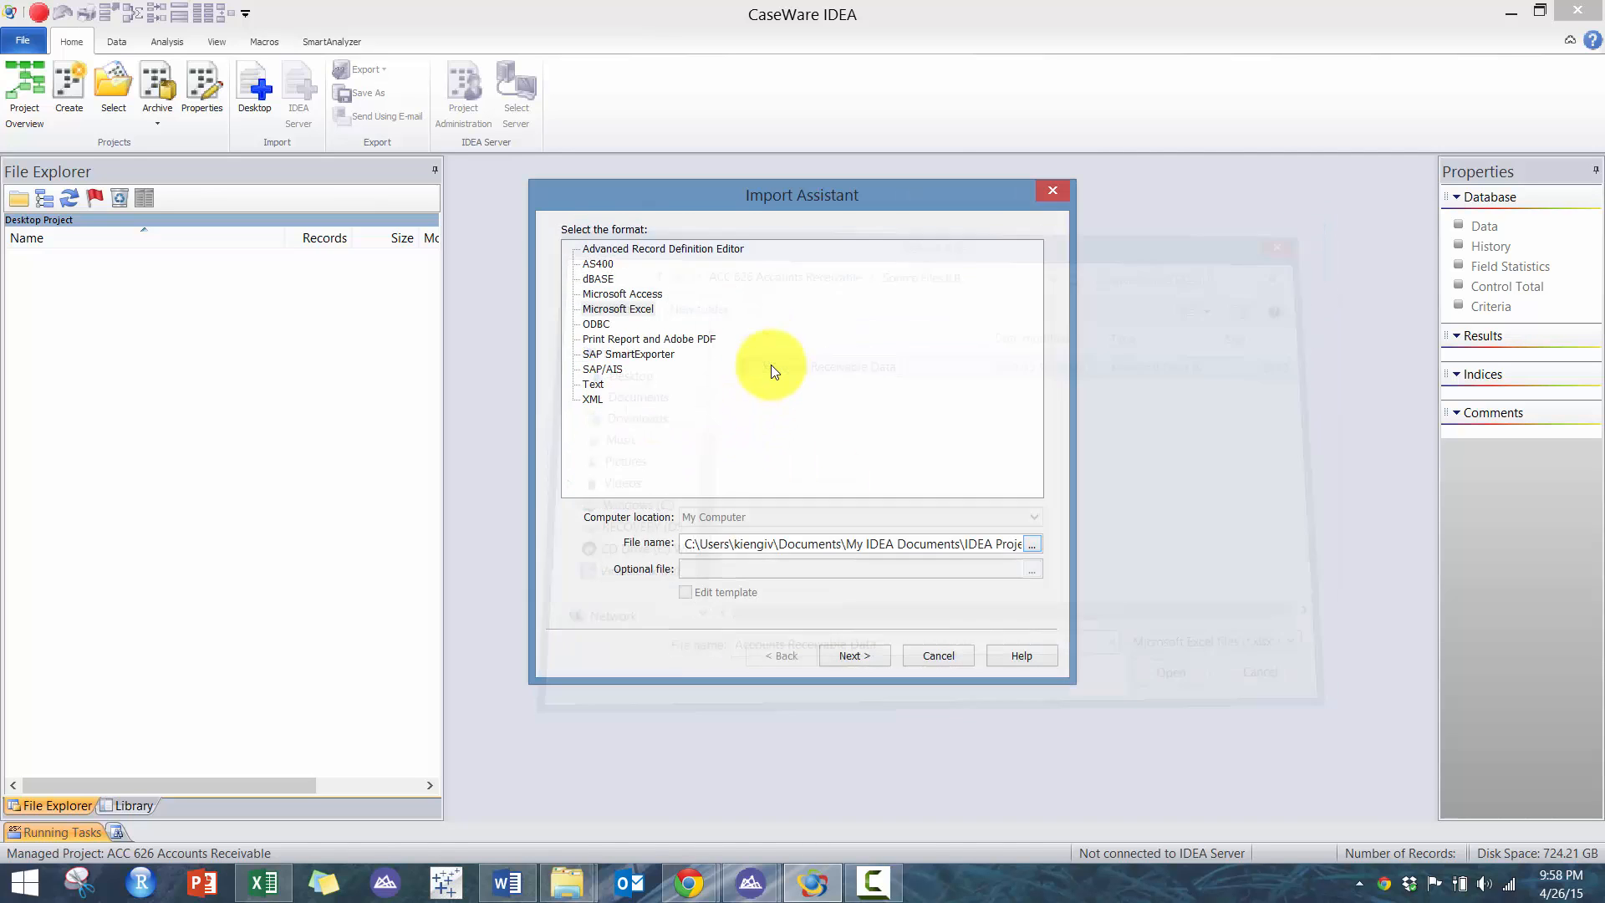
pyautogui.click(854, 657)
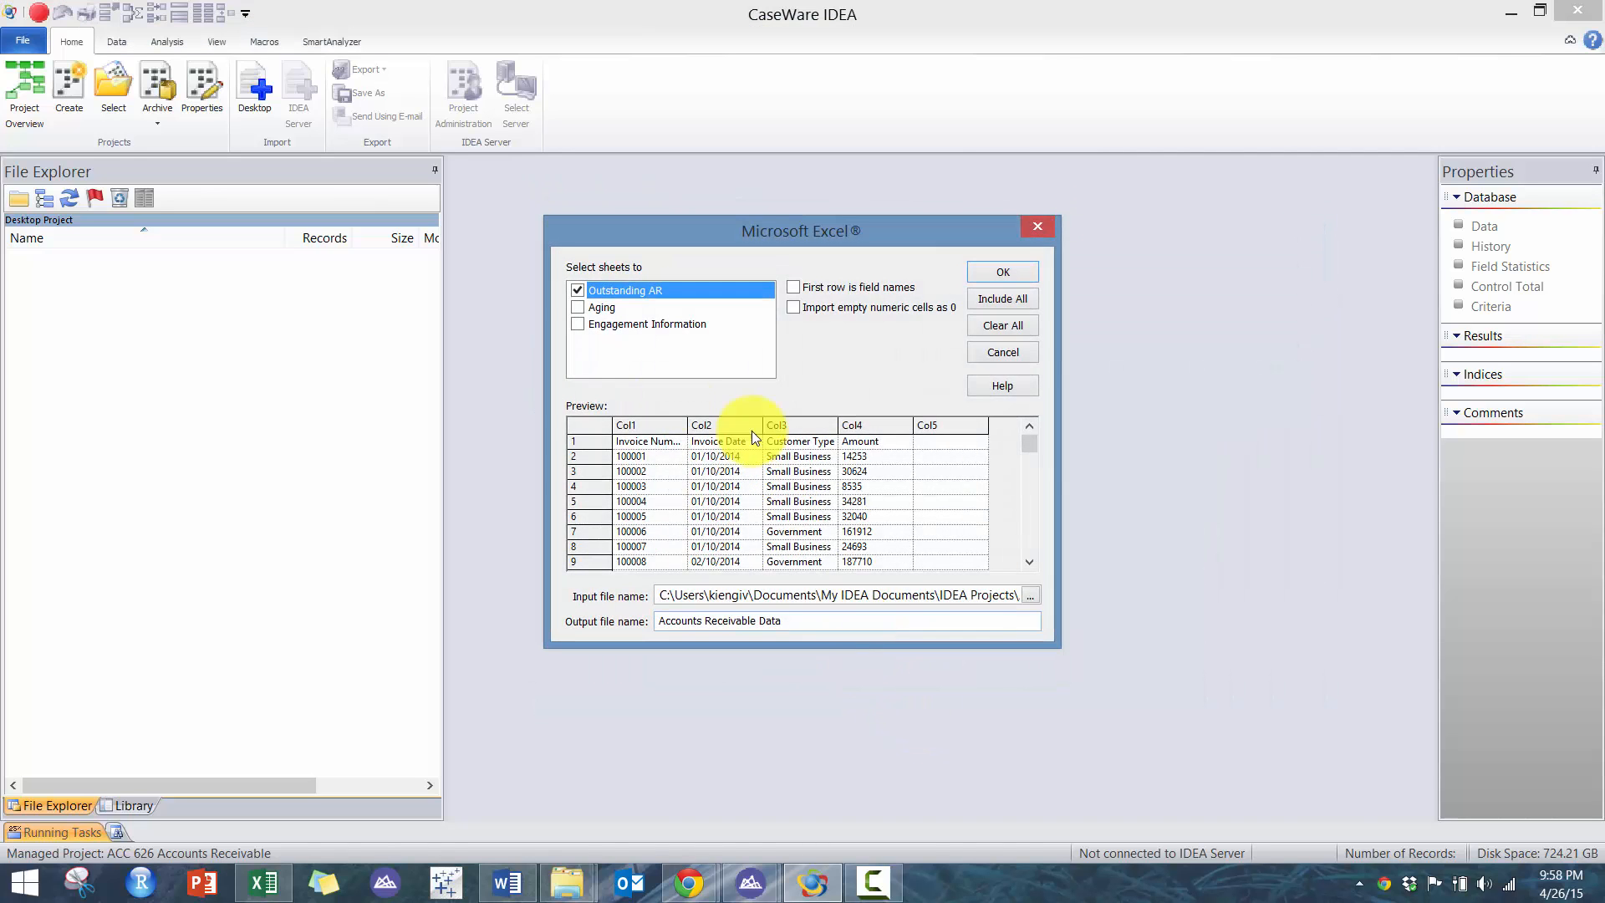
# - Import all three sheets with the first row as field names and the output file name AR
pyautogui.click(578, 307)
pyautogui.click(577, 323)
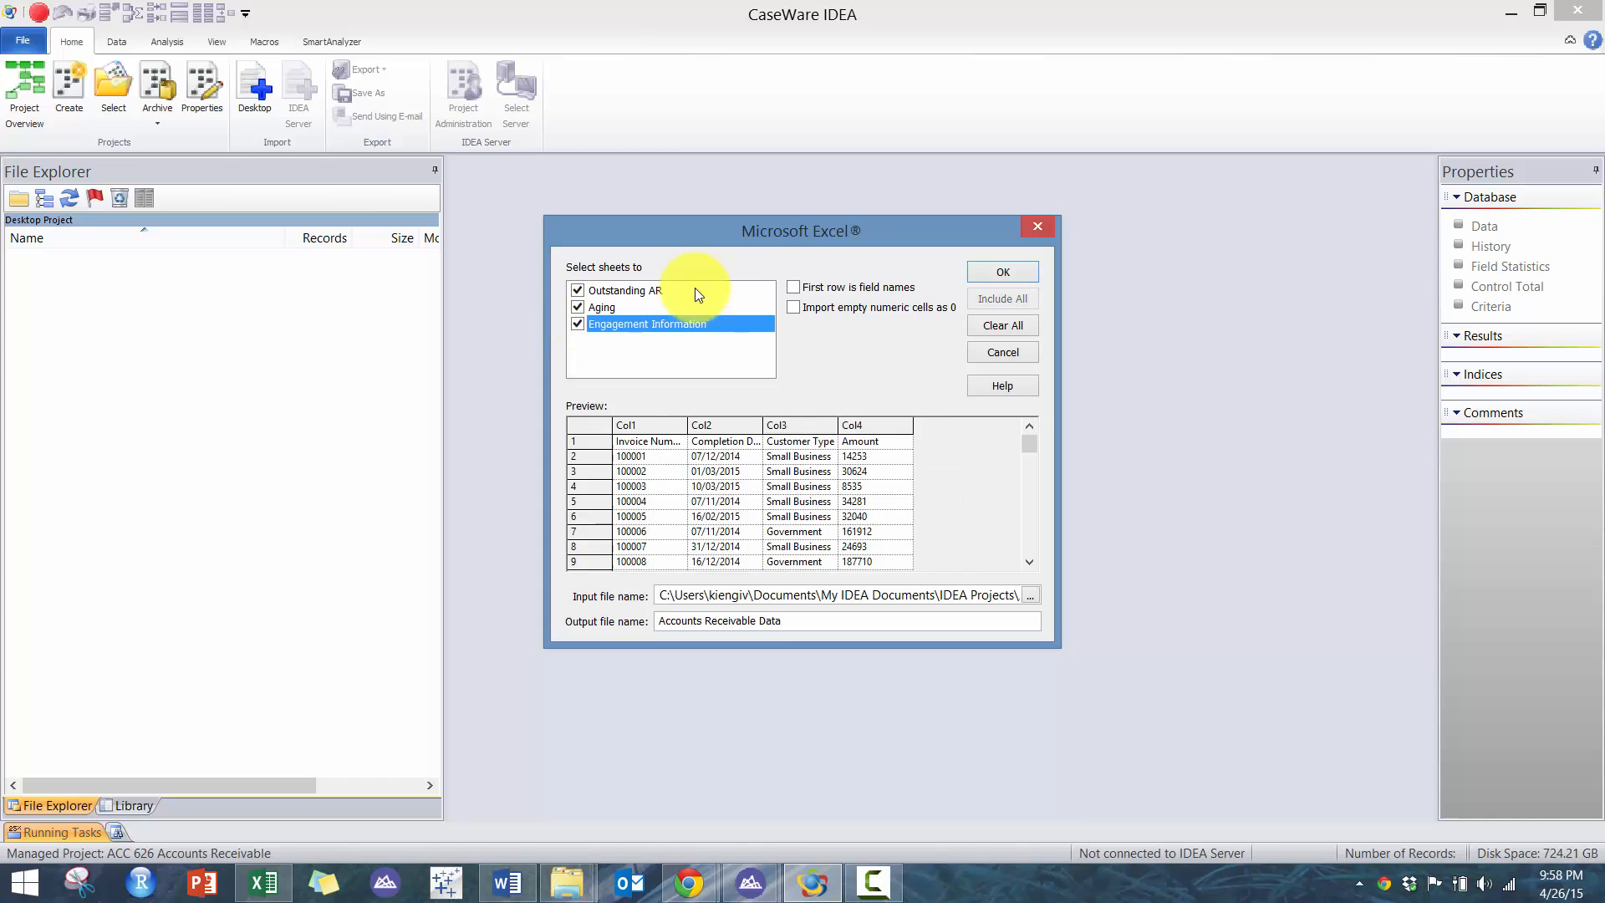
pyautogui.click(793, 287)
pyautogui.moveTo(806, 618); pyautogui.dragTo(405, 554)
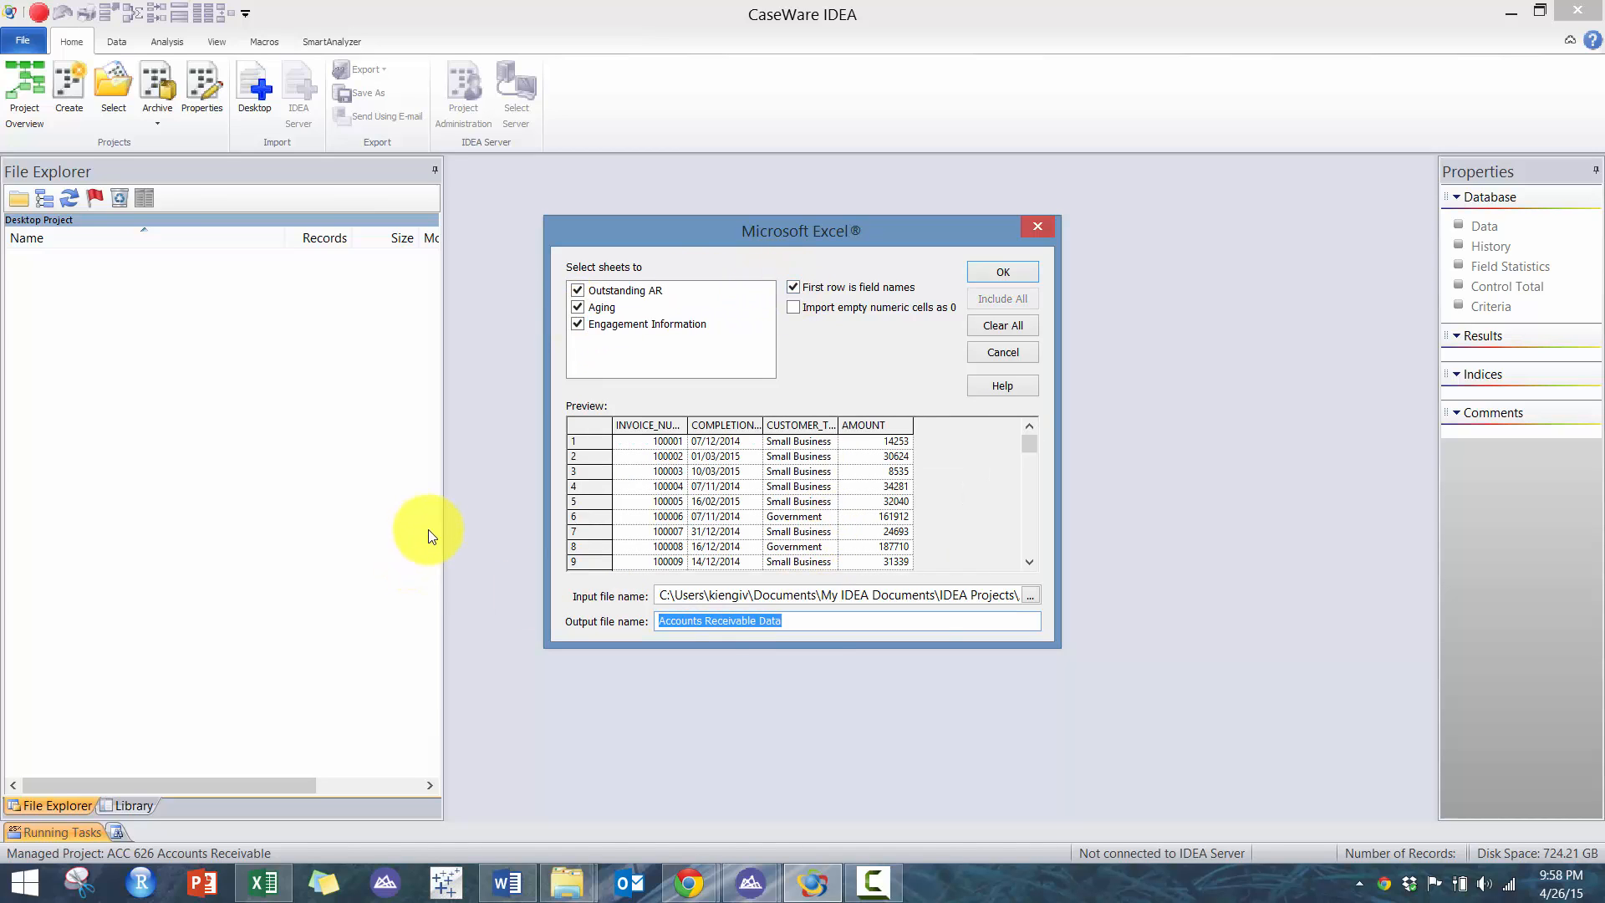
pyautogui.write('ar')
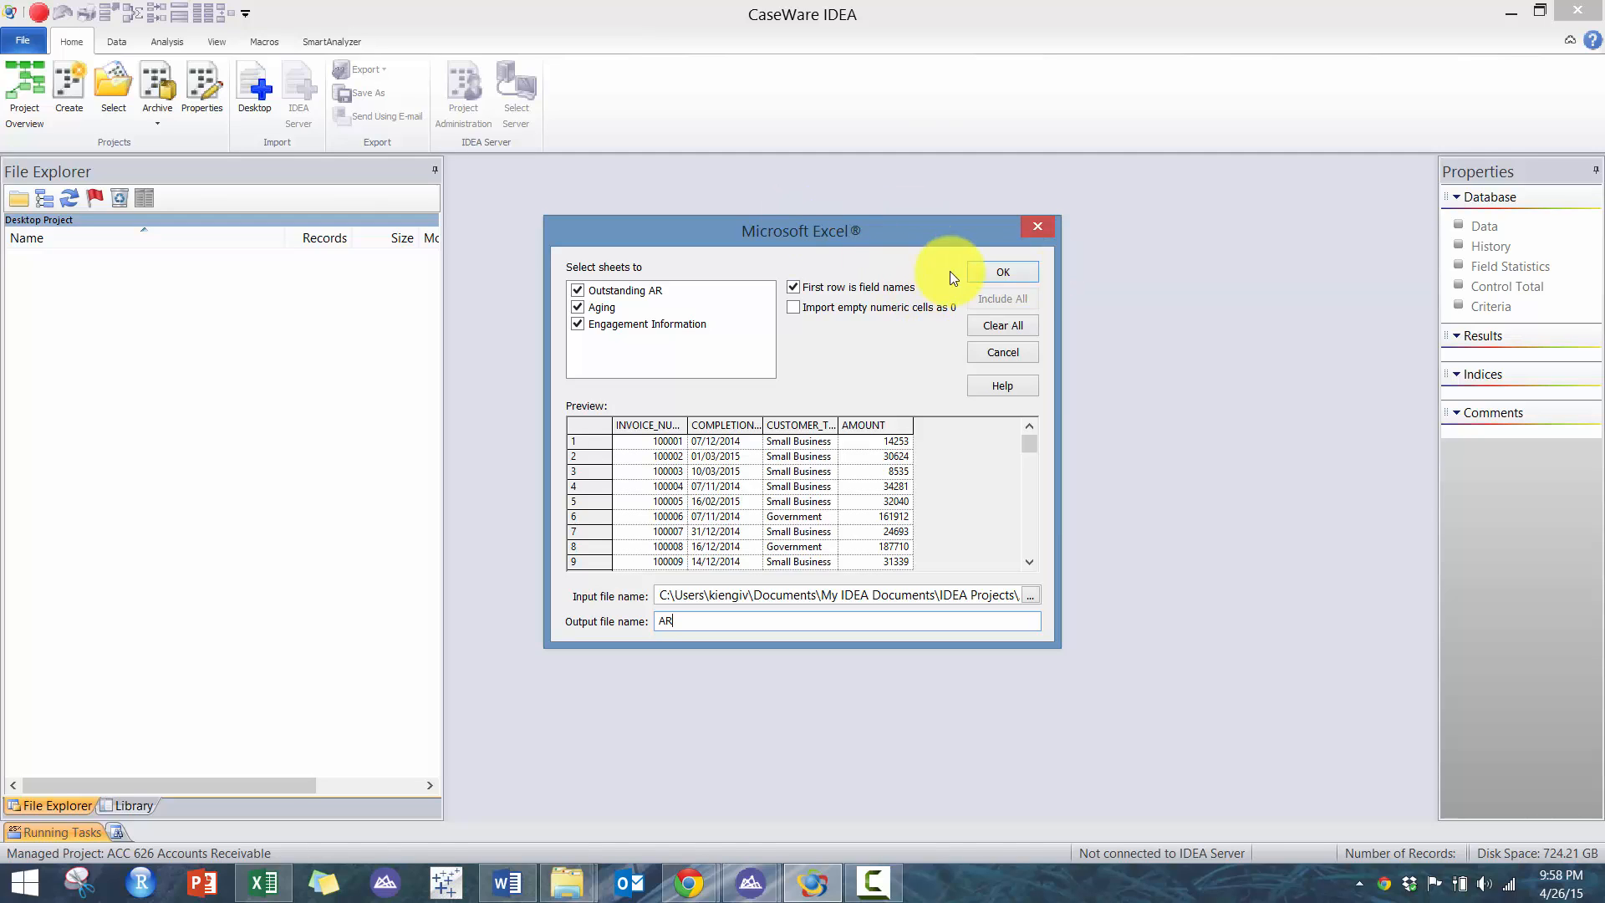
pyautogui.click(1006, 273)
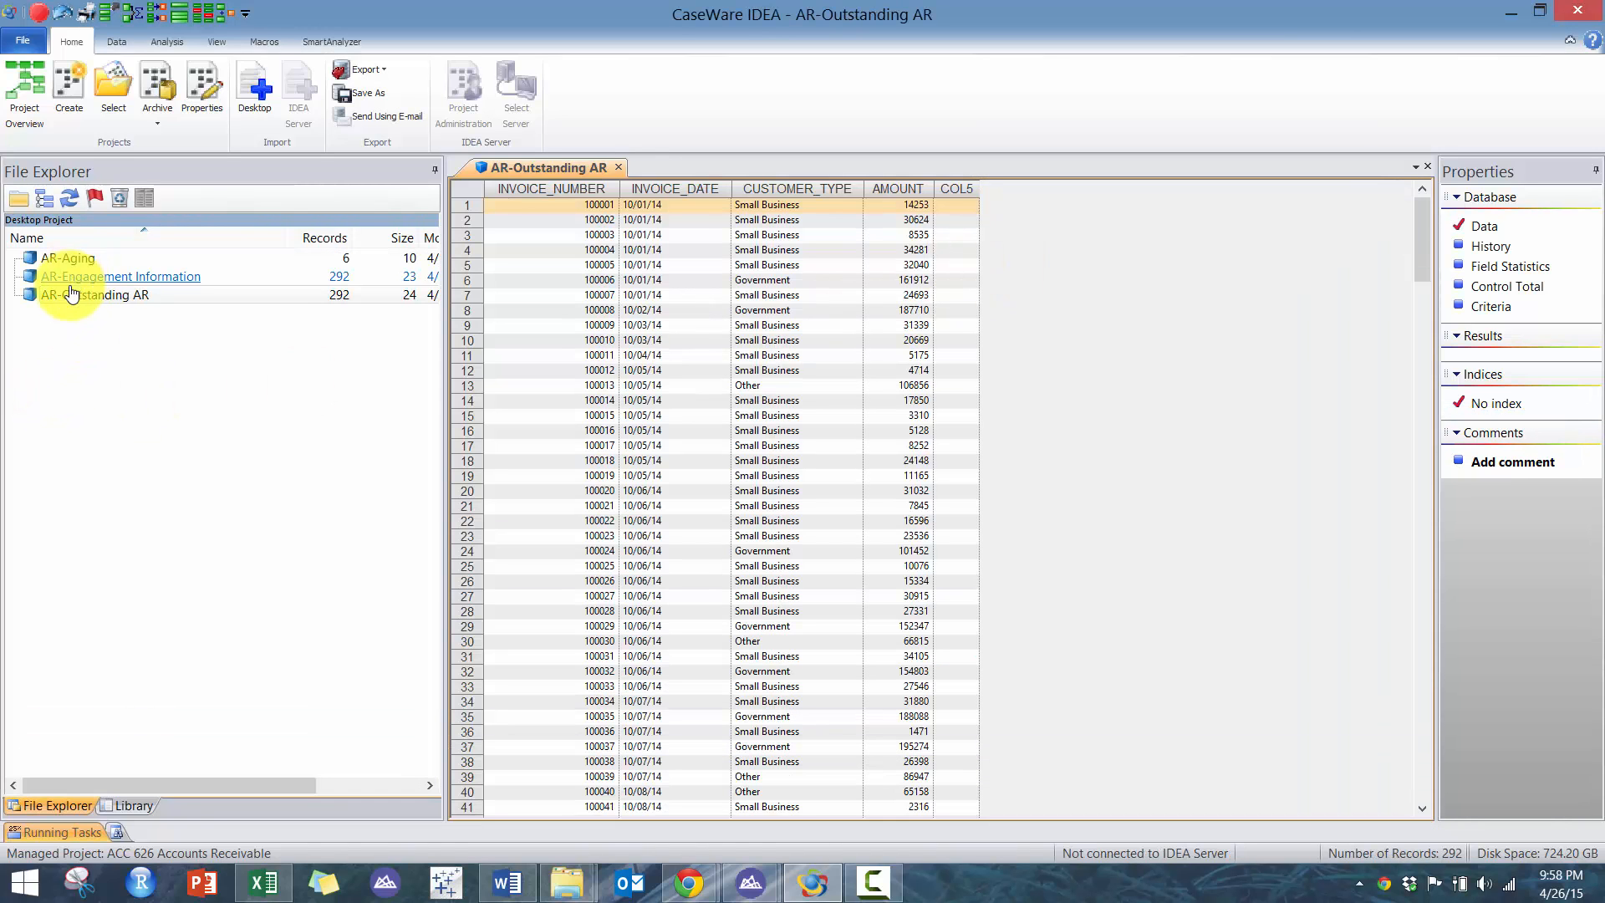
# - Generate field statistics for the AR-Outstanding AR and AR-Engagement Information databases
pyautogui.click(1505, 265)
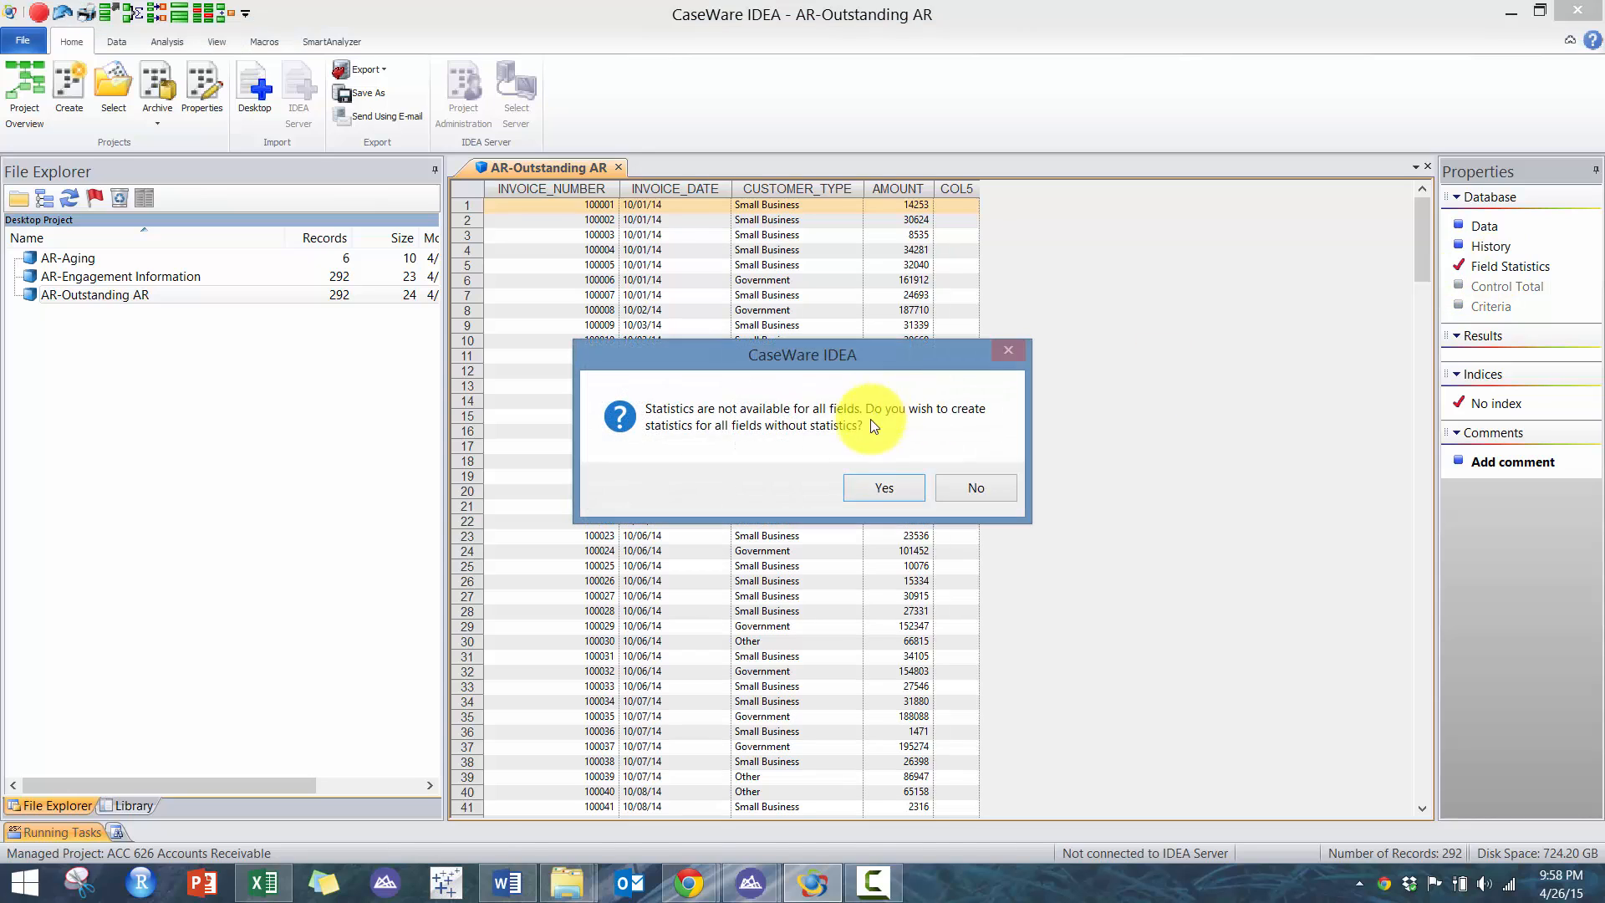
pyautogui.click(885, 488)
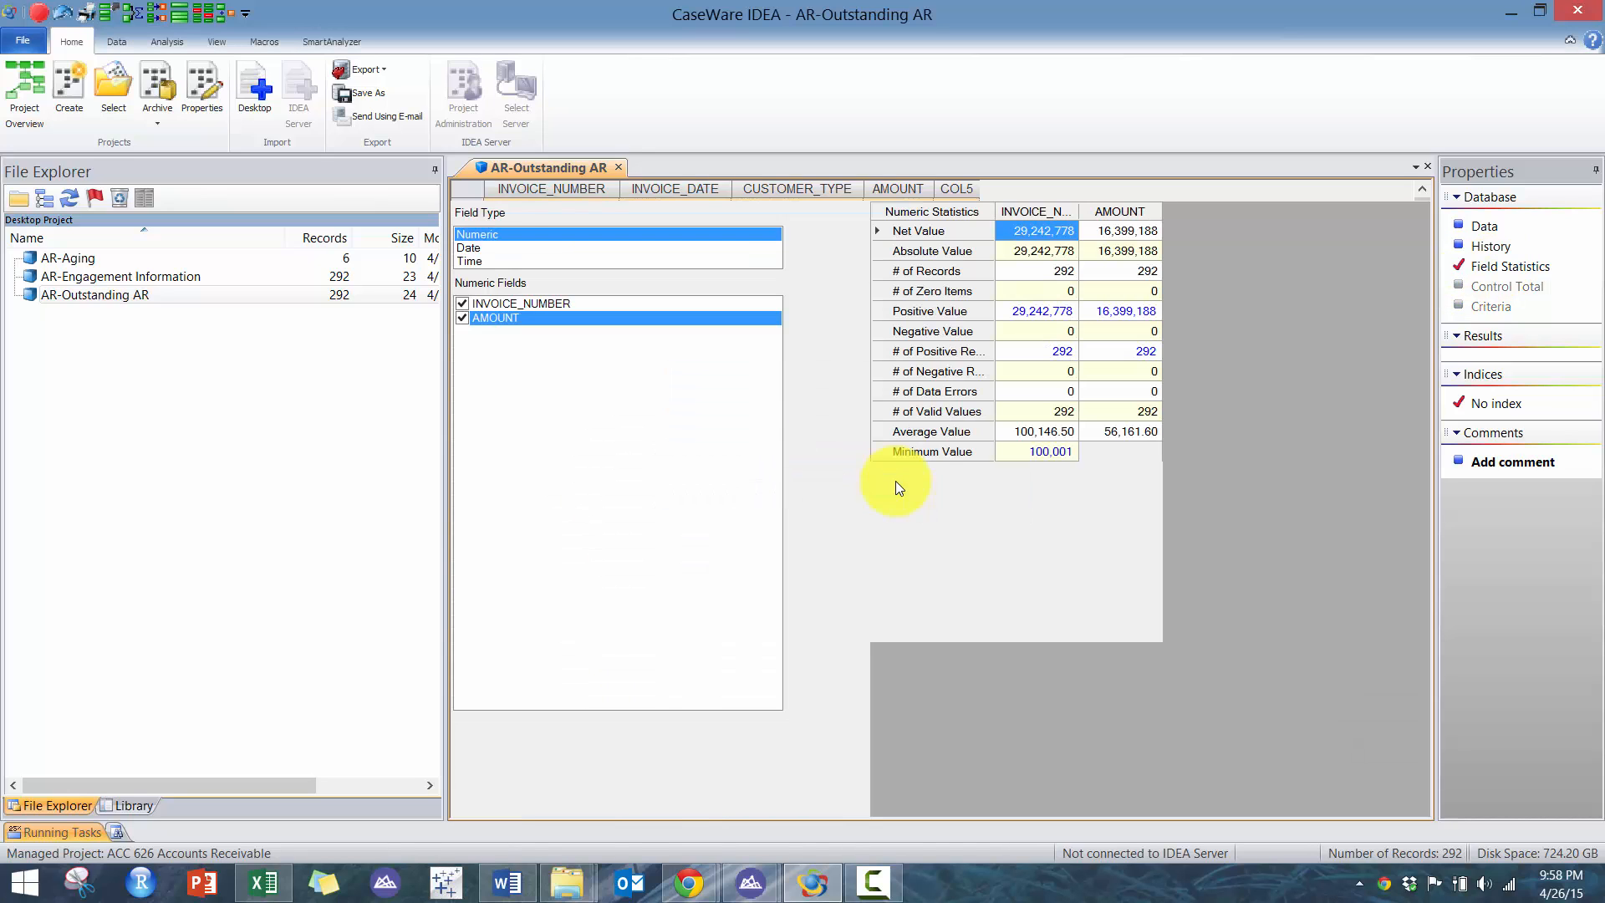
pyautogui.doubleClick(180, 277)
pyautogui.click(1511, 267)
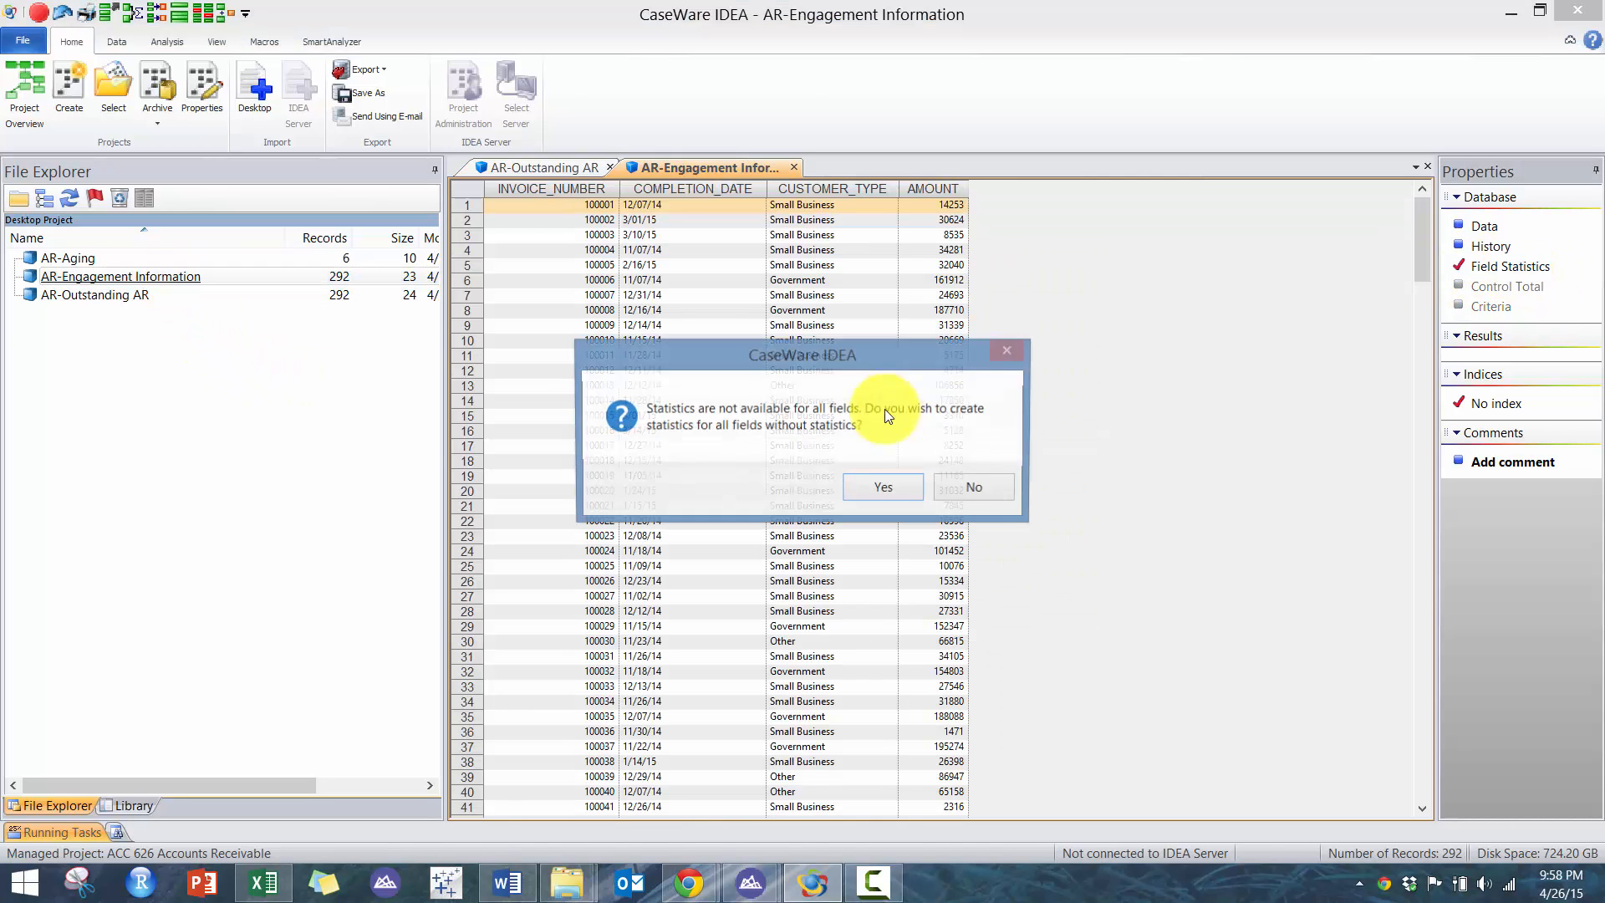
pyautogui.click(886, 487)
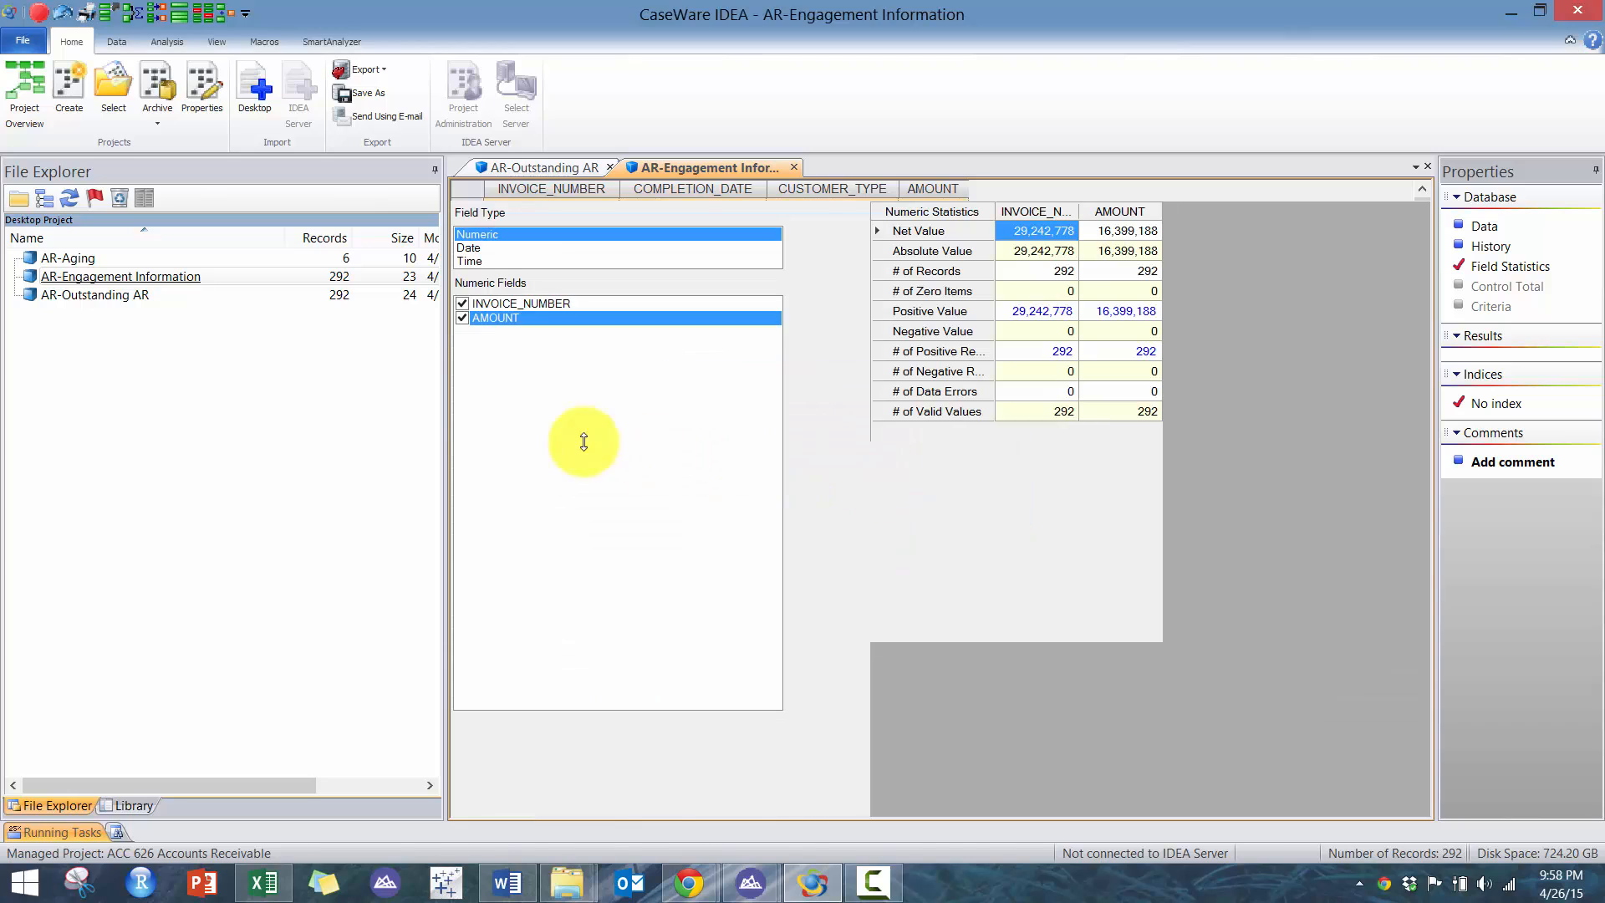
# - Open the AR-Aging database and generate its field statistics
pyautogui.click(81, 259)
pyautogui.doubleClick(81, 258)
pyautogui.click(1500, 266)
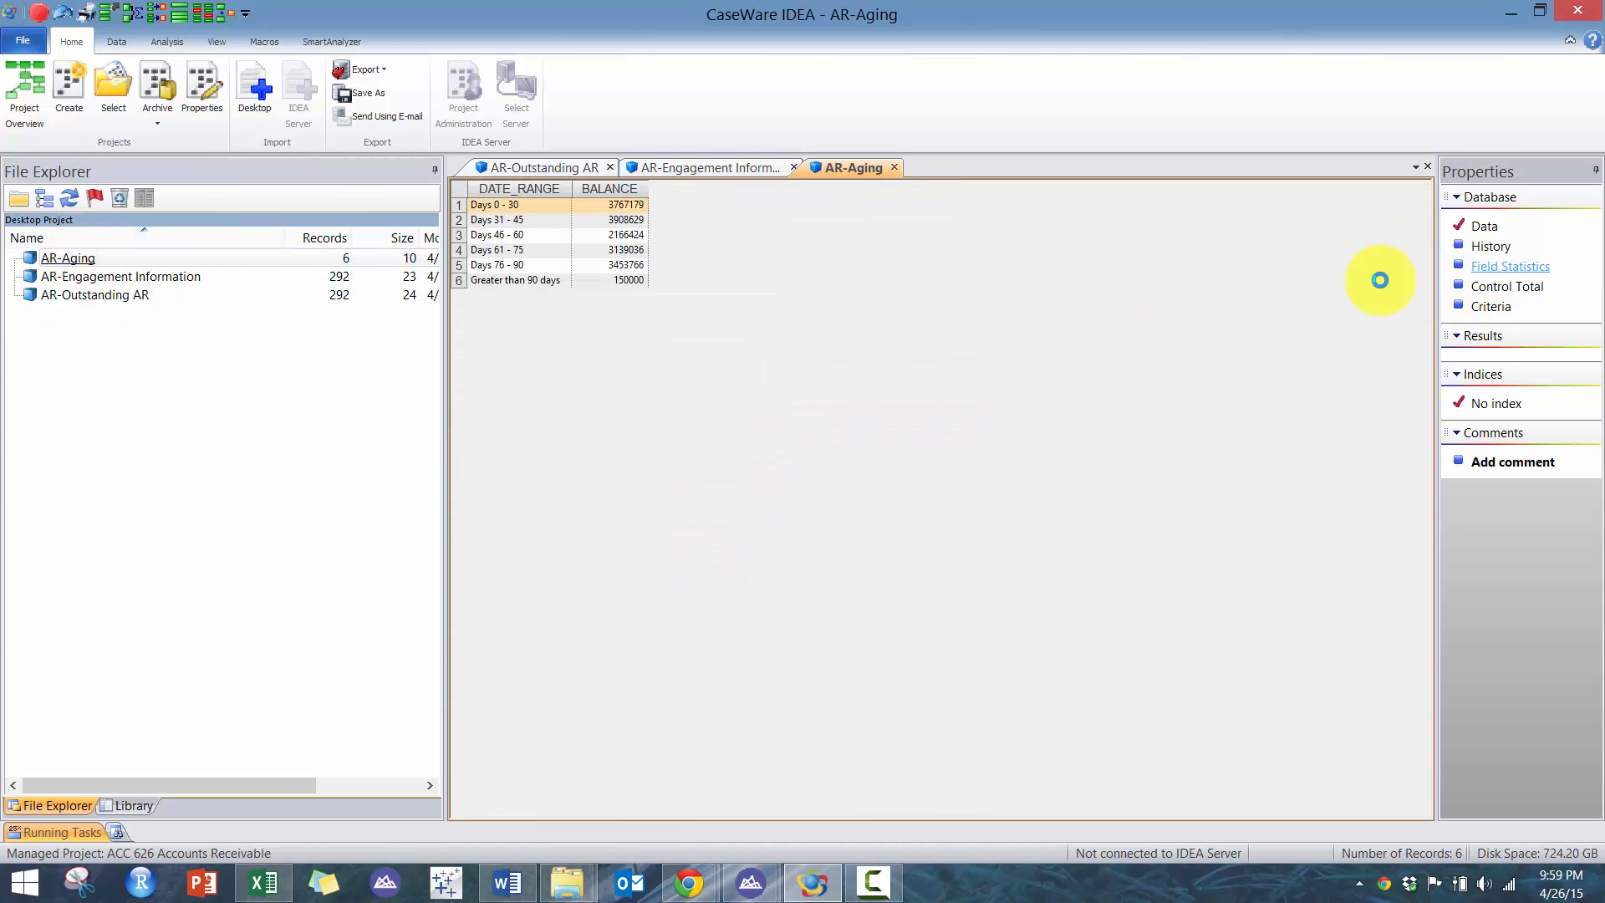
pyautogui.click(886, 487)
# - Open the Accounts Receivable Data workbook in Excel, enable editing, and select the Outstanding AR Amount column
pyautogui.click(562, 886)
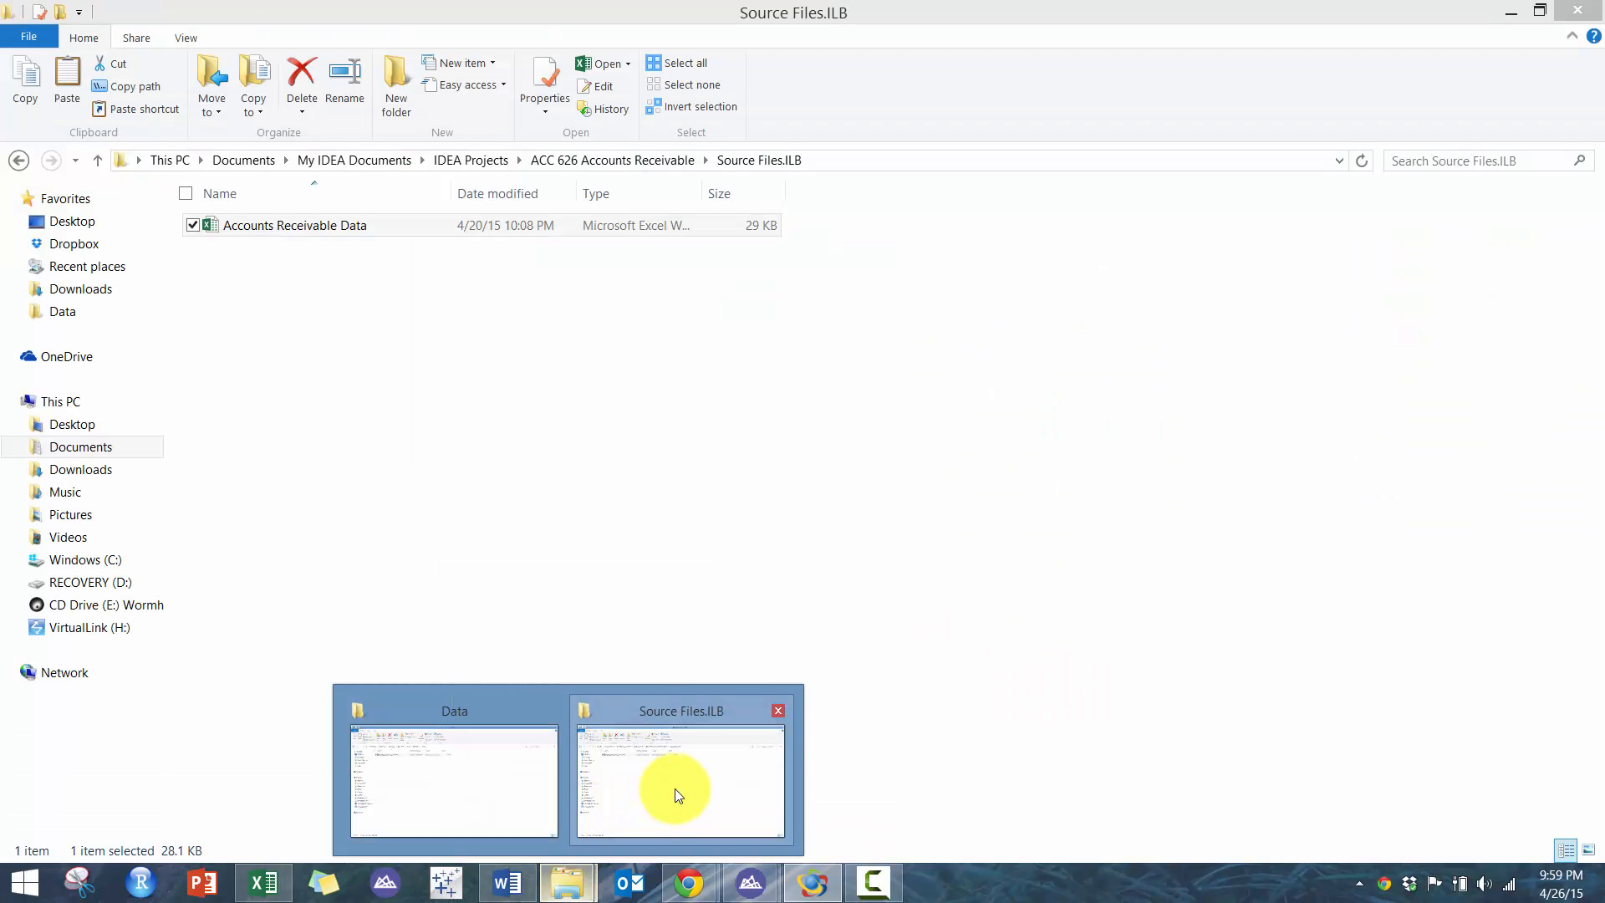
pyautogui.click(674, 791)
pyautogui.doubleClick(388, 224)
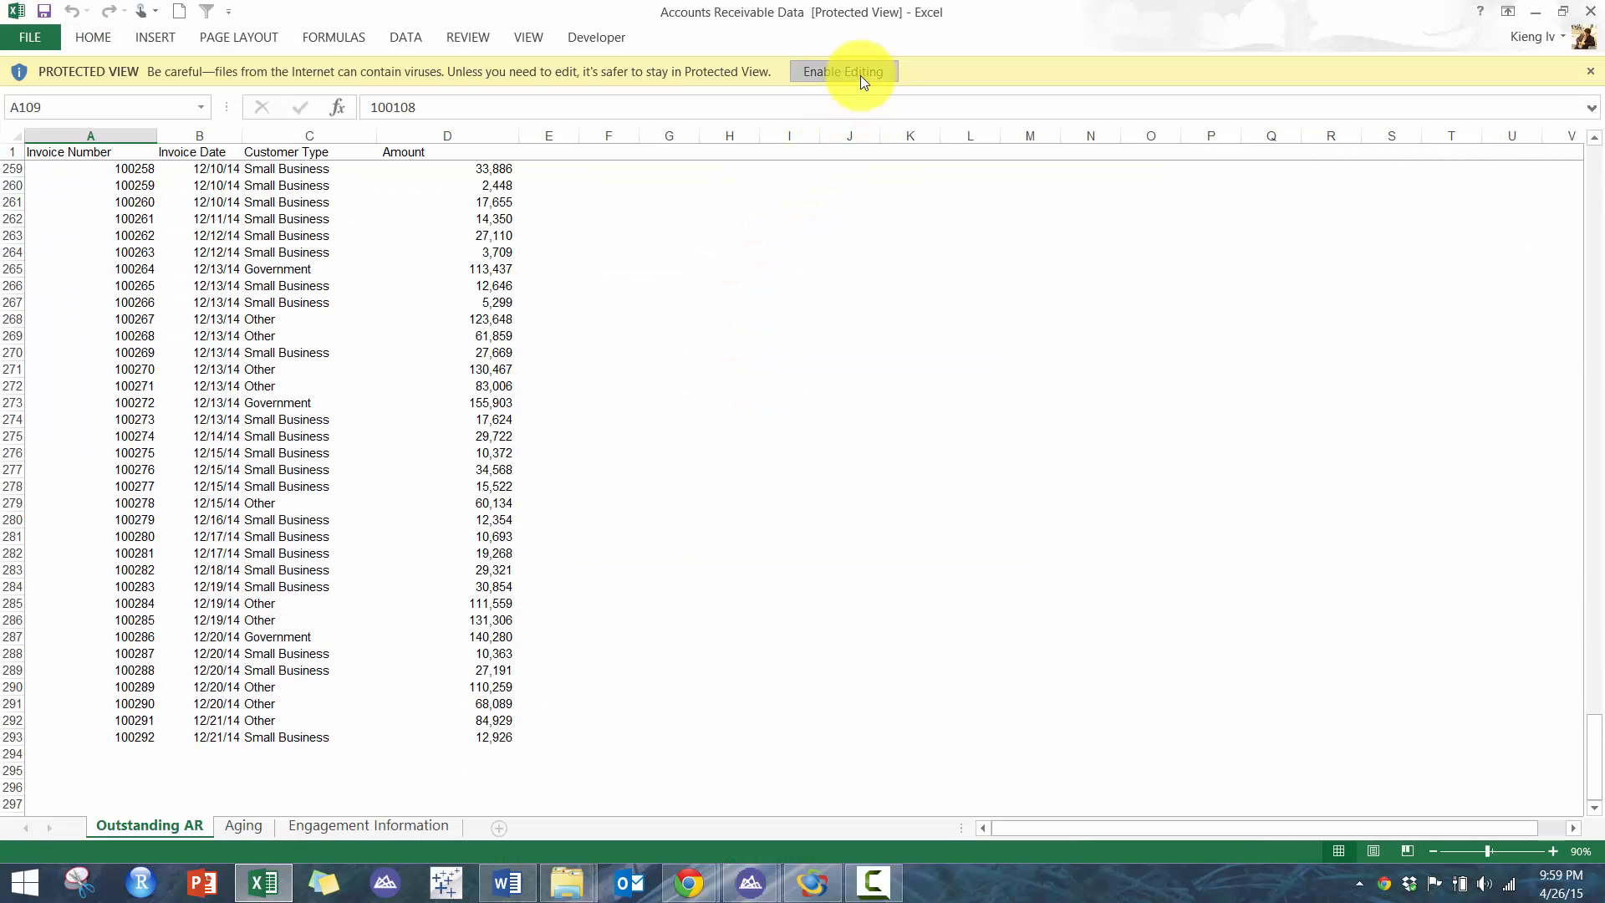
pyautogui.click(860, 75)
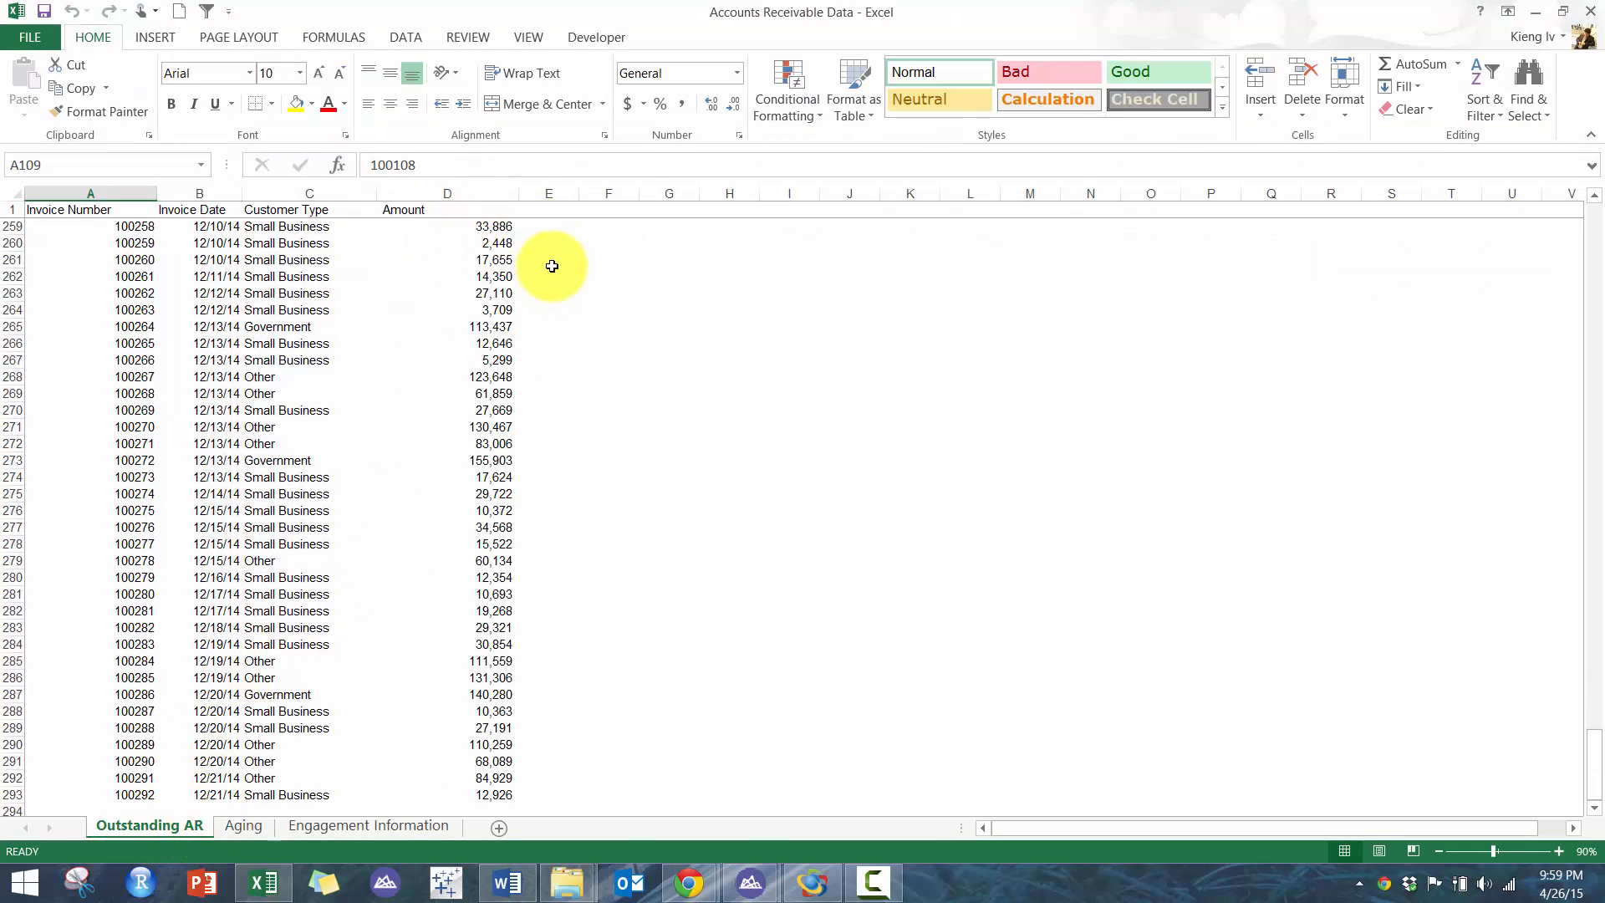
pyautogui.click(476, 195)
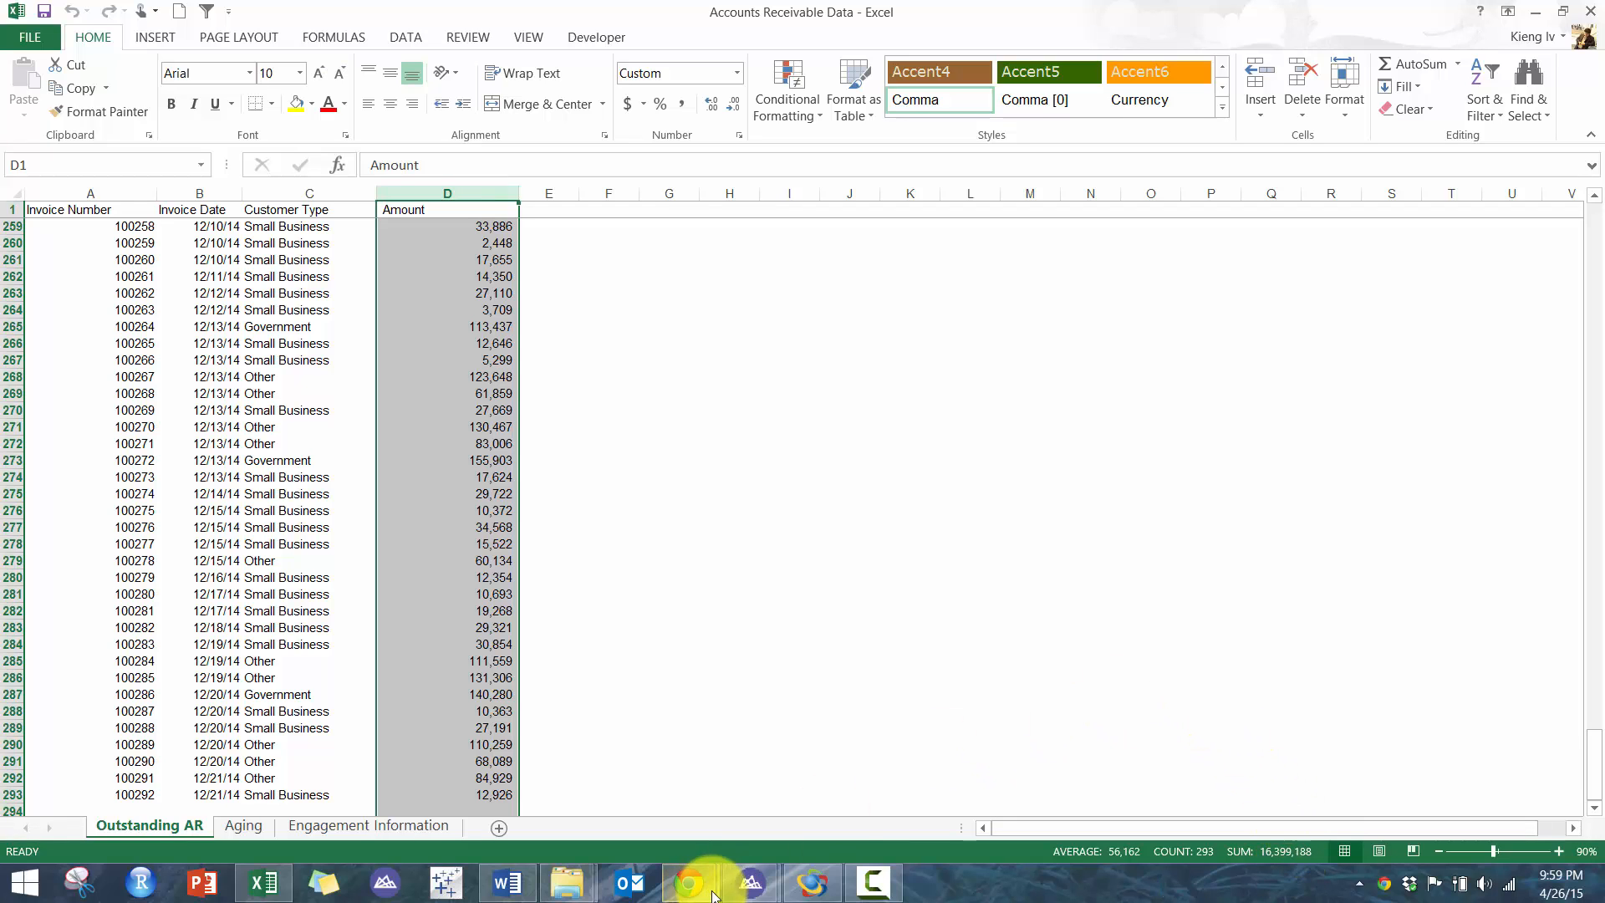
# - Compare the AR-Outstanding AR AMOUNT net value in IDEA with the Excel column total
pyautogui.click(813, 882)
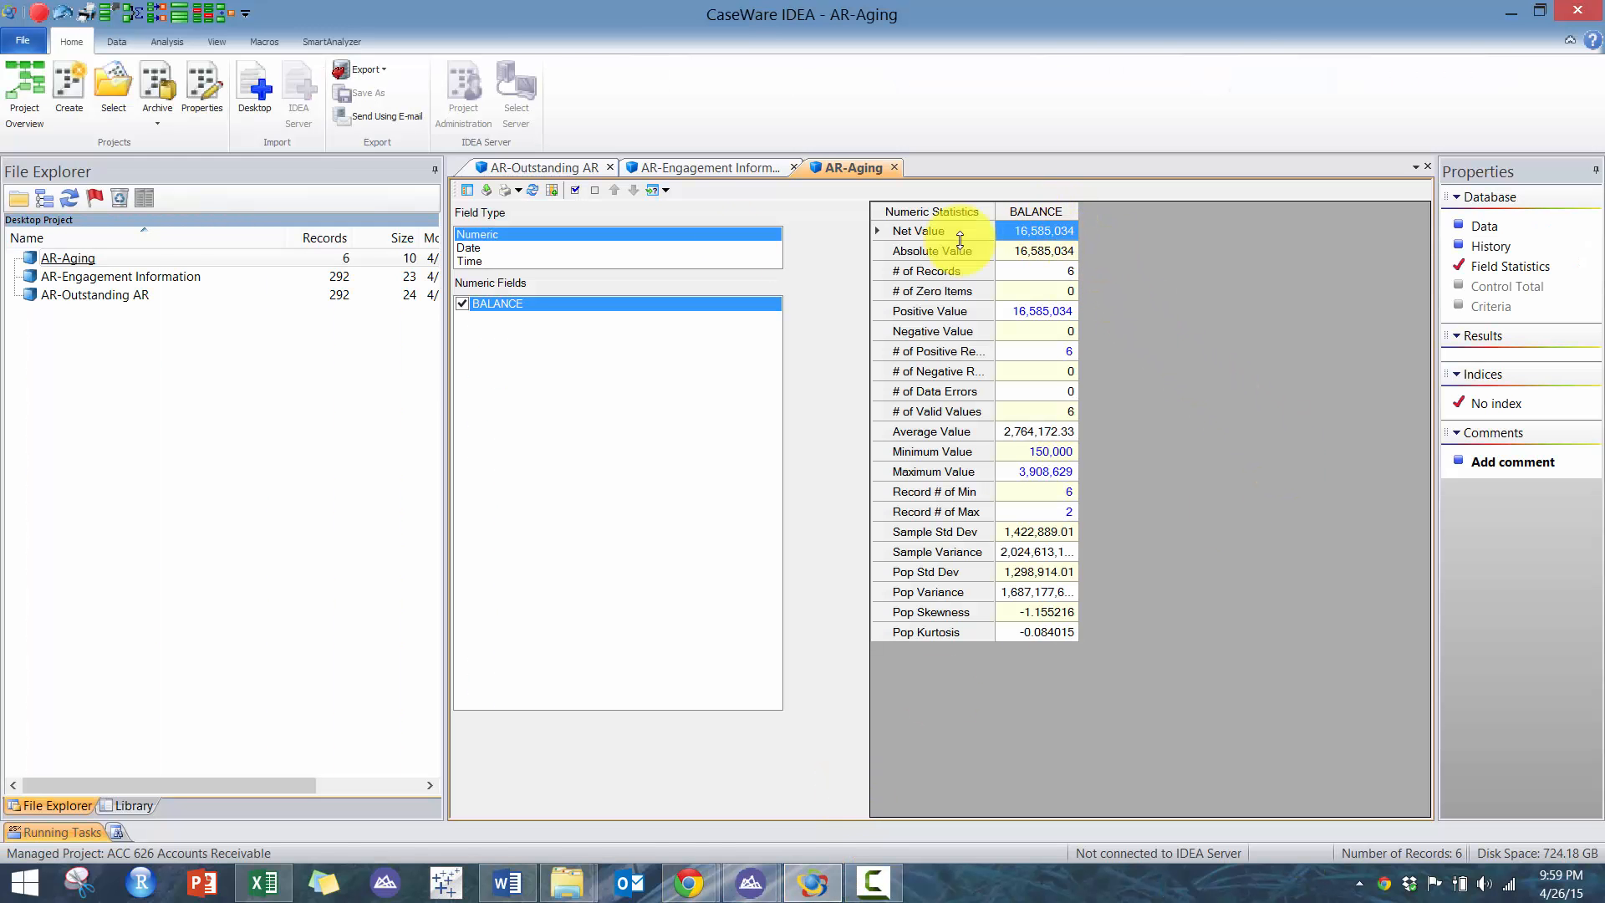
pyautogui.doubleClick(117, 296)
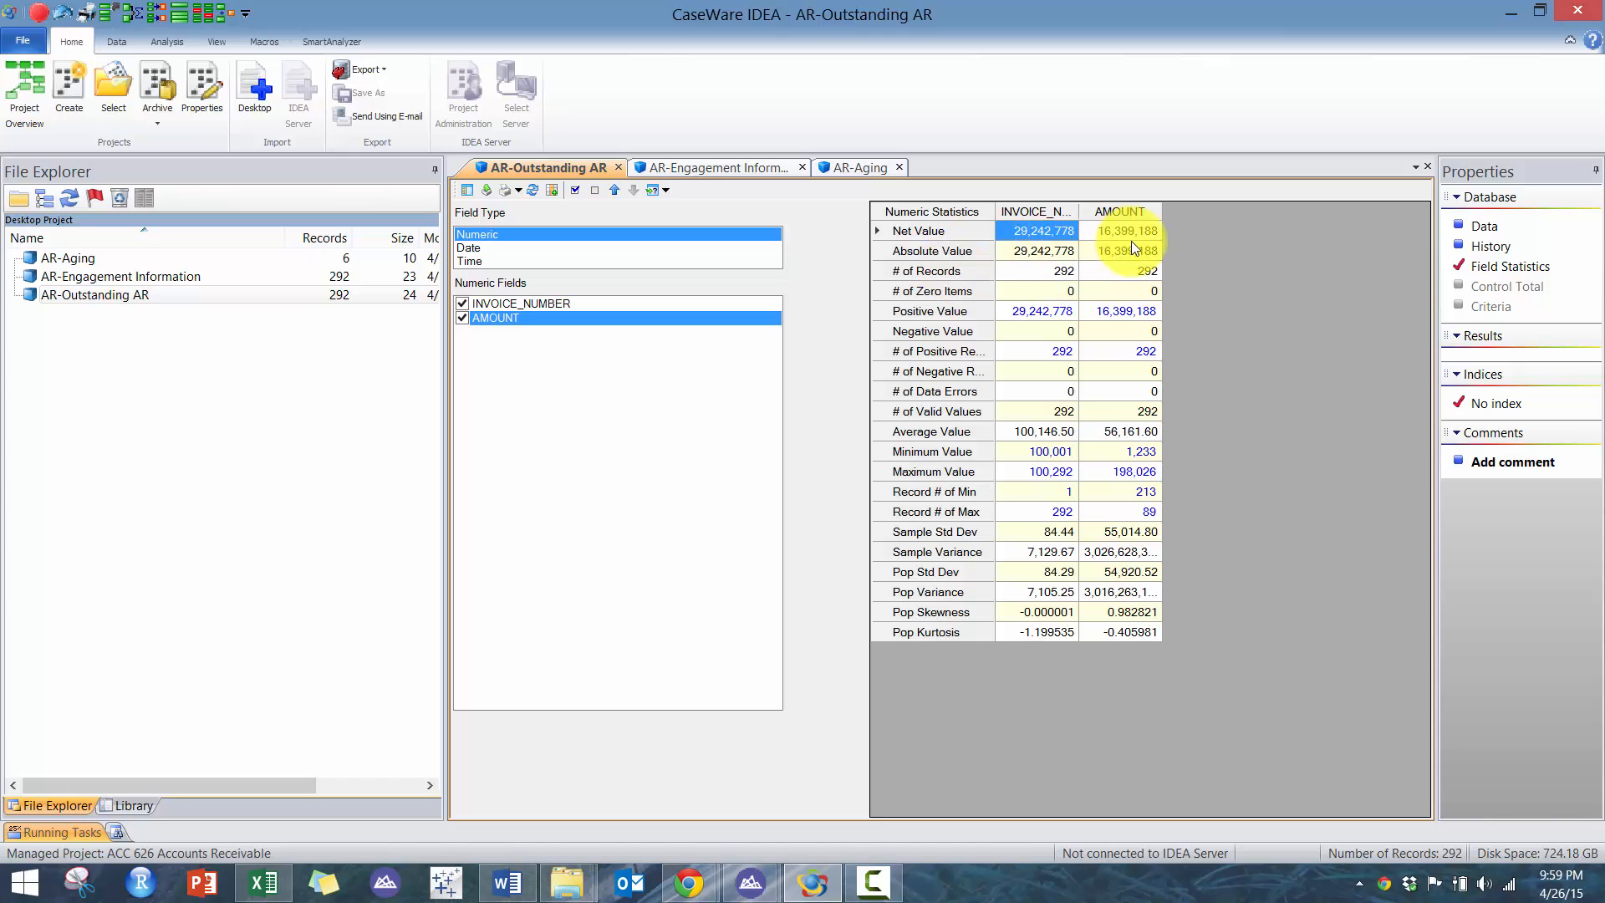
pyautogui.click(1132, 234)
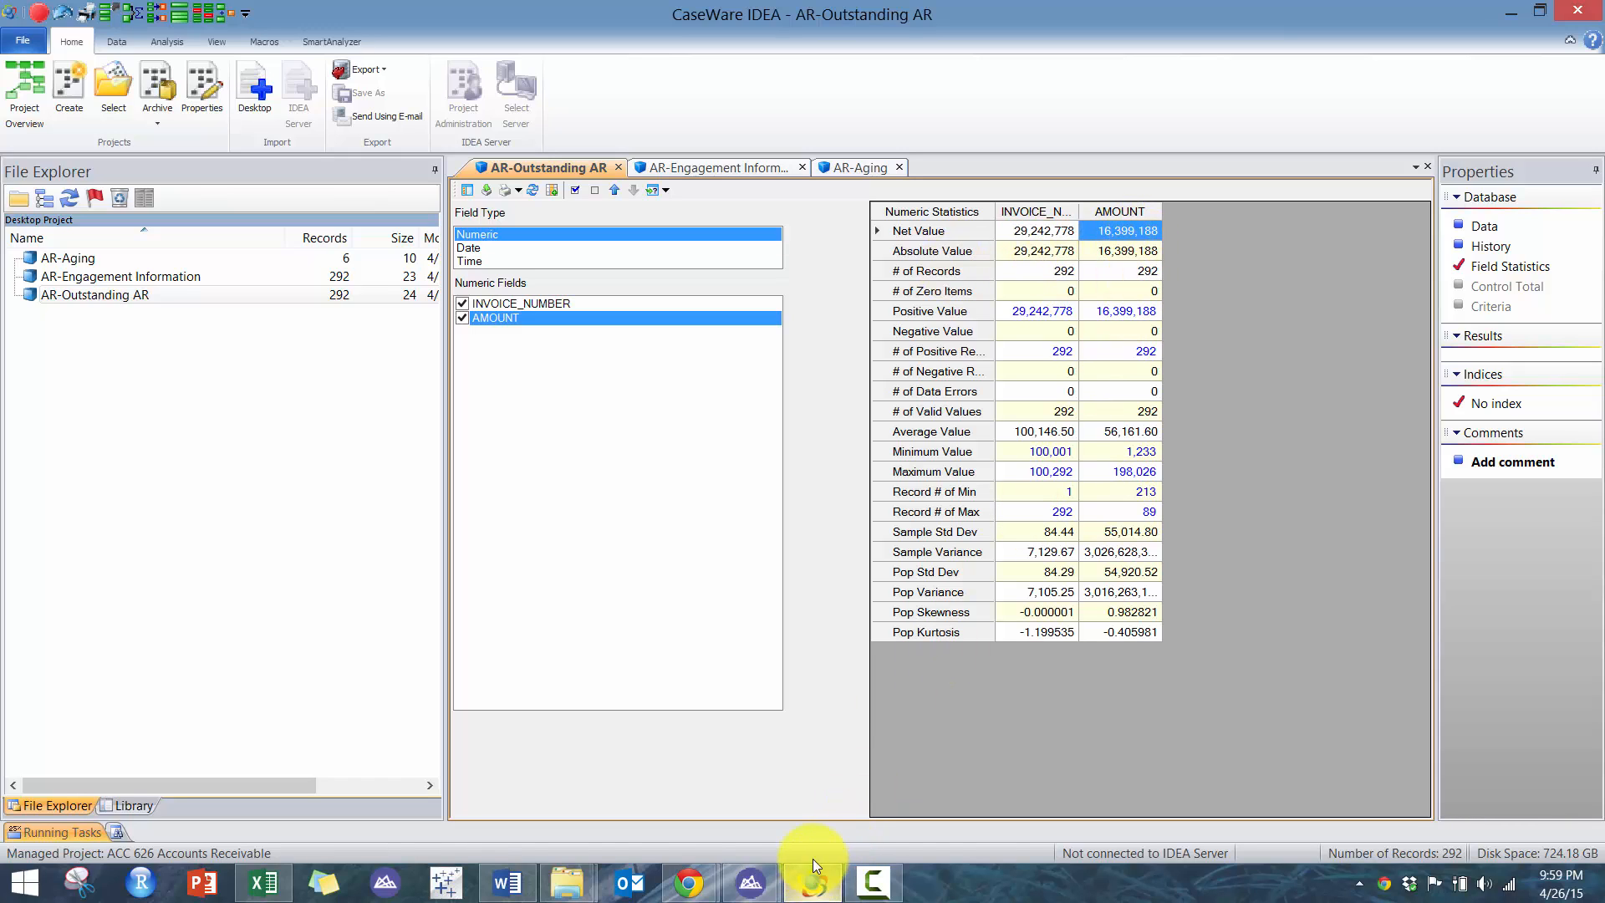
pyautogui.doubleClick(144, 284)
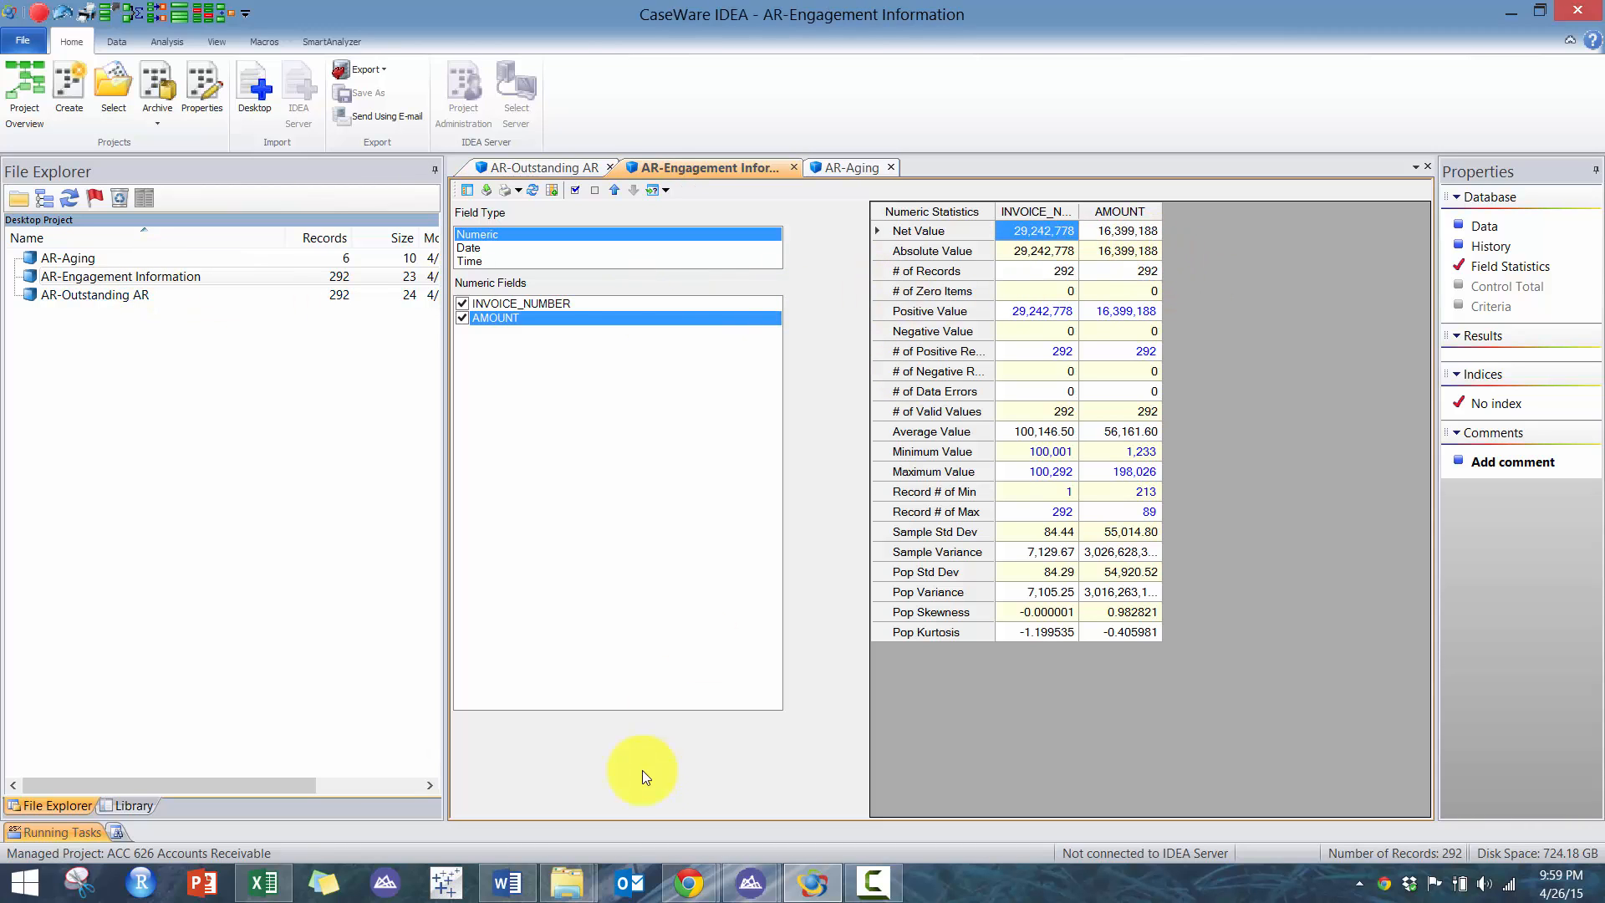
# - Check the column totals on the Engagement Information and Aging sheets in Excel
pyautogui.click(264, 882)
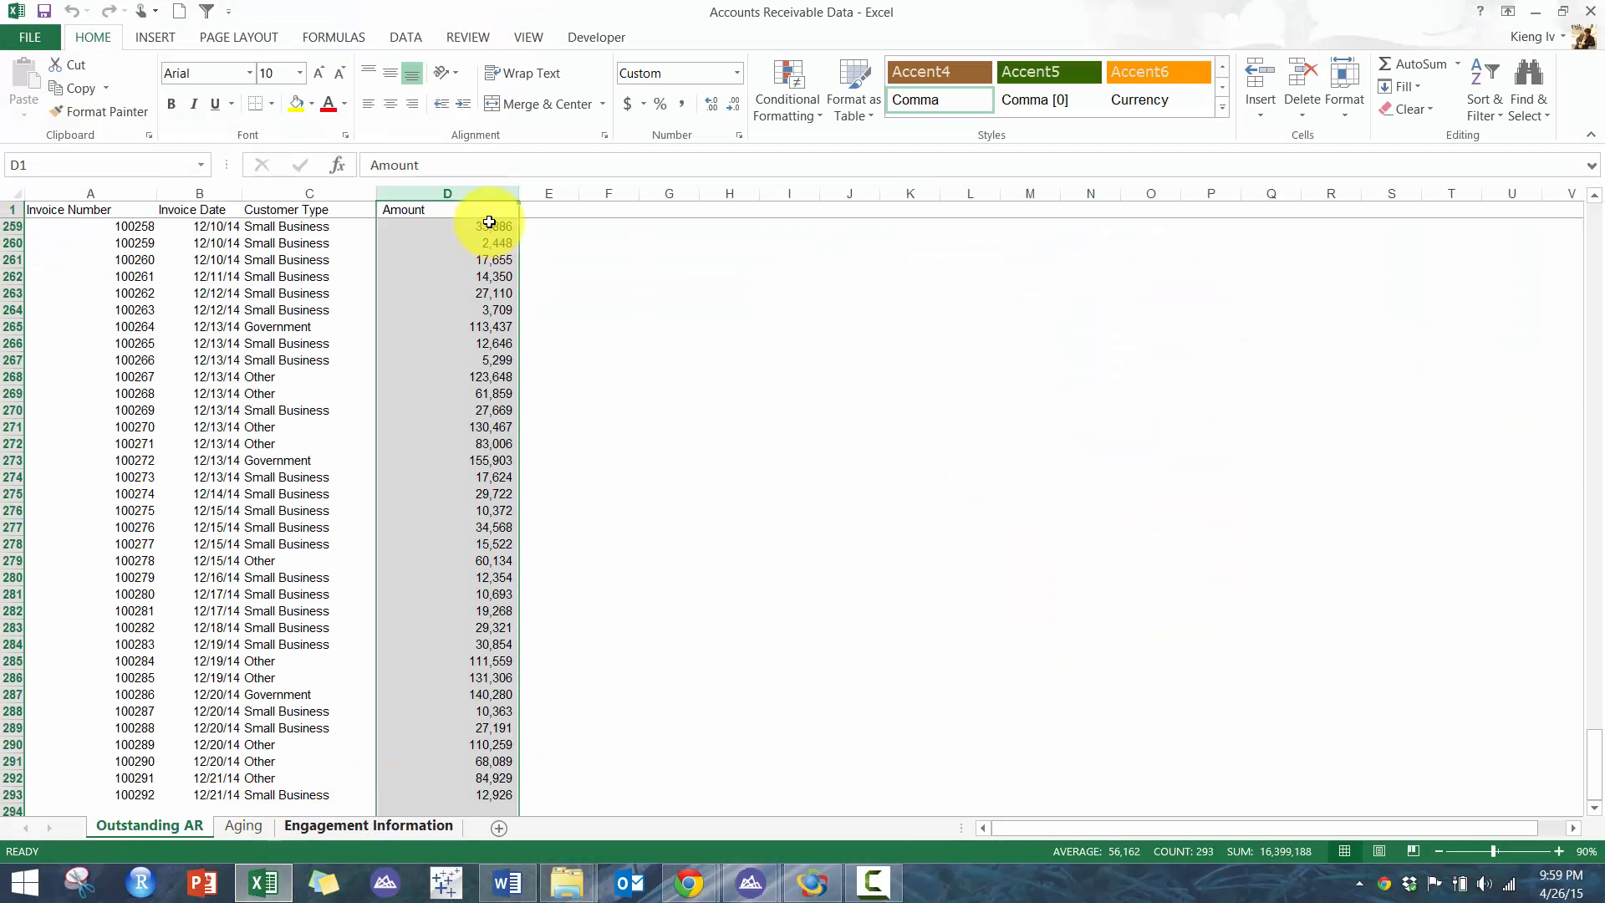
pyautogui.click(347, 826)
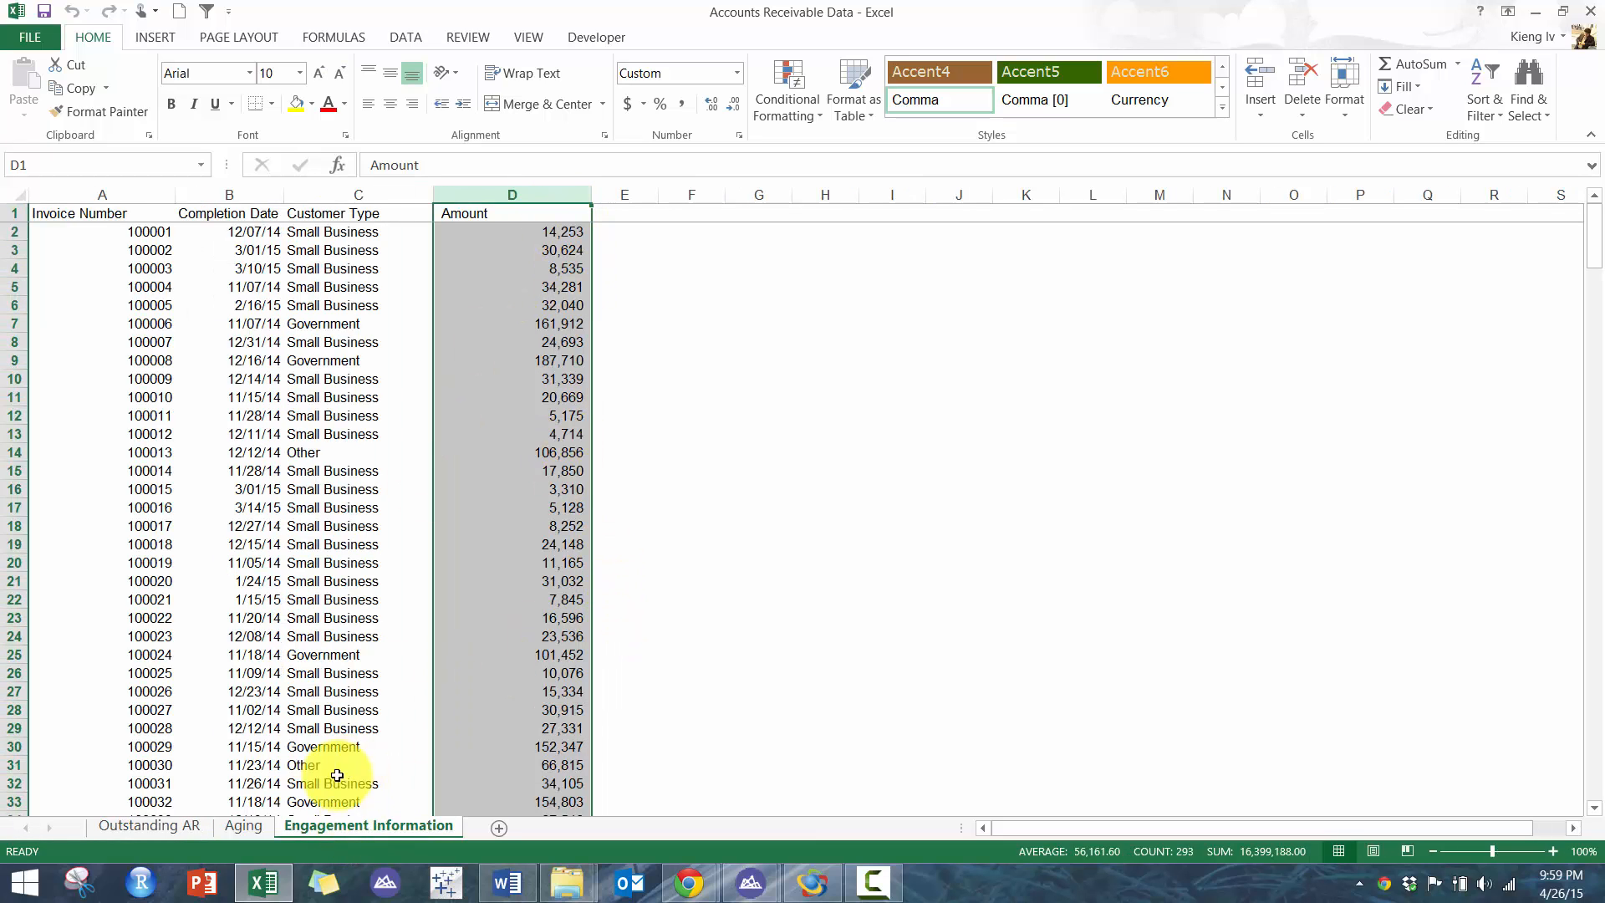
pyautogui.click(244, 825)
pyautogui.click(219, 195)
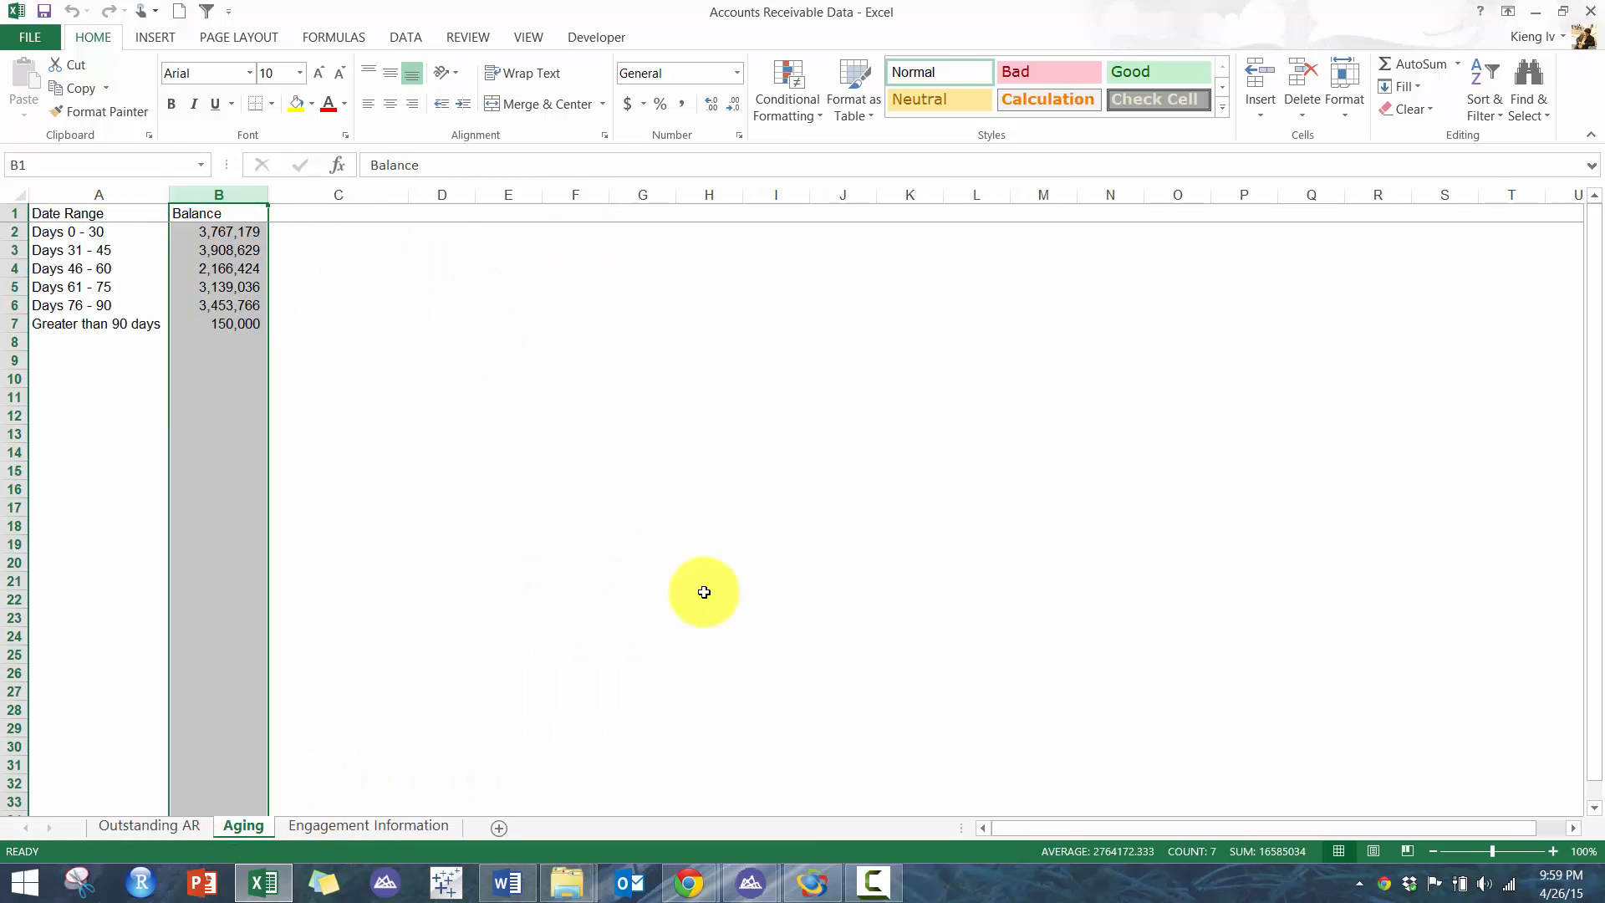
# - Review the AR-Aging and AR-Outstanding AR statistics in IDEA and return to the data view
pyautogui.click(815, 882)
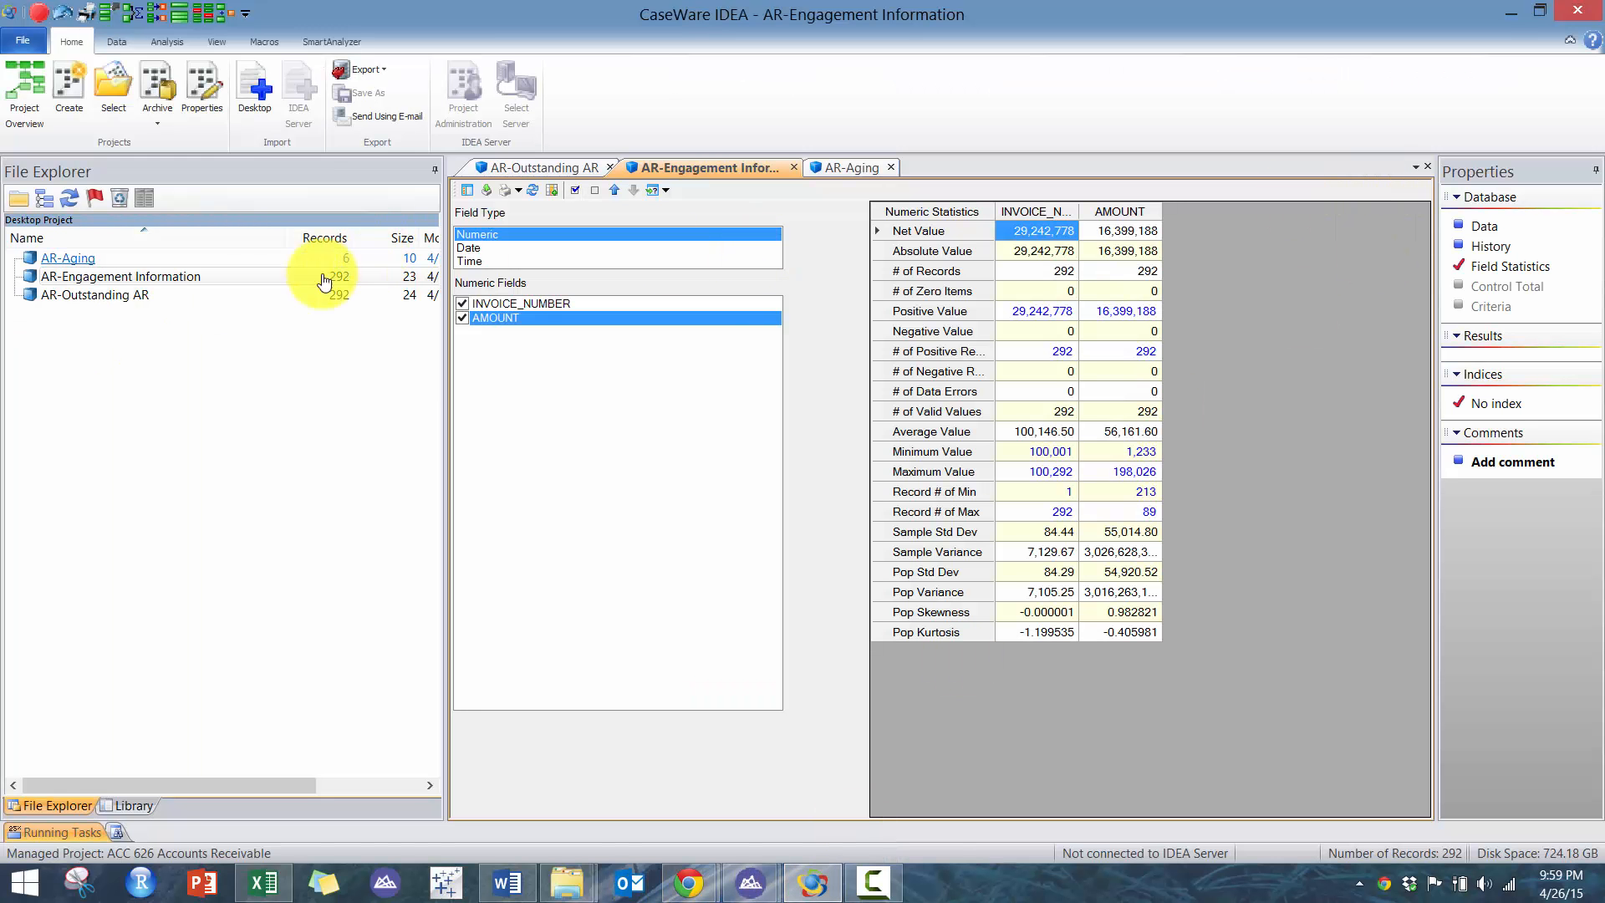
pyautogui.click(225, 264)
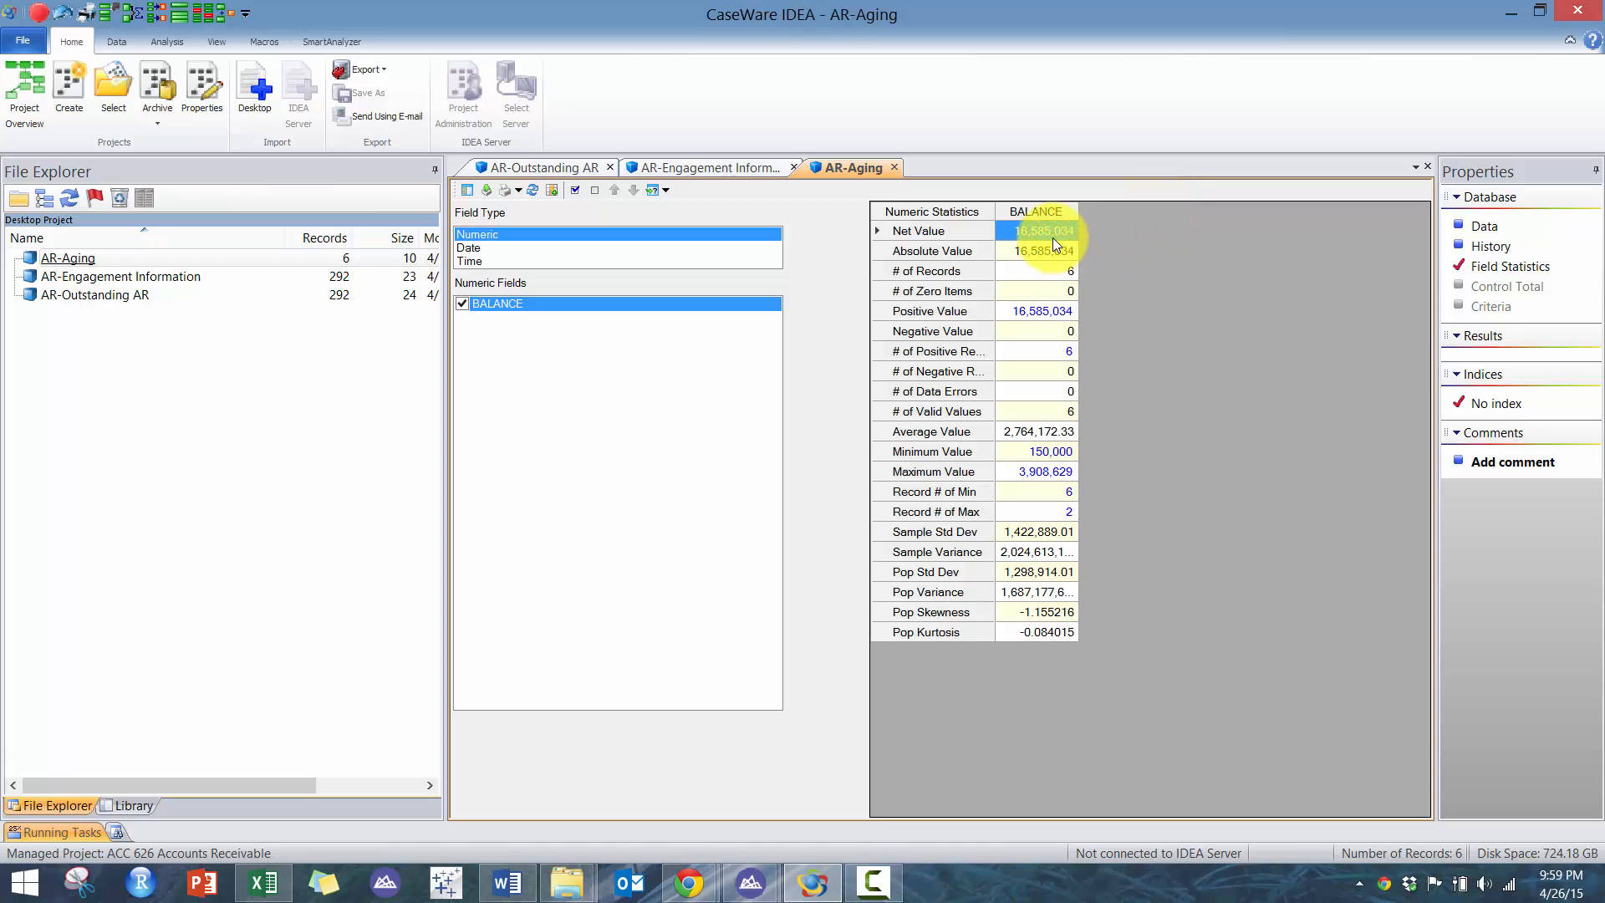
pyautogui.doubleClick(135, 296)
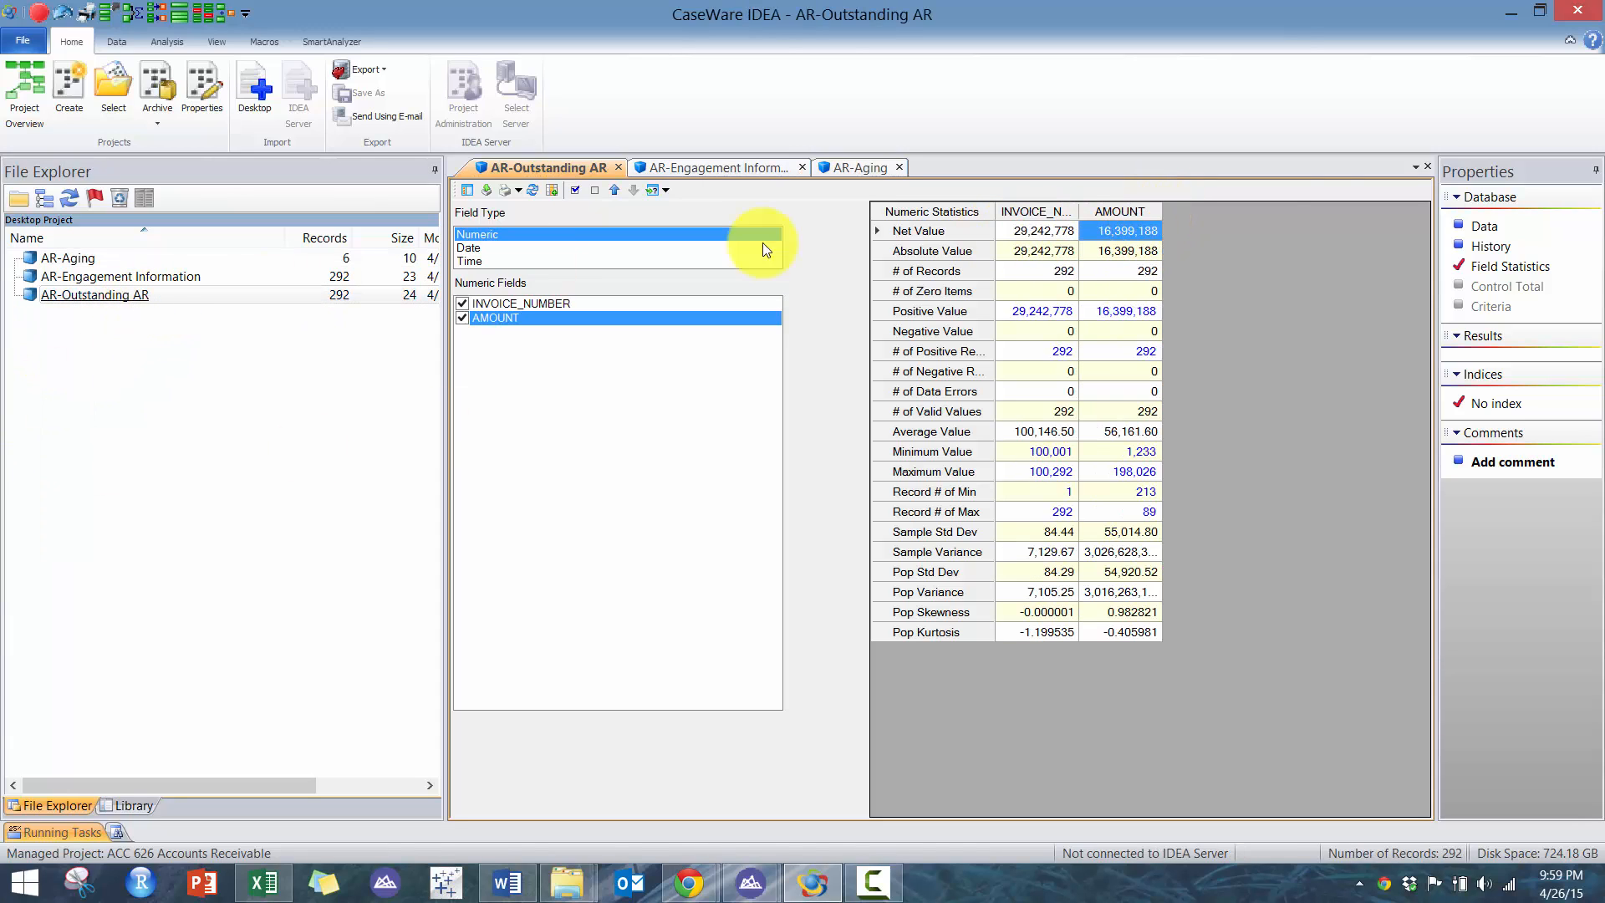
pyautogui.click(1486, 228)
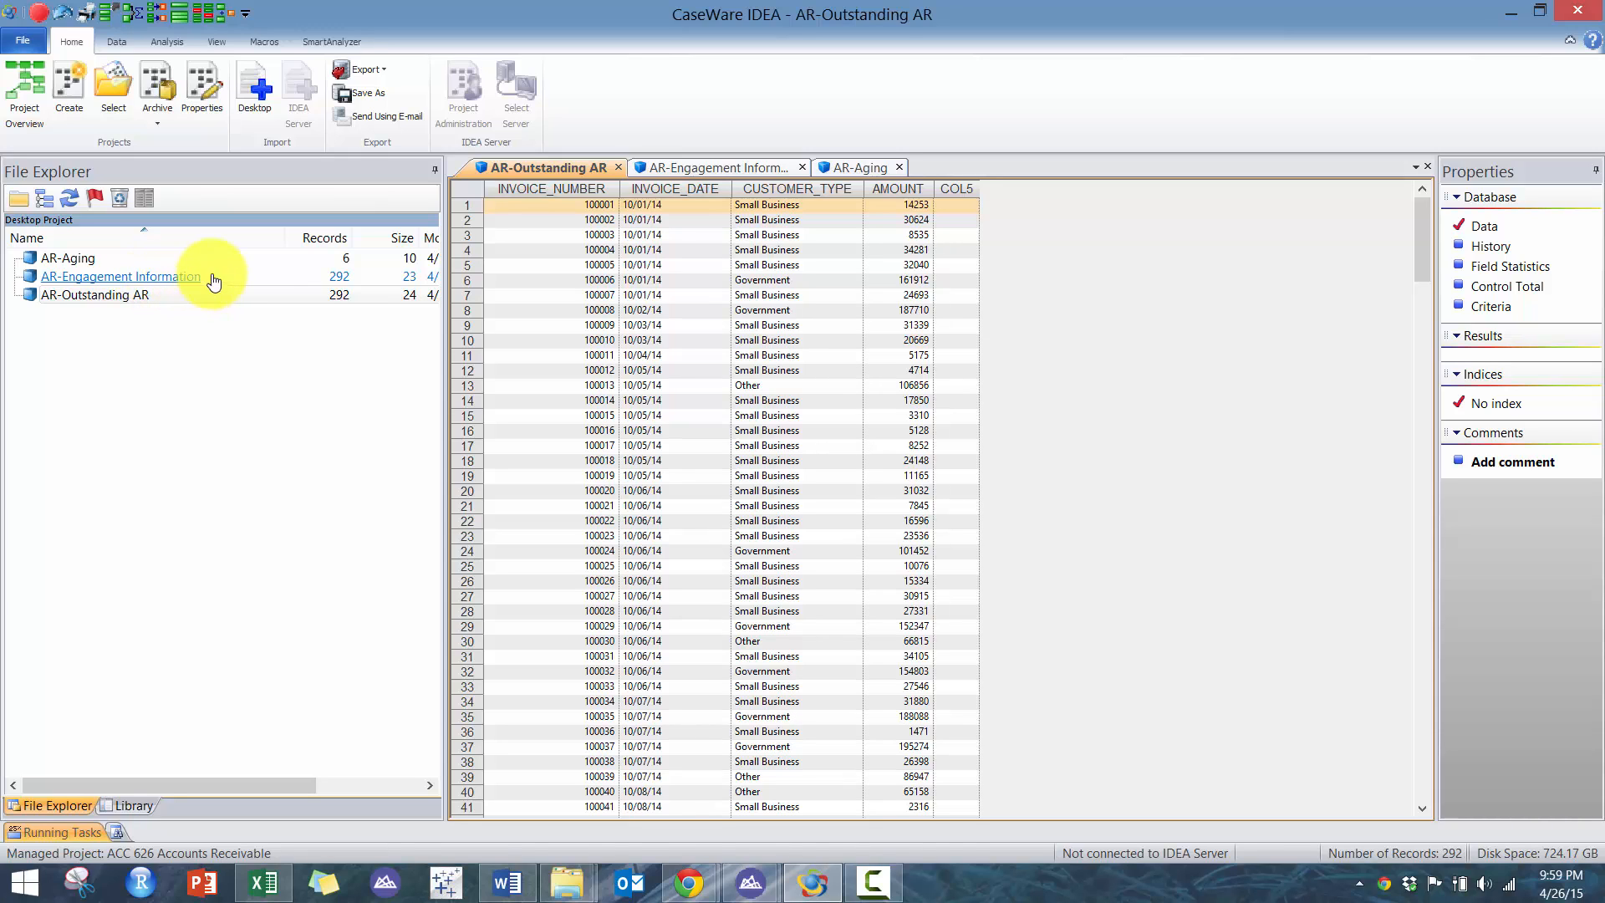
# - Summarize AR-Outstanding AR by CUSTOMER_TYPE, totalling AMOUNT with Sum, into a database named Type_Summ
pyautogui.moveTo(757, 236); pyautogui.dragTo(709, 506)
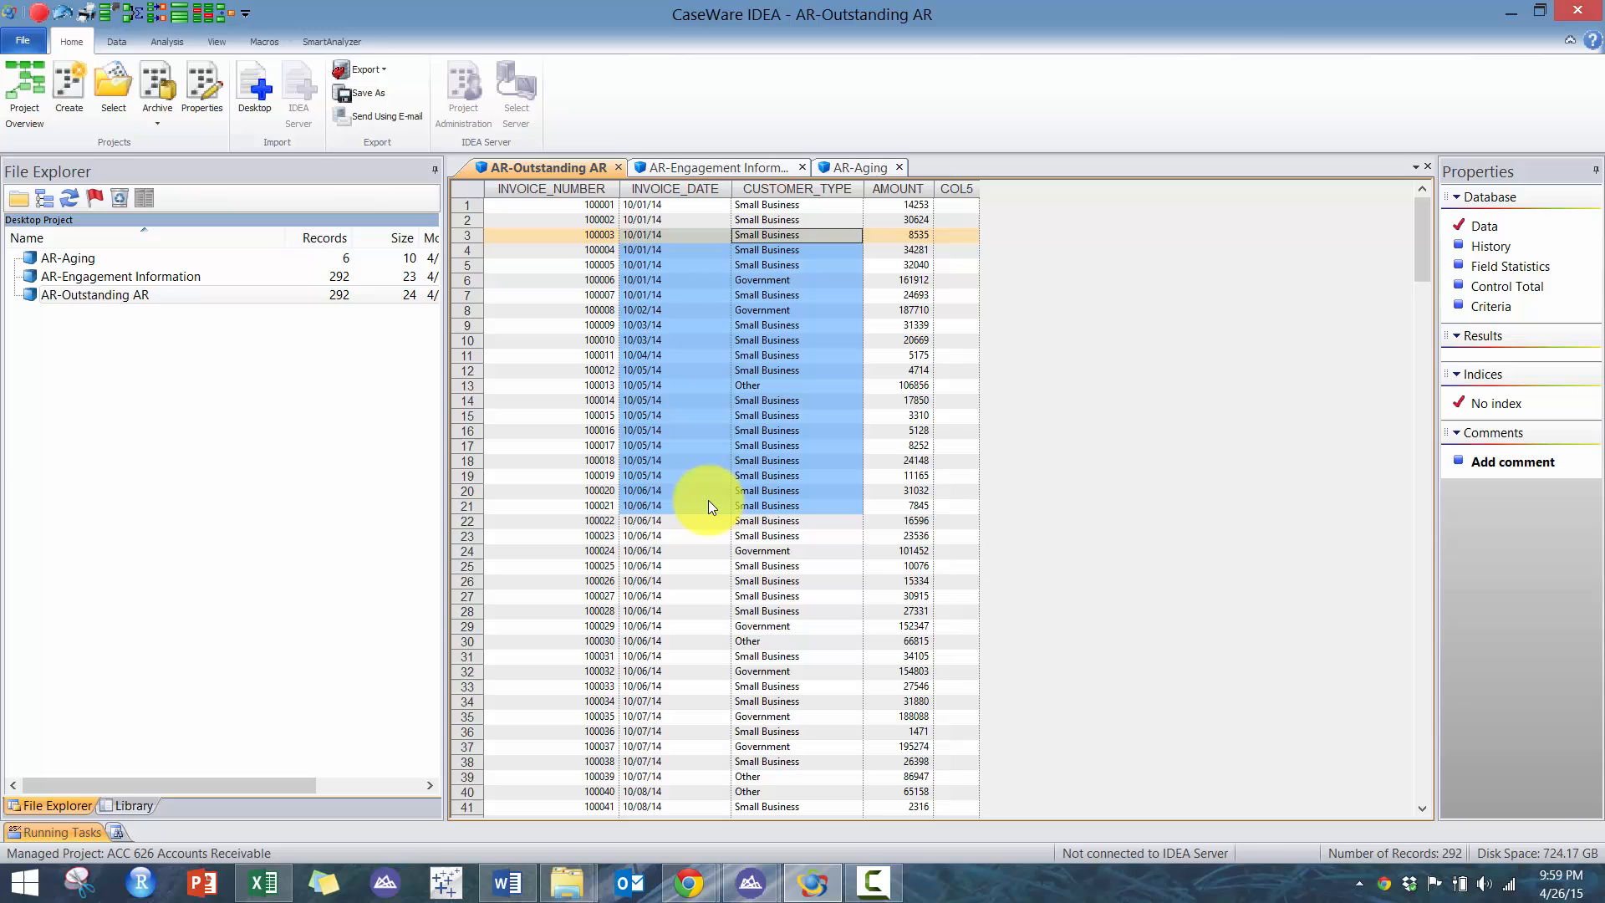
pyautogui.click(163, 44)
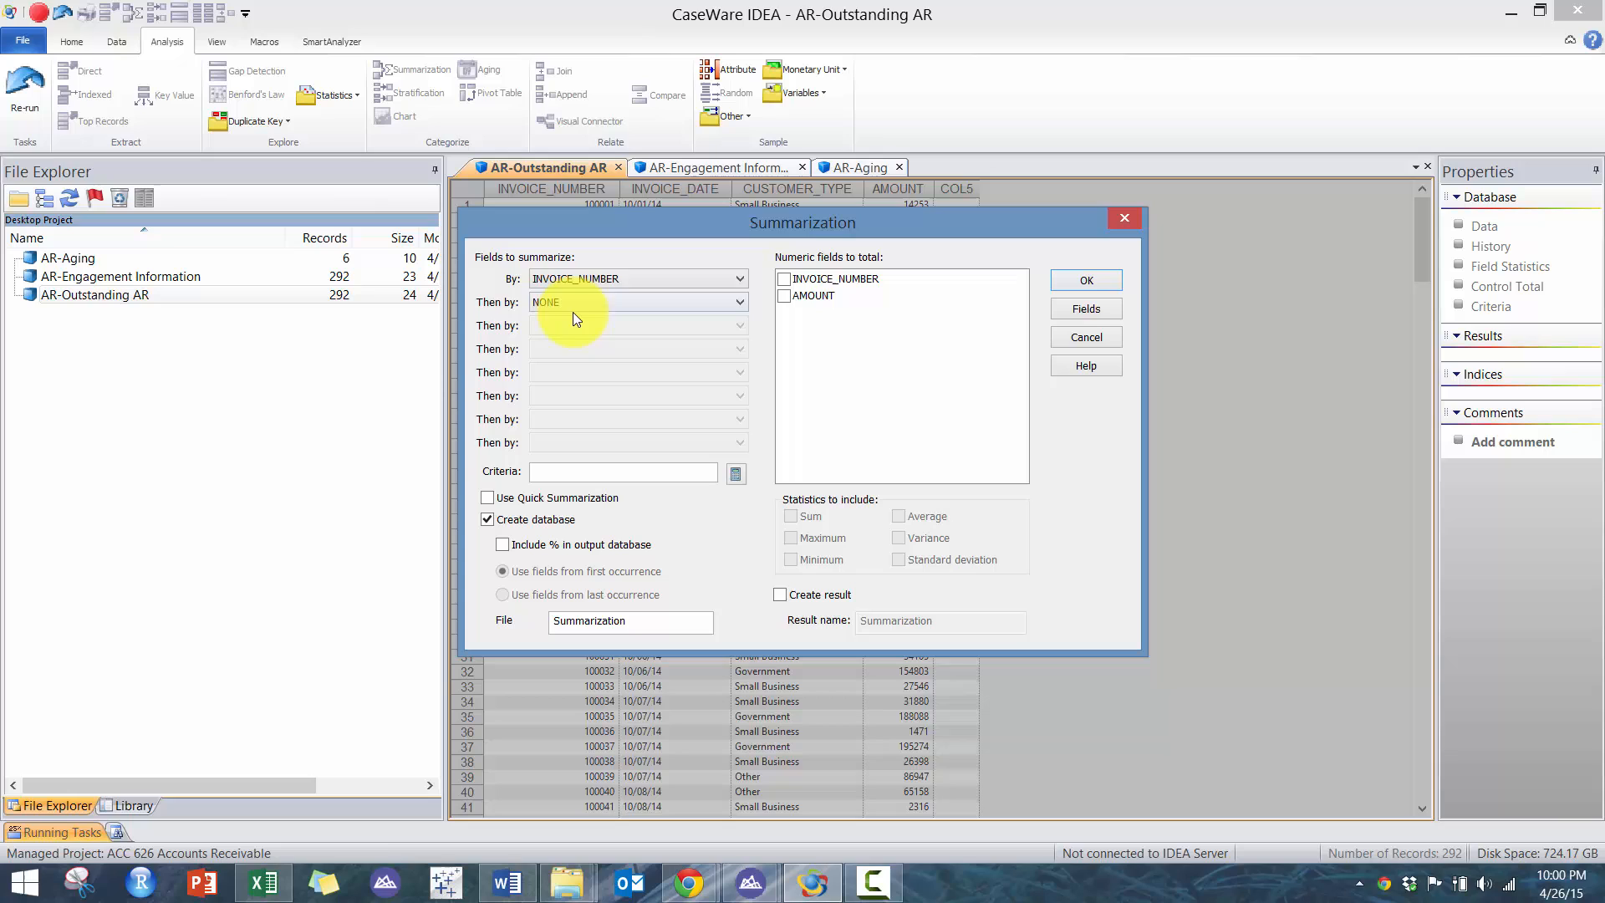
pyautogui.click(595, 280)
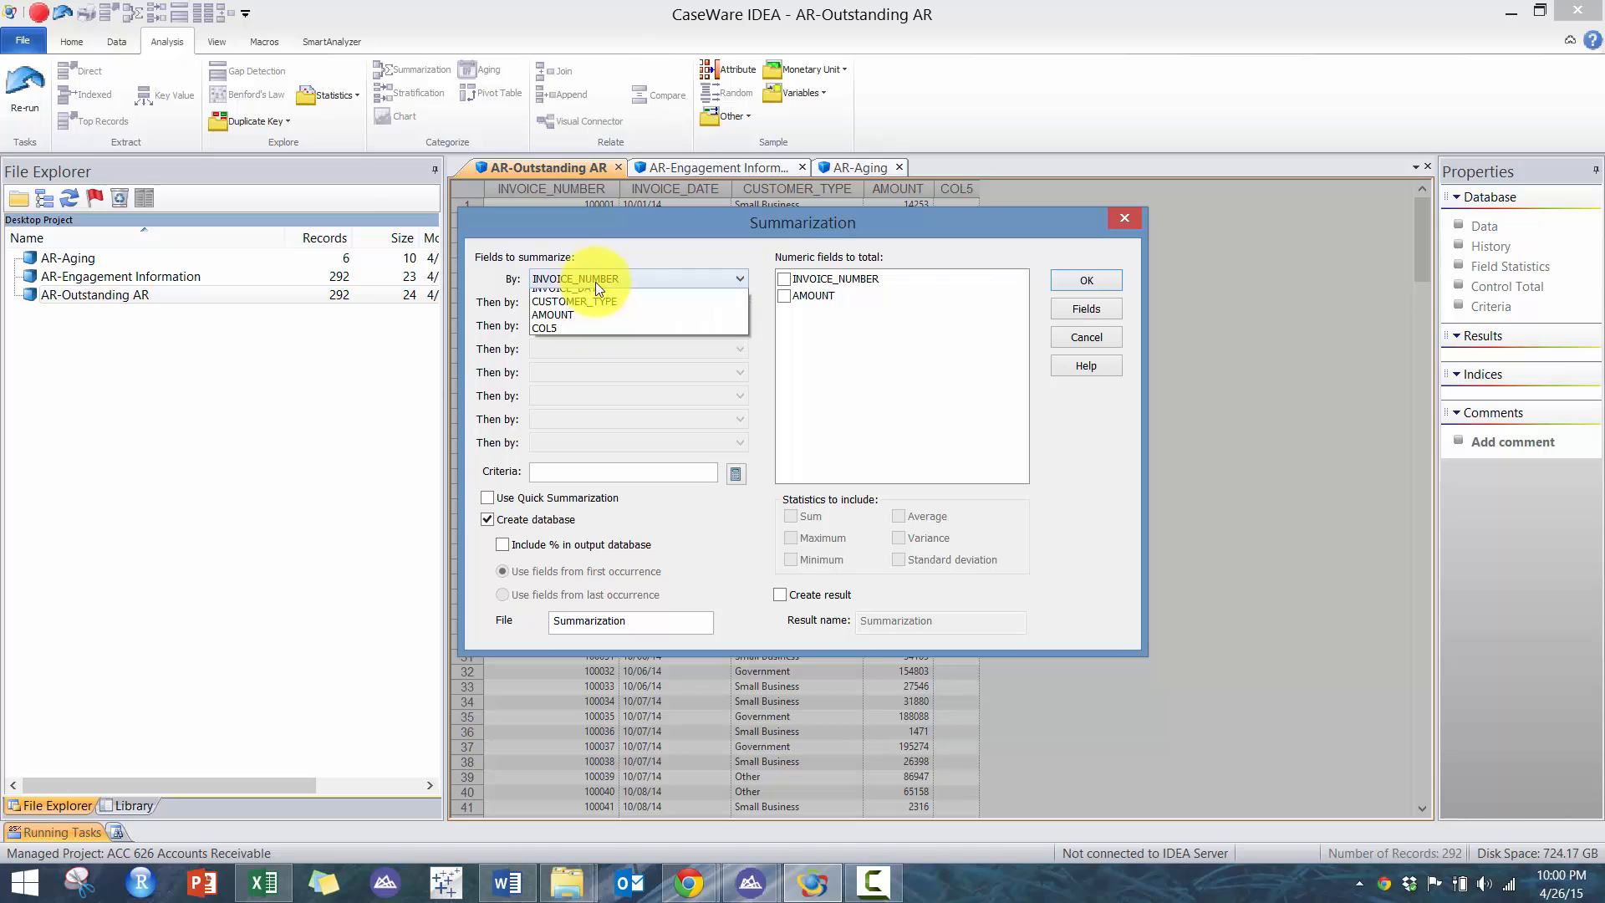
pyautogui.click(604, 335)
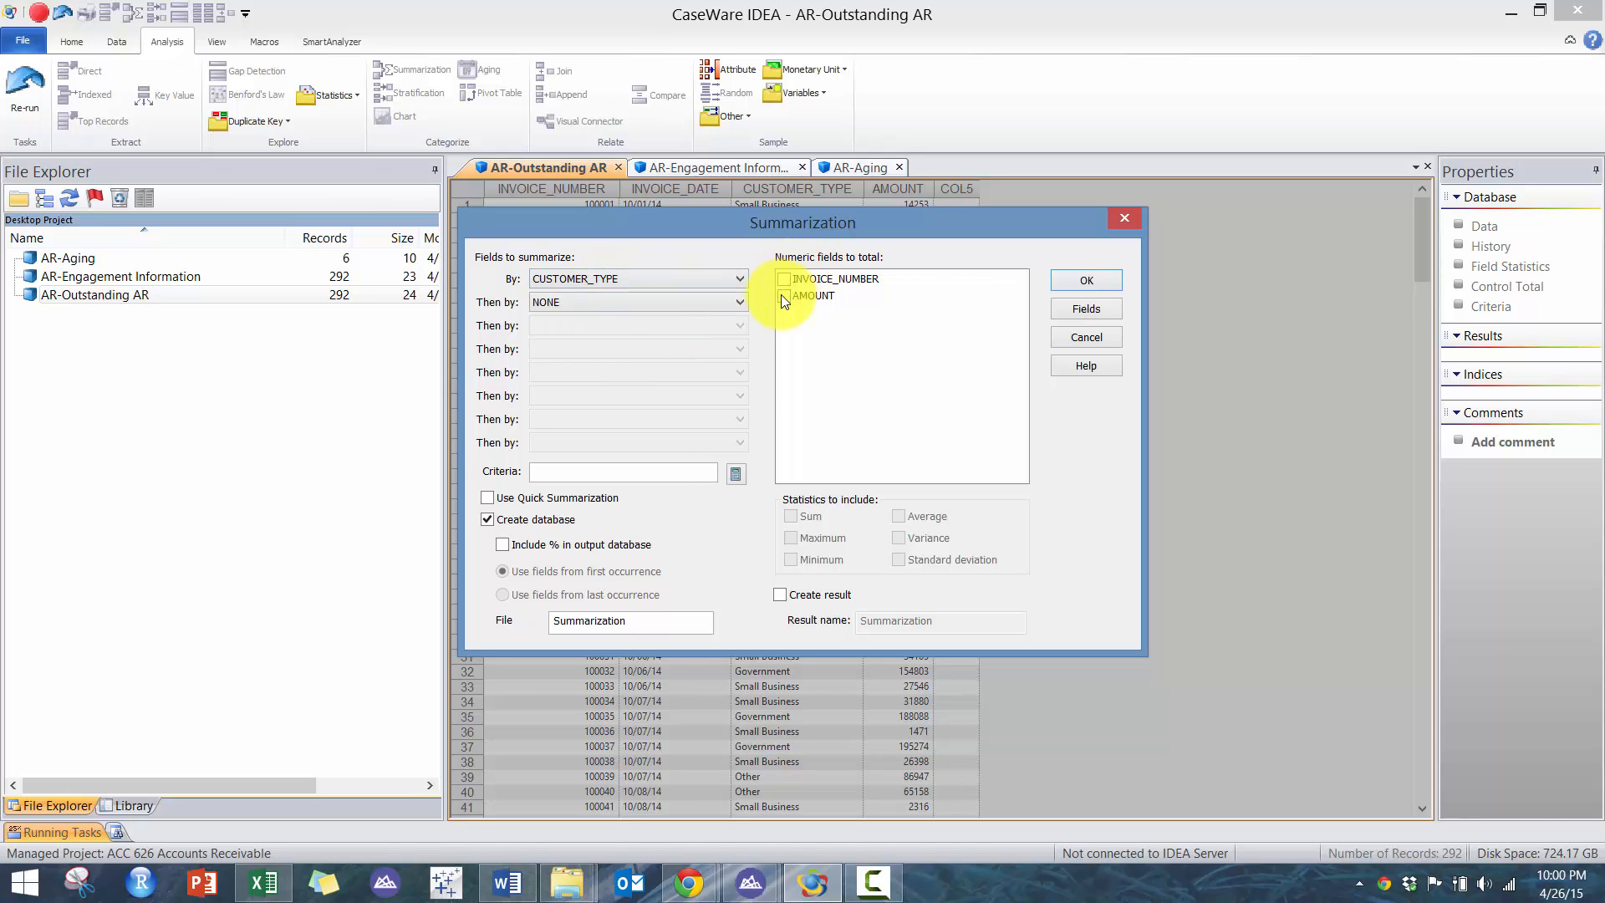
pyautogui.click(784, 296)
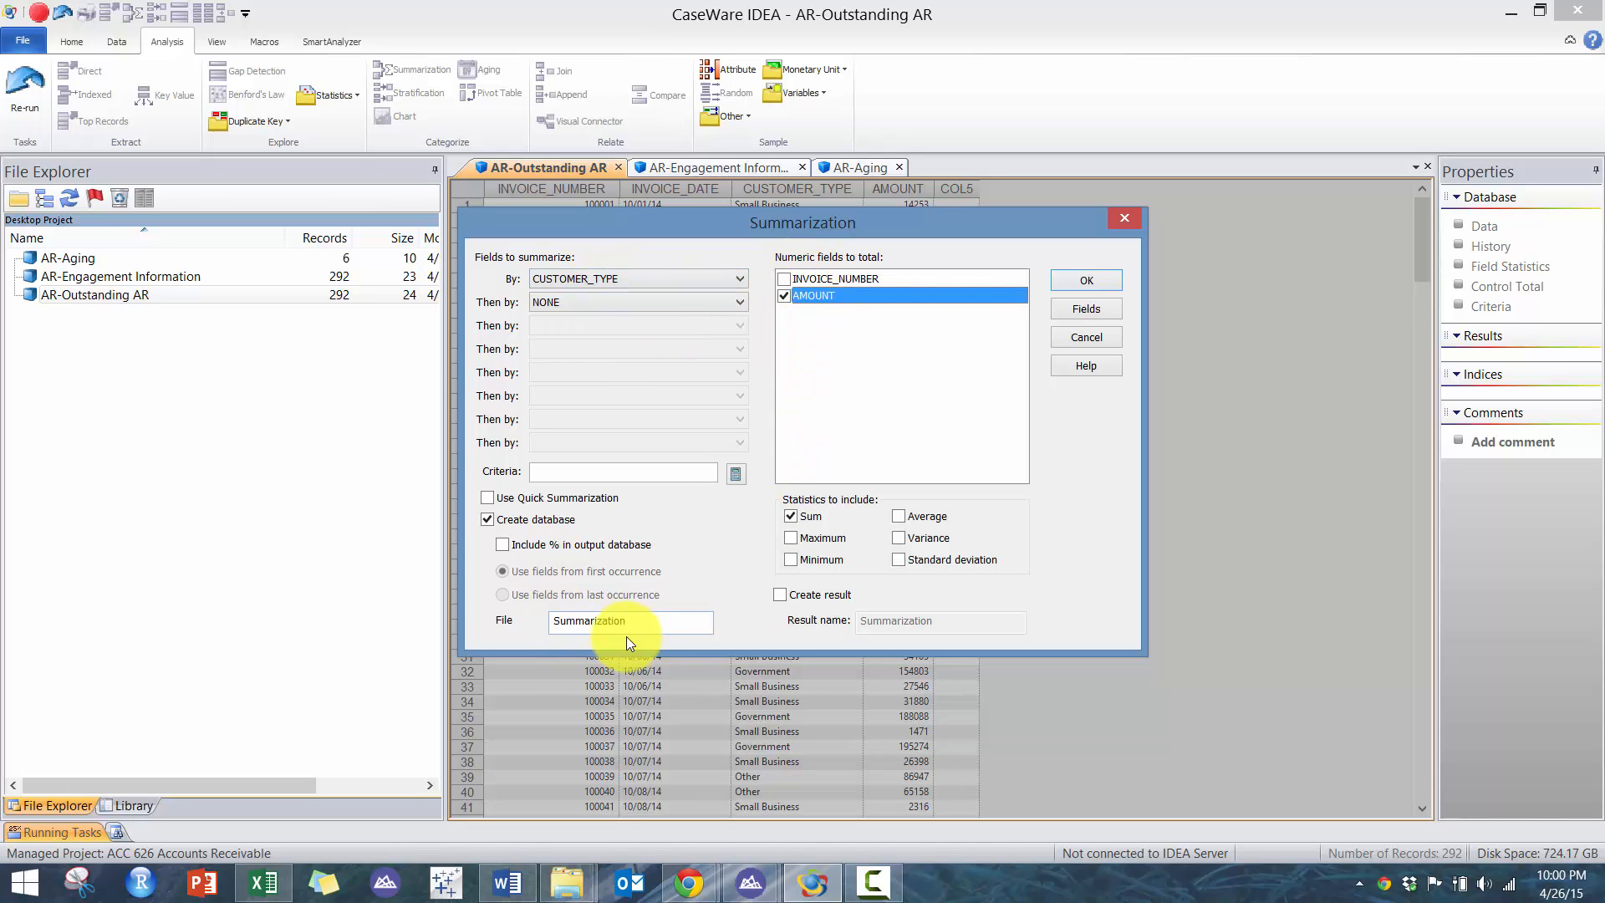
pyautogui.moveTo(626, 632); pyautogui.dragTo(575, 623)
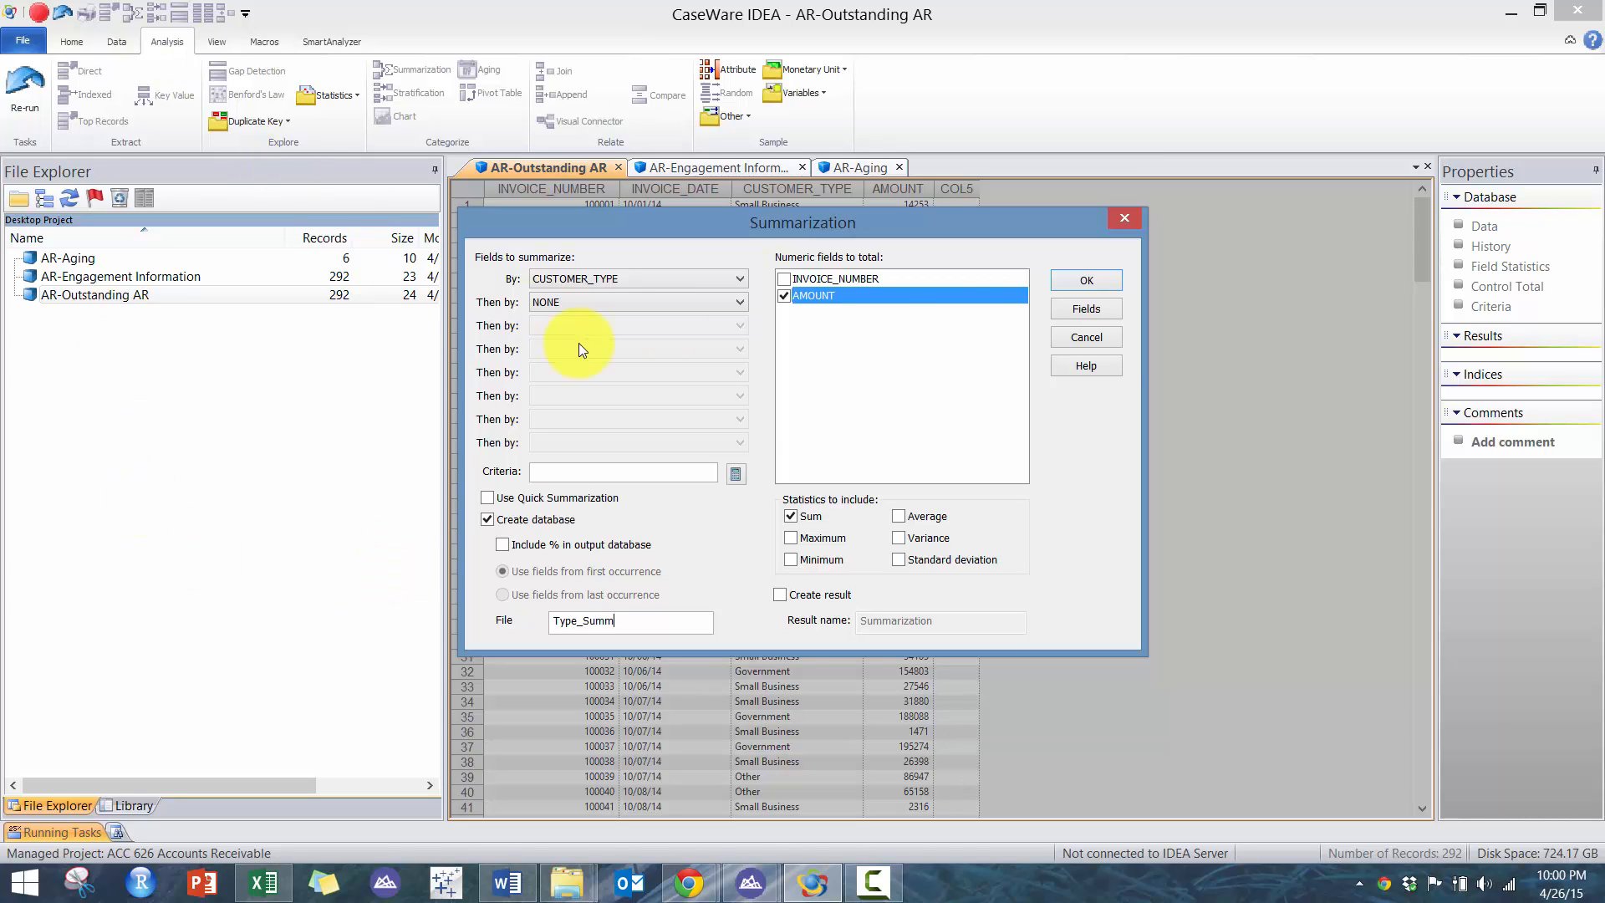
pyautogui.click(1086, 281)
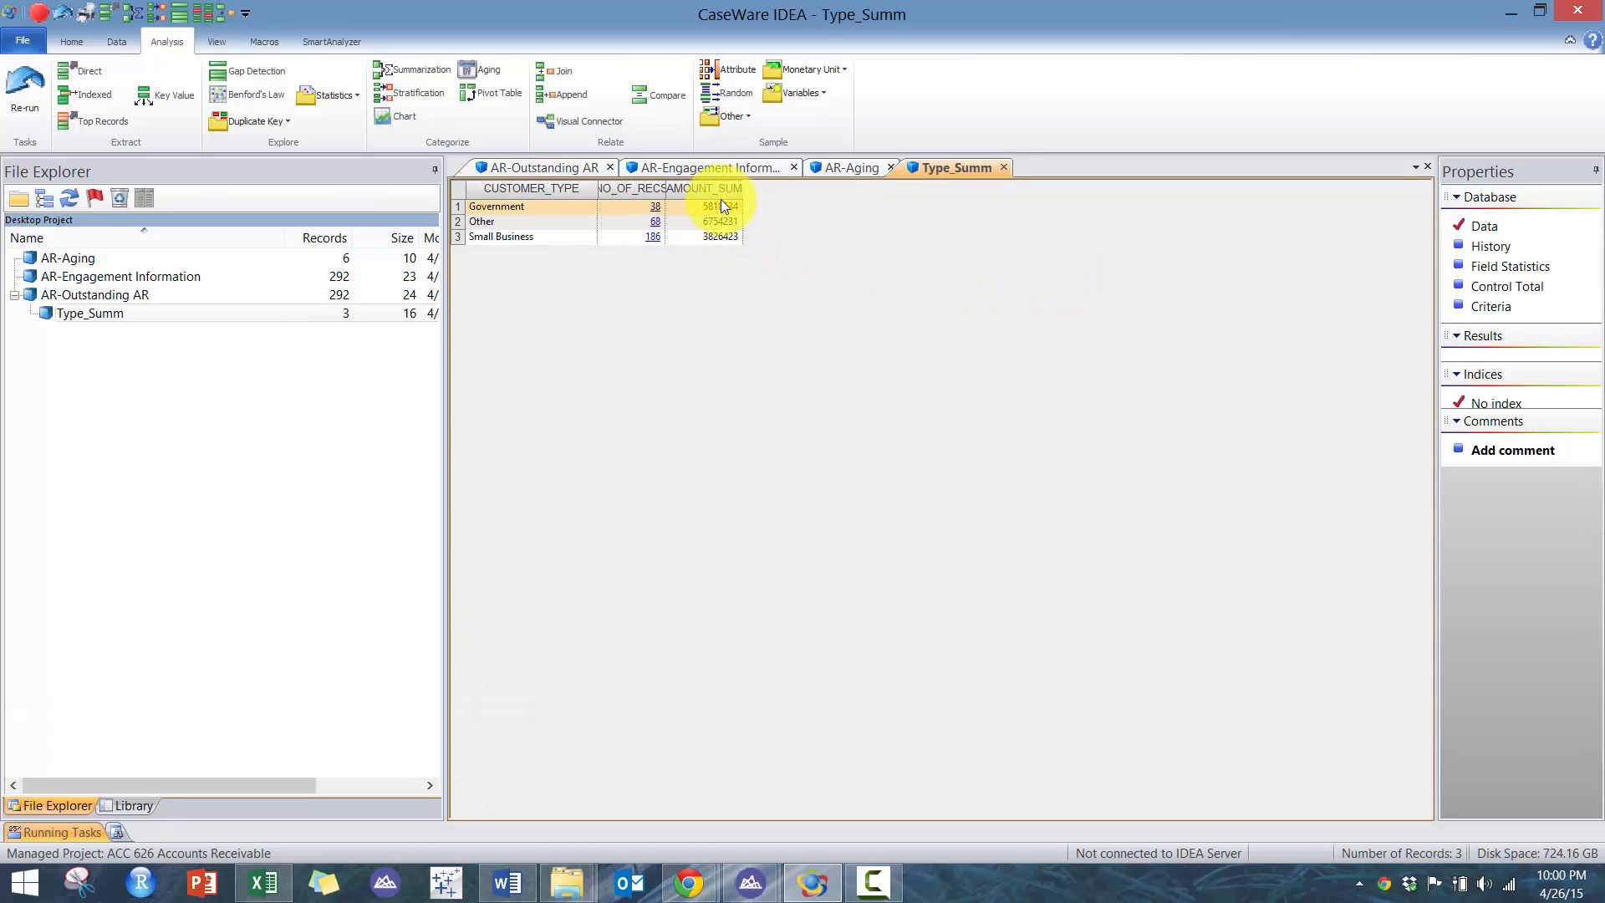
# - Copy the summary rows and open the Trial Balance workbook from the ACC 626 Journal Entry Testing Source Files folder
pyautogui.moveTo(727, 211); pyautogui.dragTo(734, 249)
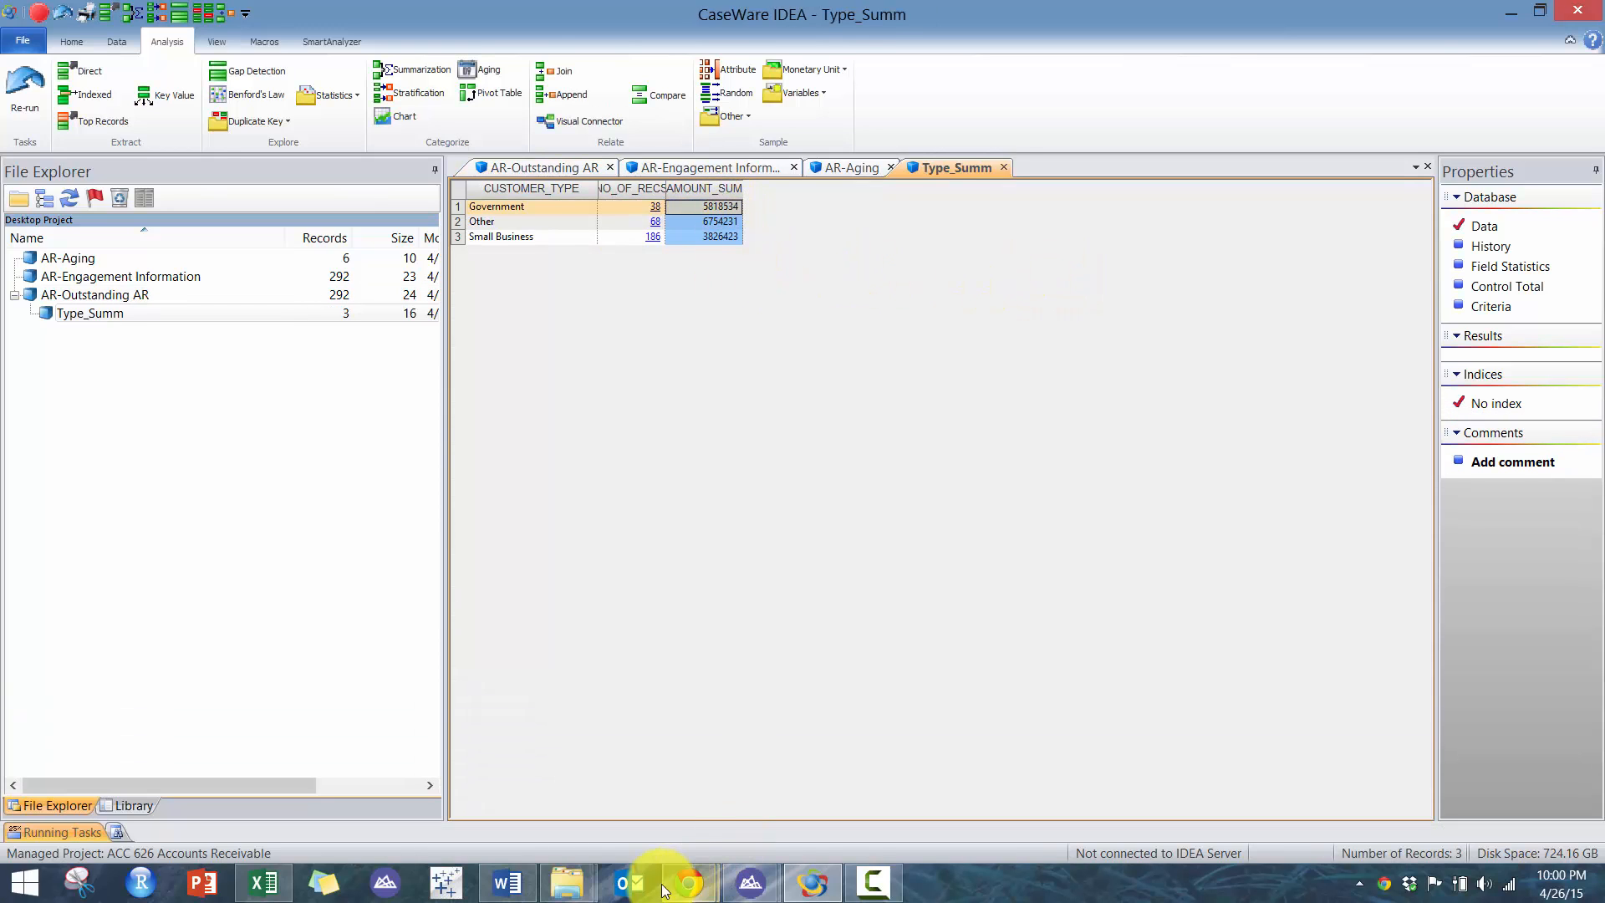
pyautogui.moveTo(567, 878)
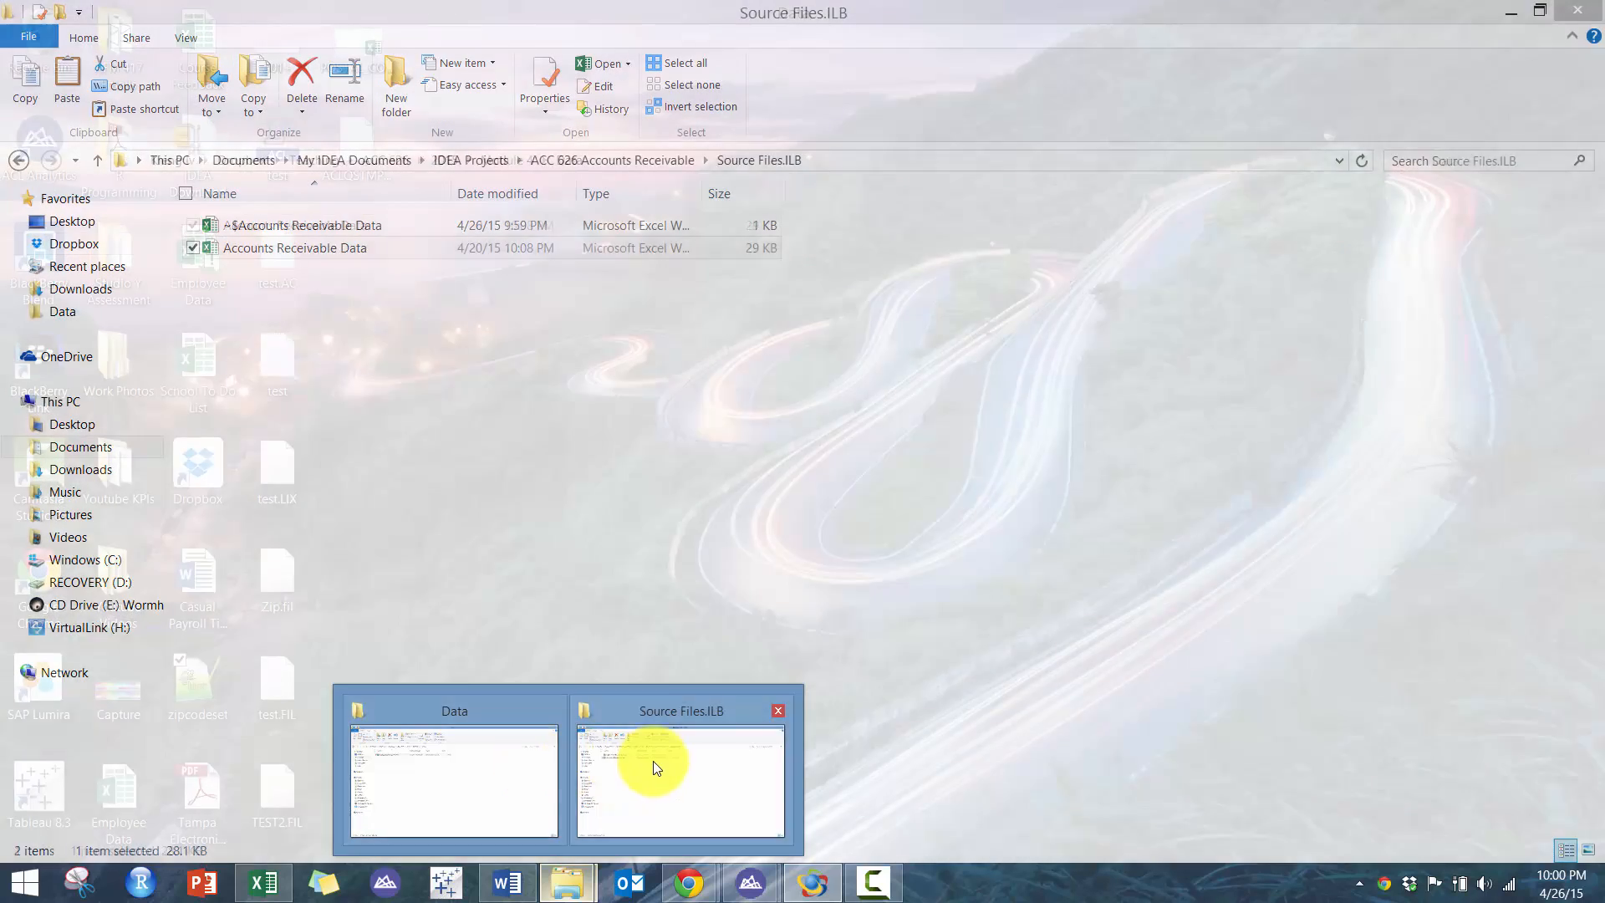
pyautogui.click(655, 763)
pyautogui.click(582, 161)
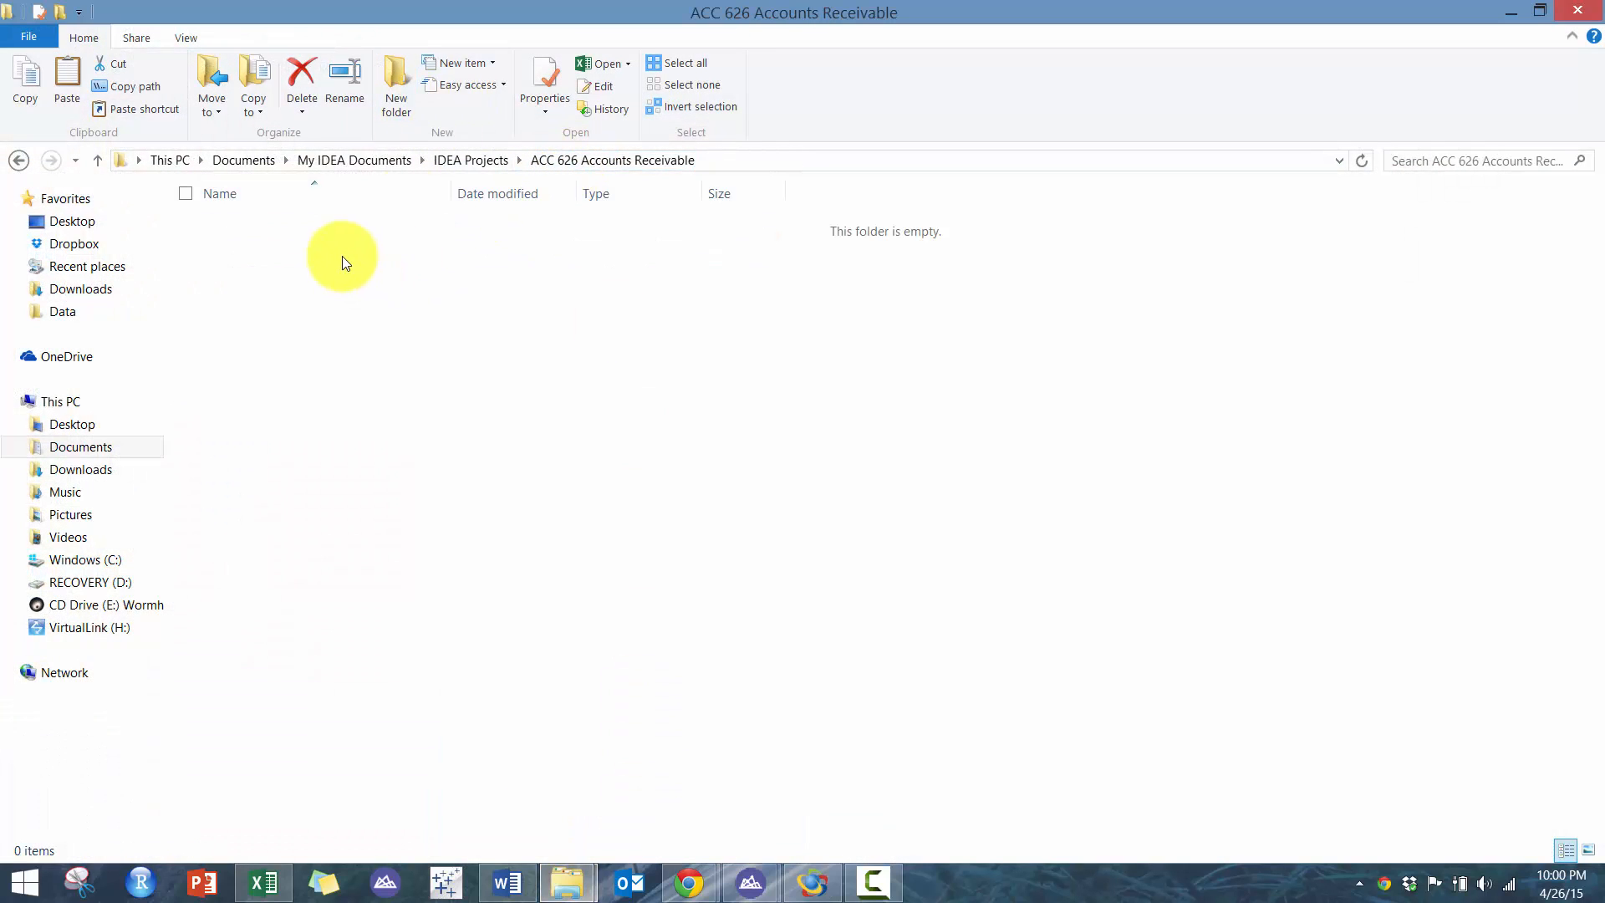
pyautogui.click(476, 161)
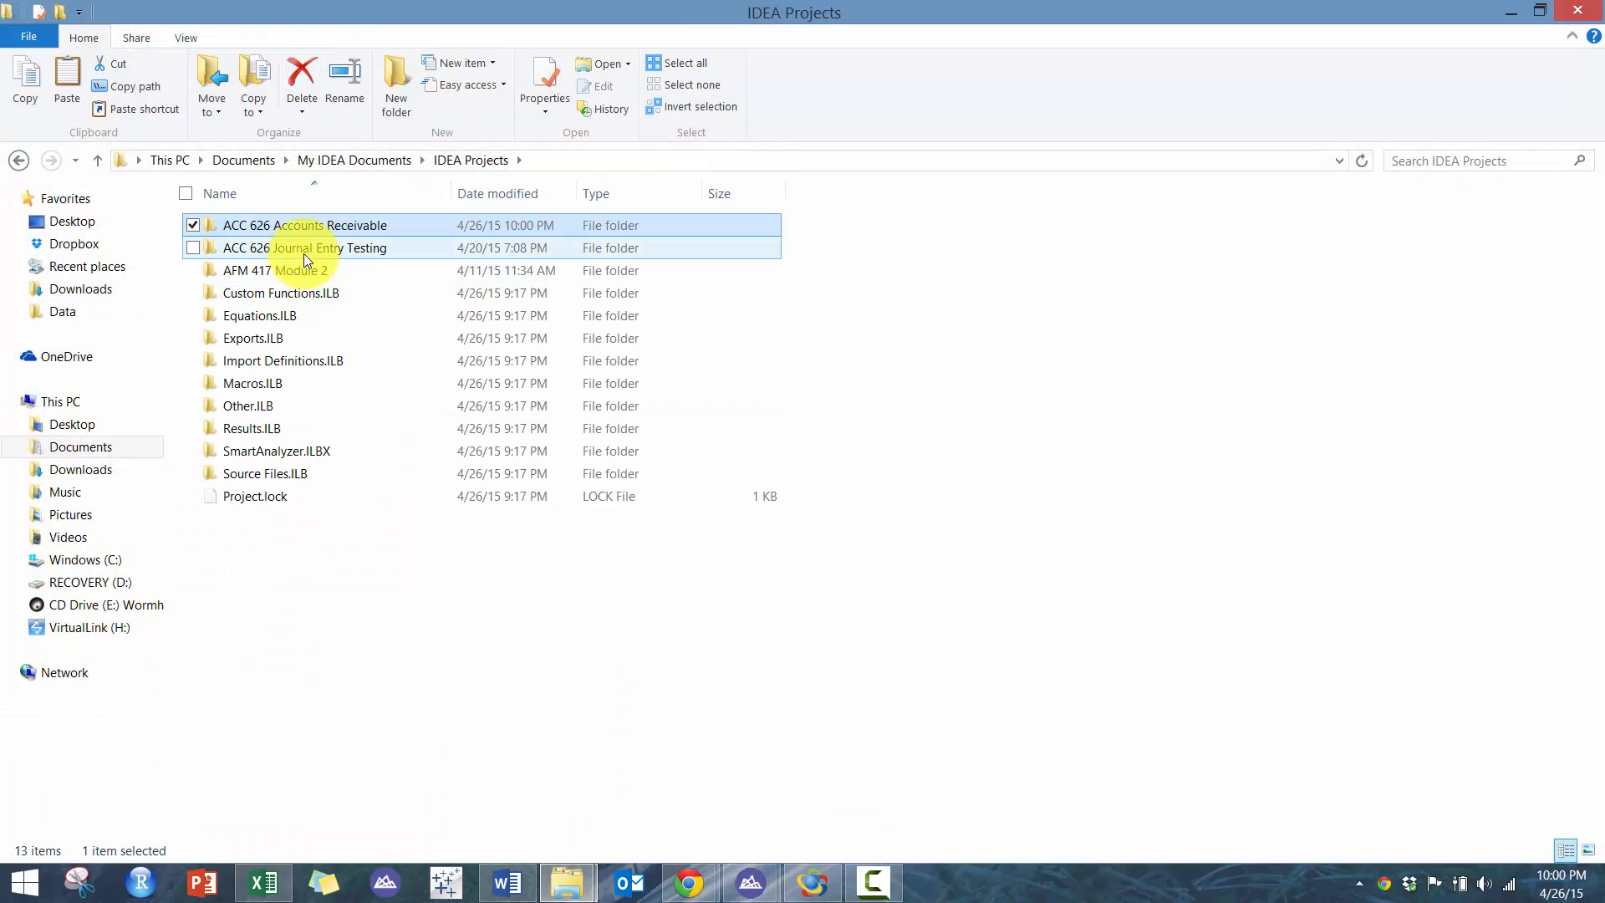
pyautogui.doubleClick(305, 253)
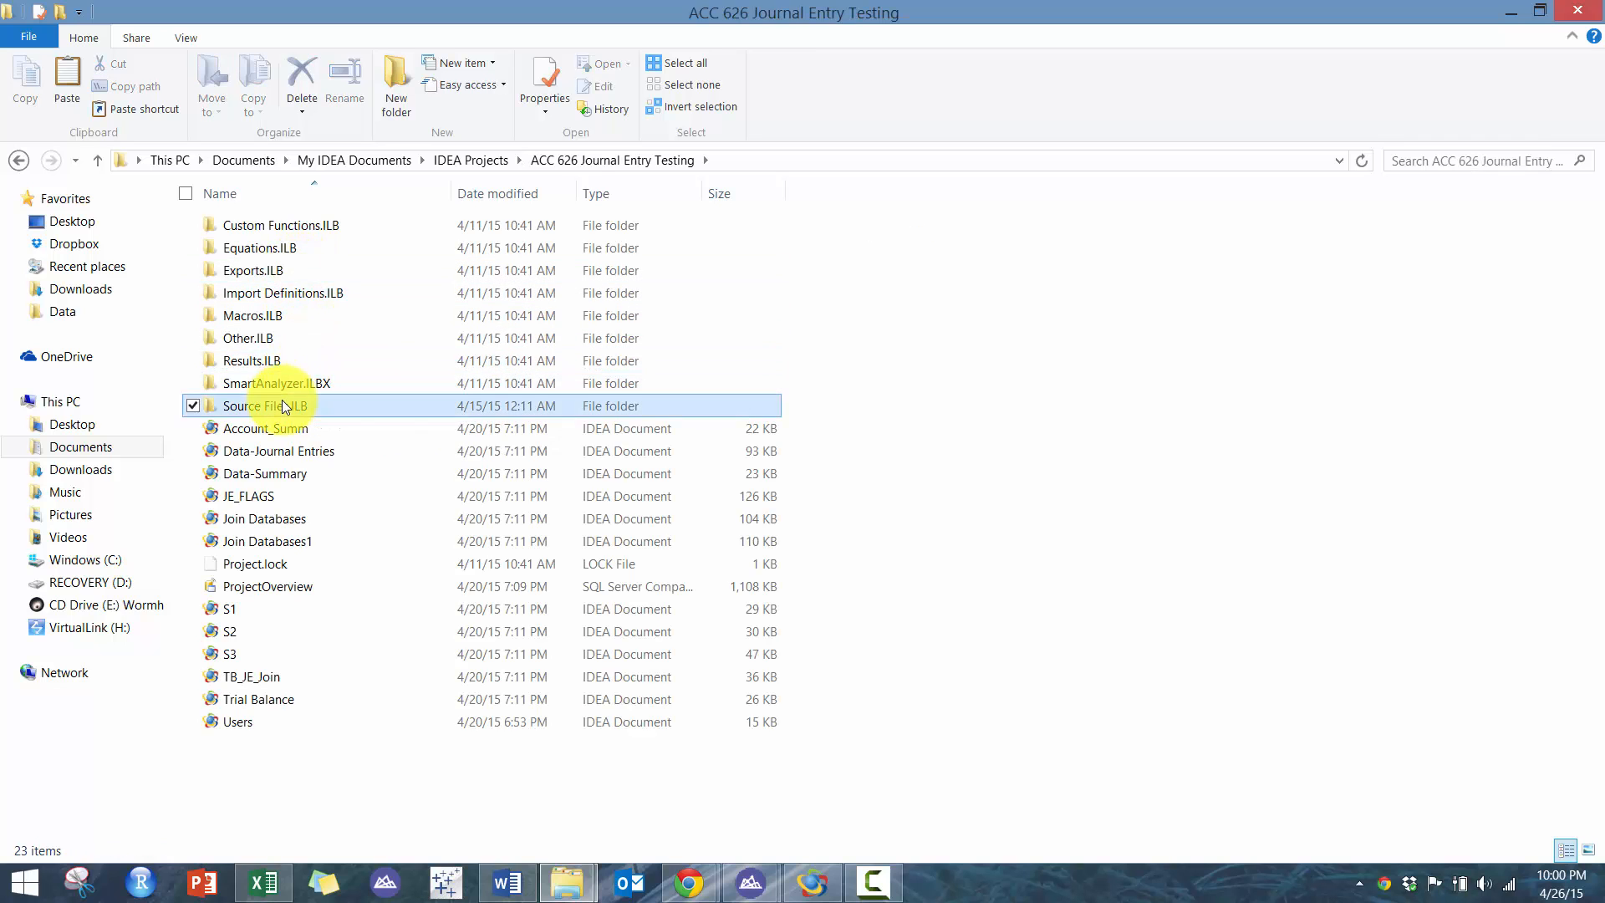
pyautogui.doubleClick(289, 405)
pyautogui.doubleClick(309, 247)
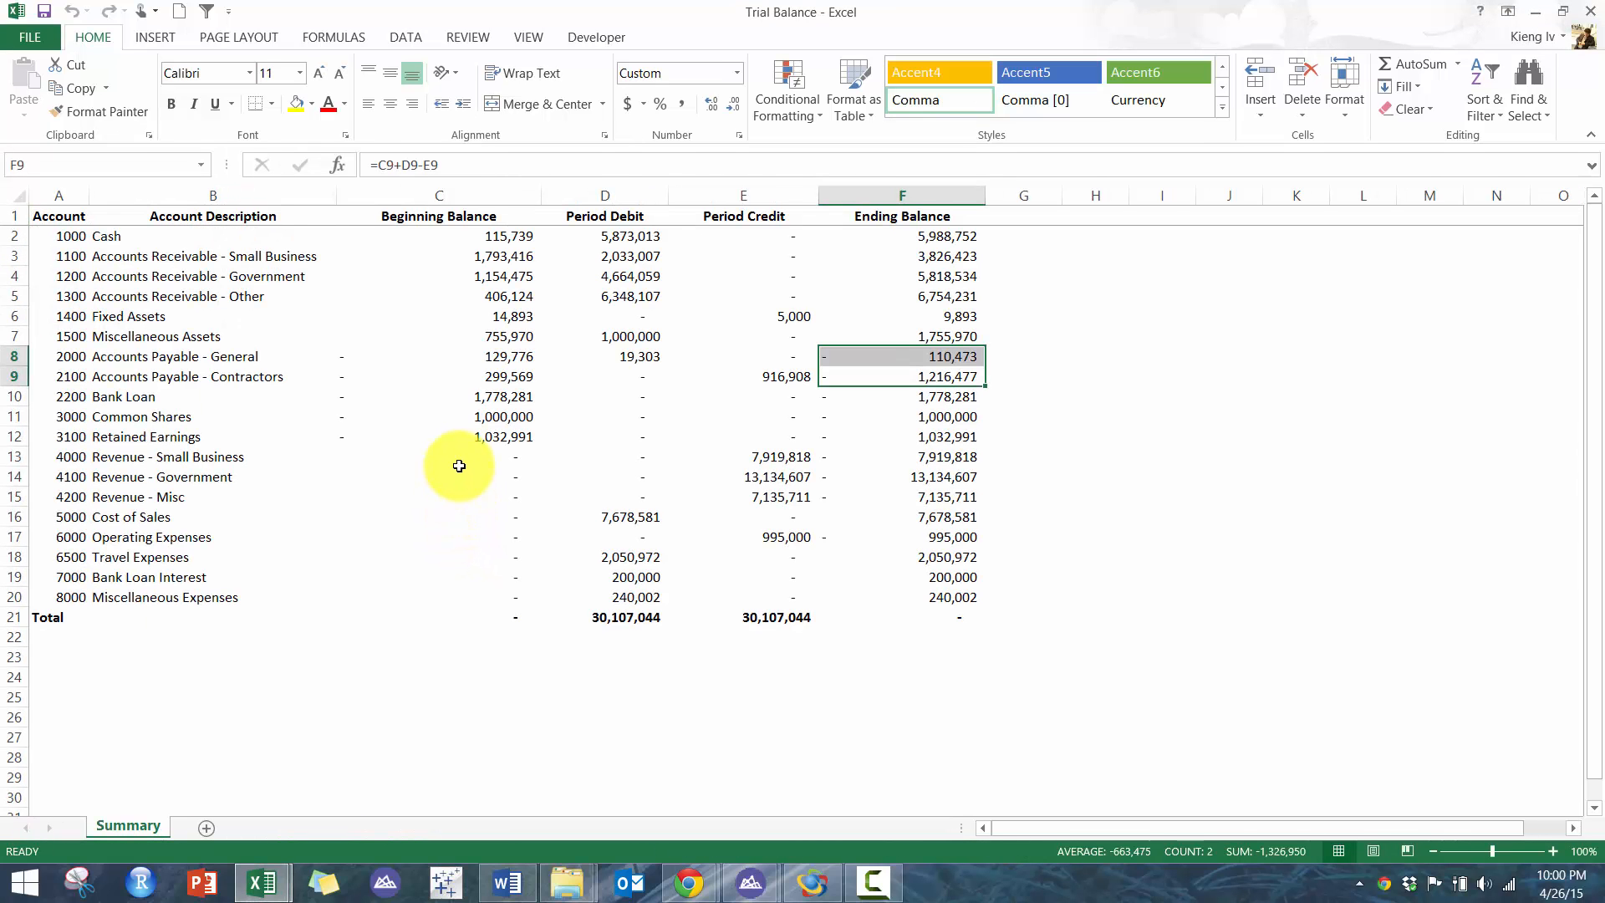
# - Paste the Type_Summ customer-type totals into the Trial Balance sheet starting at G3, beside the receivable accounts
pyautogui.moveTo(377, 256); pyautogui.dragTo(881, 302)
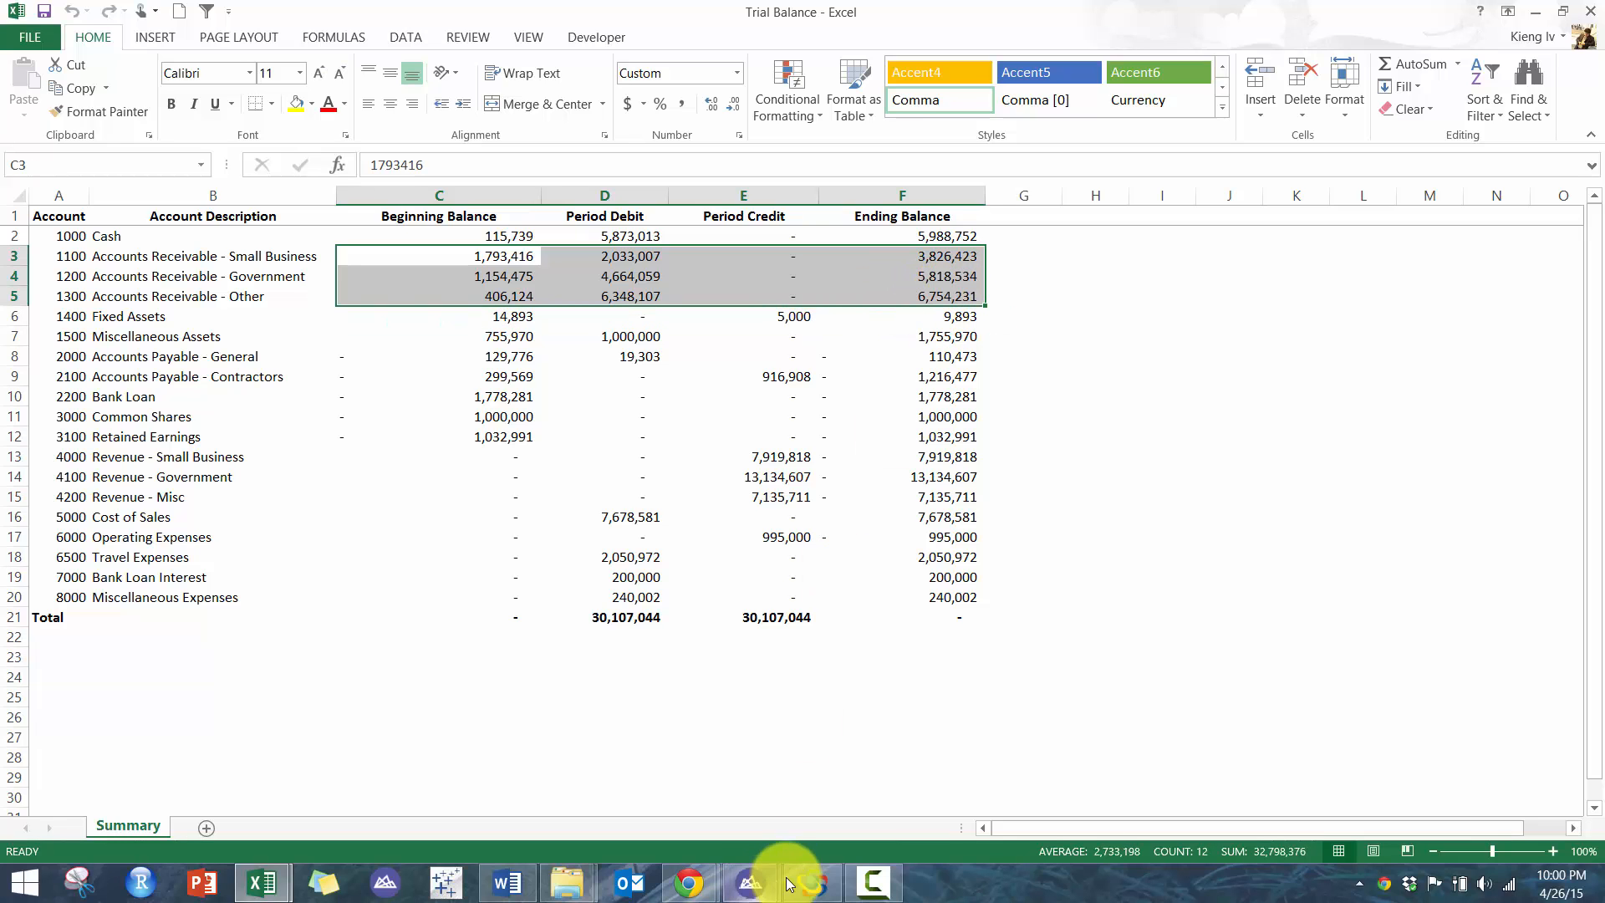
pyautogui.click(811, 882)
pyautogui.moveTo(731, 238); pyautogui.dragTo(576, 237)
pyautogui.hotkey('ctrl', 'c')
pyautogui.click(814, 882)
pyautogui.click(1054, 255)
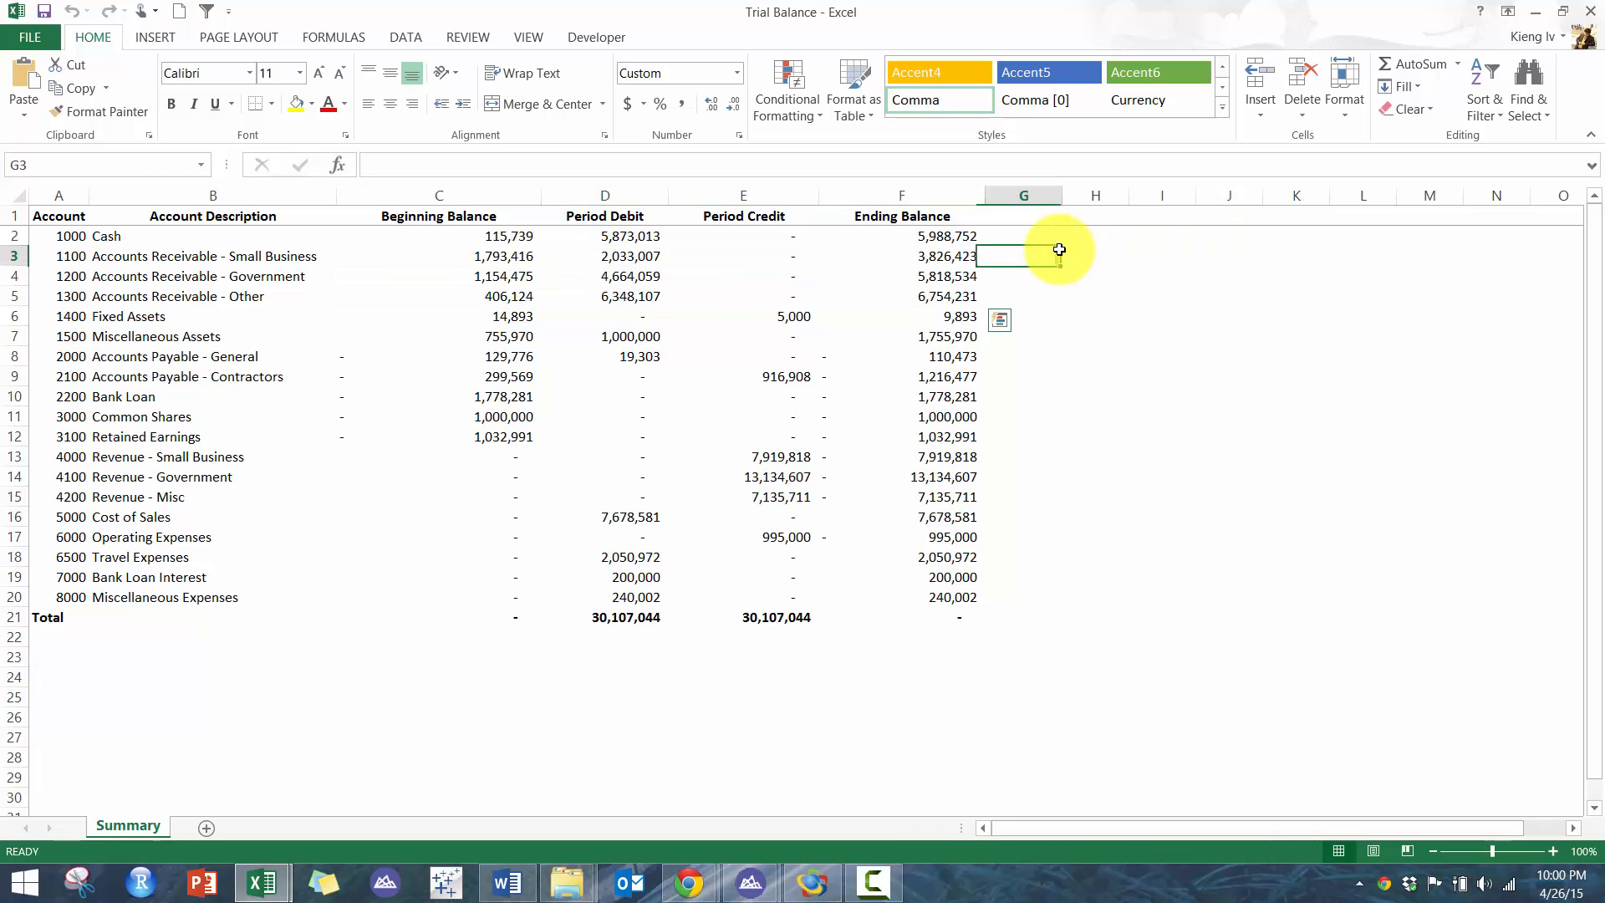
pyautogui.hotkey('ctrl', 'v')
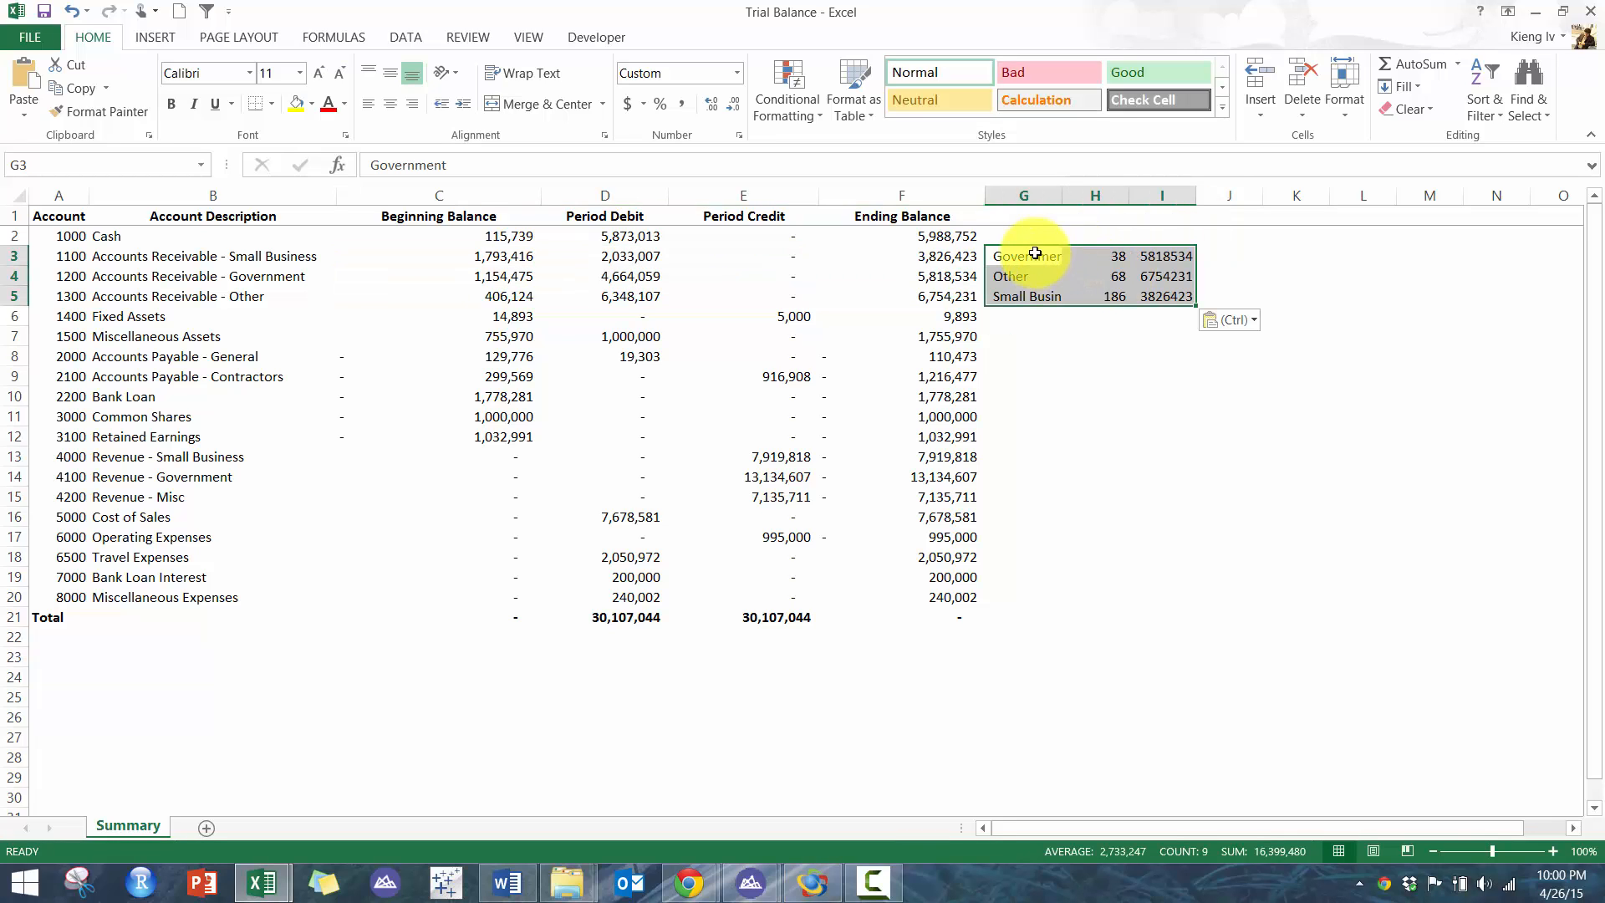
# - Reorder the pasted rows to Small Business, Government, Other to match the receivable account order
pyautogui.moveTo(1032, 254); pyautogui.dragTo(1171, 254)
pyautogui.hotkey('ctrl', 'c')
pyautogui.click(1017, 317)
pyautogui.hotkey('ctrl', 'v')
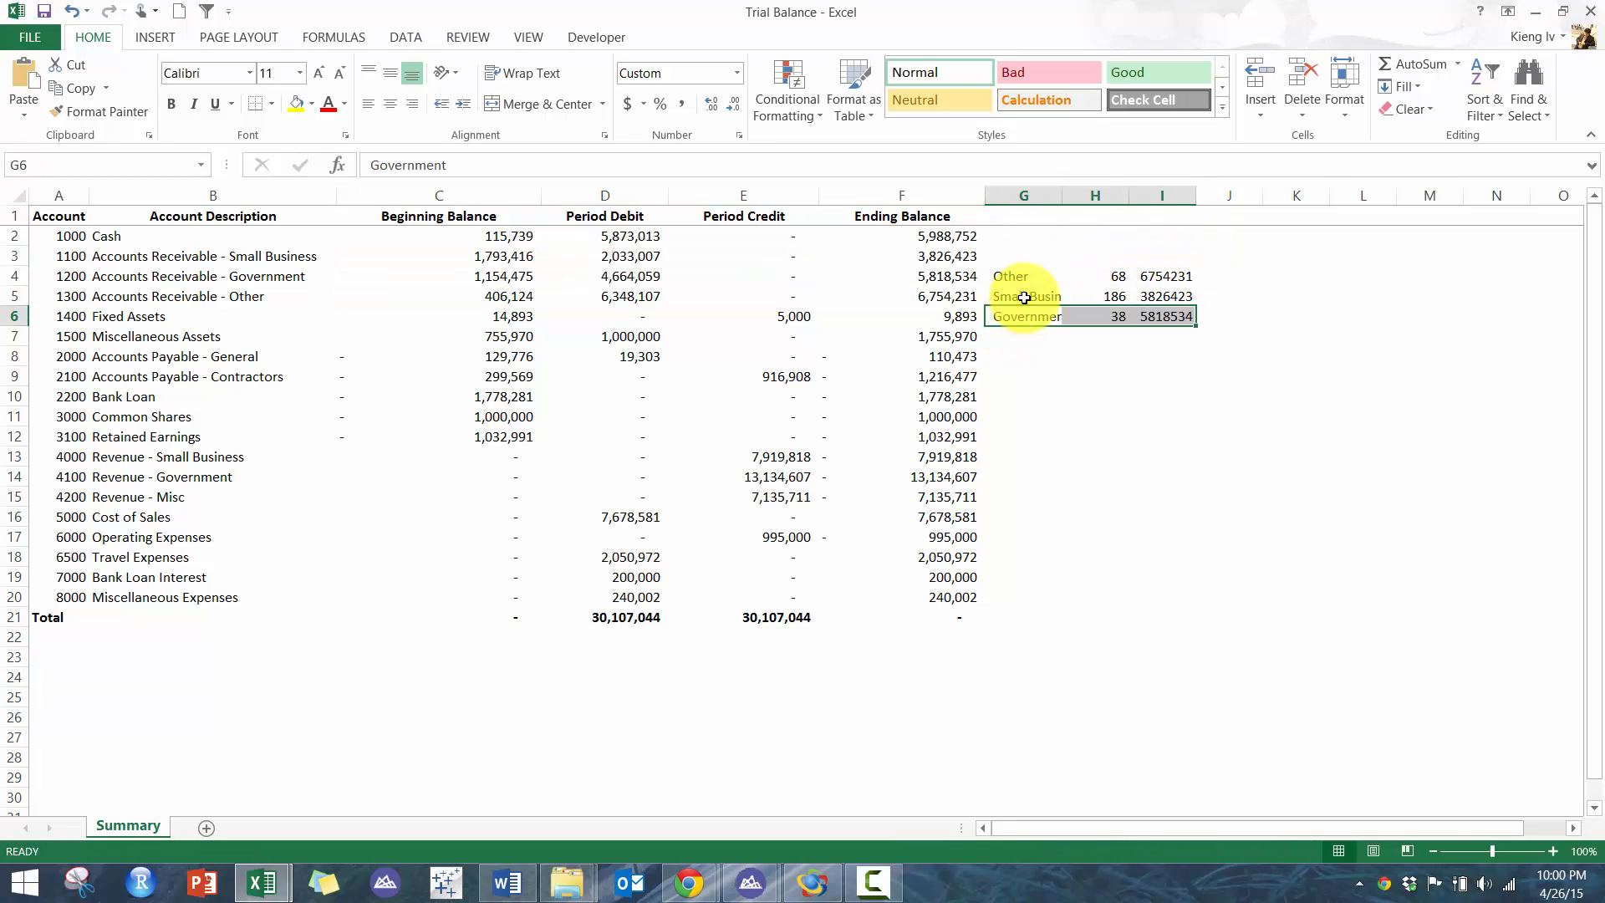
pyautogui.moveTo(1028, 296); pyautogui.dragTo(1158, 296)
pyautogui.hotkey('ctrl', 'x')
pyautogui.click(1028, 255)
pyautogui.hotkey('ctrl', 'v')
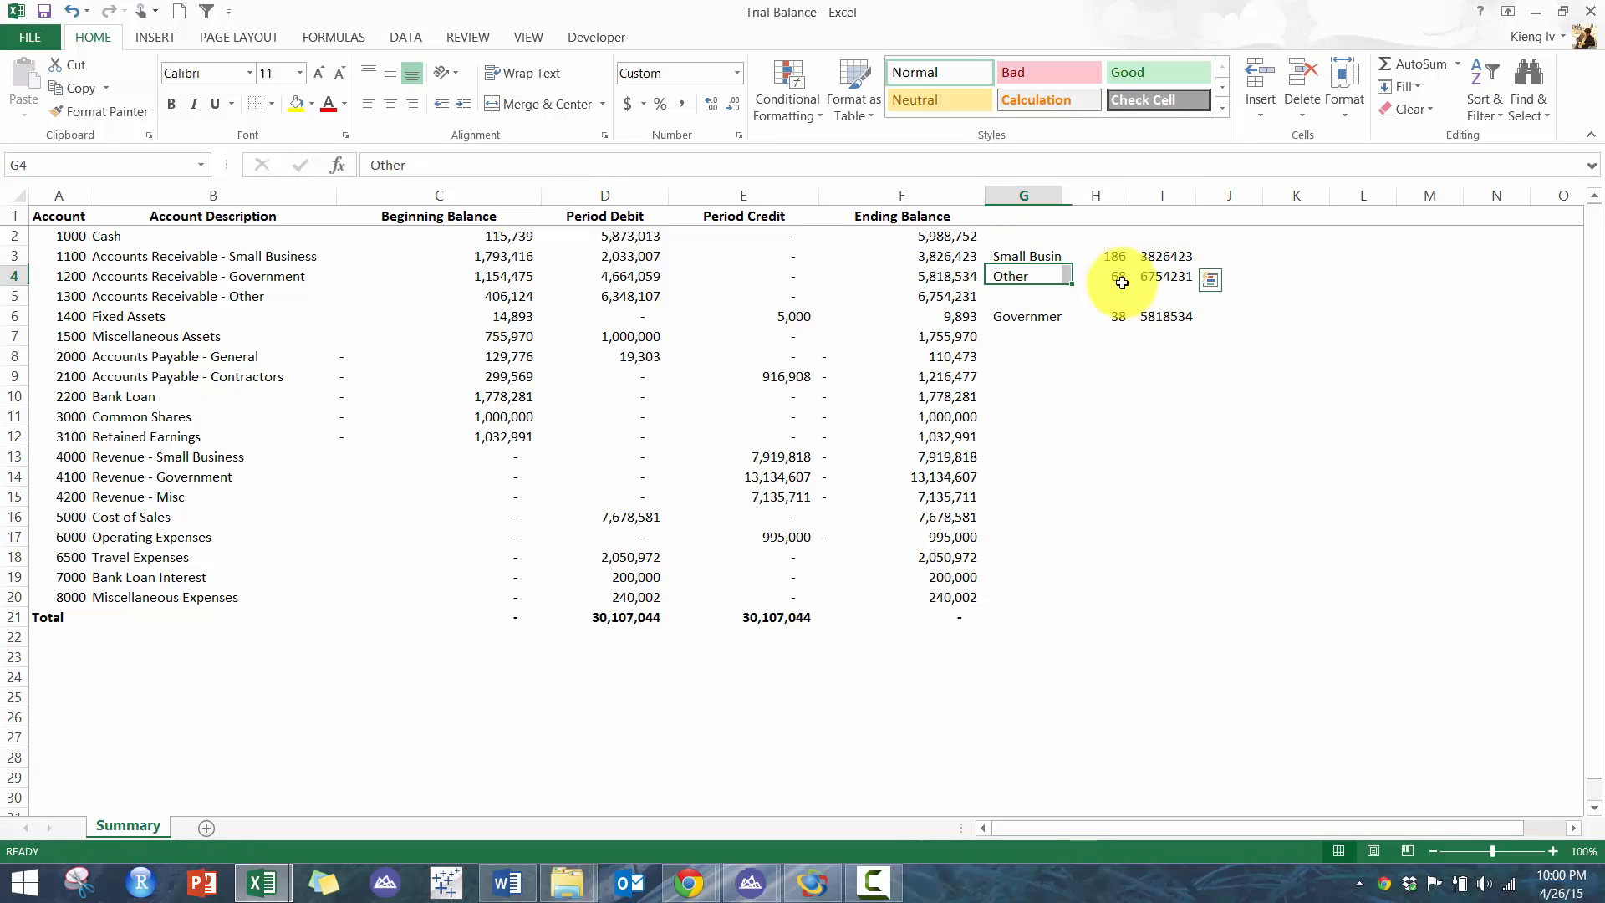
pyautogui.moveTo(1029, 276); pyautogui.dragTo(1166, 276)
pyautogui.hotkey('ctrl', 'x')
pyautogui.click(1030, 296)
pyautogui.hotkey('ctrl', 'v')
pyautogui.moveTo(1030, 316); pyautogui.dragTo(1166, 316)
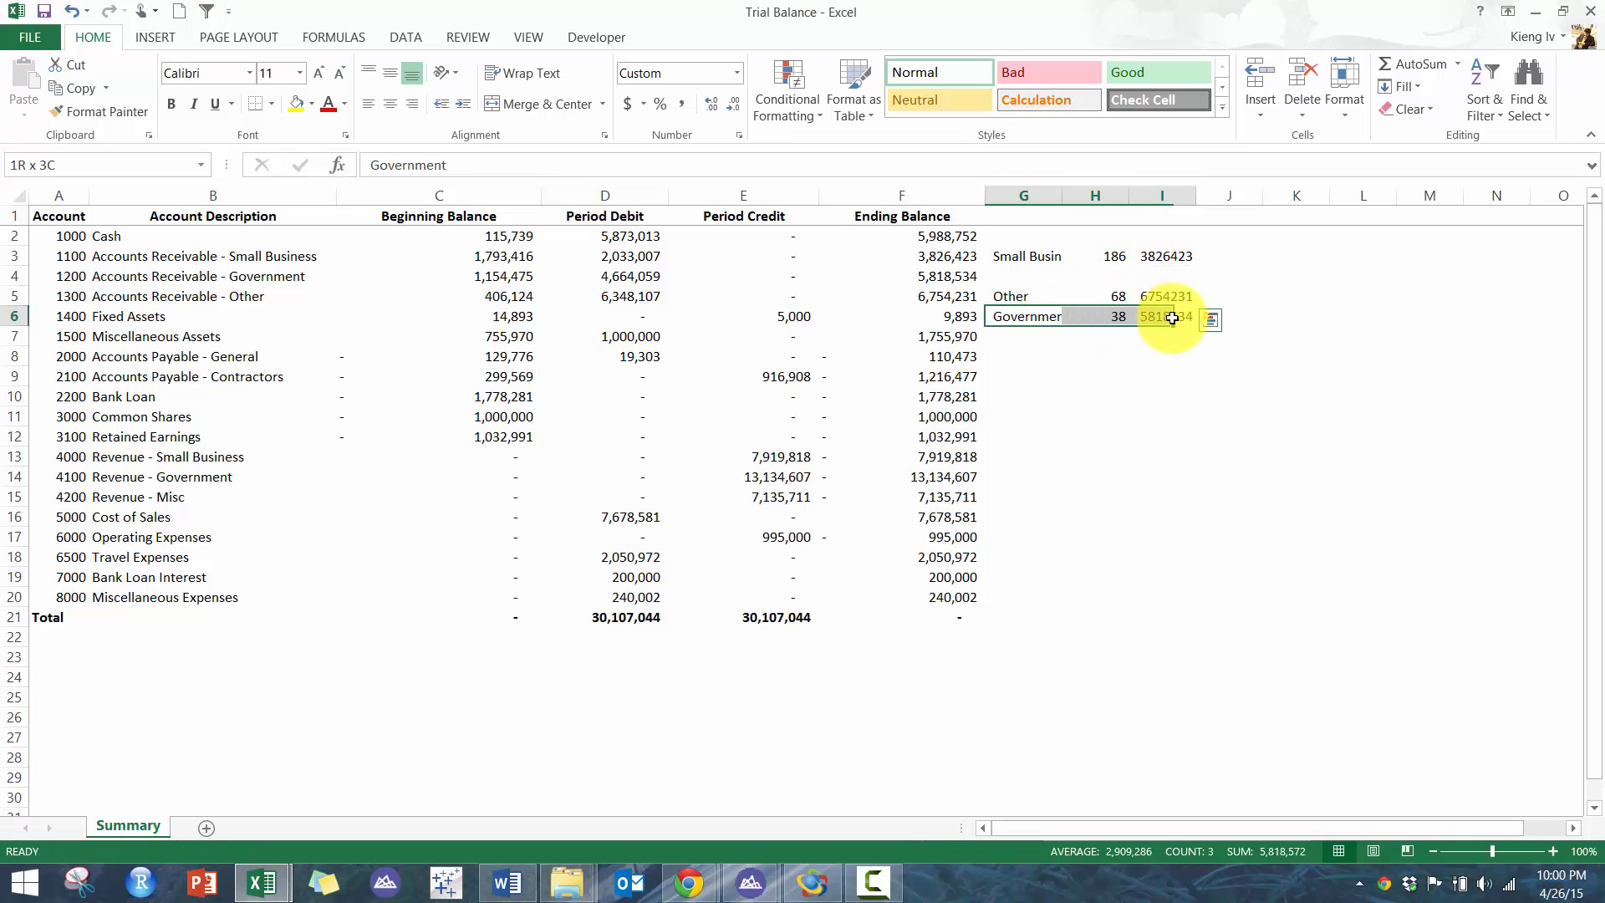
pyautogui.hotkey('ctrl', 'x')
pyautogui.click(1028, 276)
pyautogui.hotkey('ctrl', 'v')
# - Format the pasted totals in comma style and enter =F3-I3 in J3, filling it down to J5
pyautogui.moveTo(1153, 257); pyautogui.dragTo(1163, 298)
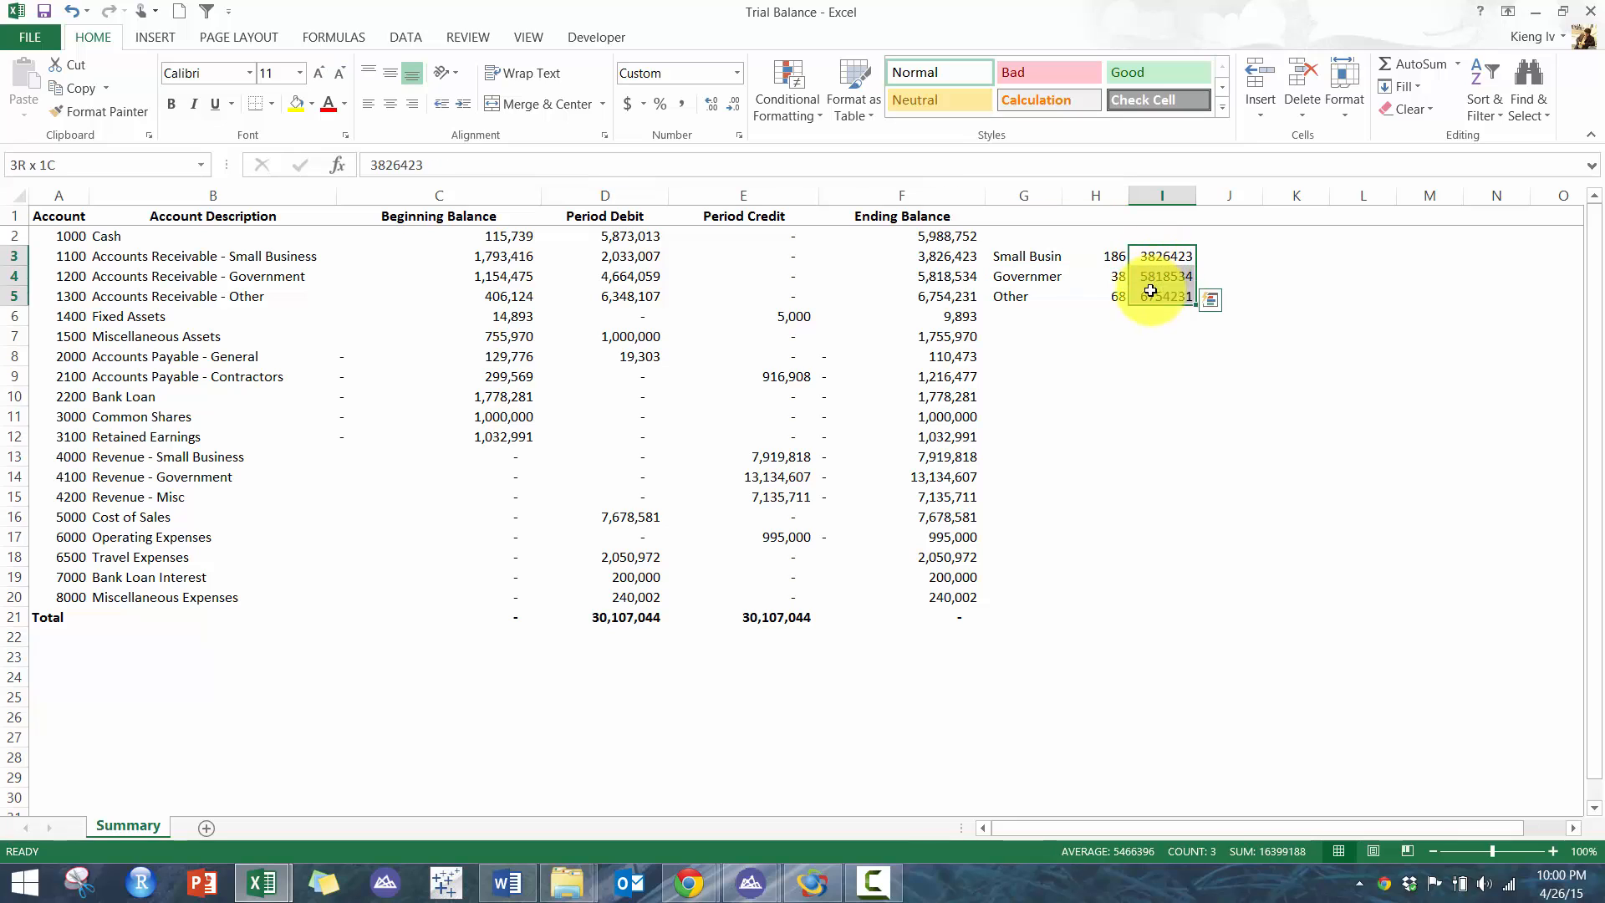
pyautogui.click(681, 103)
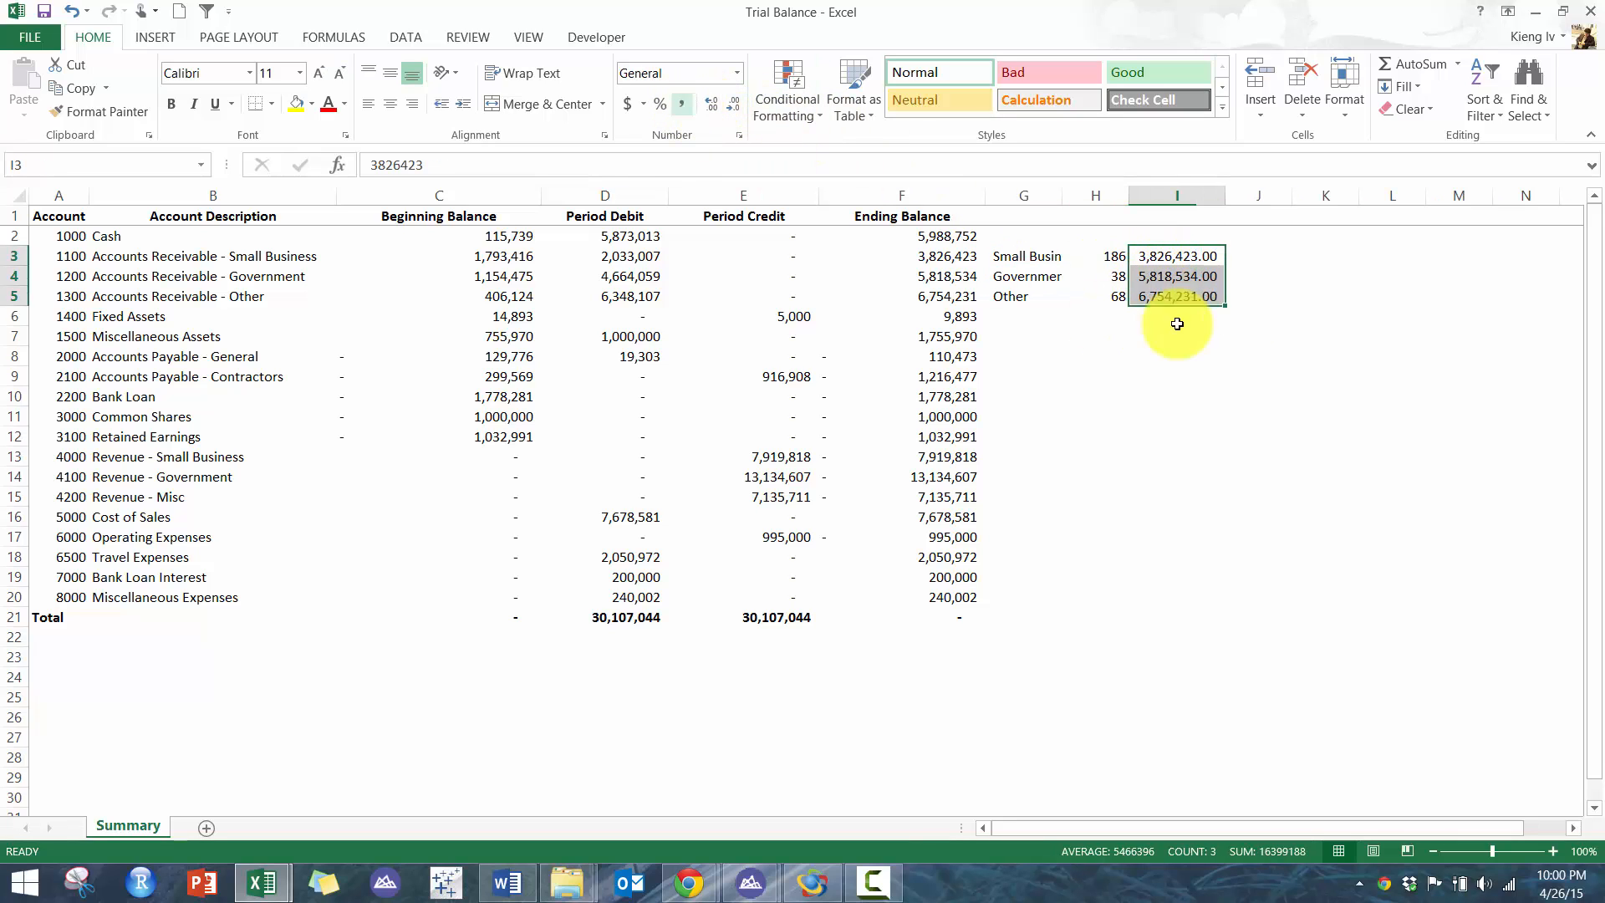
pyautogui.click(1259, 255)
pyautogui.write('=')
pyautogui.click(957, 257)
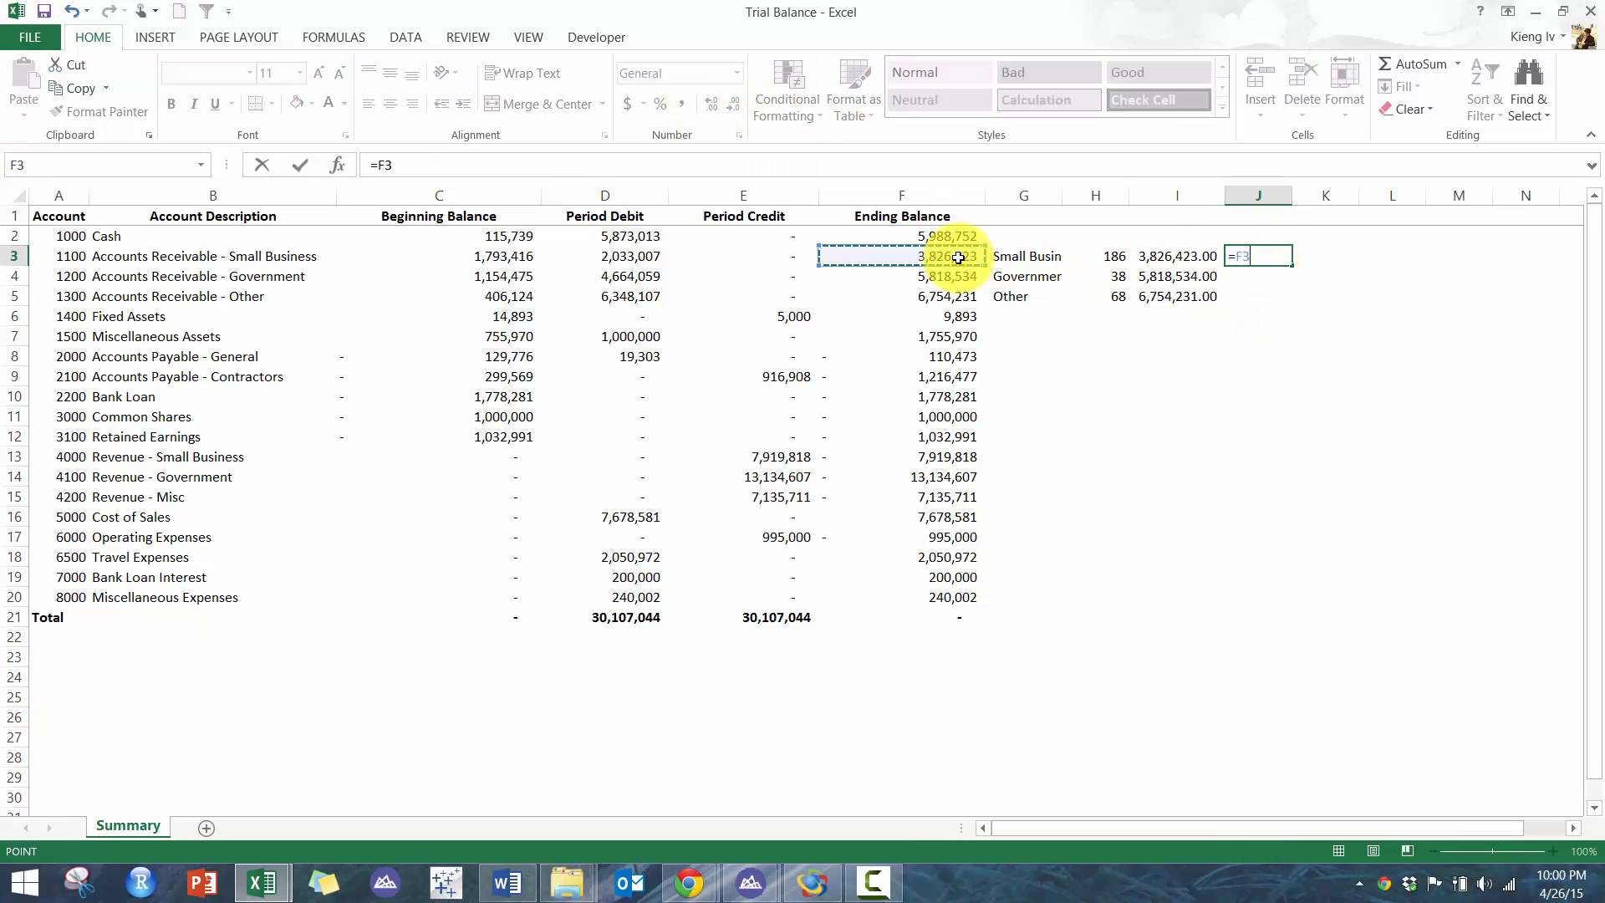
pyautogui.write('-')
pyautogui.click(1200, 257)
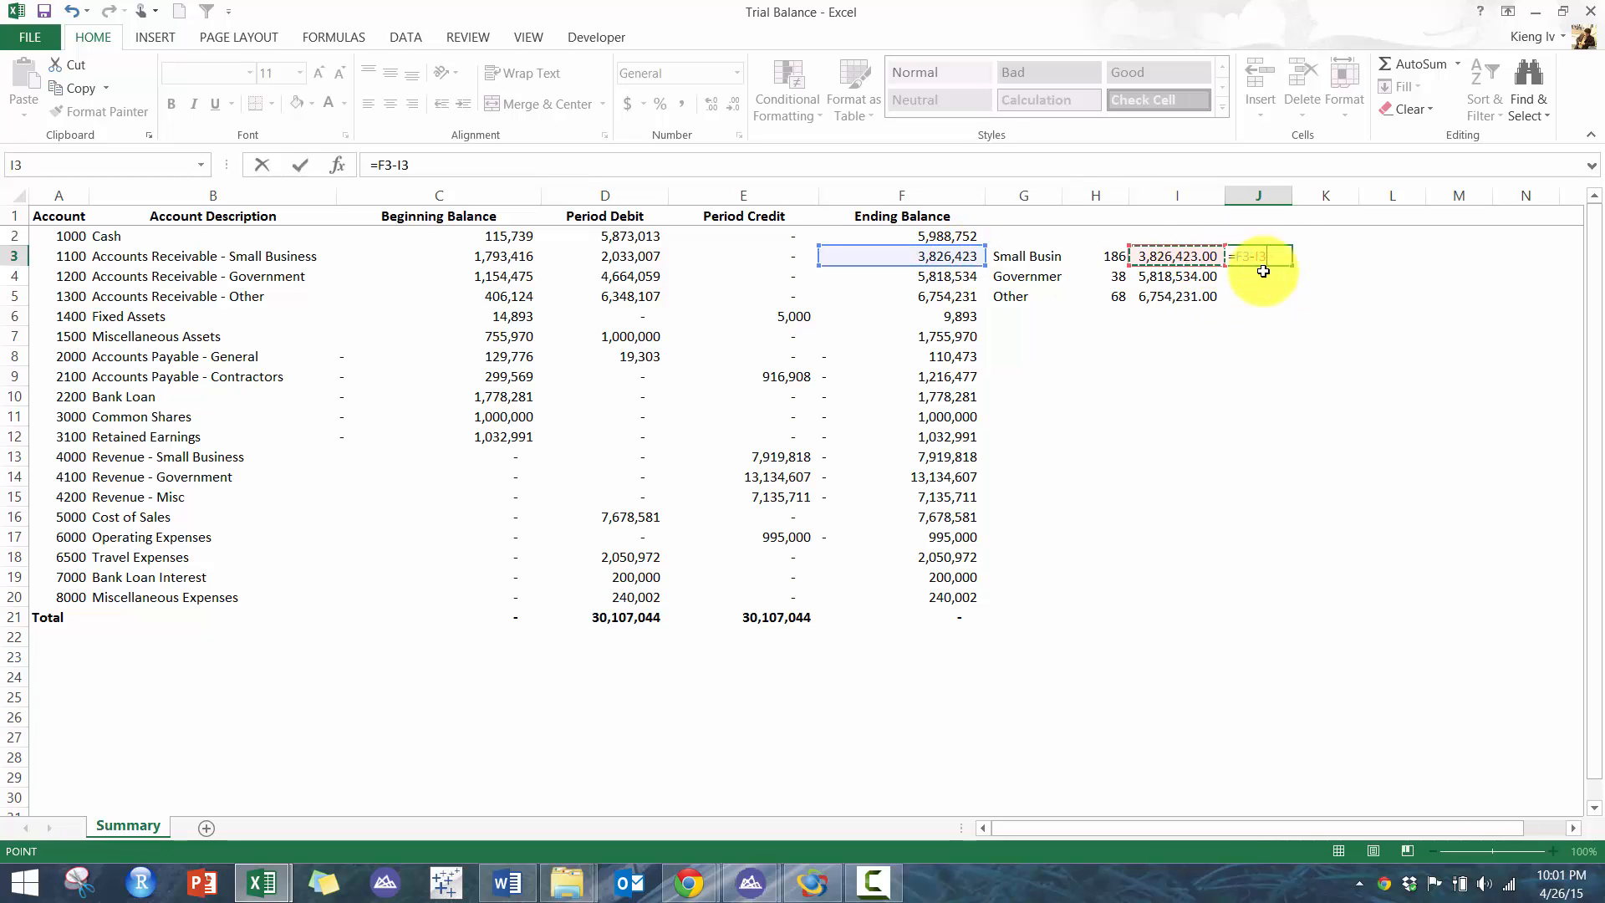
pyautogui.press('Return')
pyautogui.moveTo(1293, 268); pyautogui.dragTo(1254, 301)
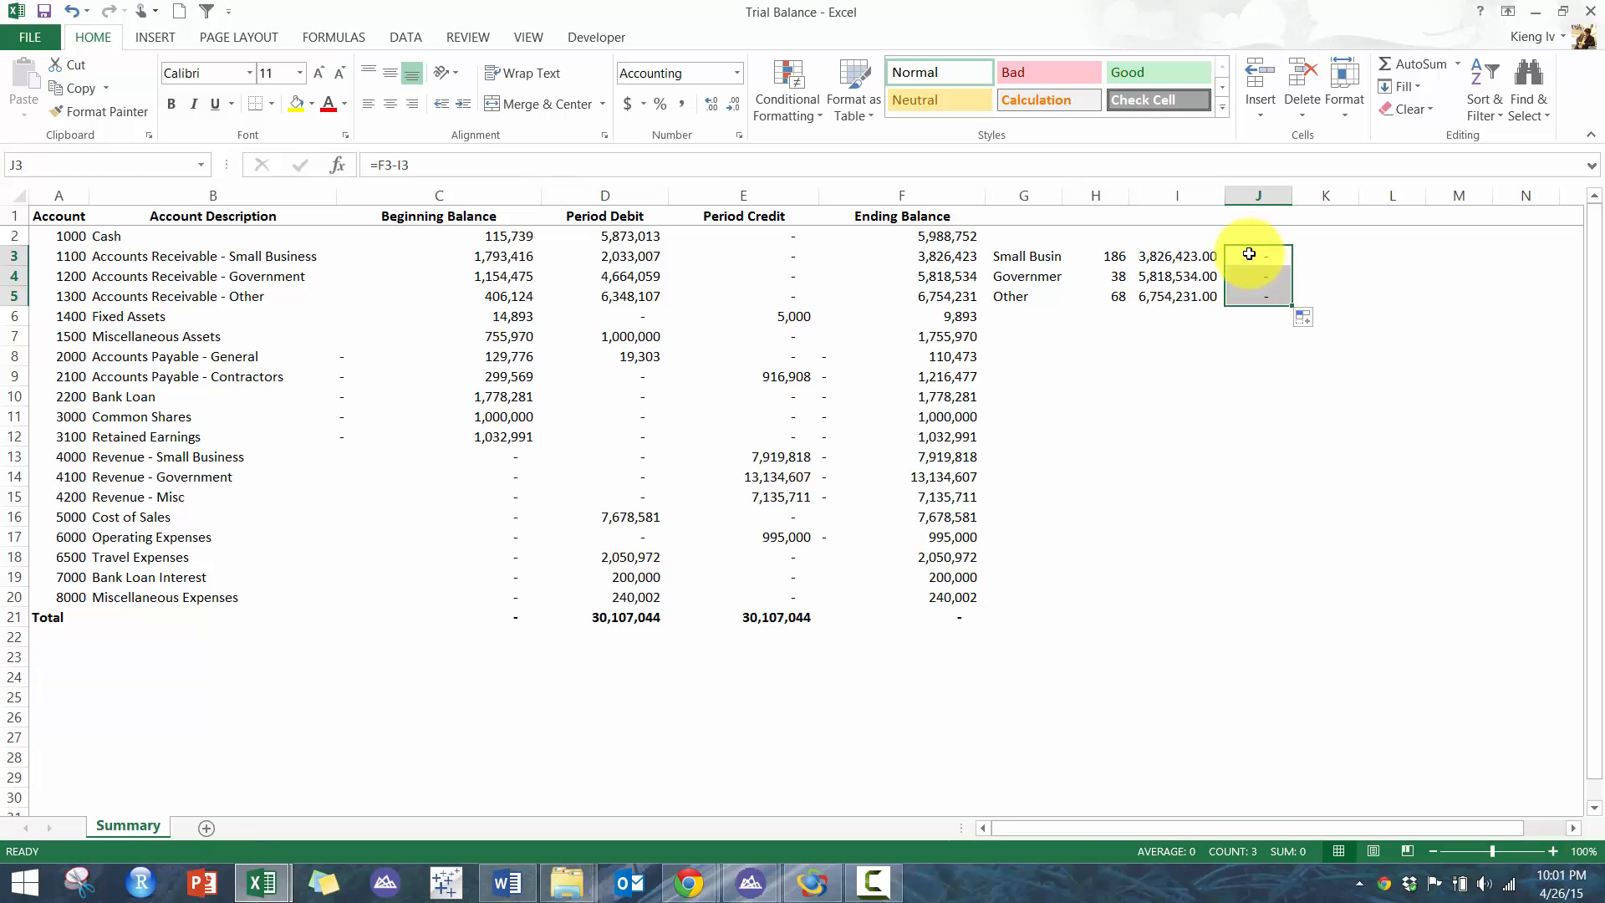
# - Clear the comparison block from G3 to J5
pyautogui.moveTo(1258, 256); pyautogui.dragTo(1029, 296)
pyautogui.press('Delete')
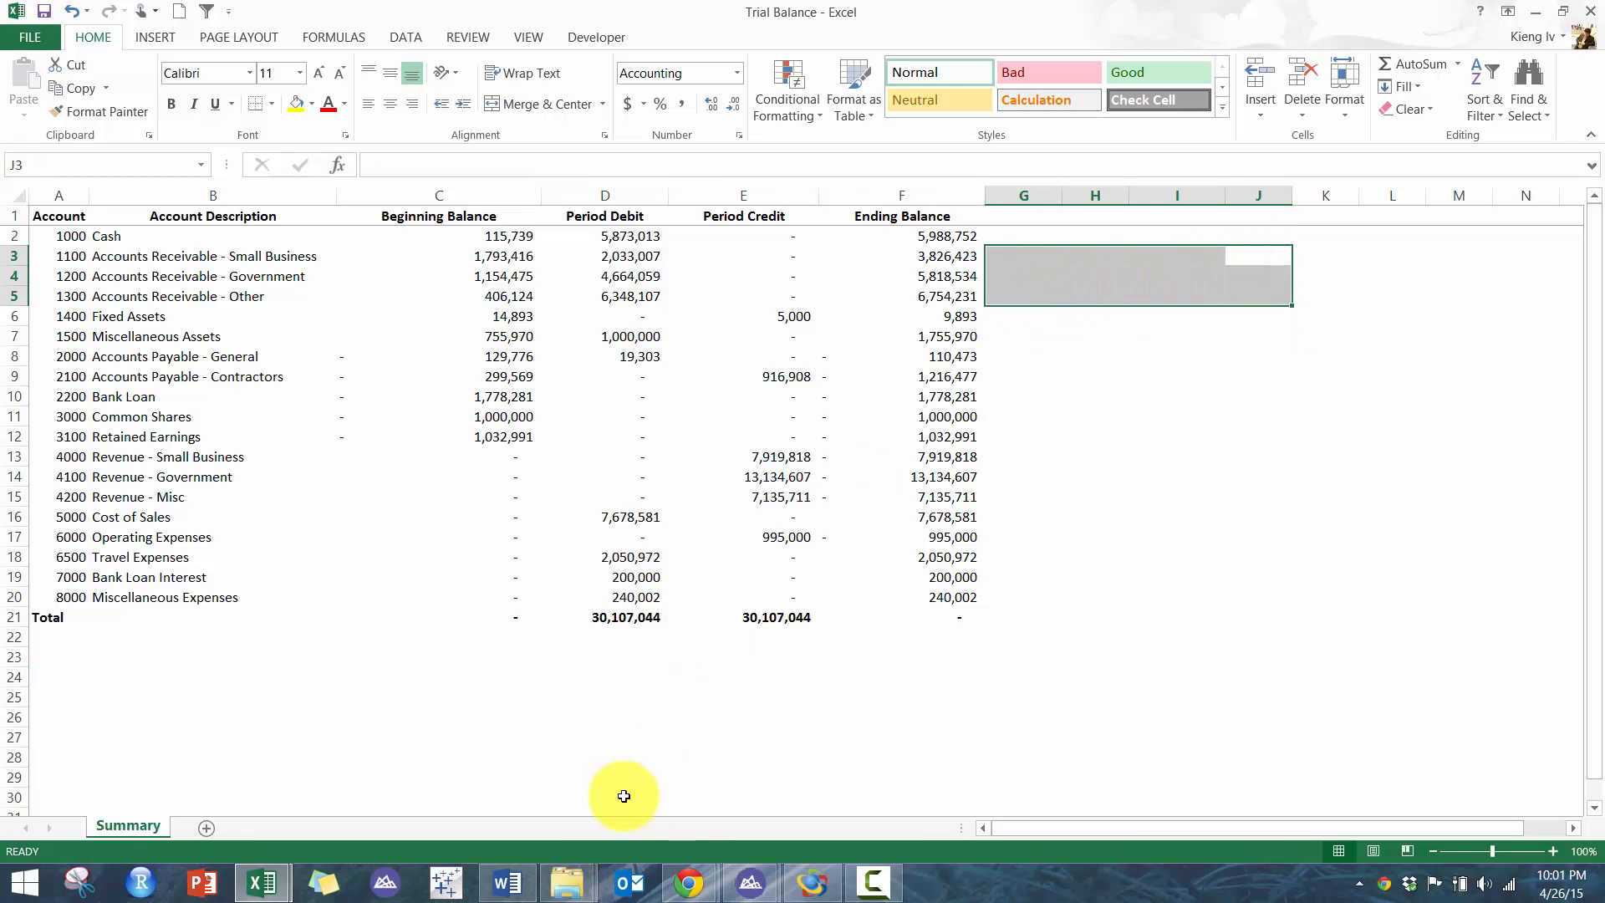
pyautogui.click(875, 691)
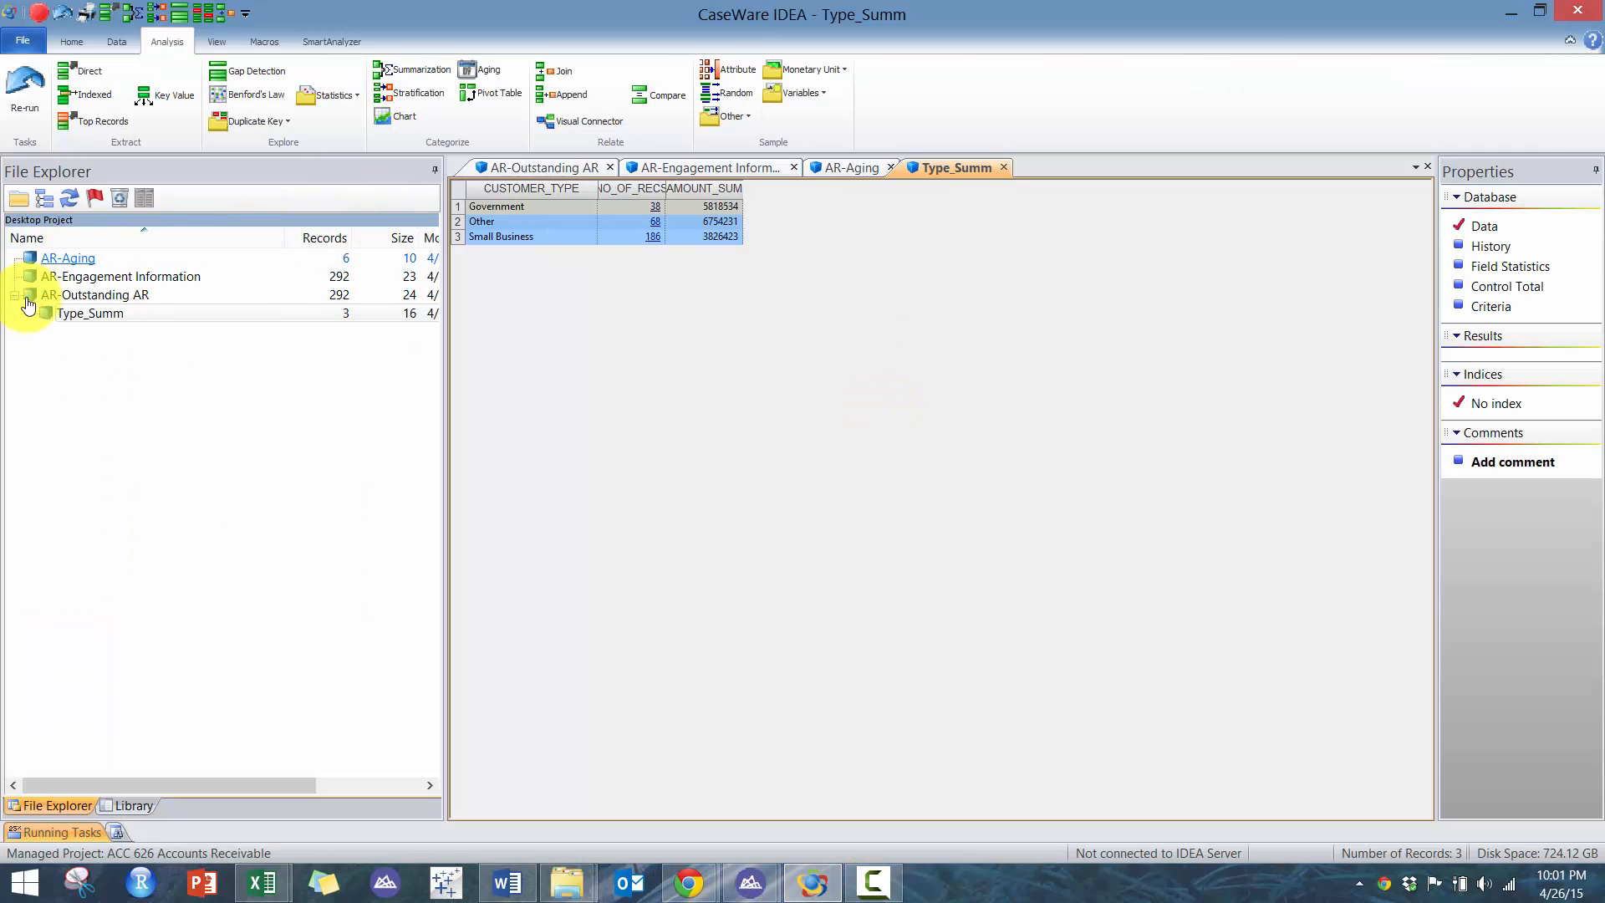
# - Read the test requirements in the CAATs Workshop 02 case document
pyautogui.doubleClick(63, 294)
pyautogui.click(518, 896)
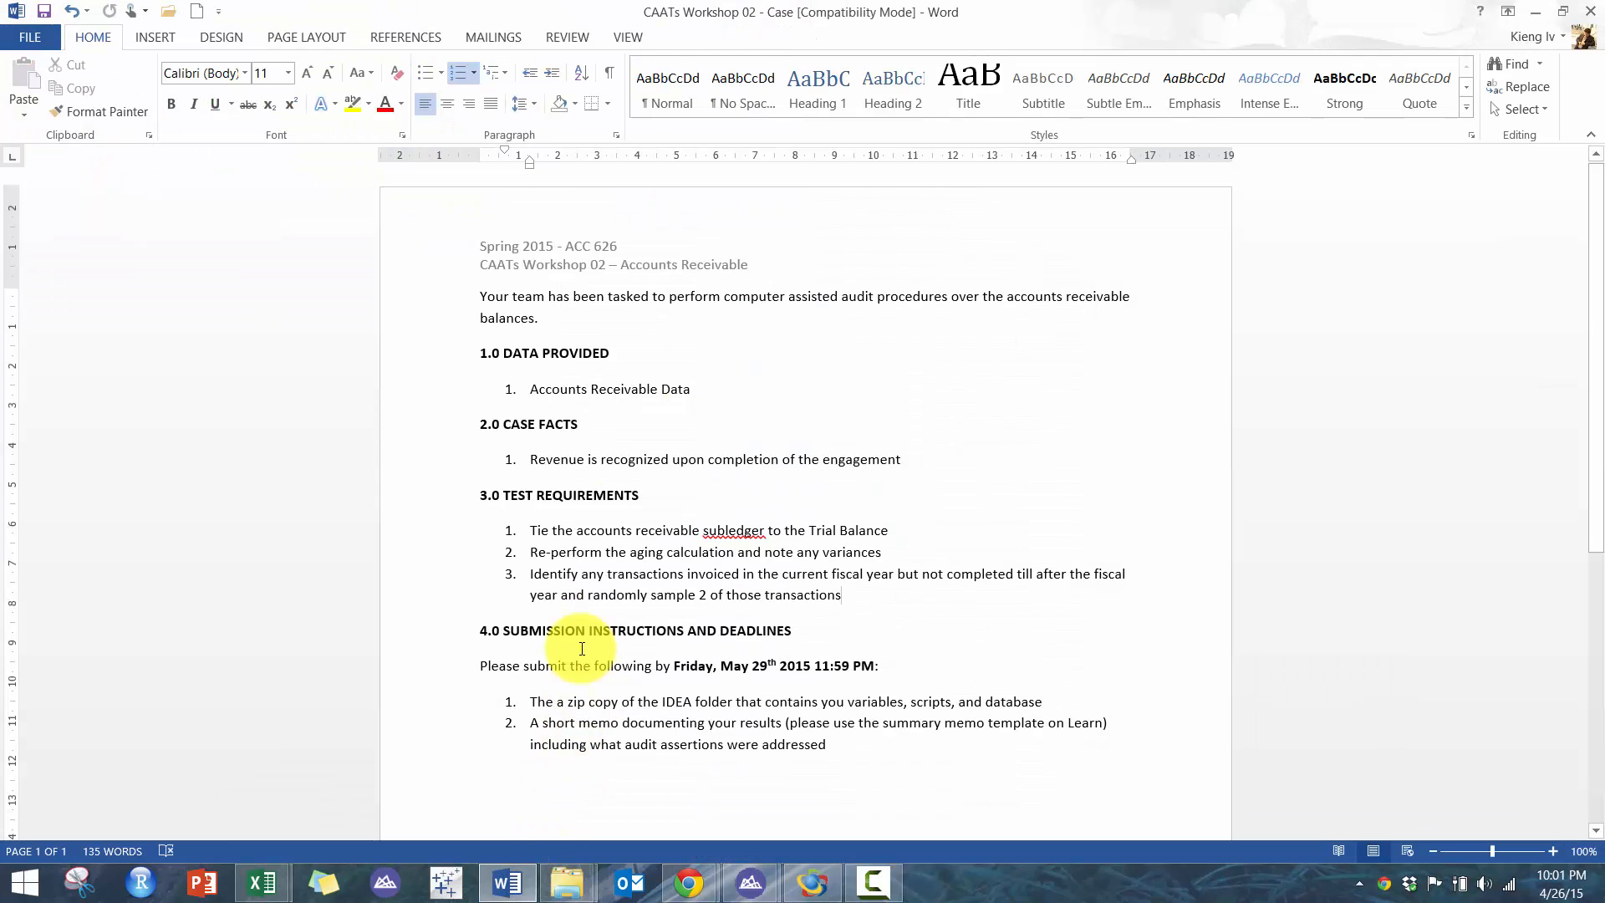
pyautogui.doubleClick(711, 533)
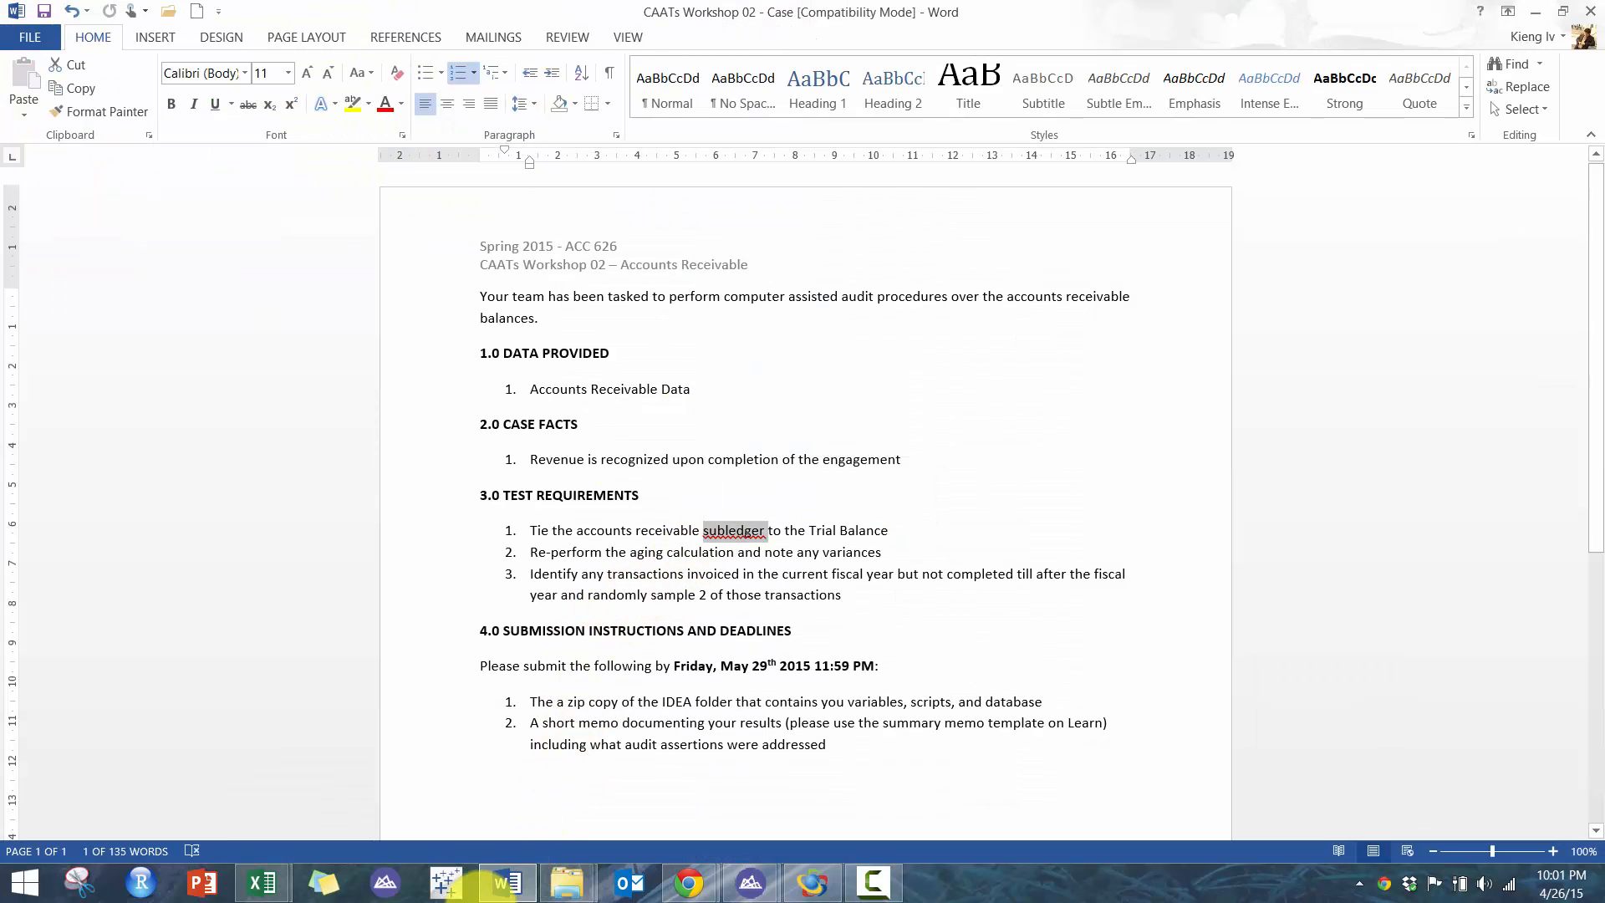
pyautogui.click(520, 892)
# - Start an Aging analysis on AR-Outstanding AR with the aging date set to 2014/12/31
pyautogui.click(769, 279)
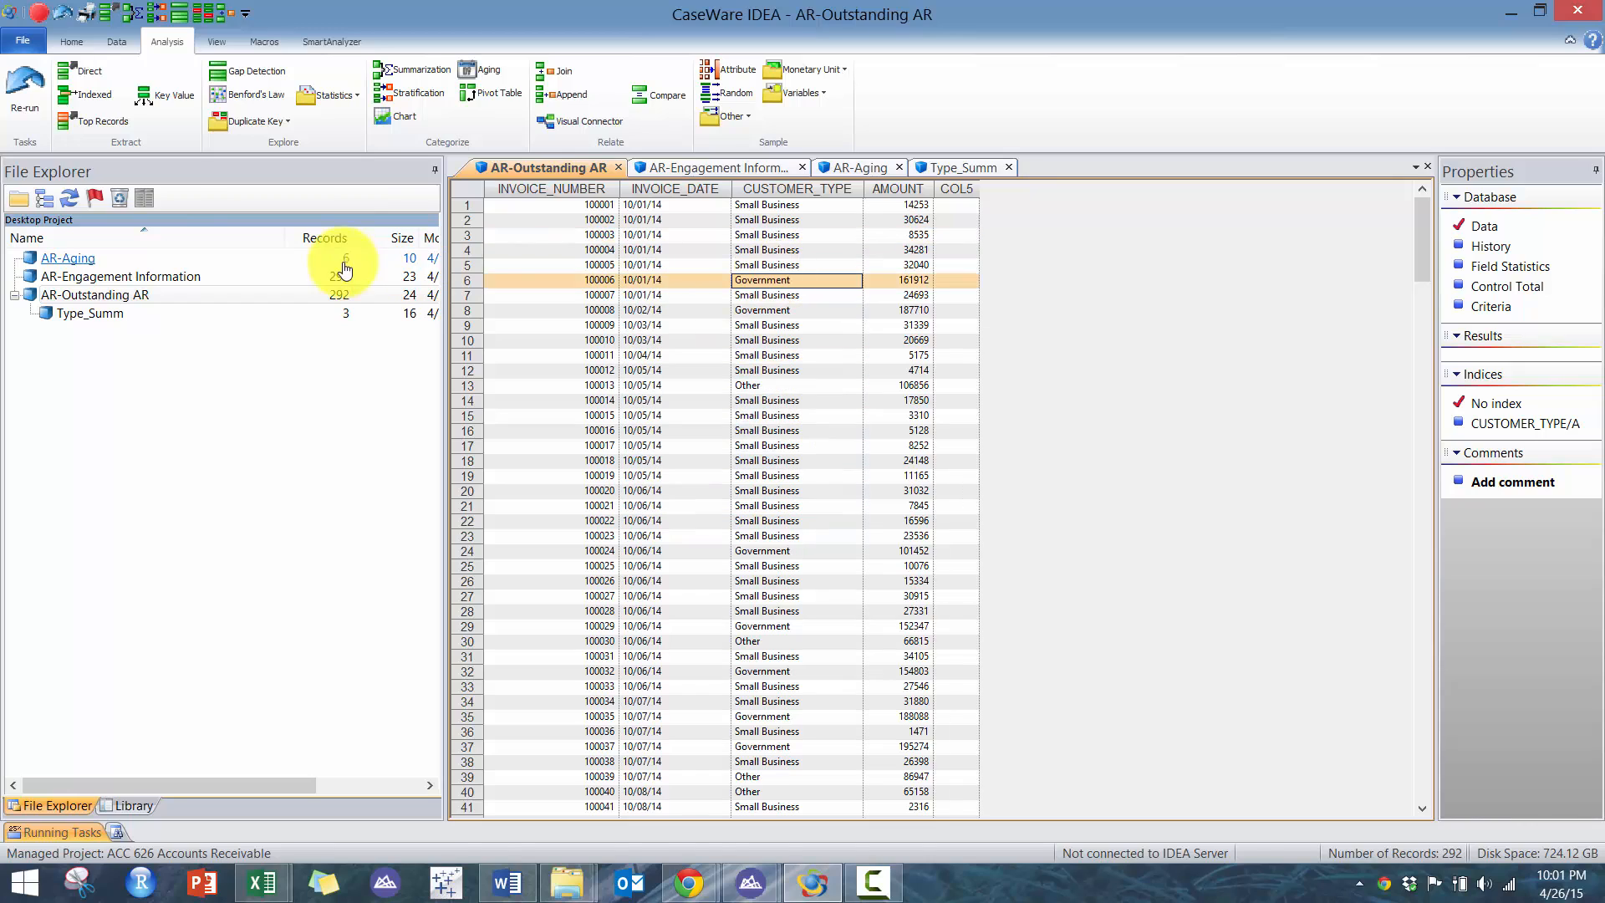
pyautogui.click(97, 300)
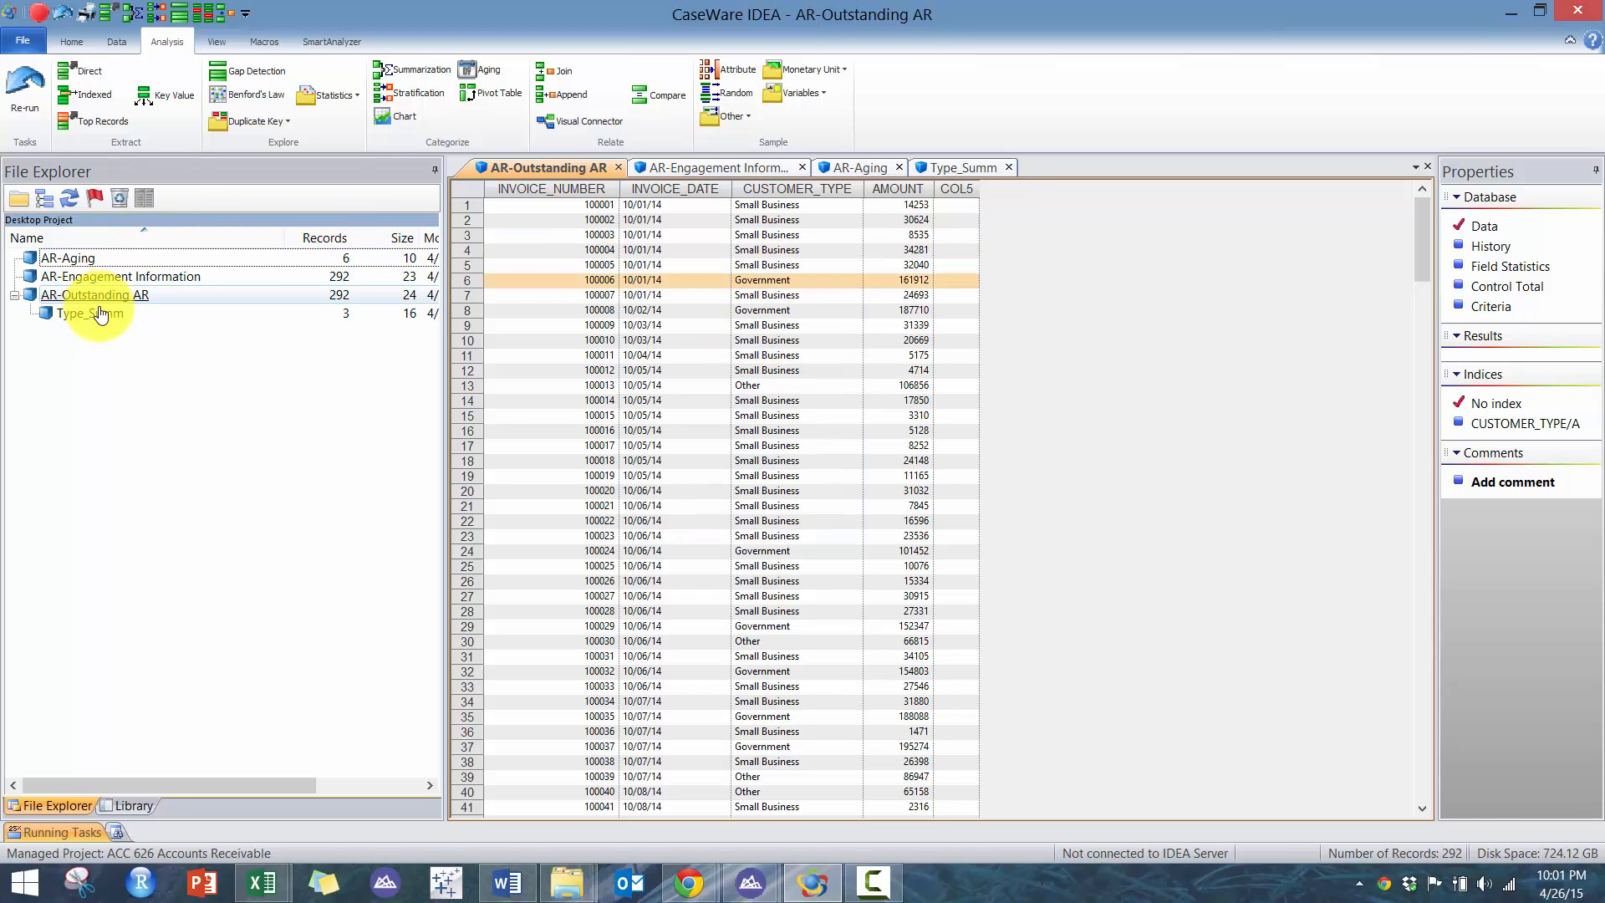
pyautogui.click(489, 70)
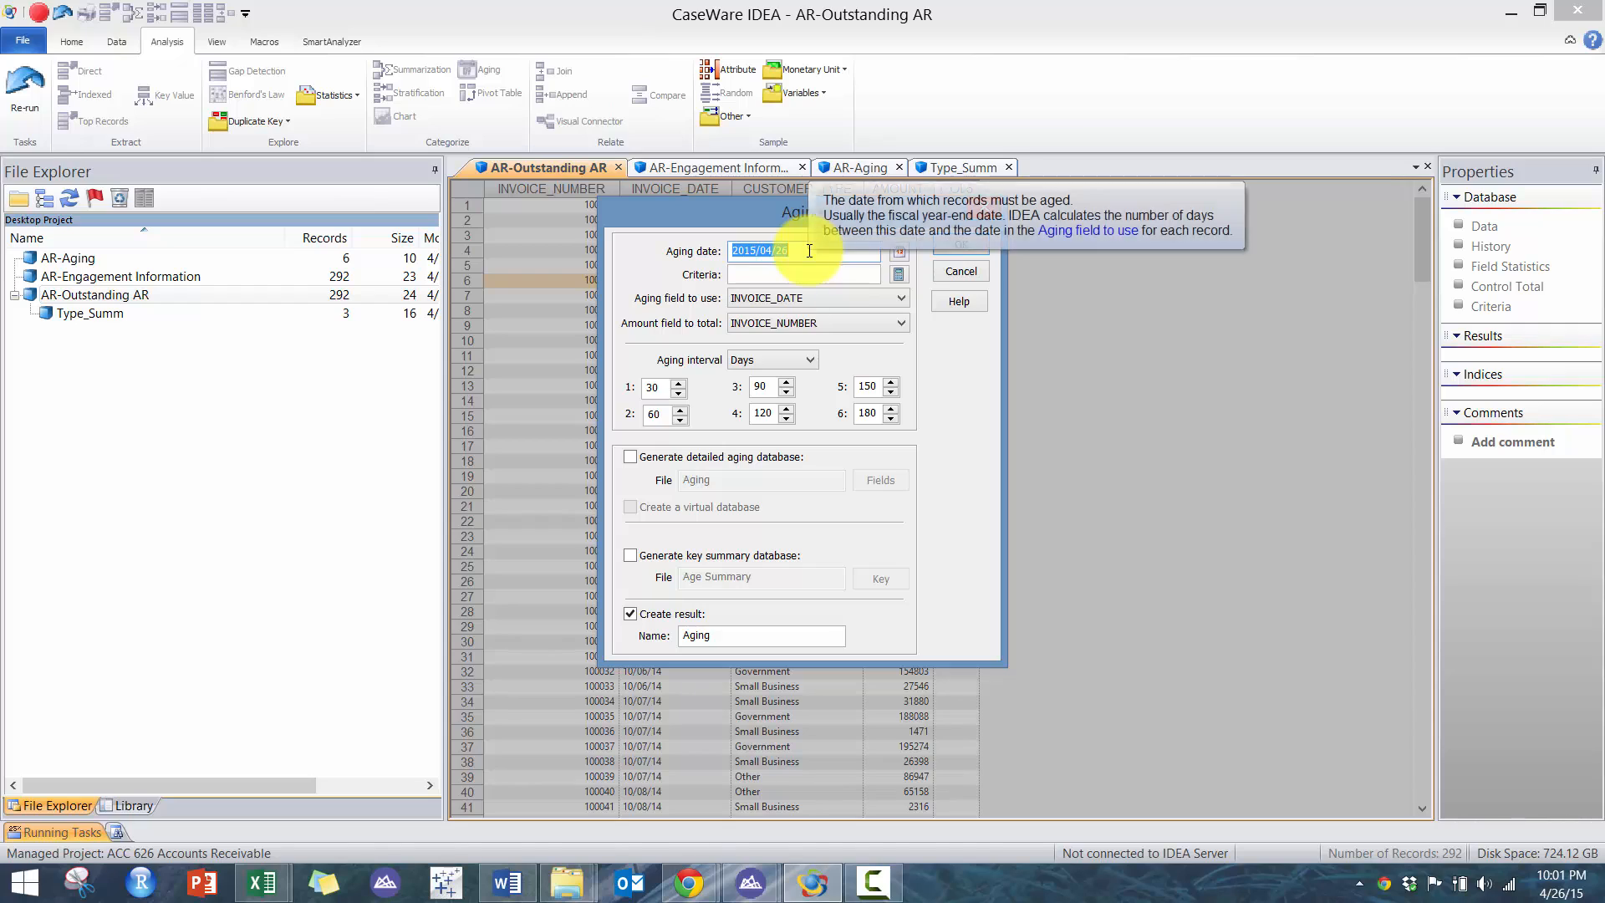
pyautogui.write('2014')
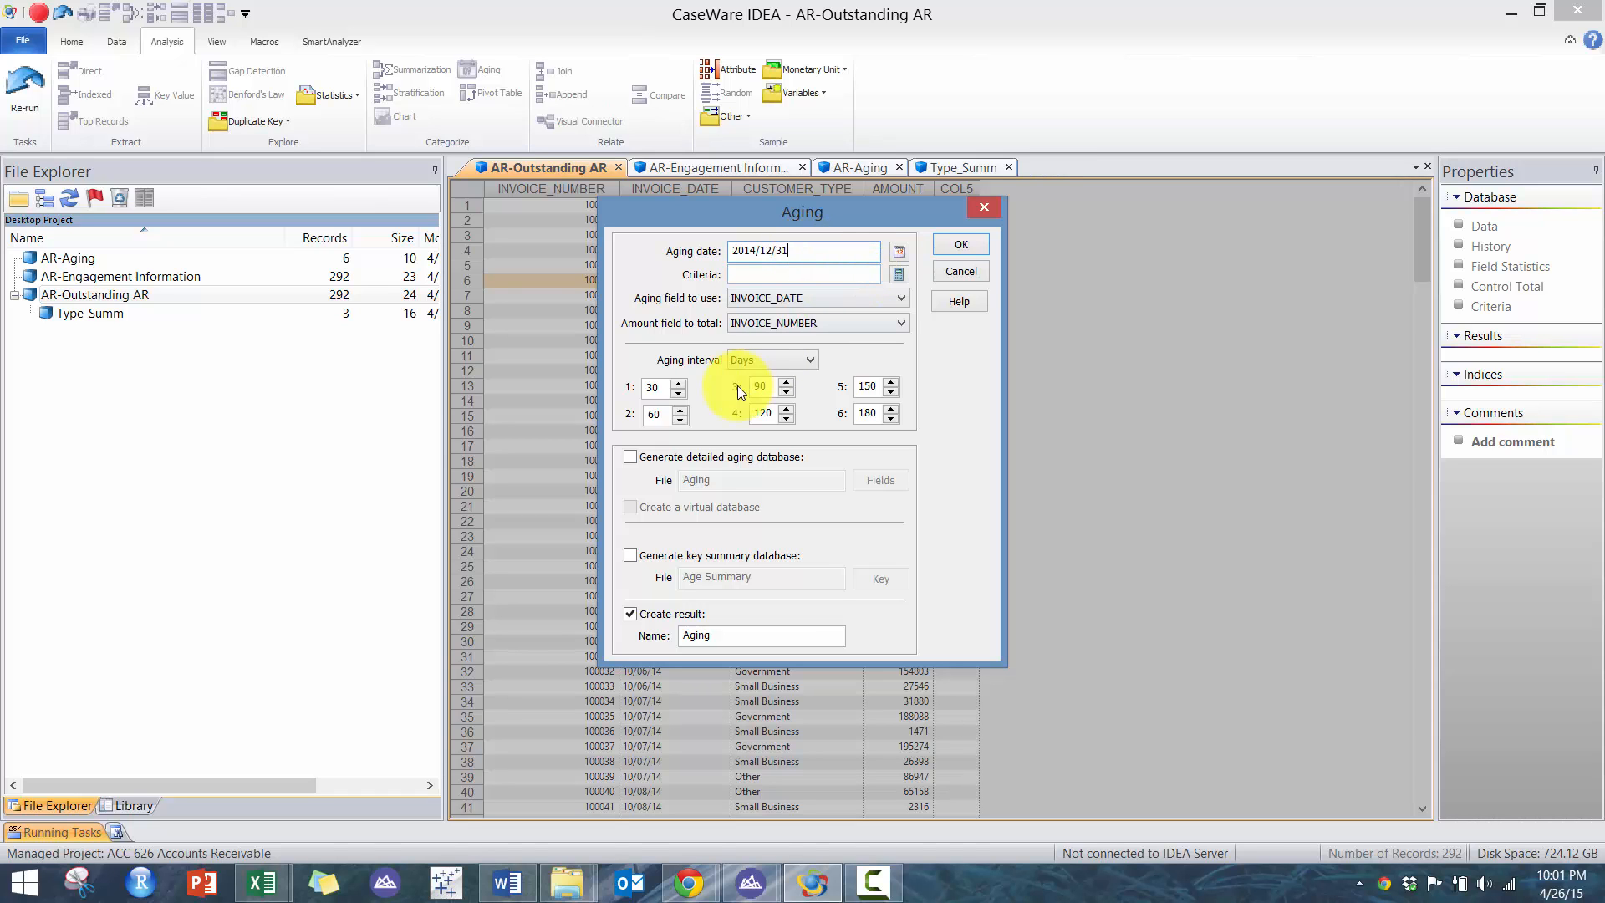
# - Check the date range buckets on the Aging sheet of the Accounts Receivable Data workbook
pyautogui.moveTo(262, 879)
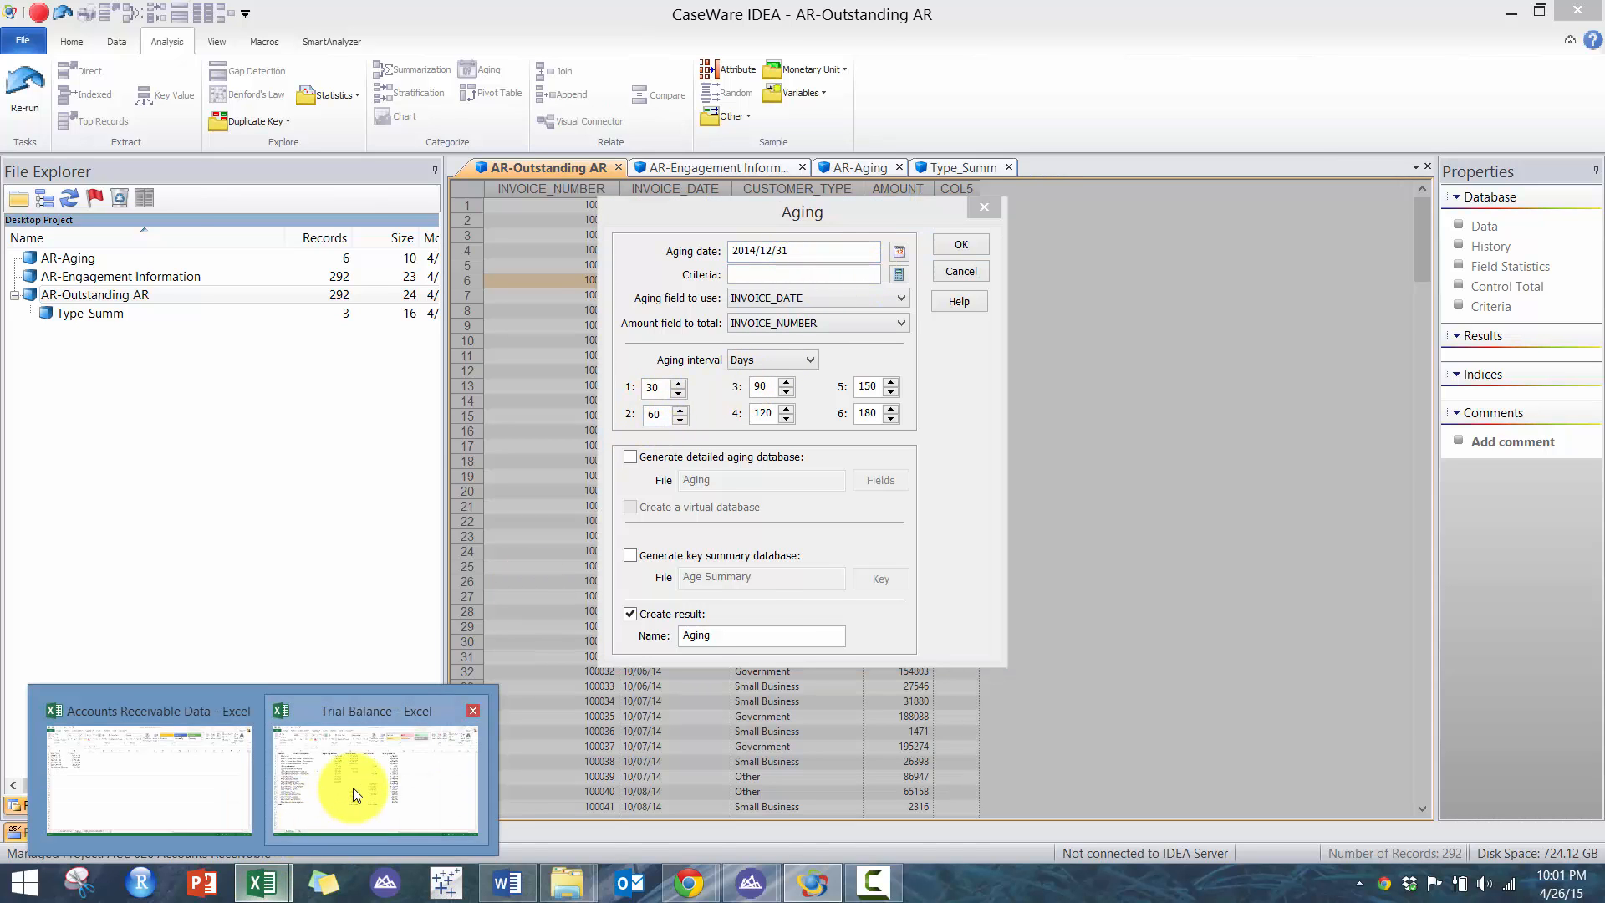
pyautogui.click(362, 788)
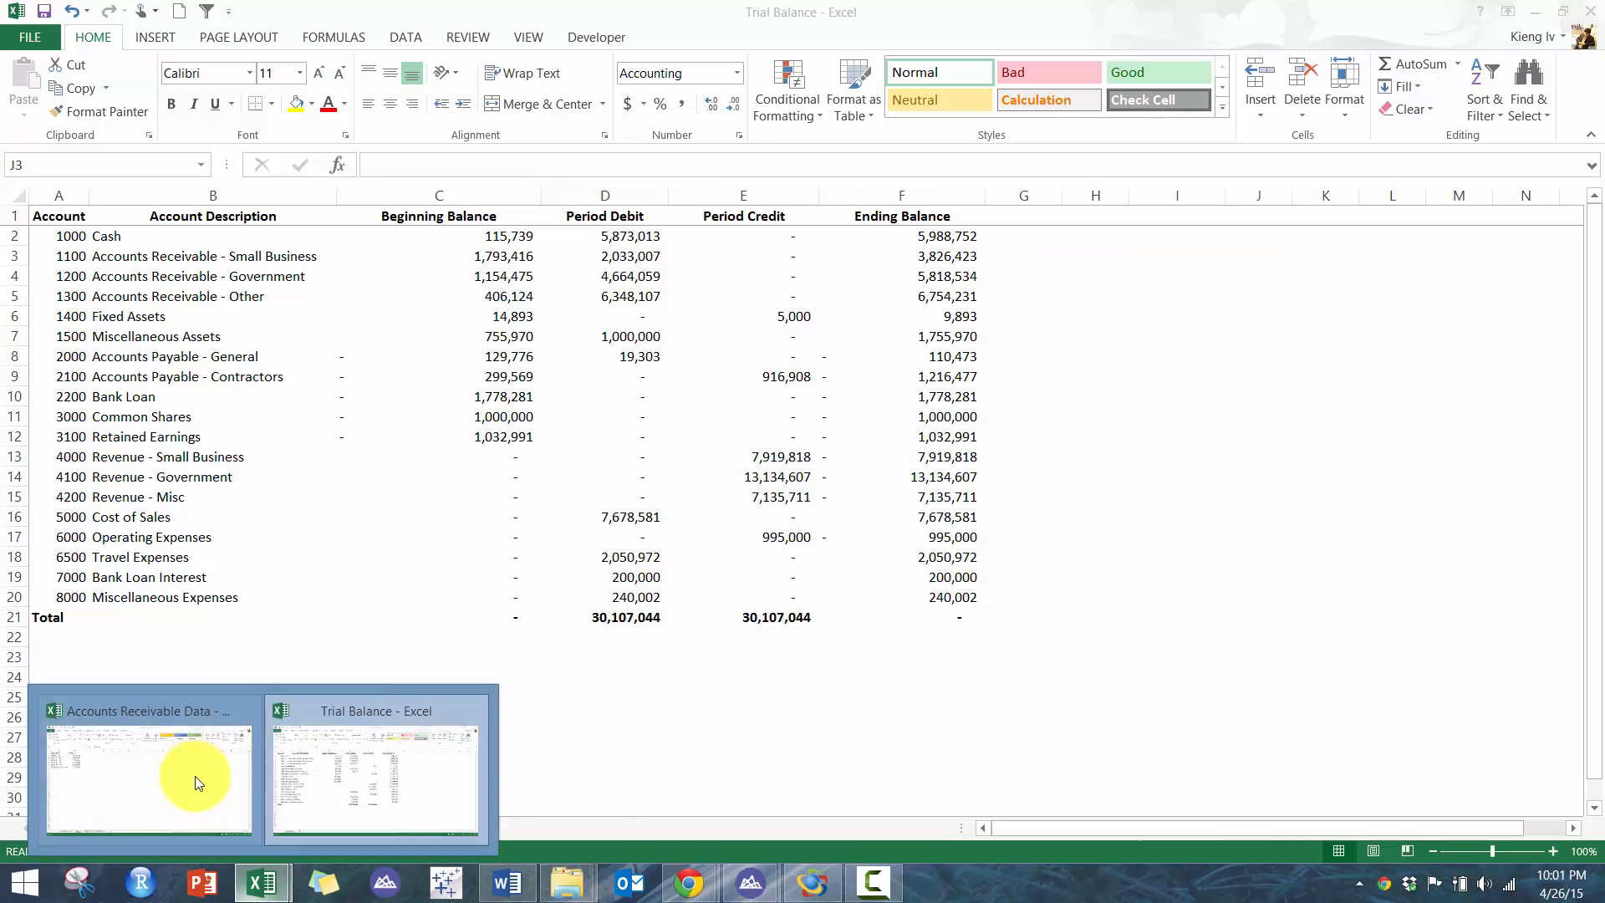
pyautogui.click(204, 770)
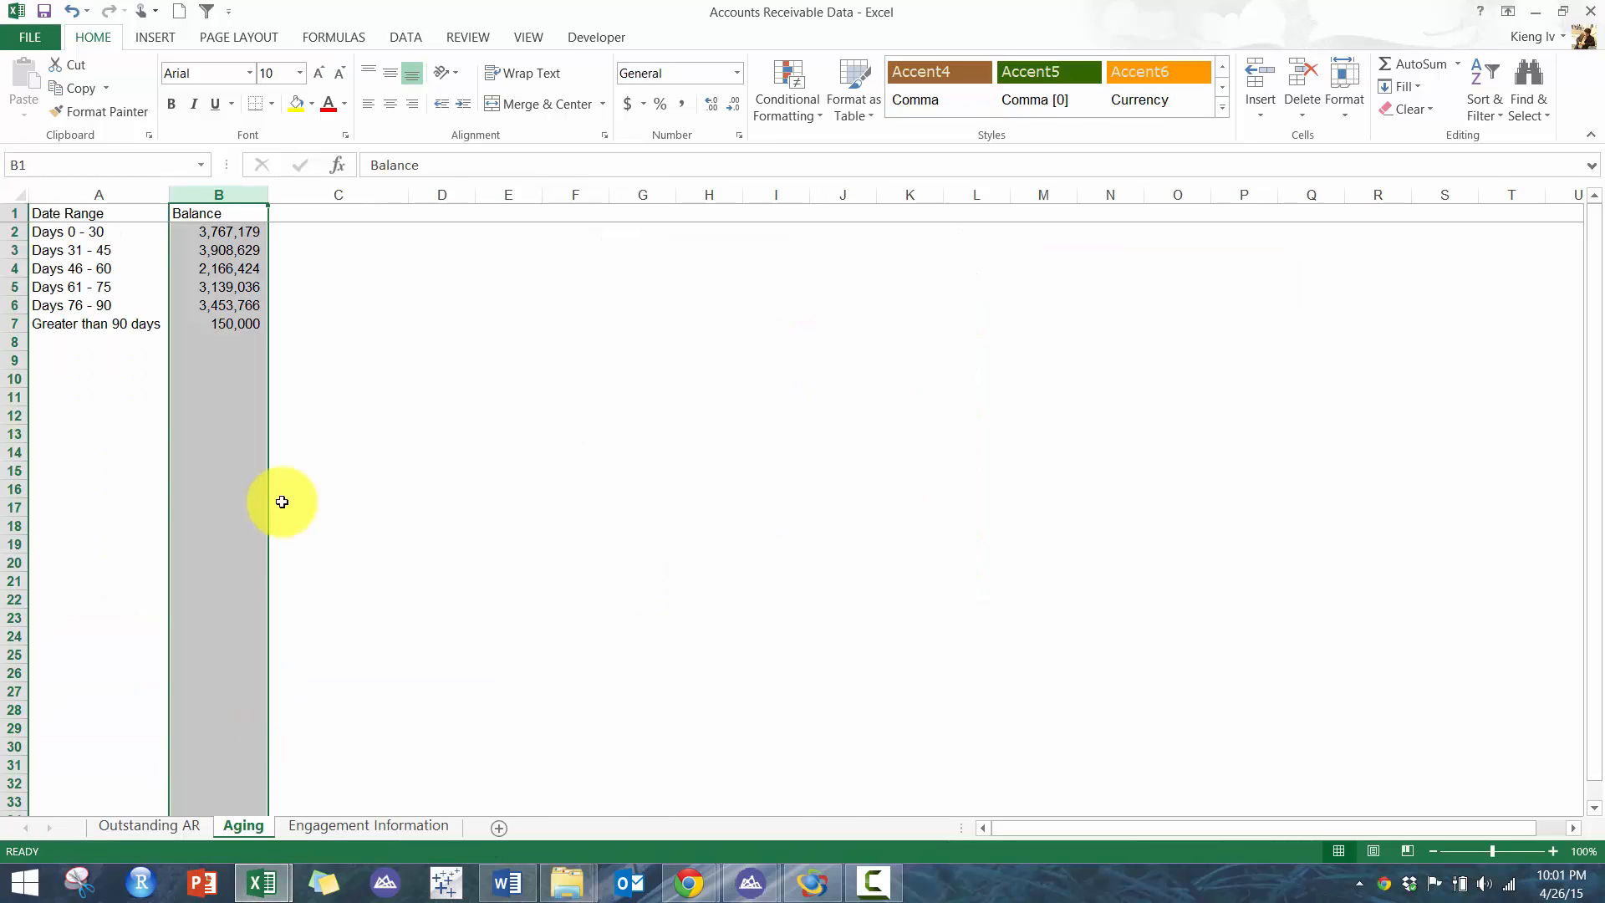
pyautogui.click(125, 236)
pyautogui.moveTo(917, 8); pyautogui.dragTo(519, 4)
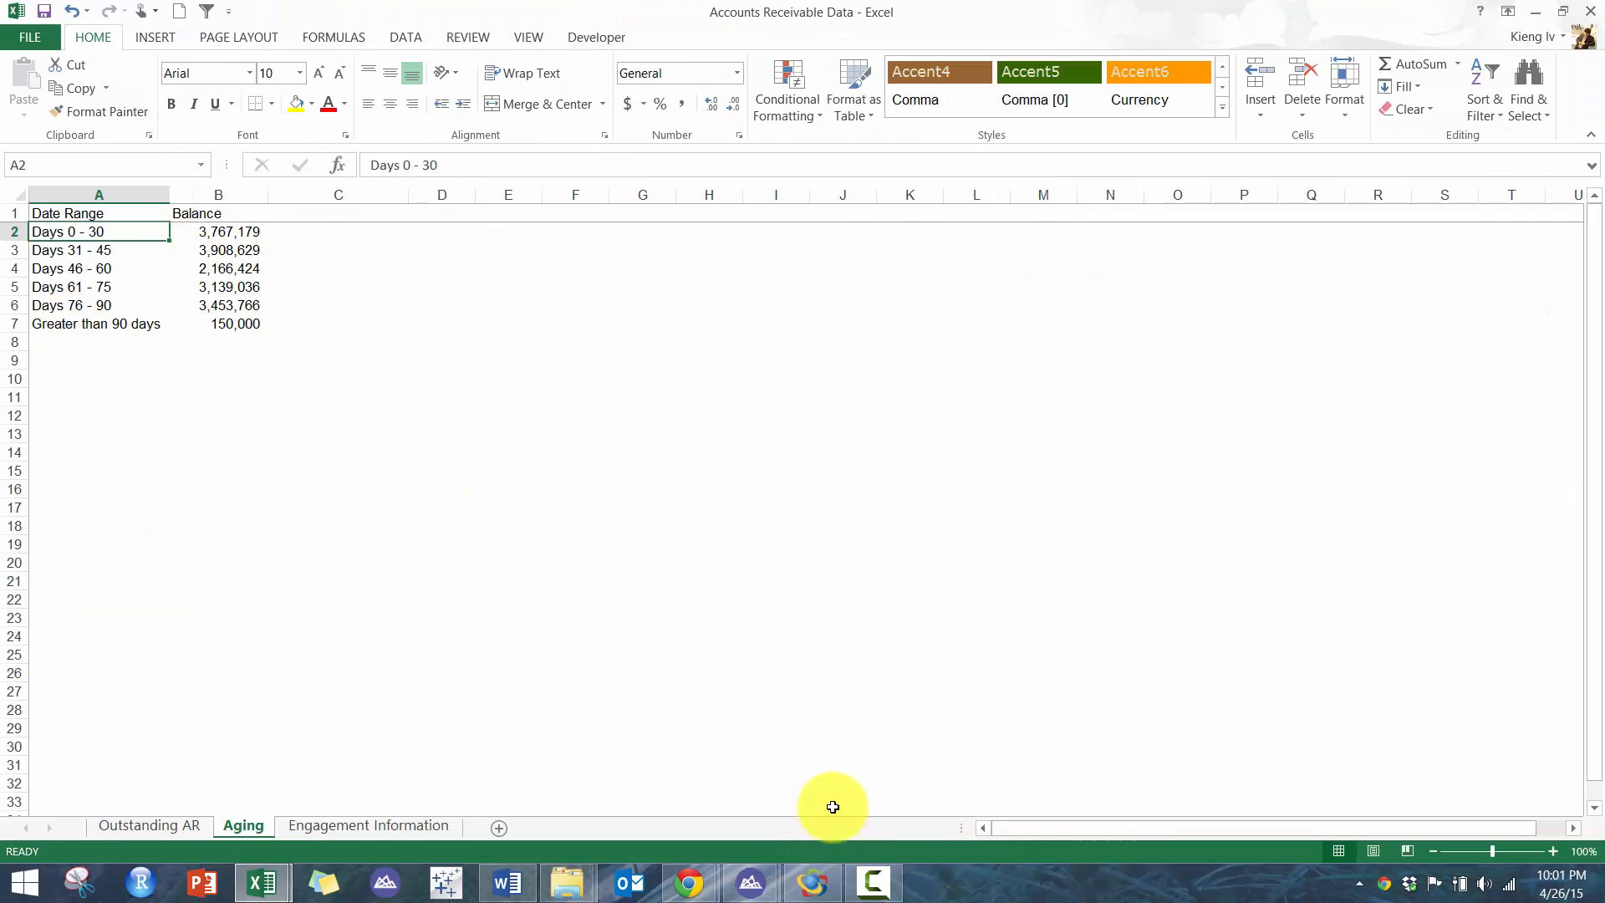
# - Return to the Aging dialog and set the first five aging intervals to 30, 45, 60, 75 and 90 days
pyautogui.click(815, 880)
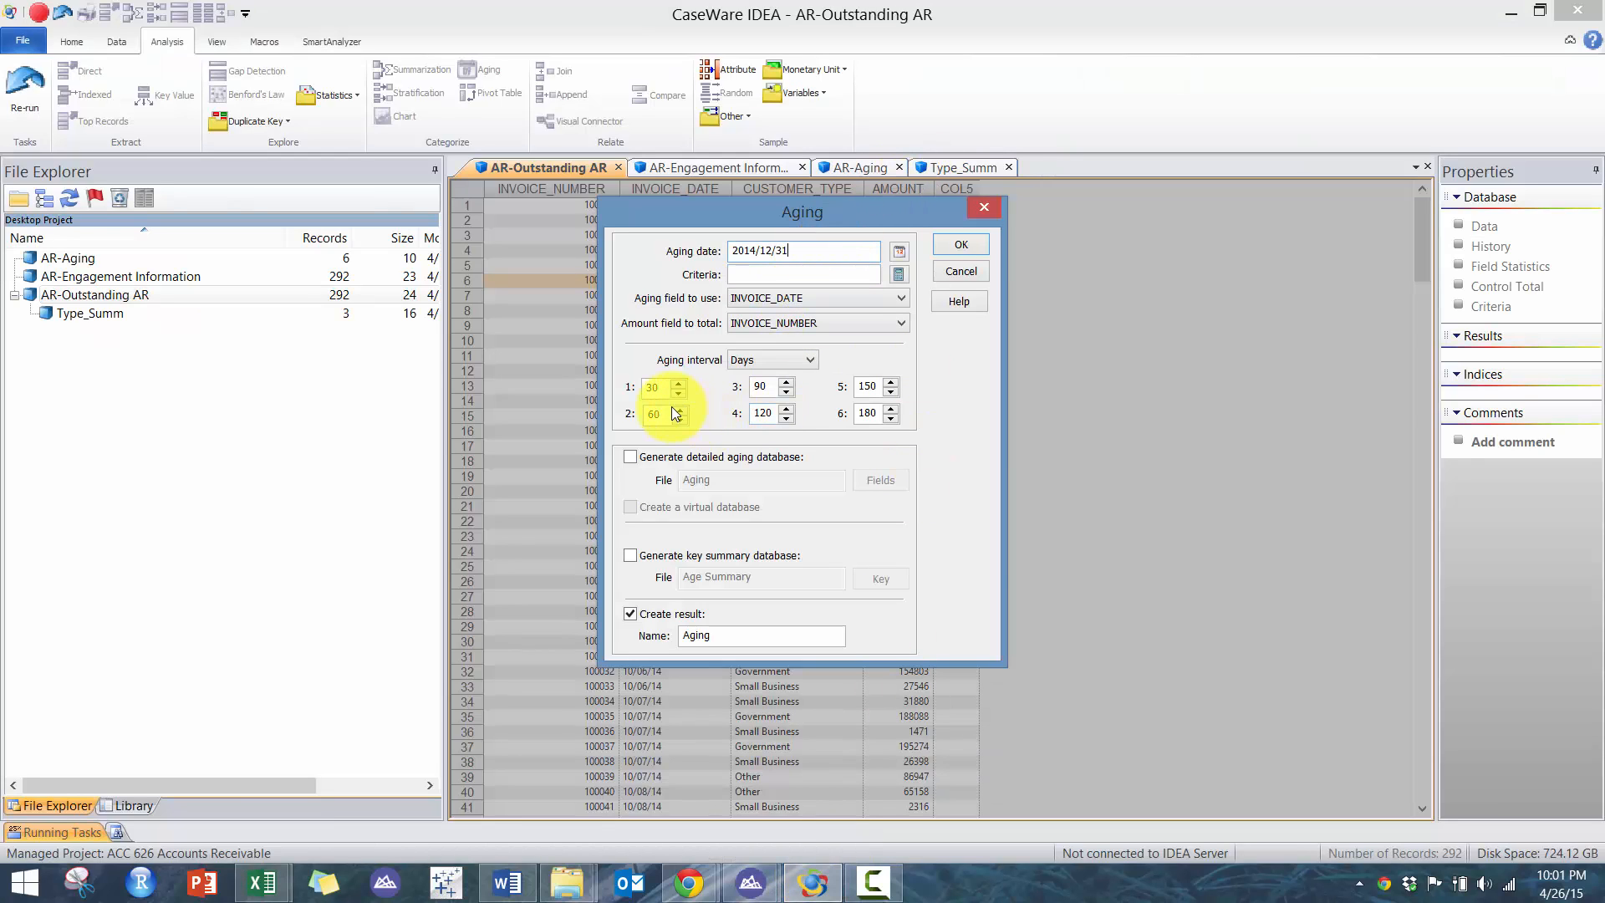
pyautogui.write('45')
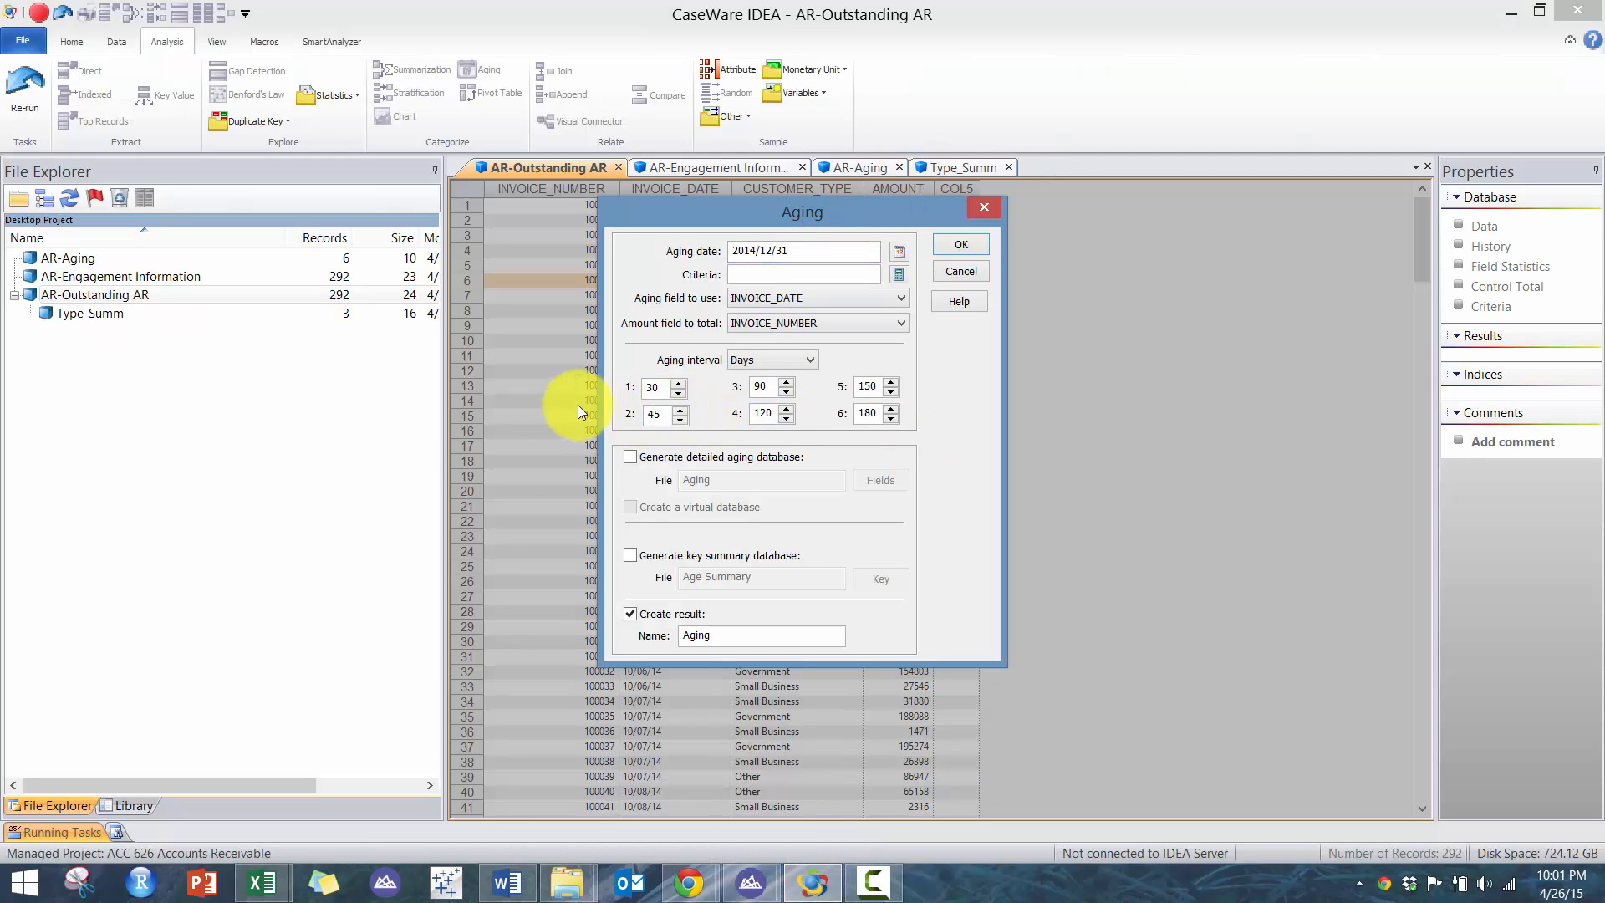
pyautogui.press('Tab')
pyautogui.write('60')
pyautogui.press('Tab')
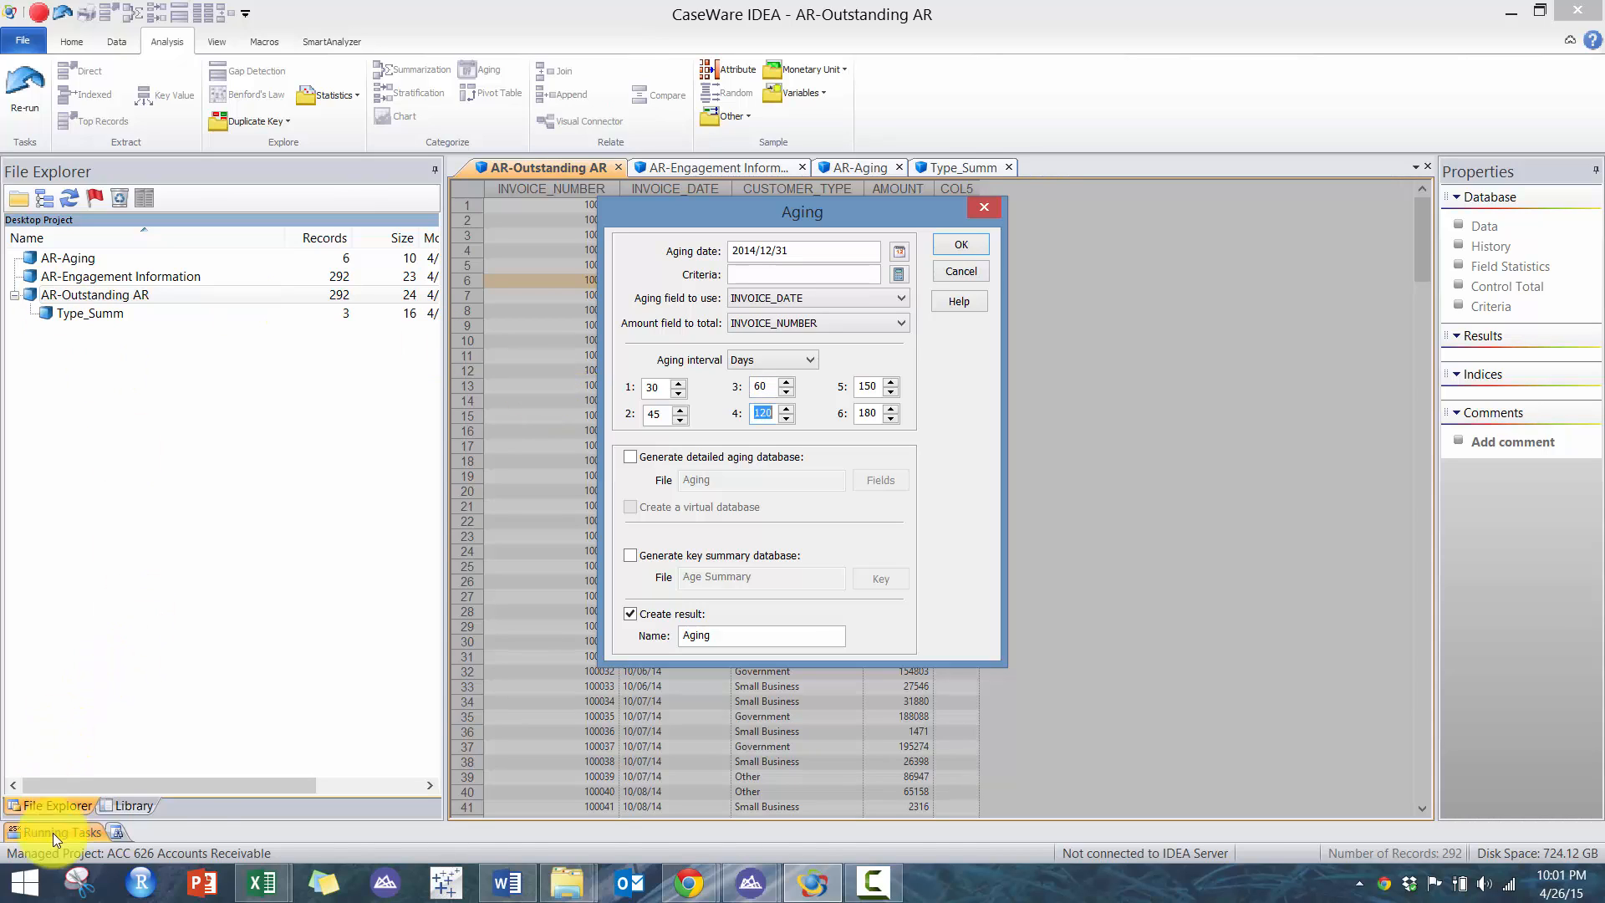
pyautogui.write('75')
pyautogui.press('Tab')
pyautogui.write('9')
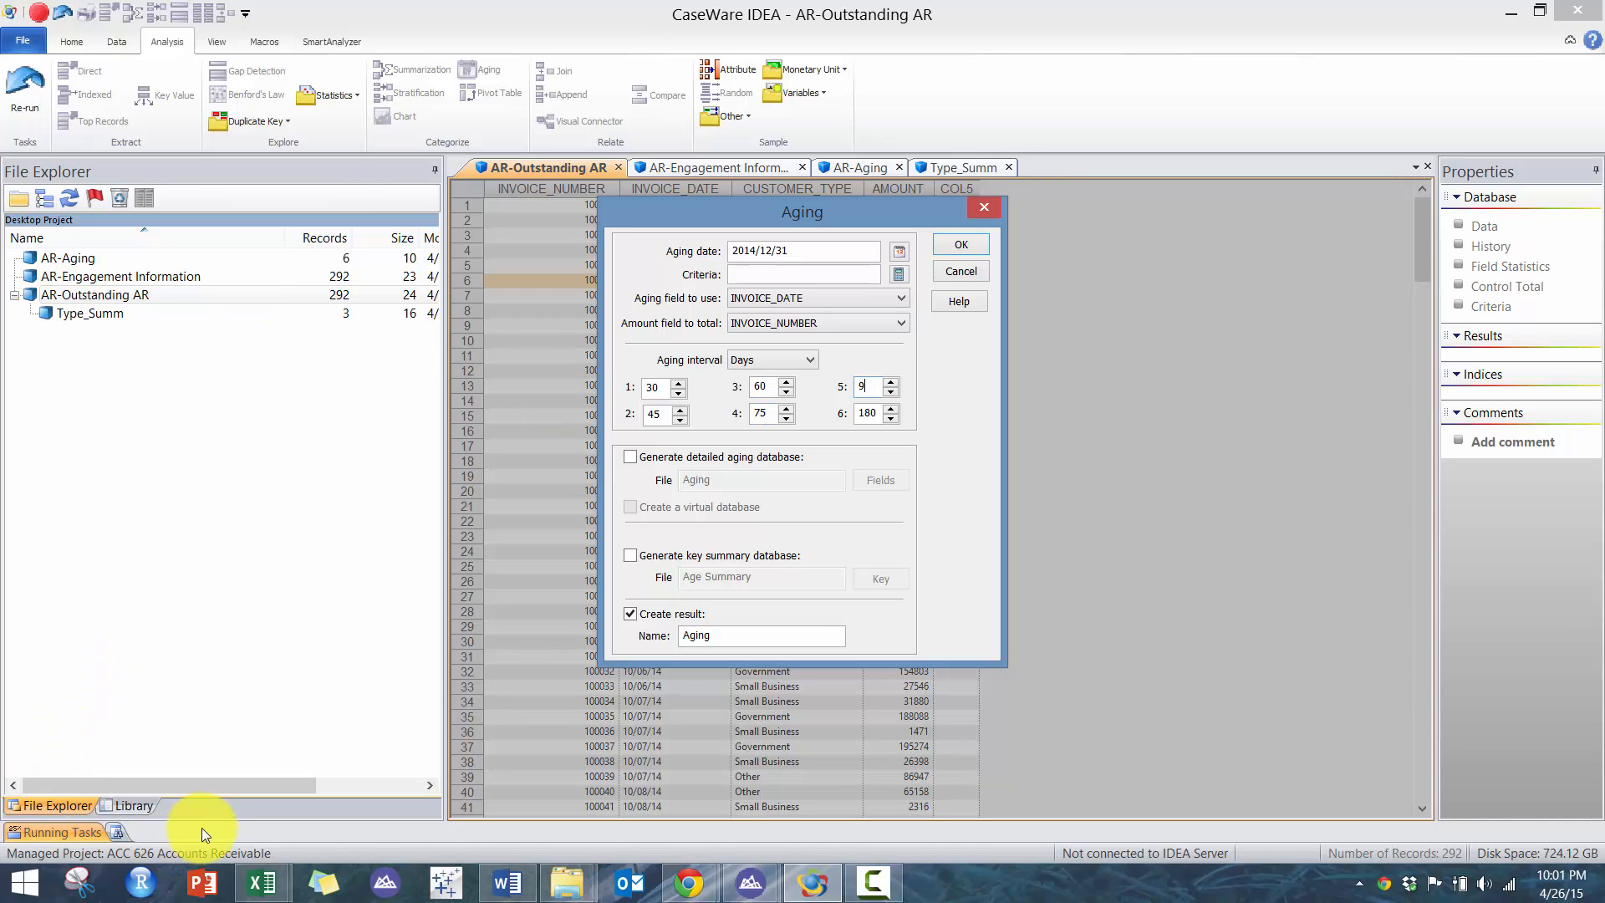
pyautogui.press('Tab')
# - Check the Accounts Receivable Data and Trial Balance workbooks in Excel
pyautogui.moveTo(262, 881)
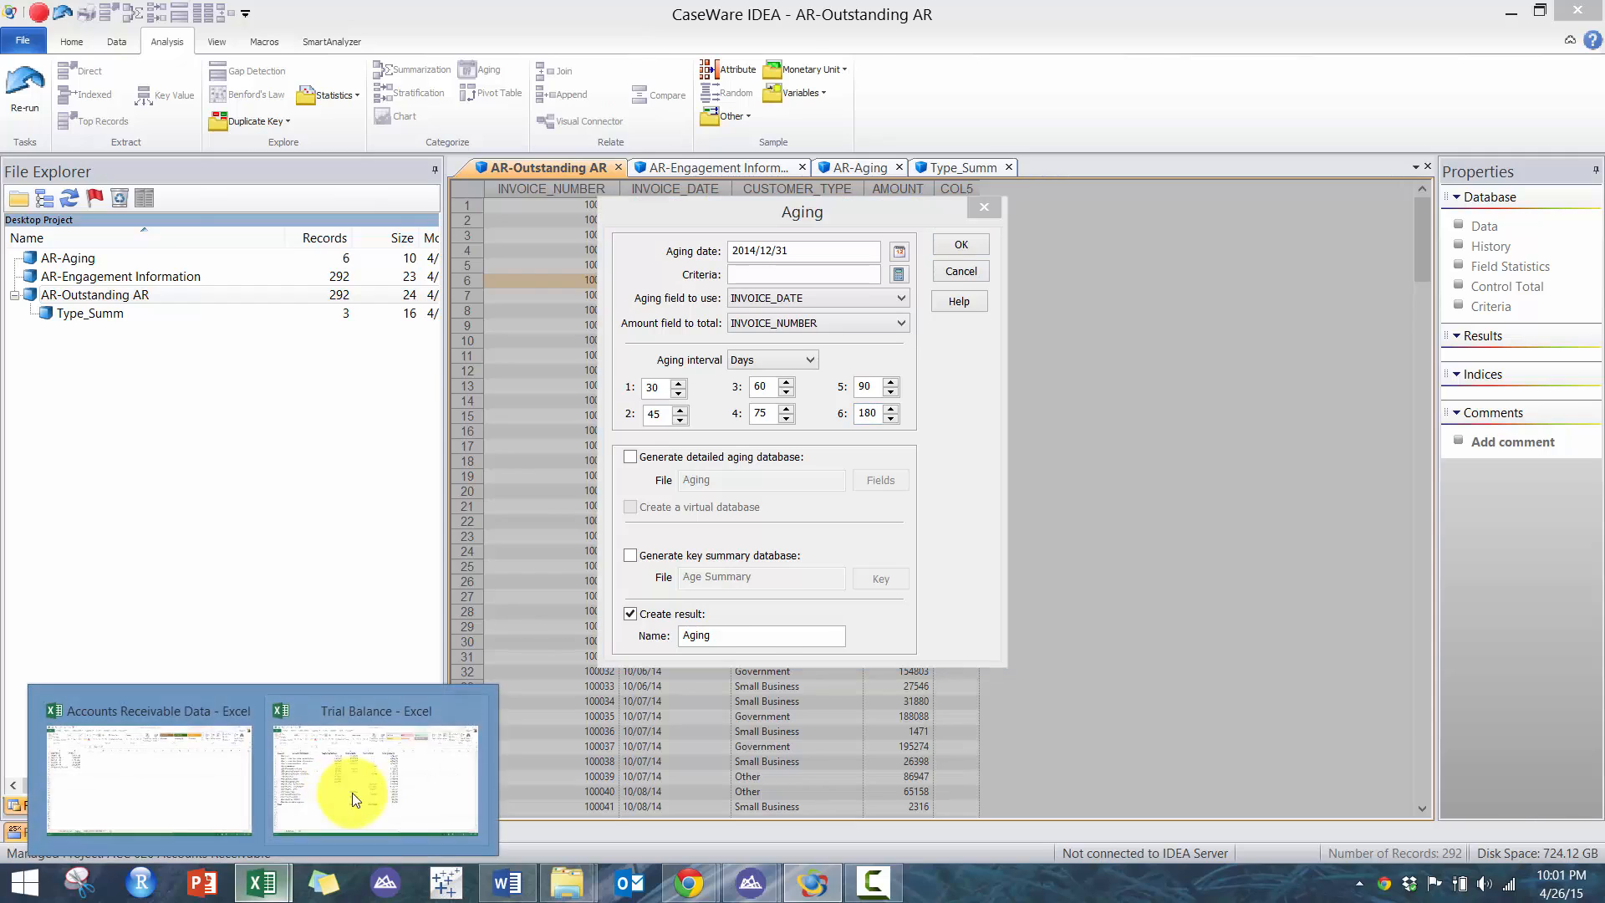
pyautogui.click(348, 795)
pyautogui.click(229, 785)
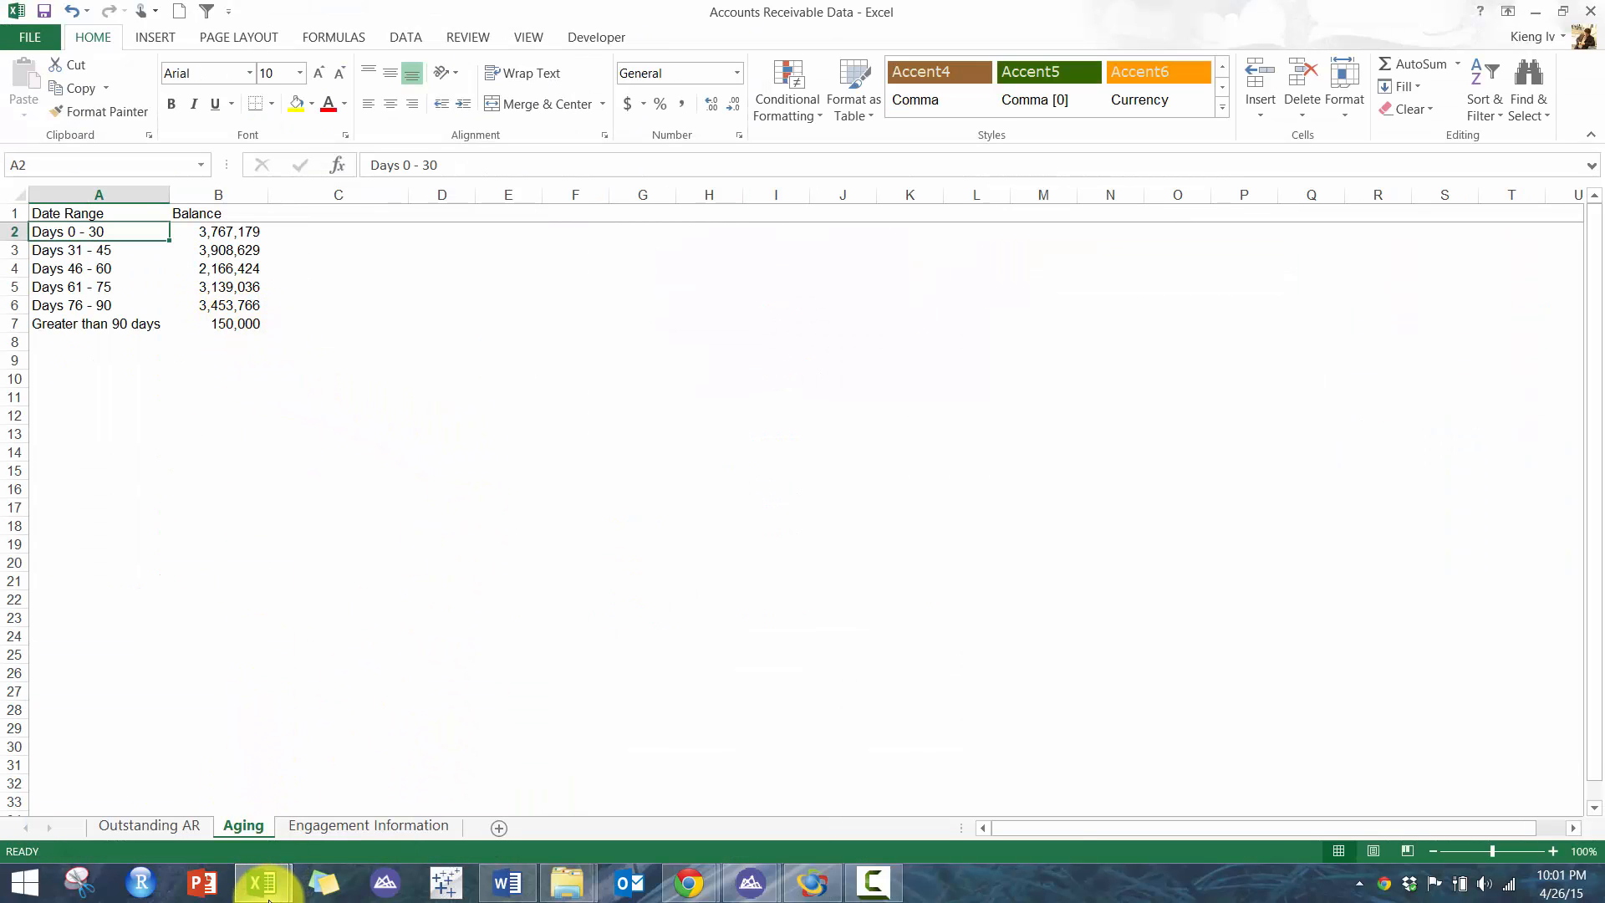
pyautogui.moveTo(261, 881)
pyautogui.click(402, 779)
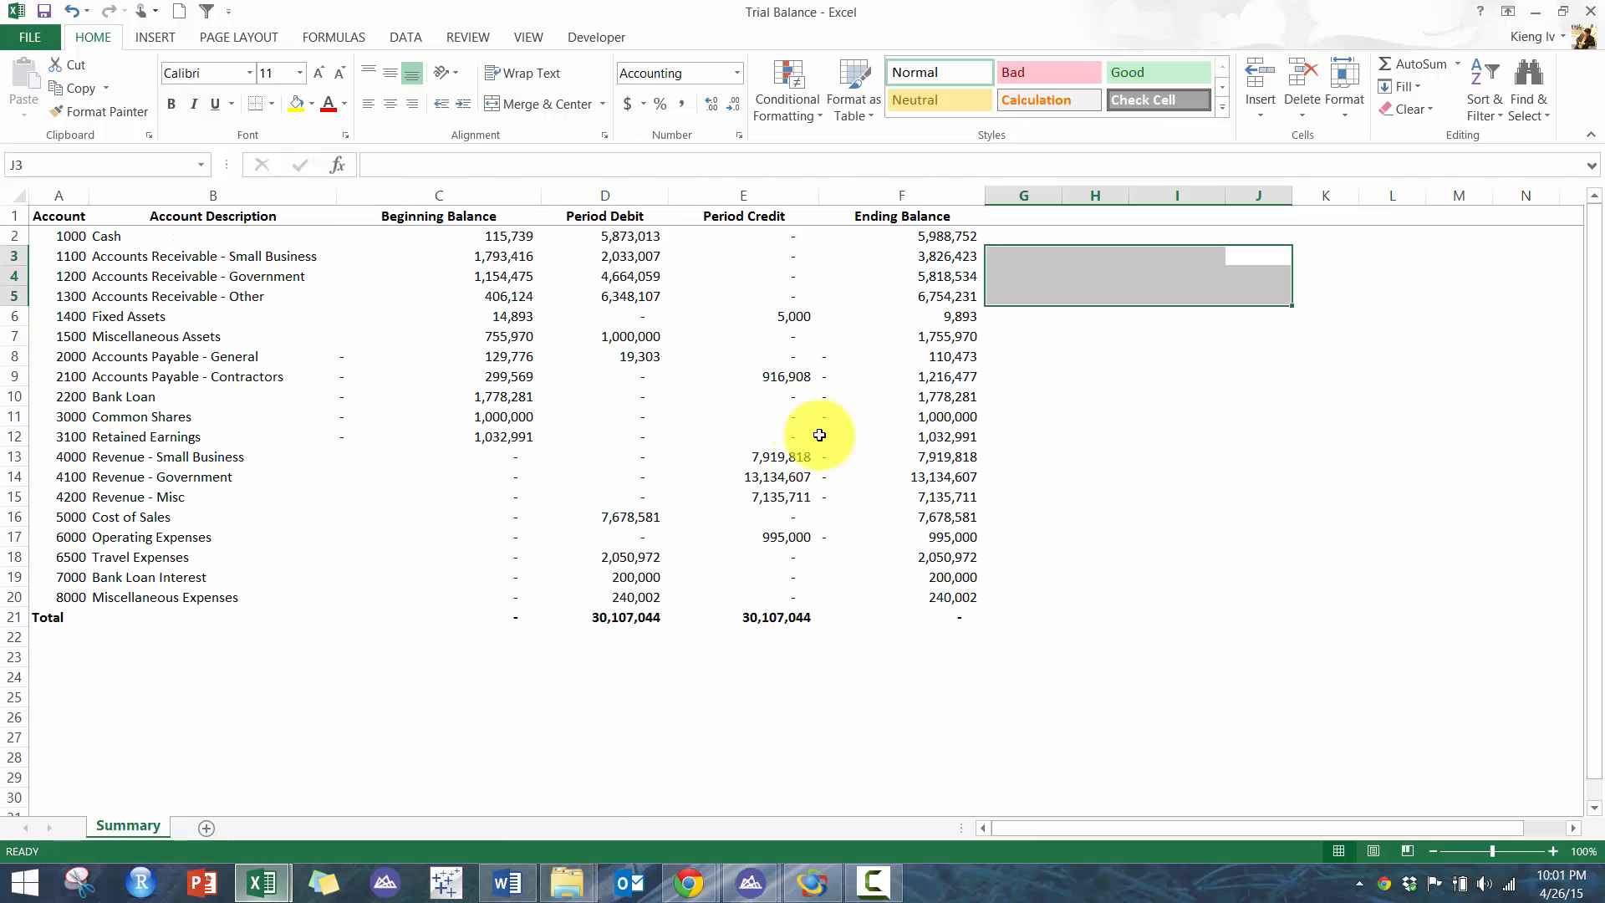
# - Set the sixth aging interval to 10000 days and turn off Create result
pyautogui.click(809, 879)
pyautogui.write('10000')
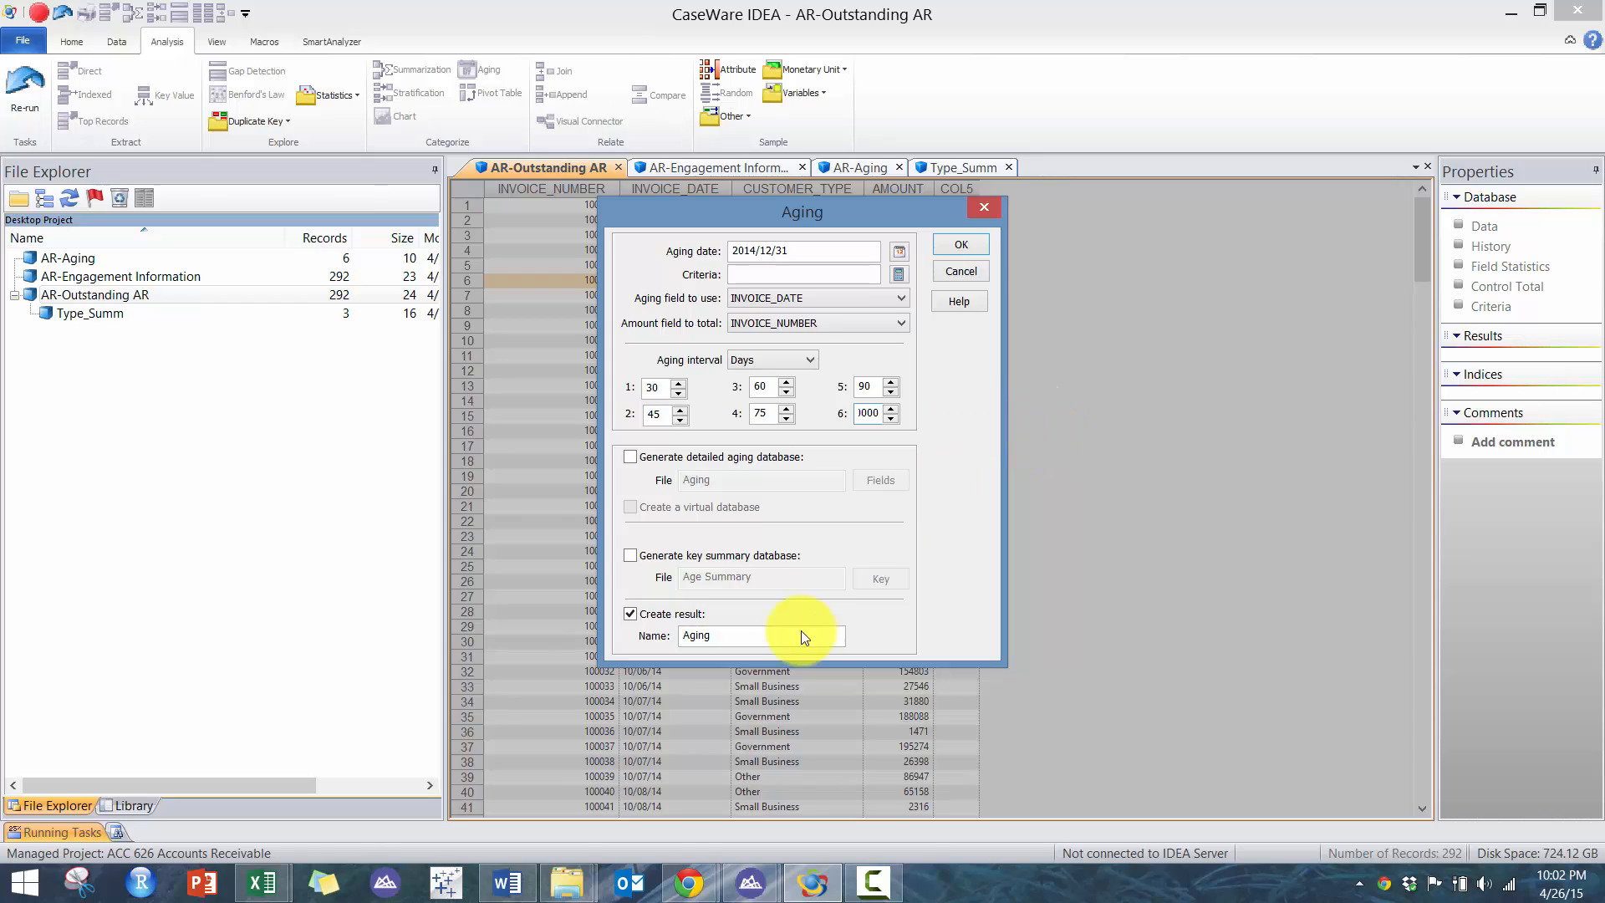
pyautogui.doubleClick(760, 634)
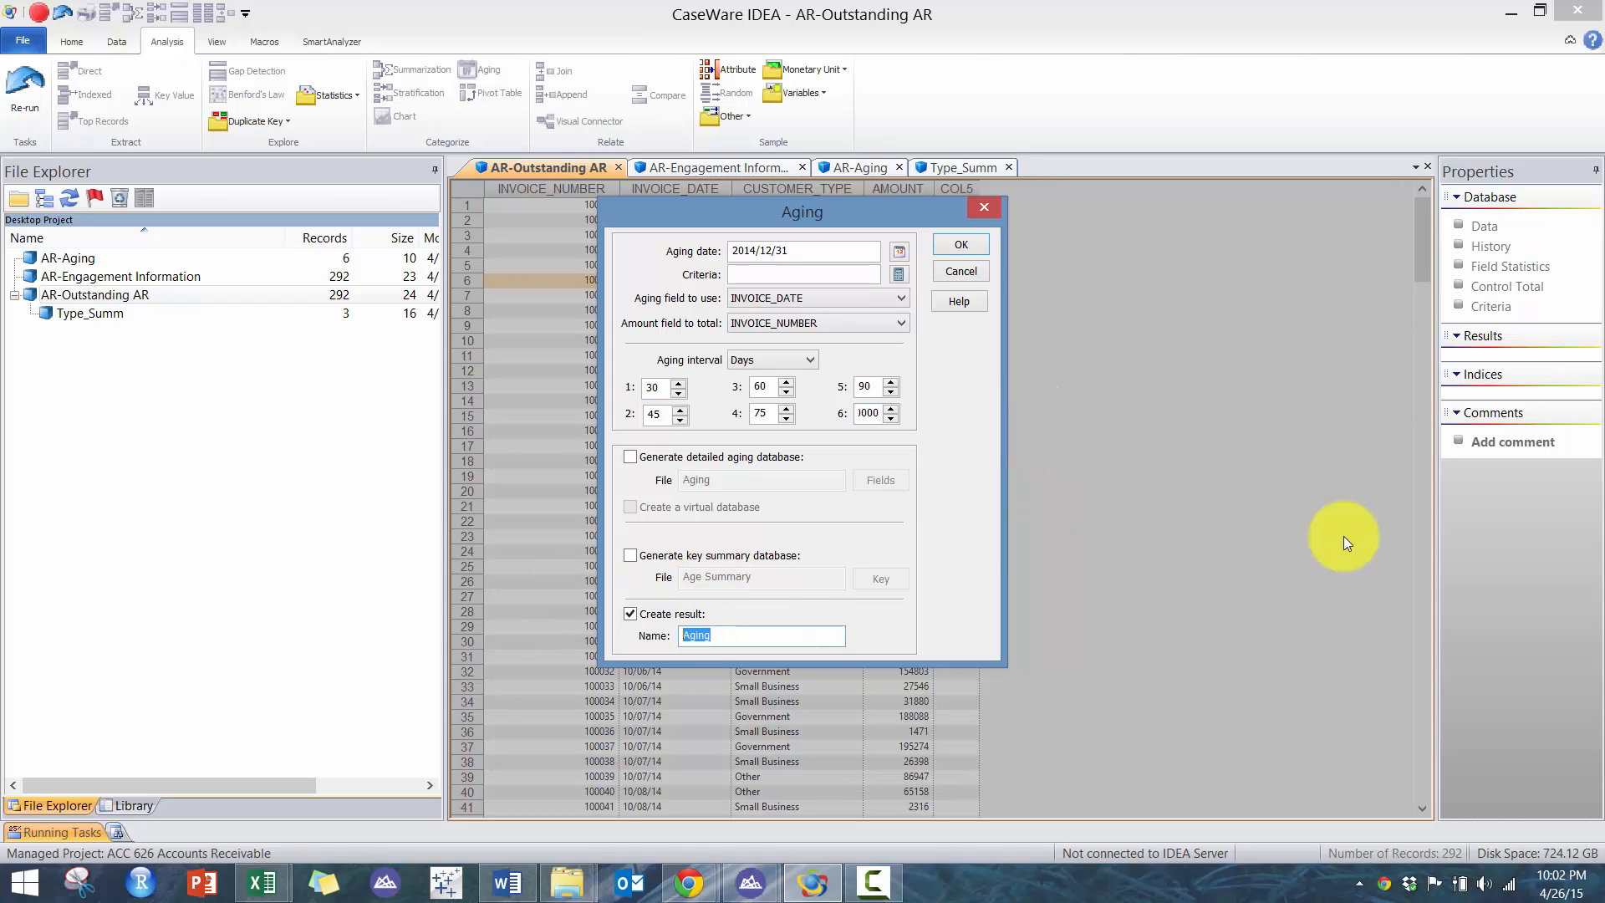
pyautogui.click(630, 613)
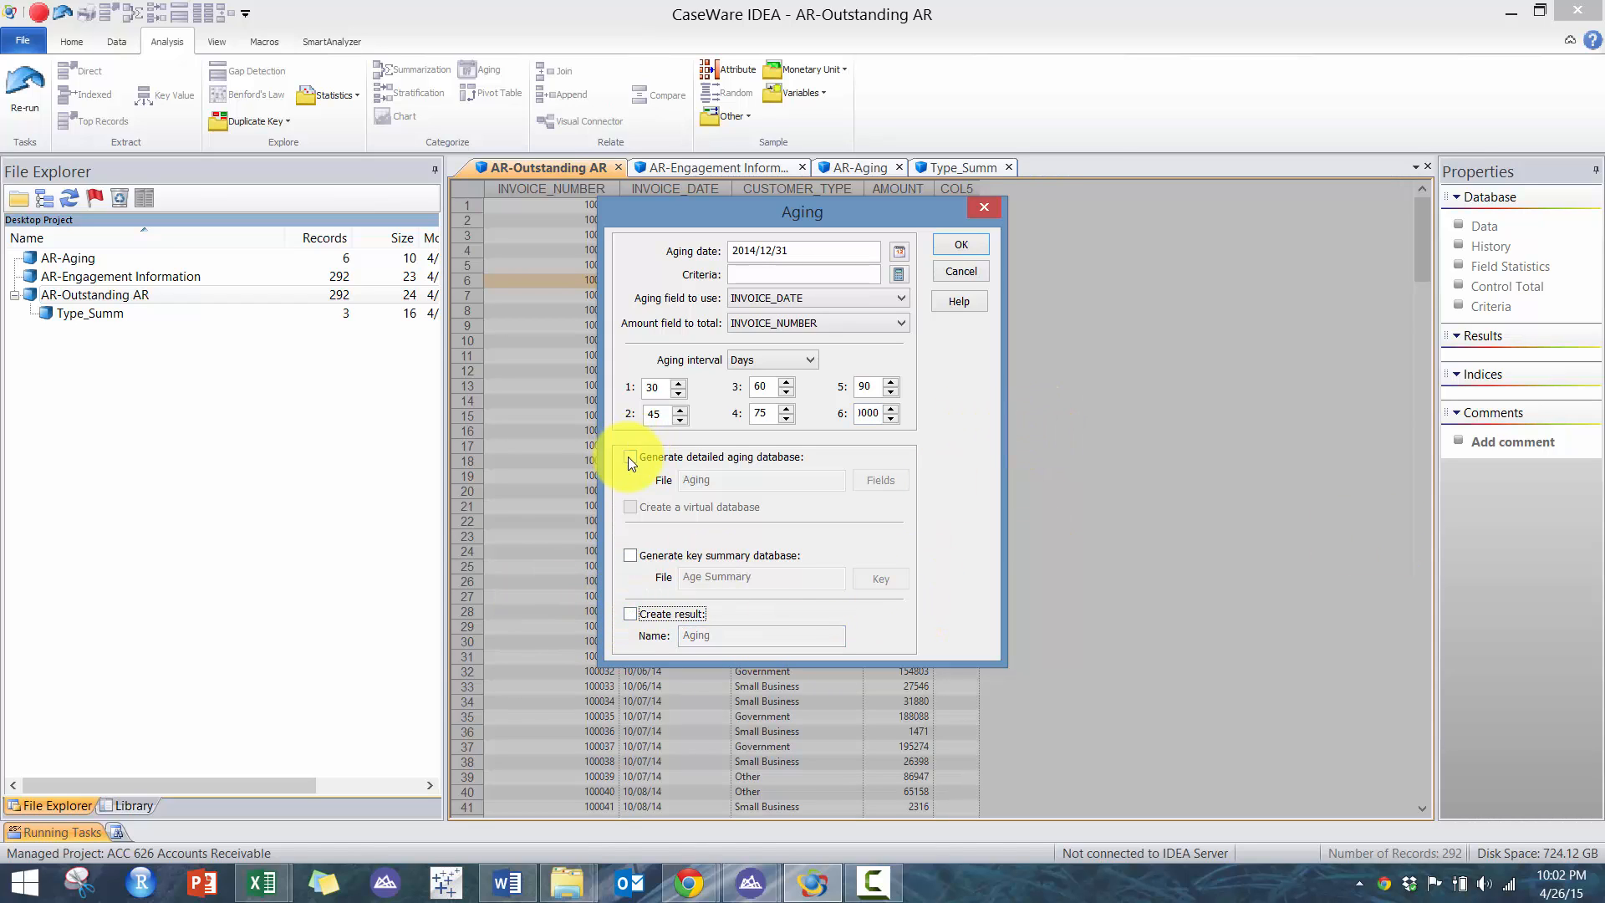
# - Generate a detailed aging database named AR_Aging and run the aging
pyautogui.click(630, 456)
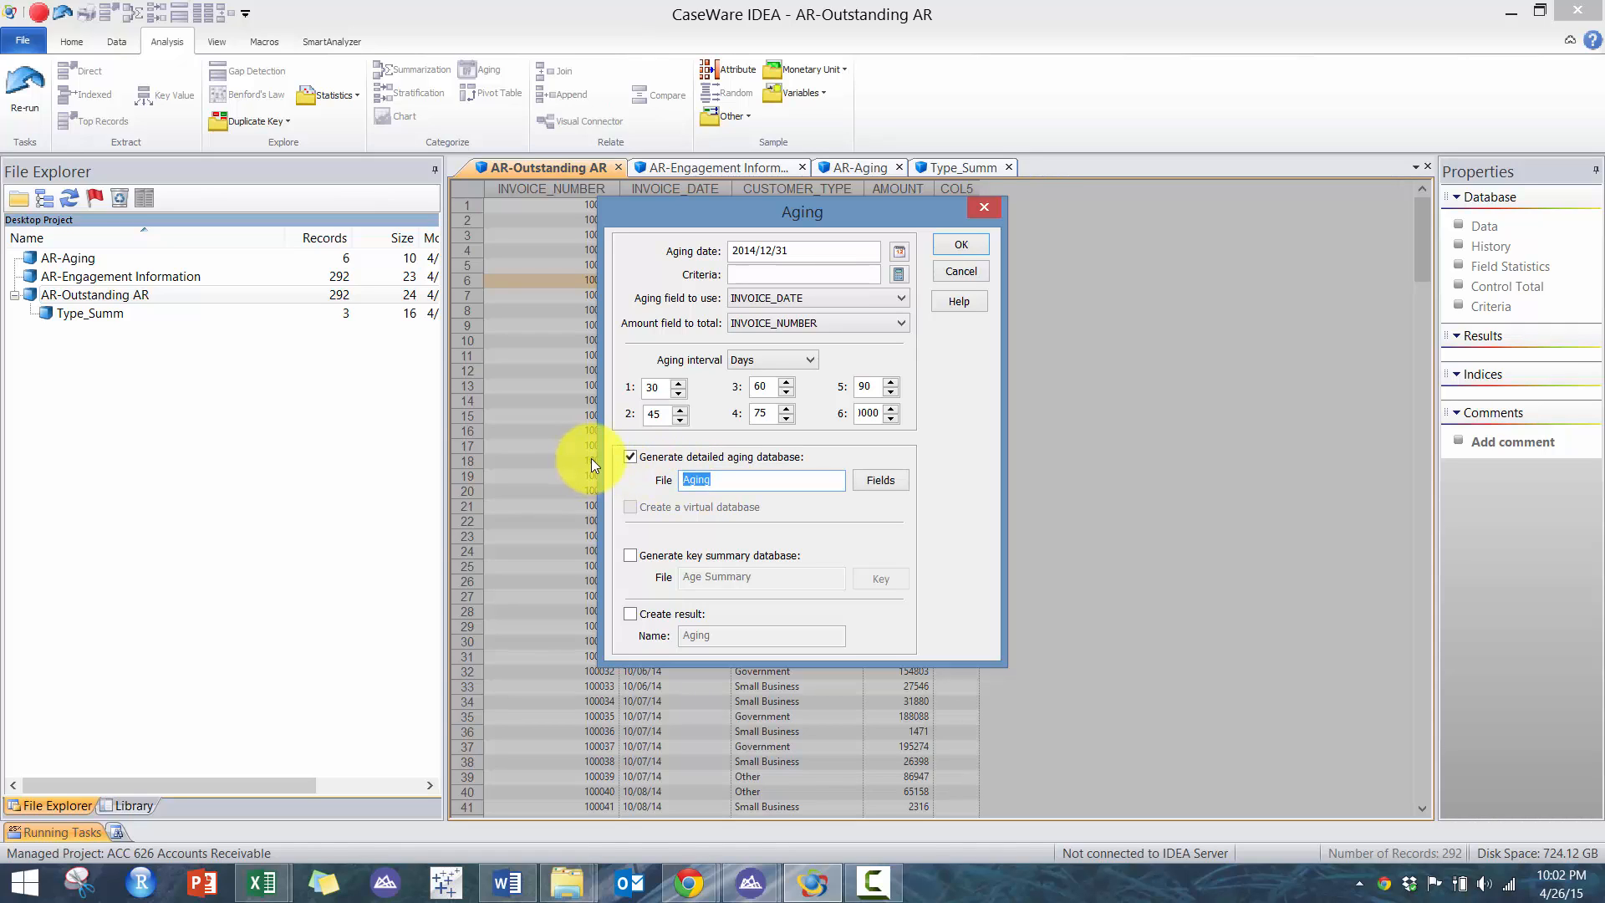
pyautogui.write('AR_Aging')
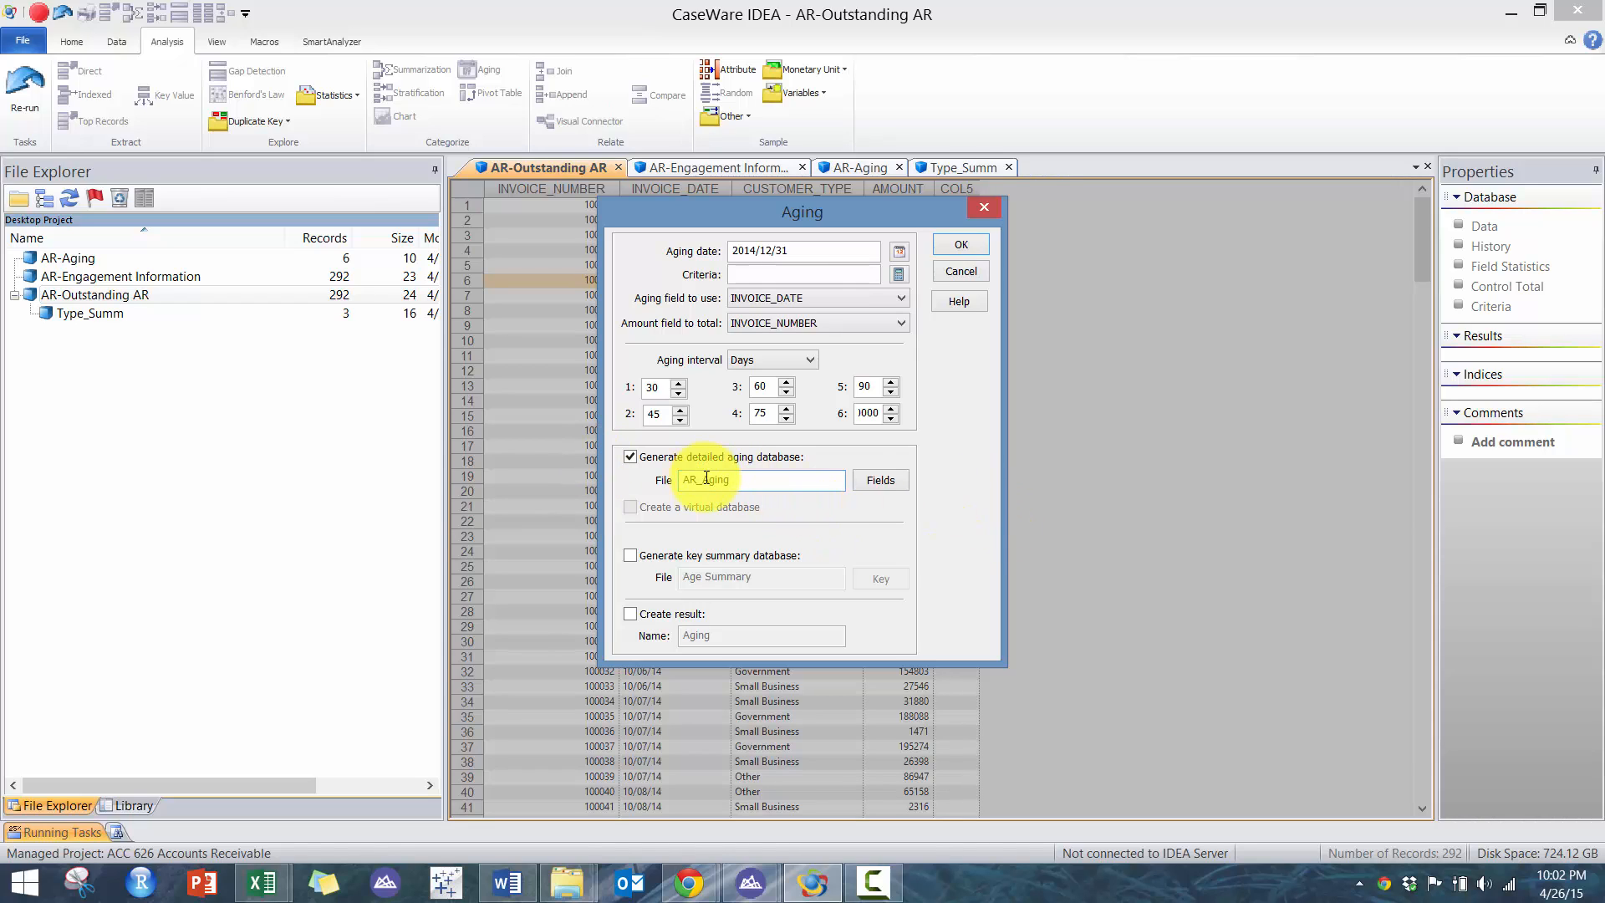
pyautogui.click(962, 244)
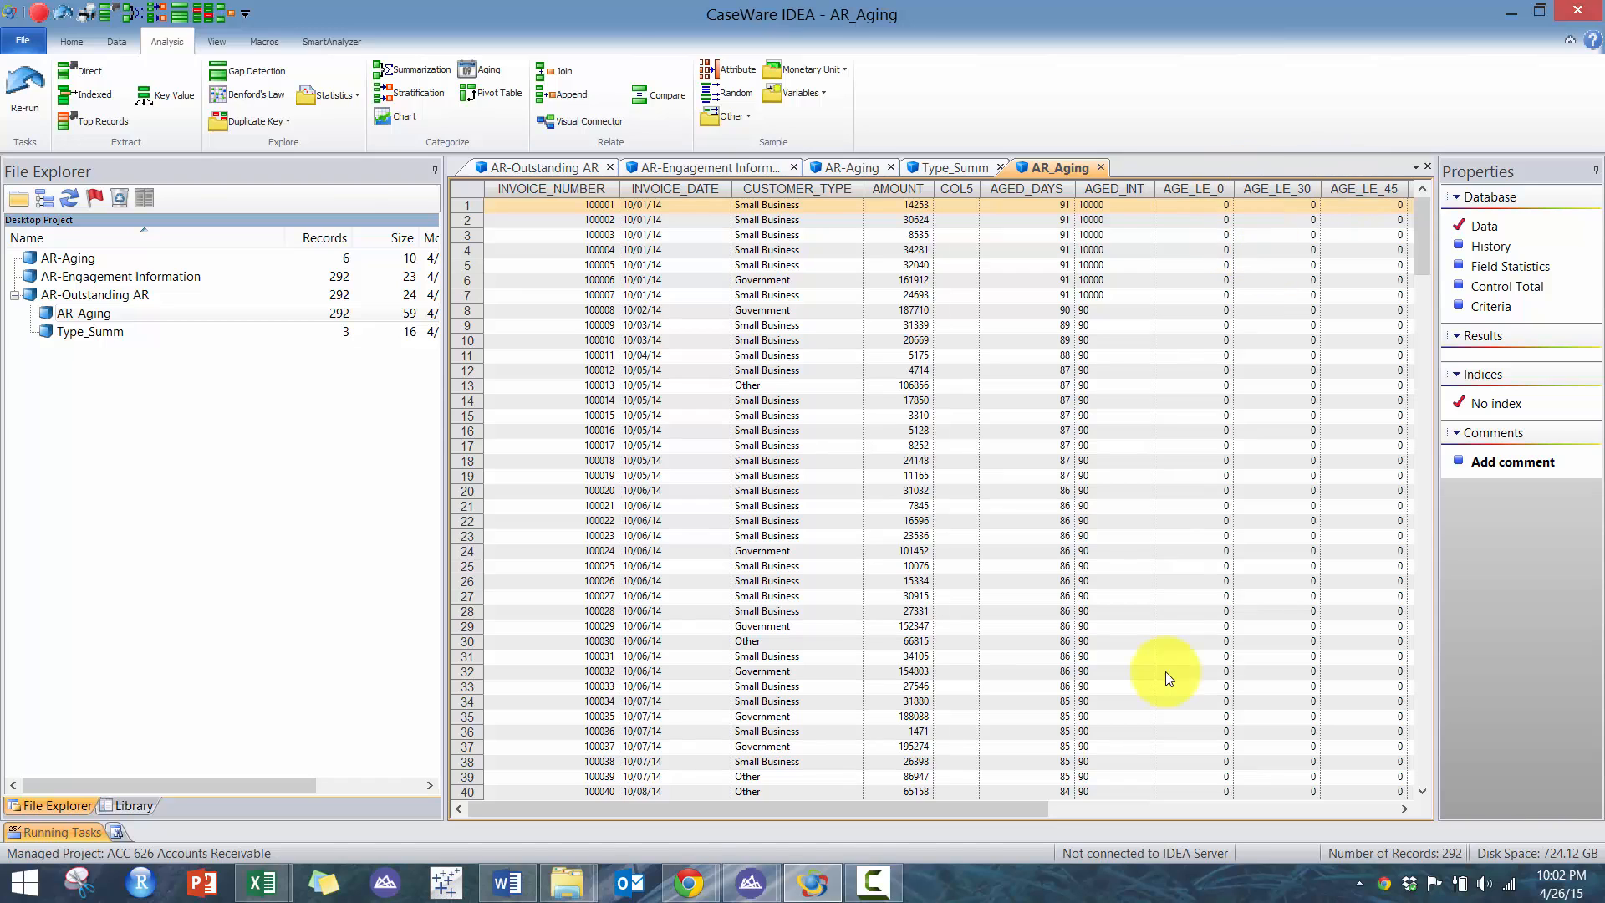
# - Review the AR_Aging columns and sort the records by AGED_INT in ascending order
pyautogui.click(1200, 815)
pyautogui.click(791, 808)
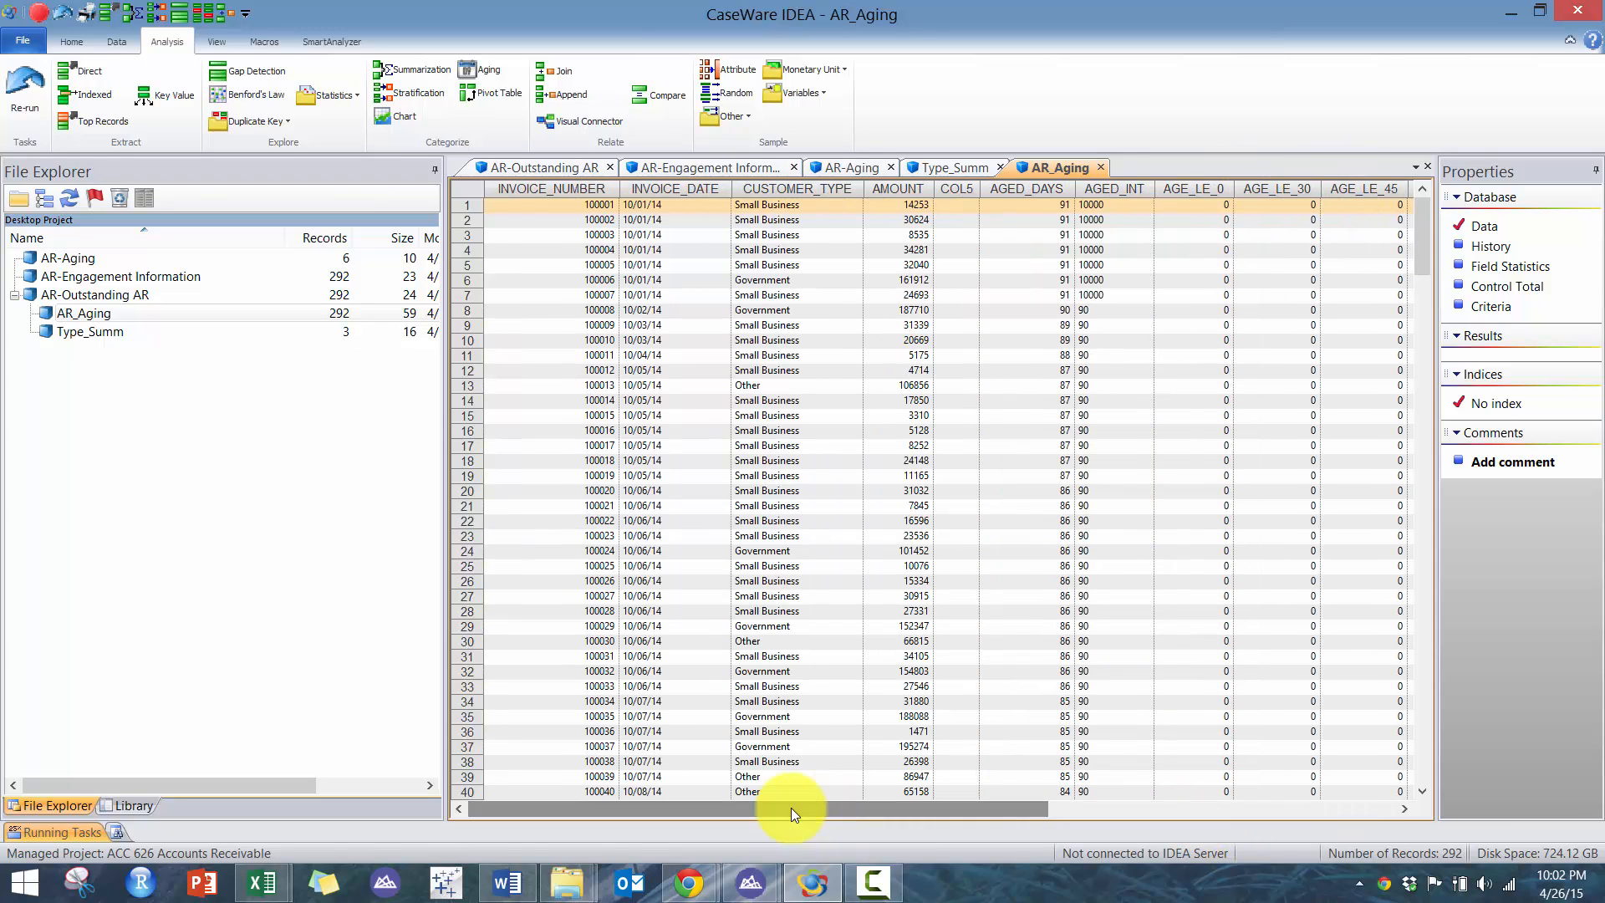
pyautogui.click(1055, 192)
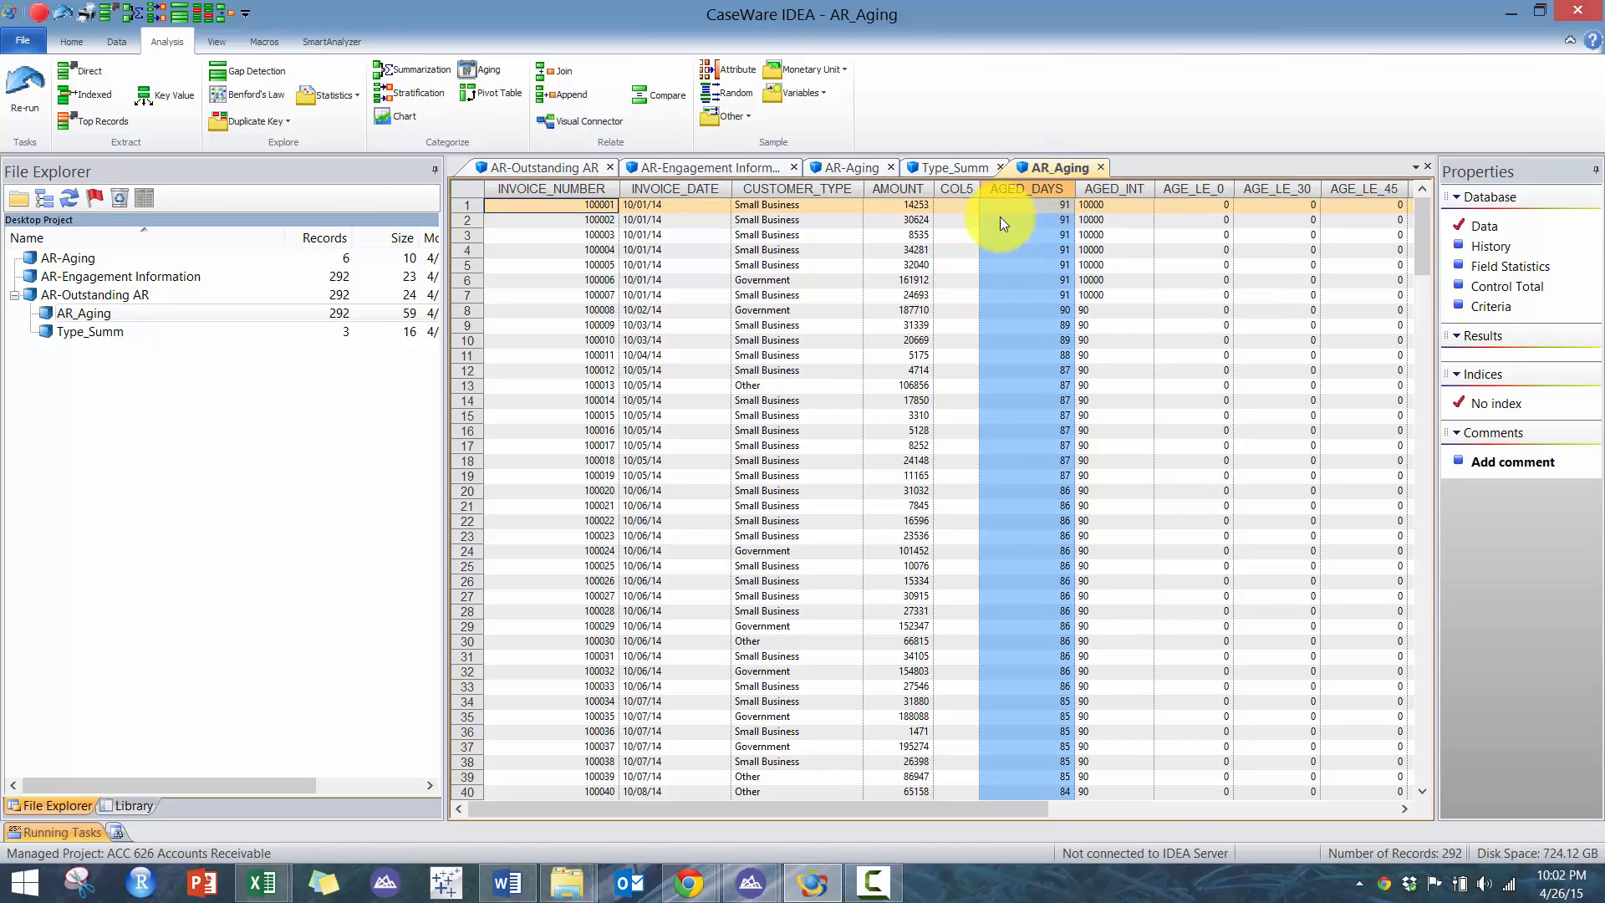
pyautogui.moveTo(1036, 810); pyautogui.dragTo(1374, 810)
pyautogui.moveTo(1267, 801); pyautogui.dragTo(924, 801)
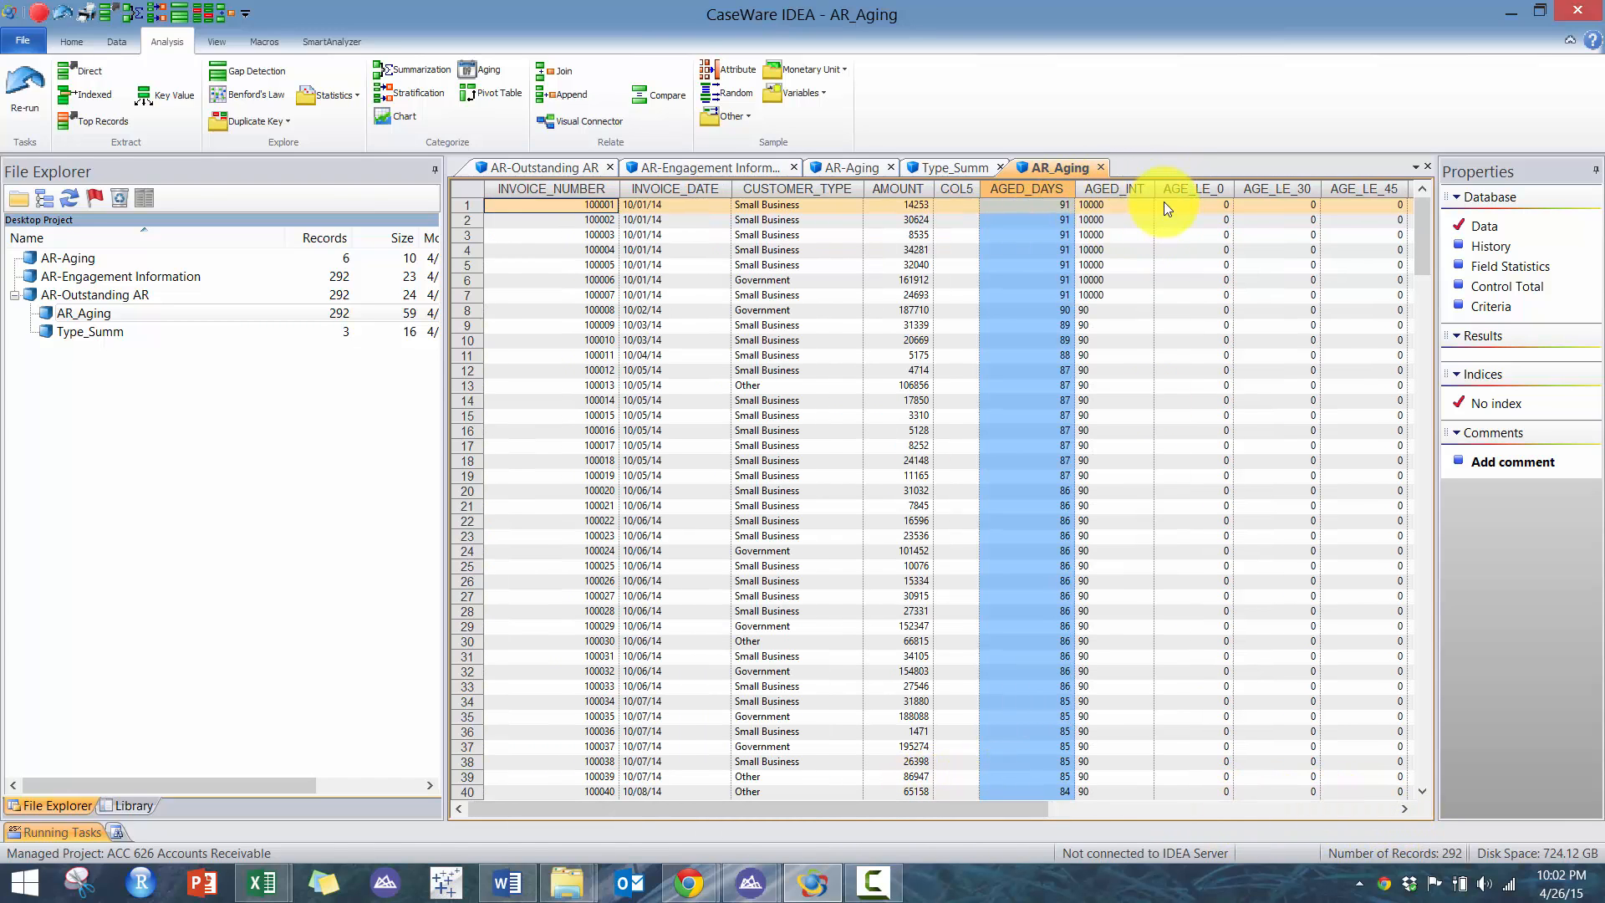
pyautogui.doubleClick(1136, 189)
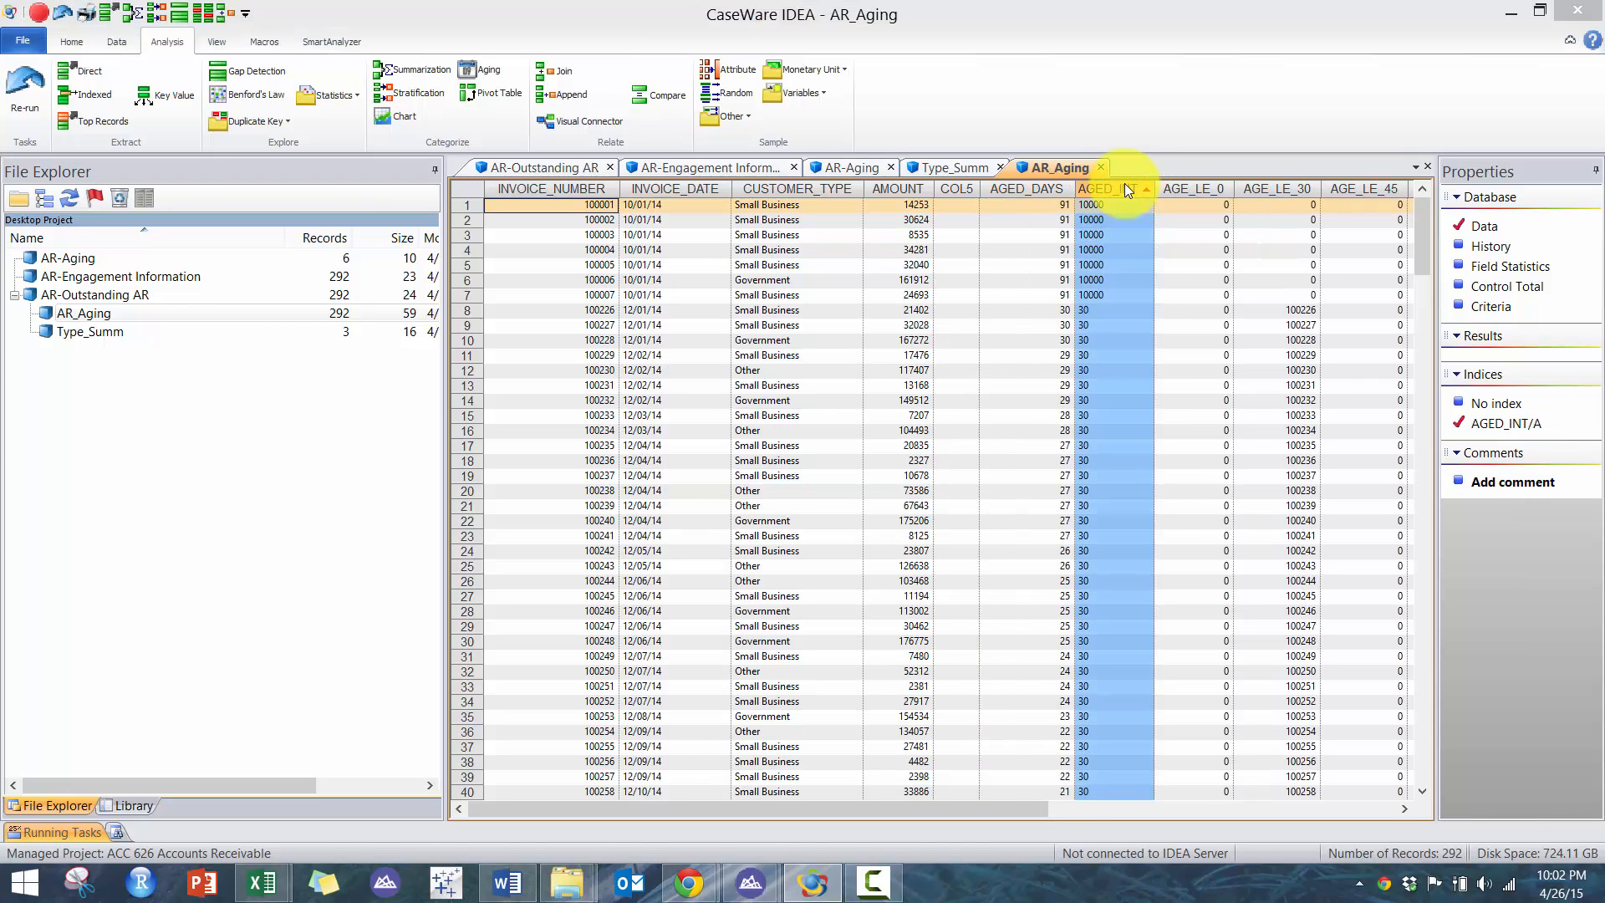
pyautogui.doubleClick(1124, 185)
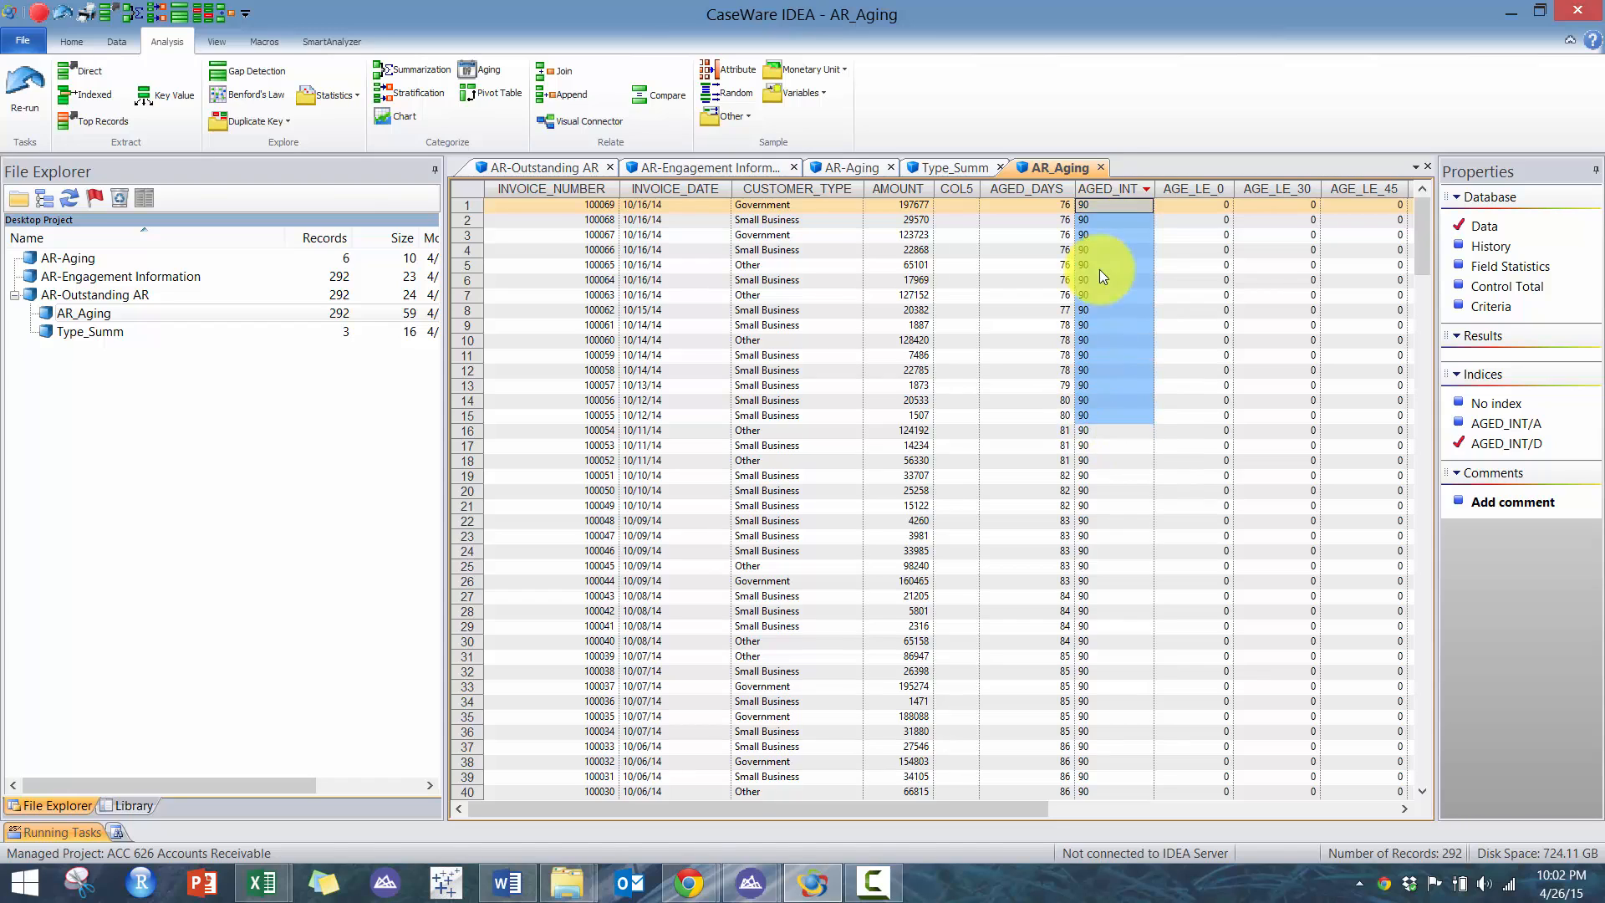
pyautogui.doubleClick(1112, 186)
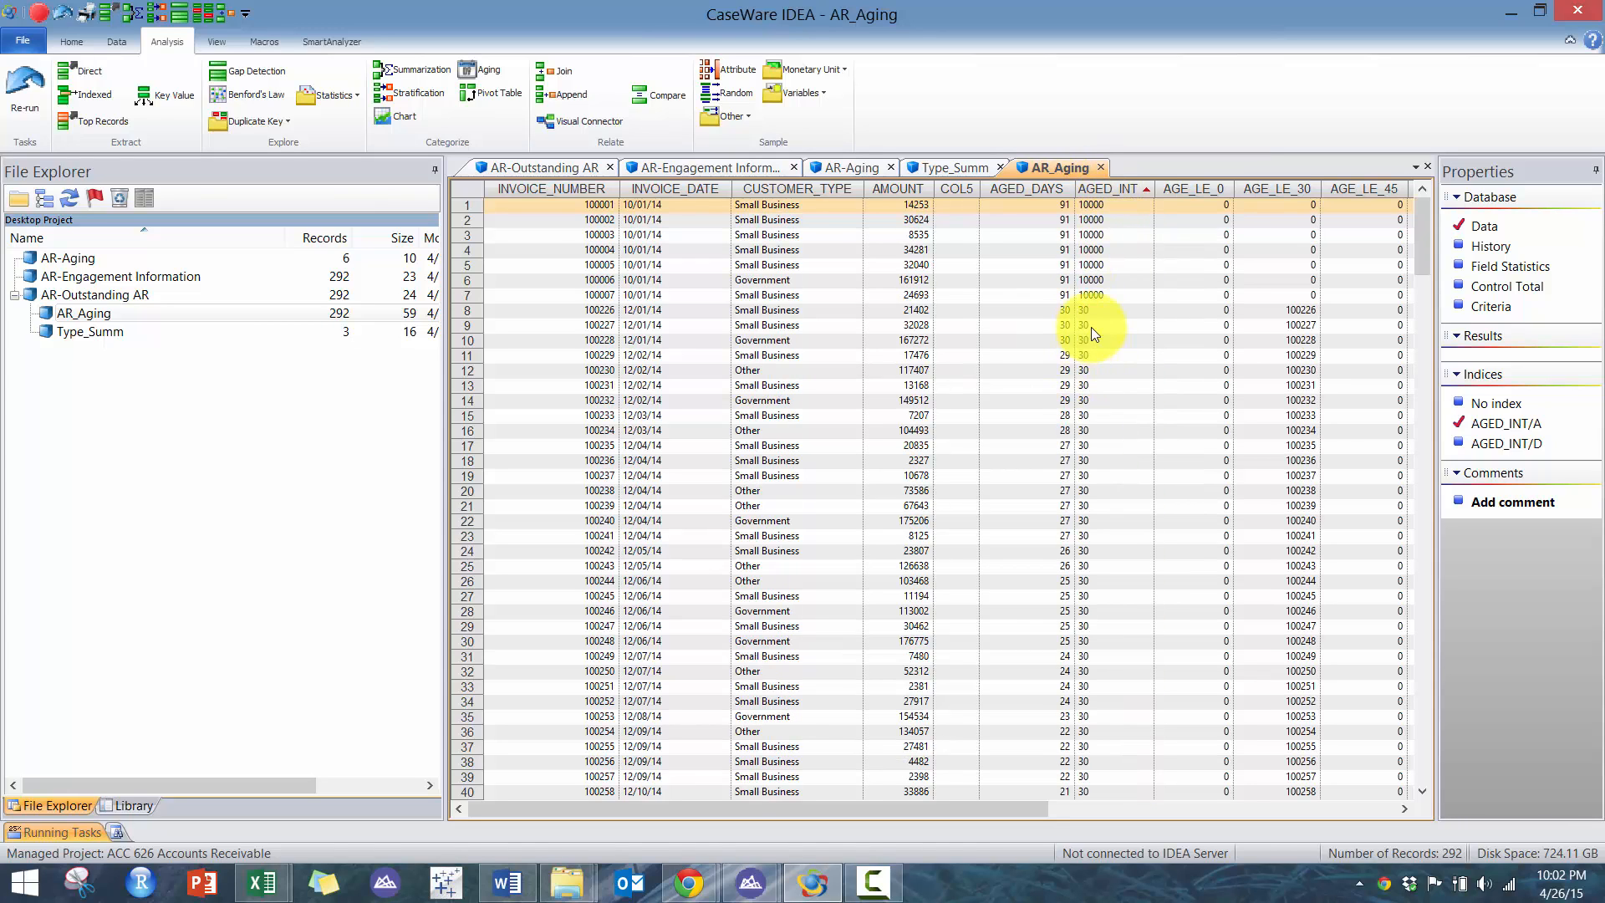
pyautogui.moveTo(1091, 328); pyautogui.dragTo(1087, 498)
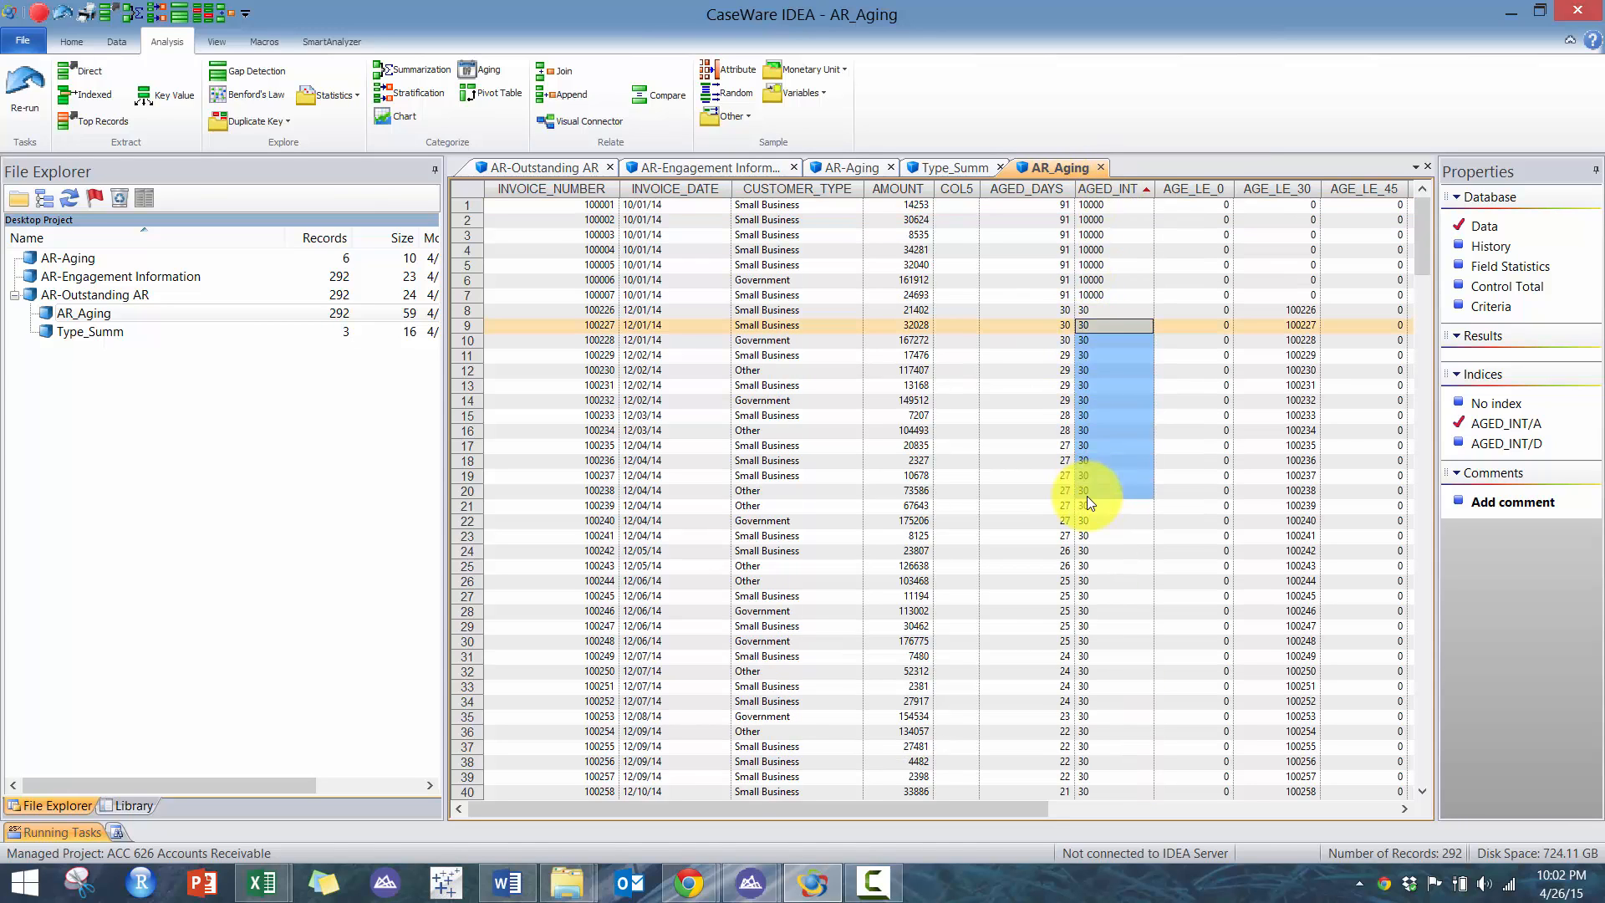
pyautogui.click(1414, 290)
pyautogui.moveTo(1411, 314); pyautogui.dragTo(1406, 236)
pyautogui.click(1086, 279)
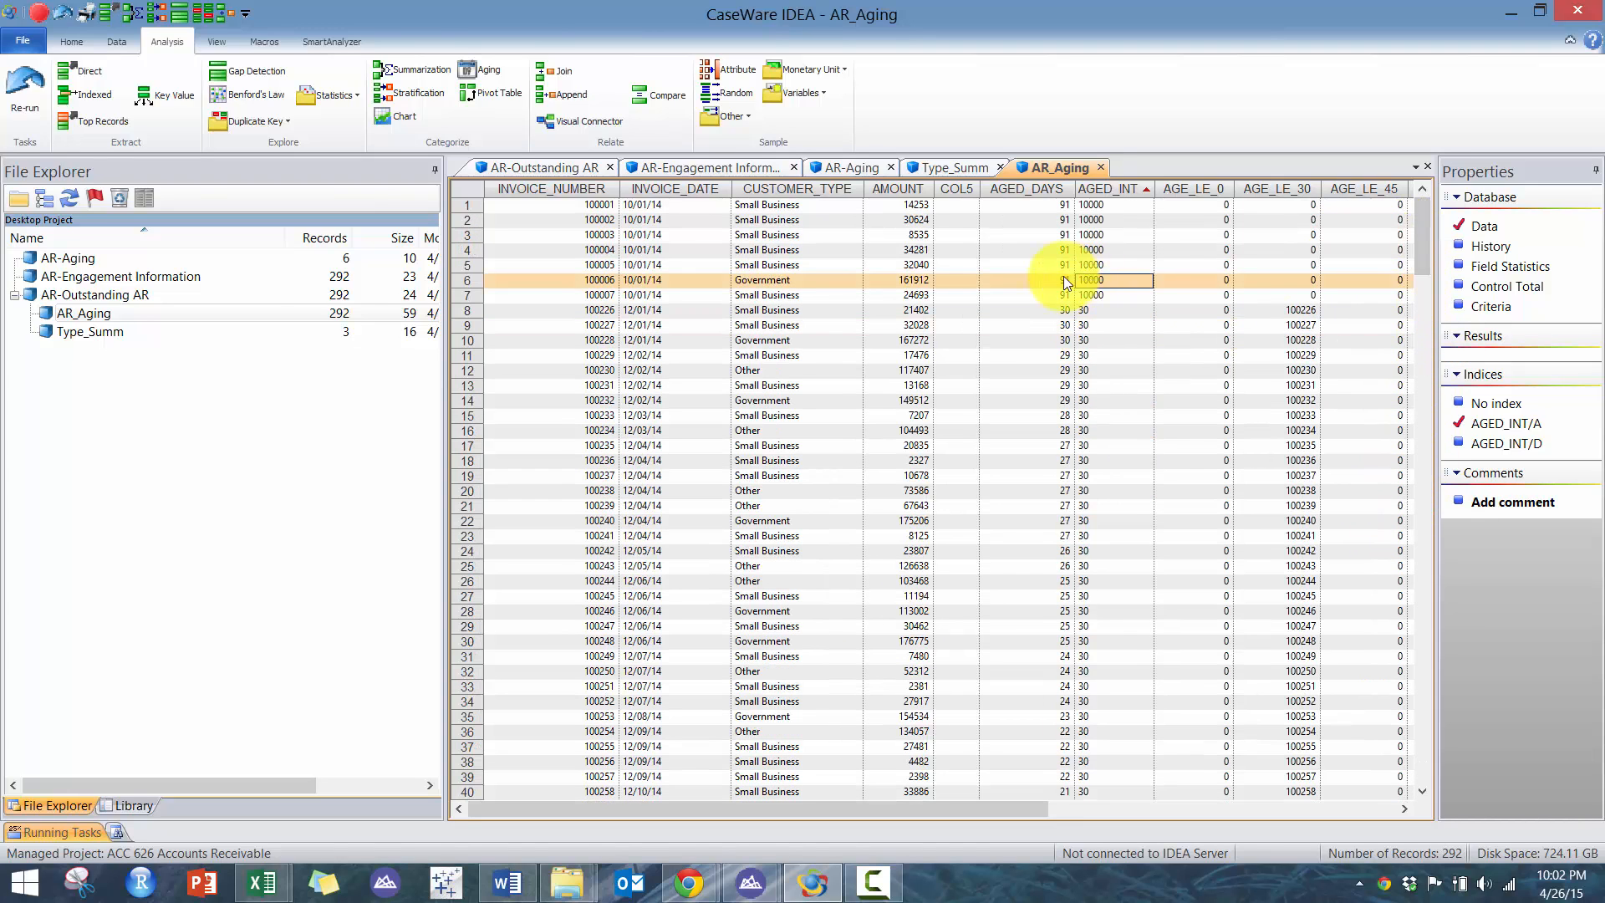
# - Summarize AR_Aging by AGED_INT, totaling AMOUNT, into a database named Age_Summ
pyautogui.click(411, 67)
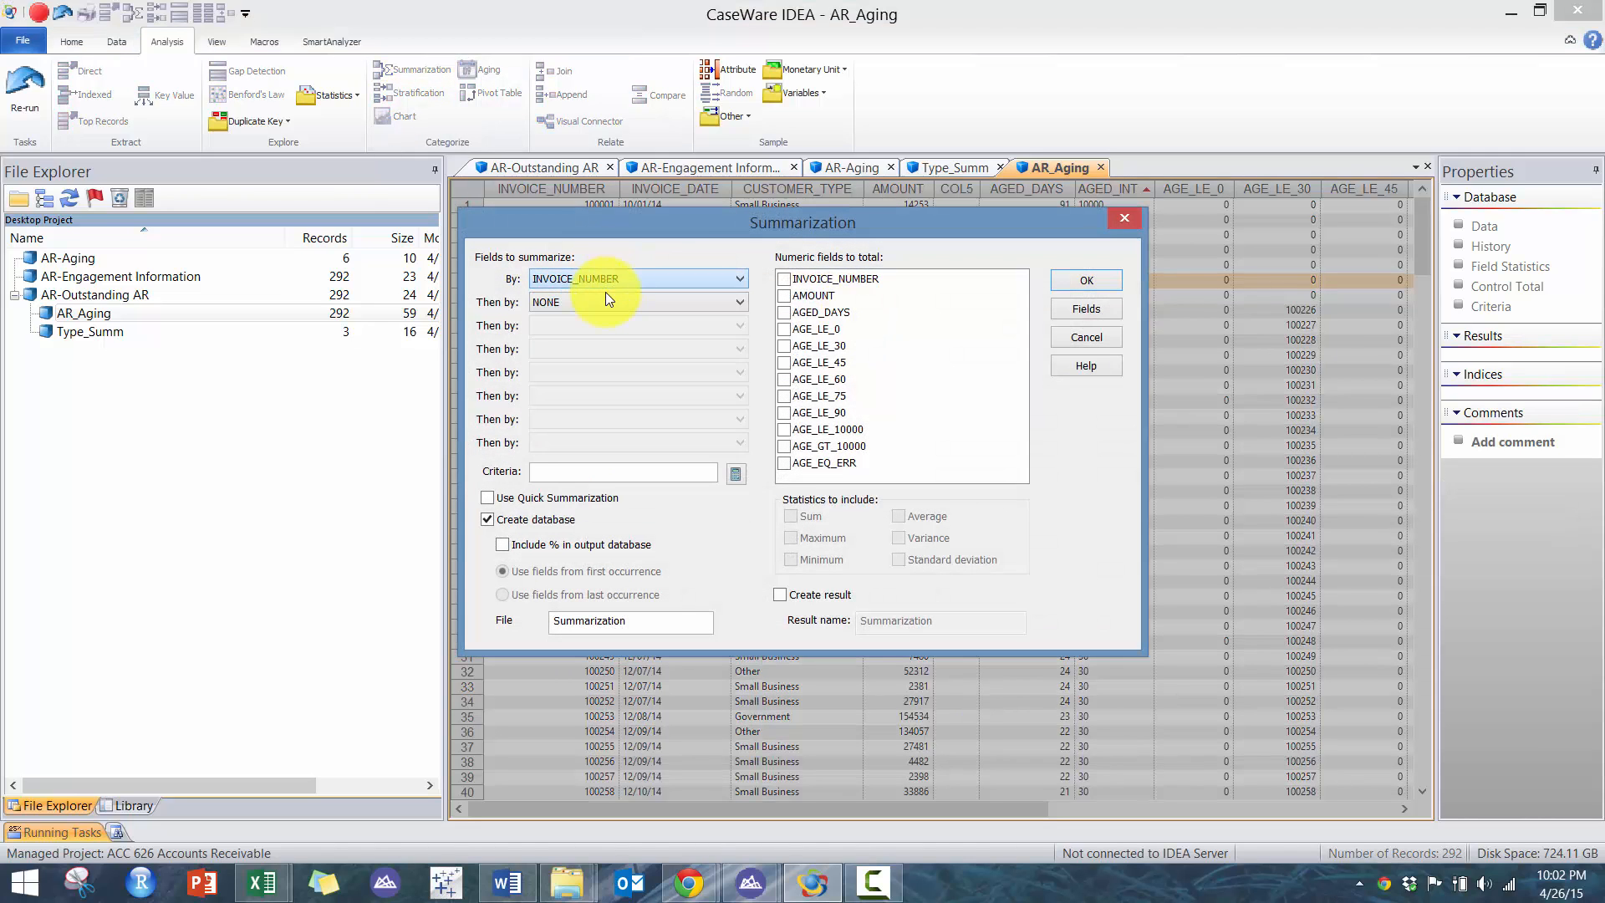
pyautogui.click(610, 273)
pyautogui.click(581, 389)
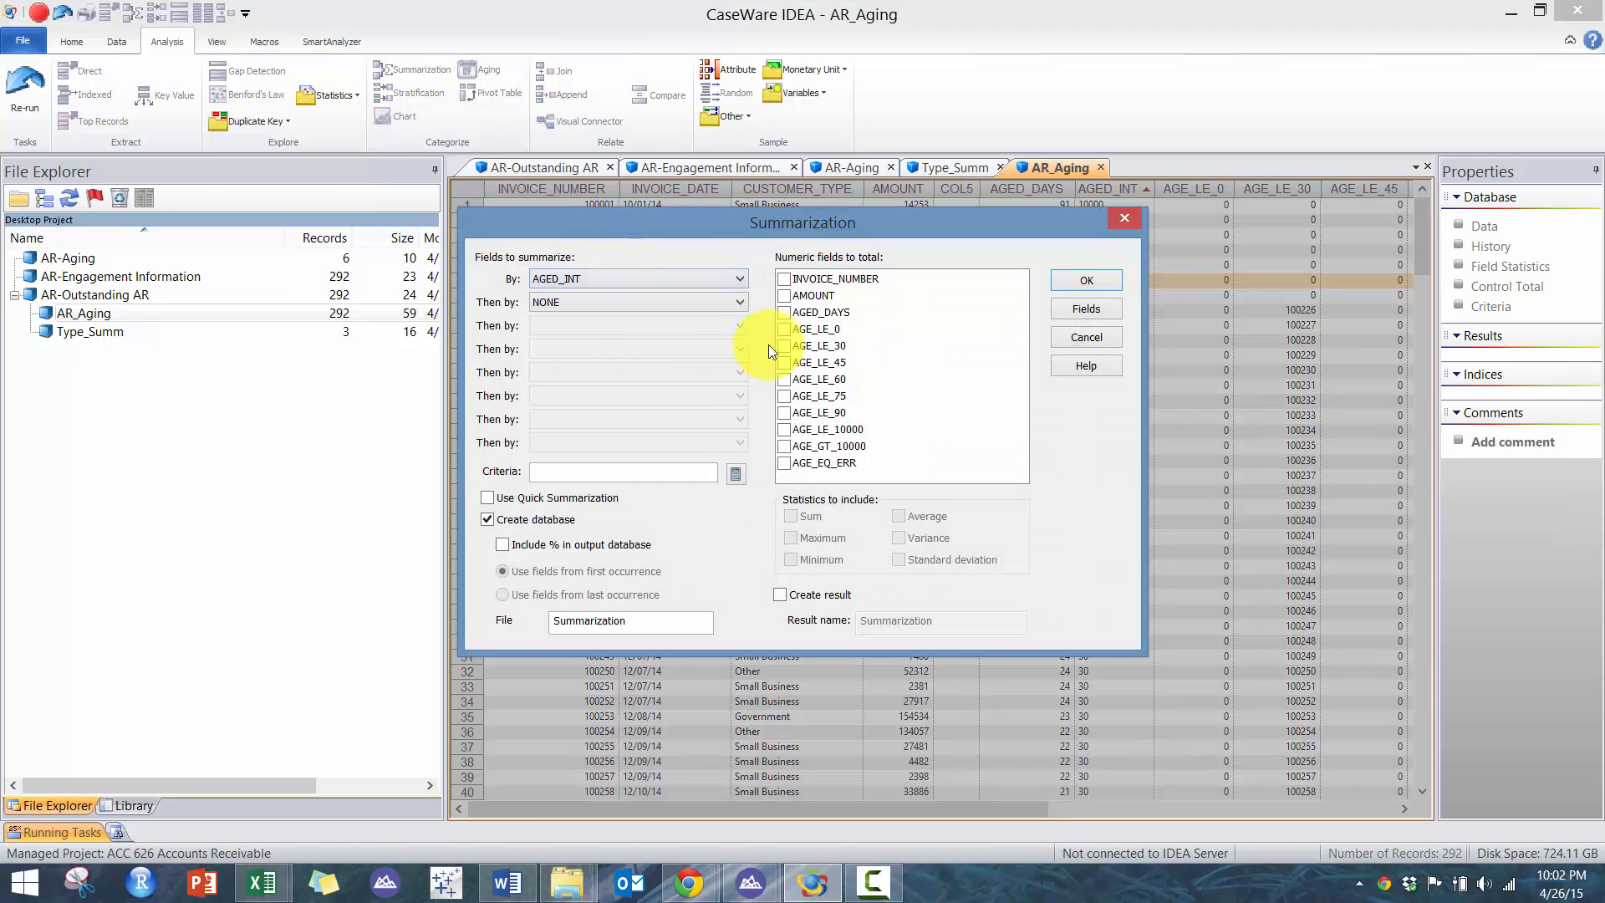
pyautogui.click(785, 297)
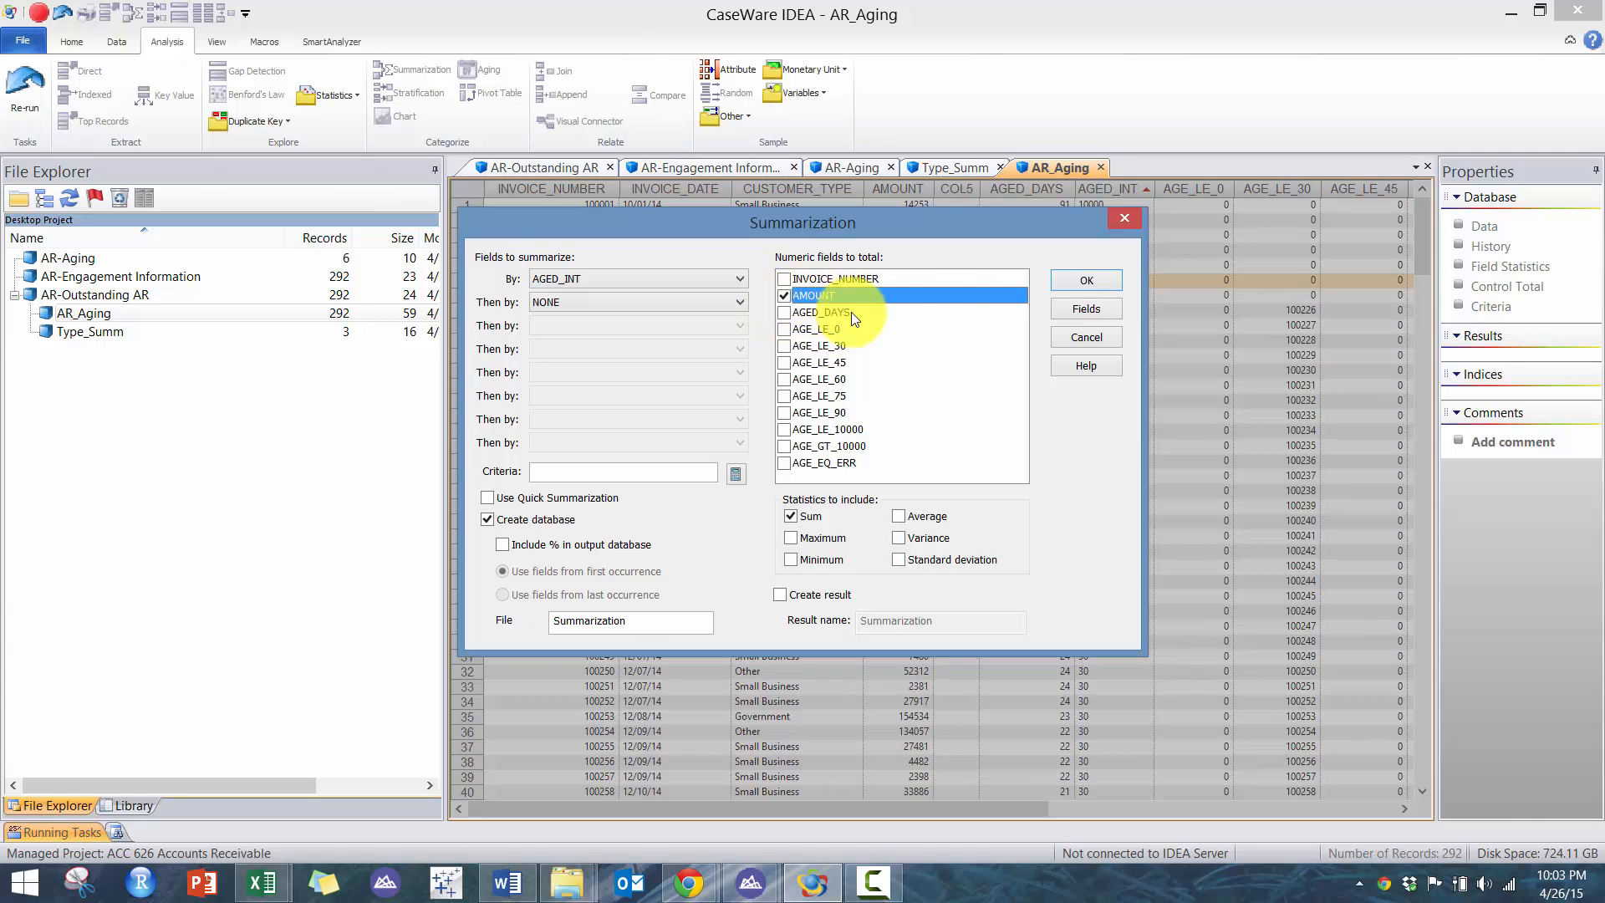
pyautogui.doubleClick(663, 620)
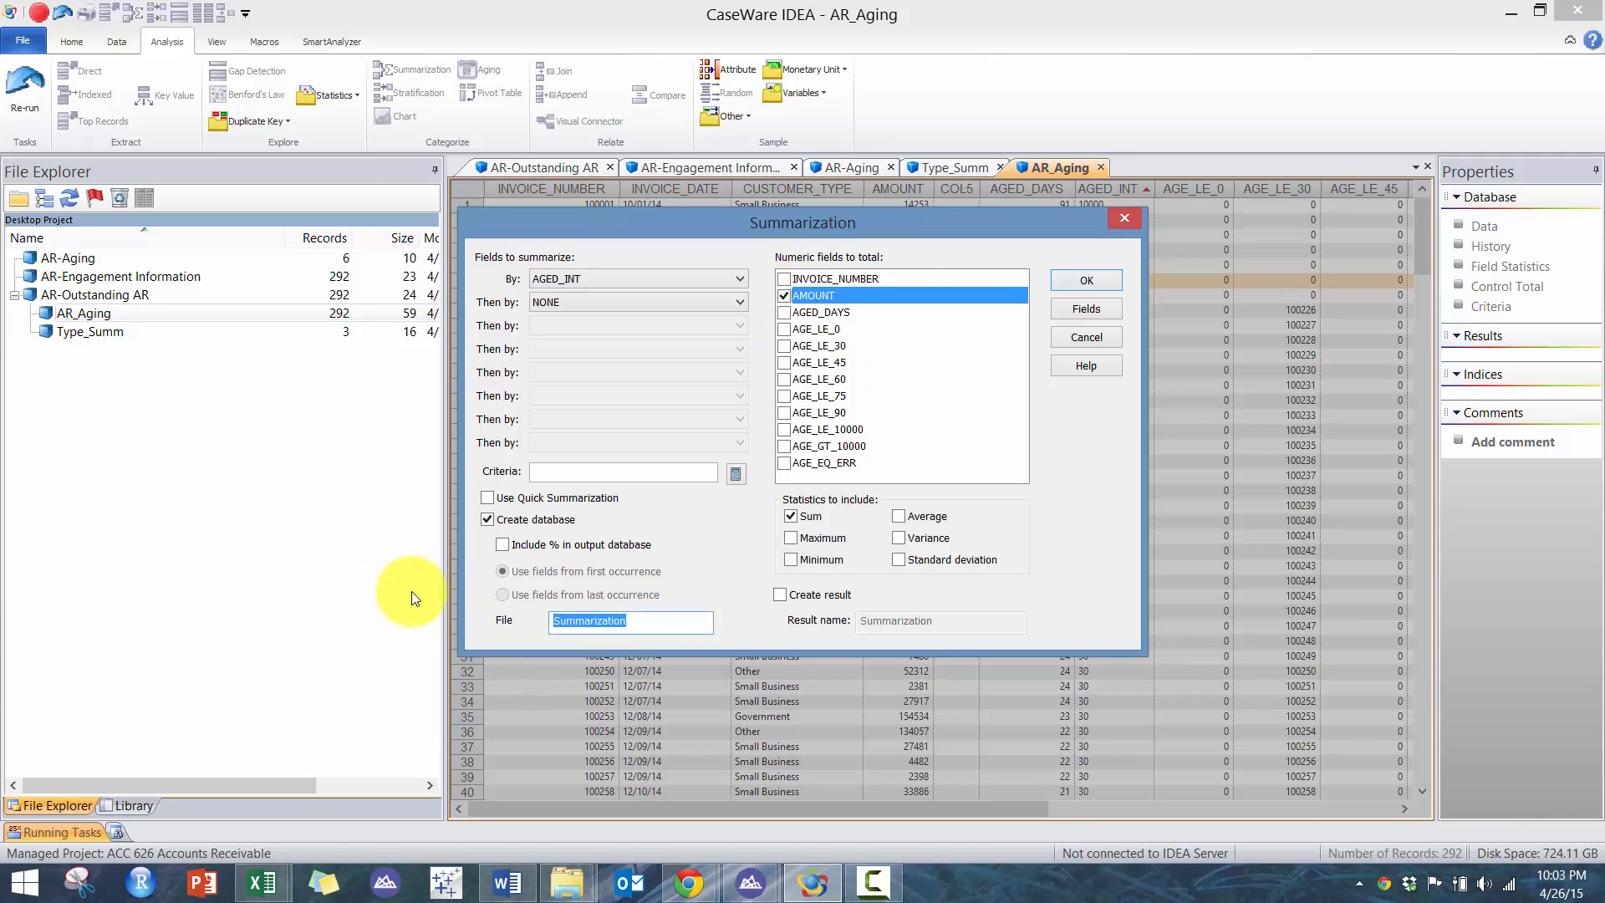
pyautogui.write('Age_Summ')
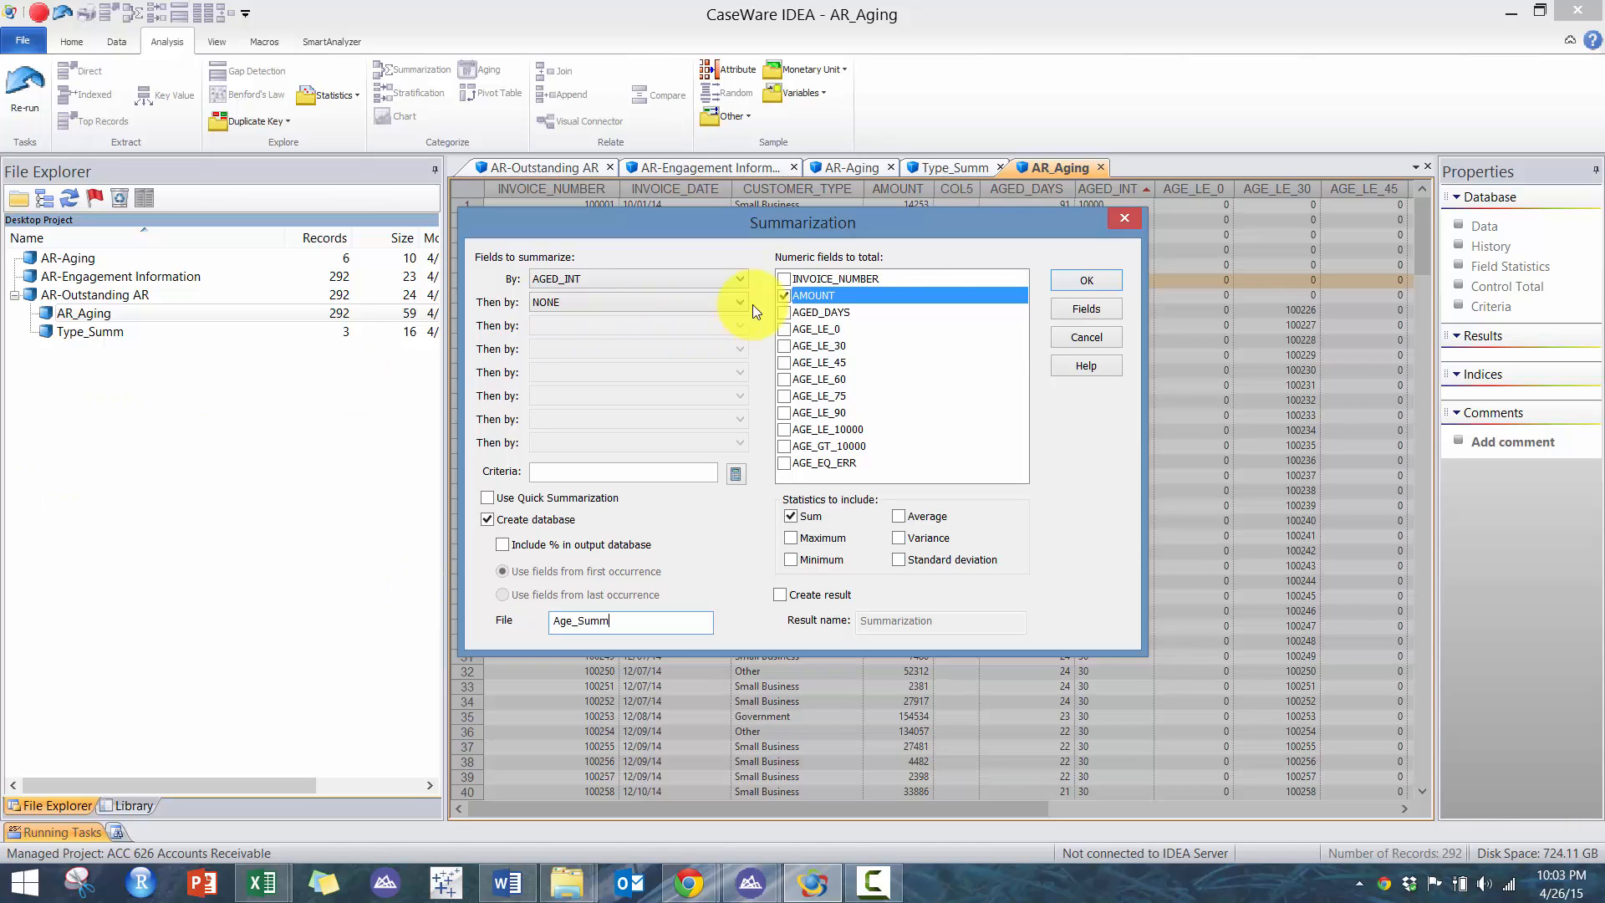
pyautogui.click(1087, 283)
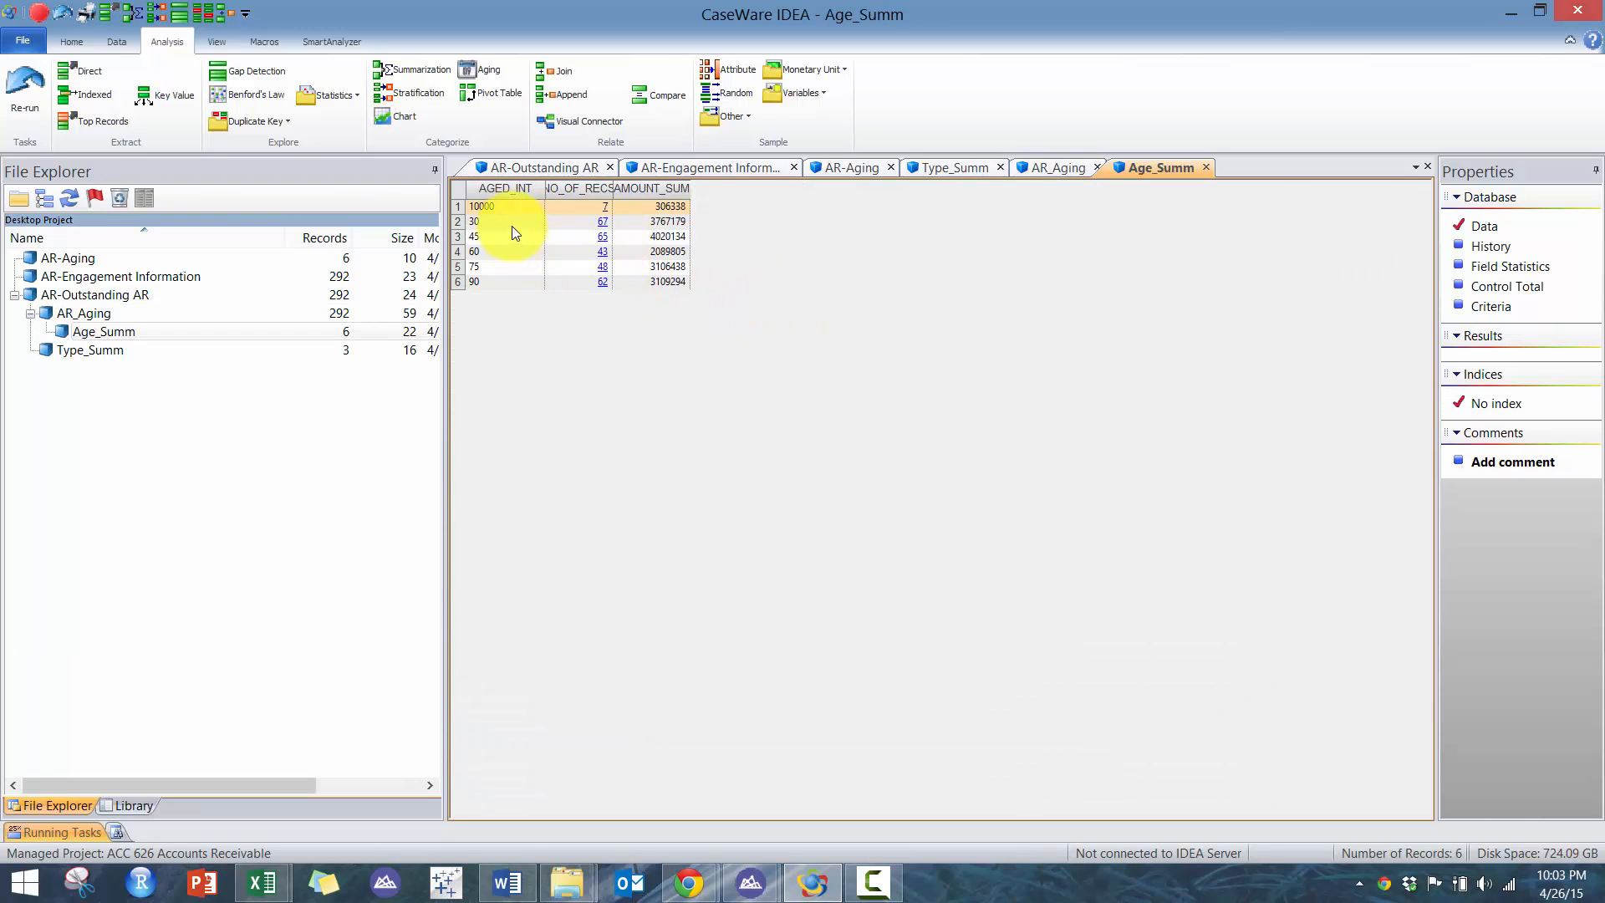
# - Highlight the Age_Summ amount totals and close the AR_Aging and Type_Summ database tabs
pyautogui.click(507, 221)
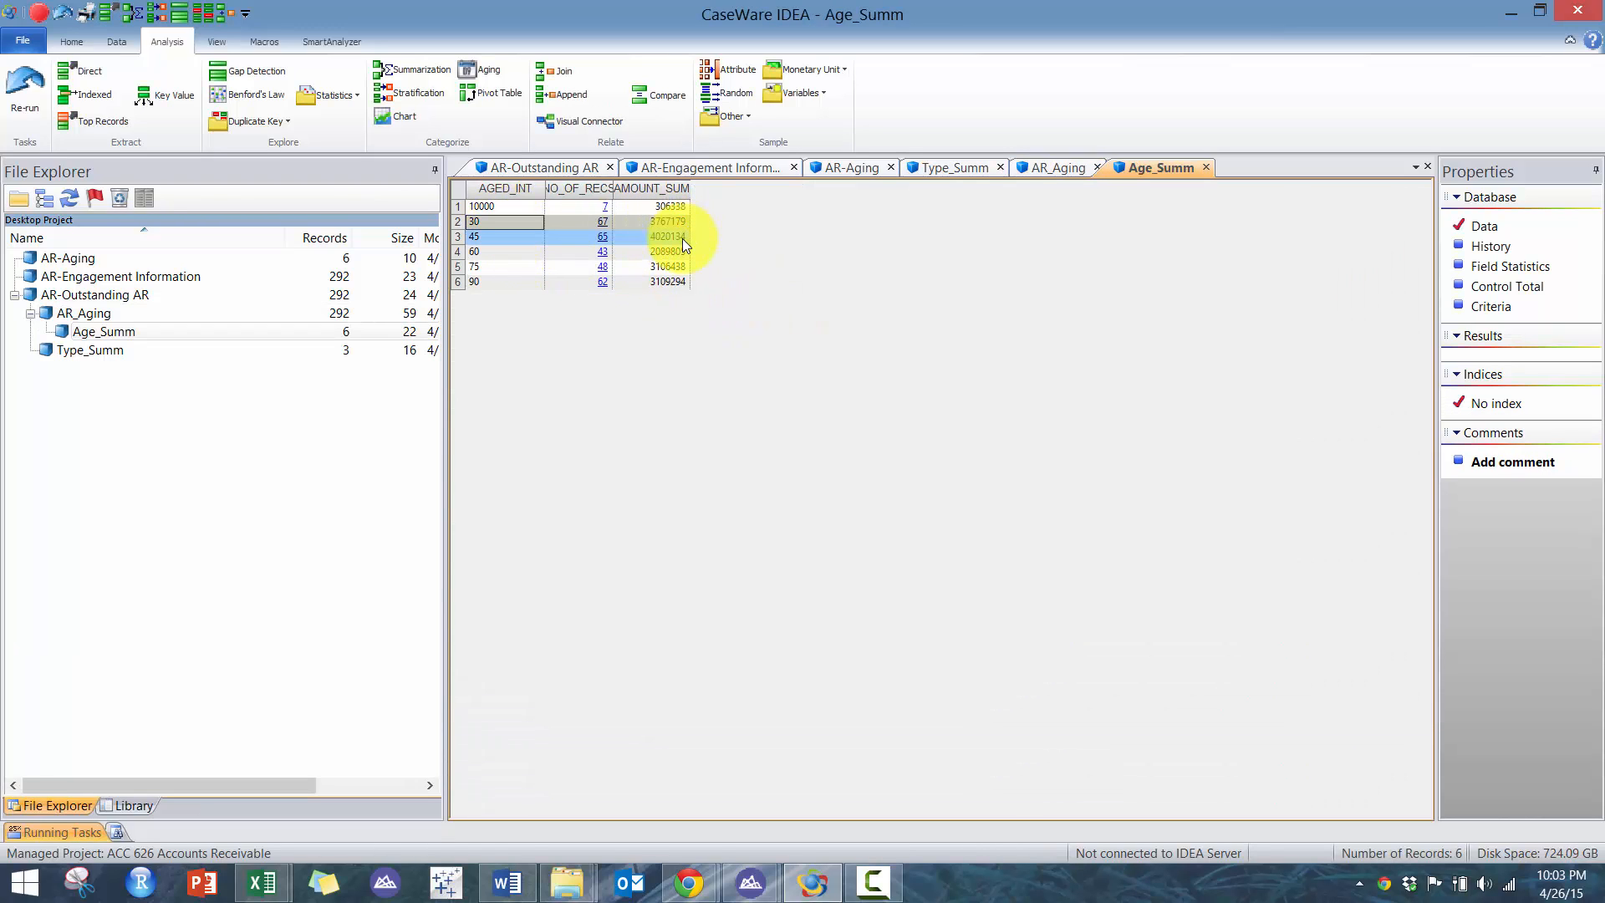
pyautogui.moveTo(682, 239); pyautogui.dragTo(694, 281)
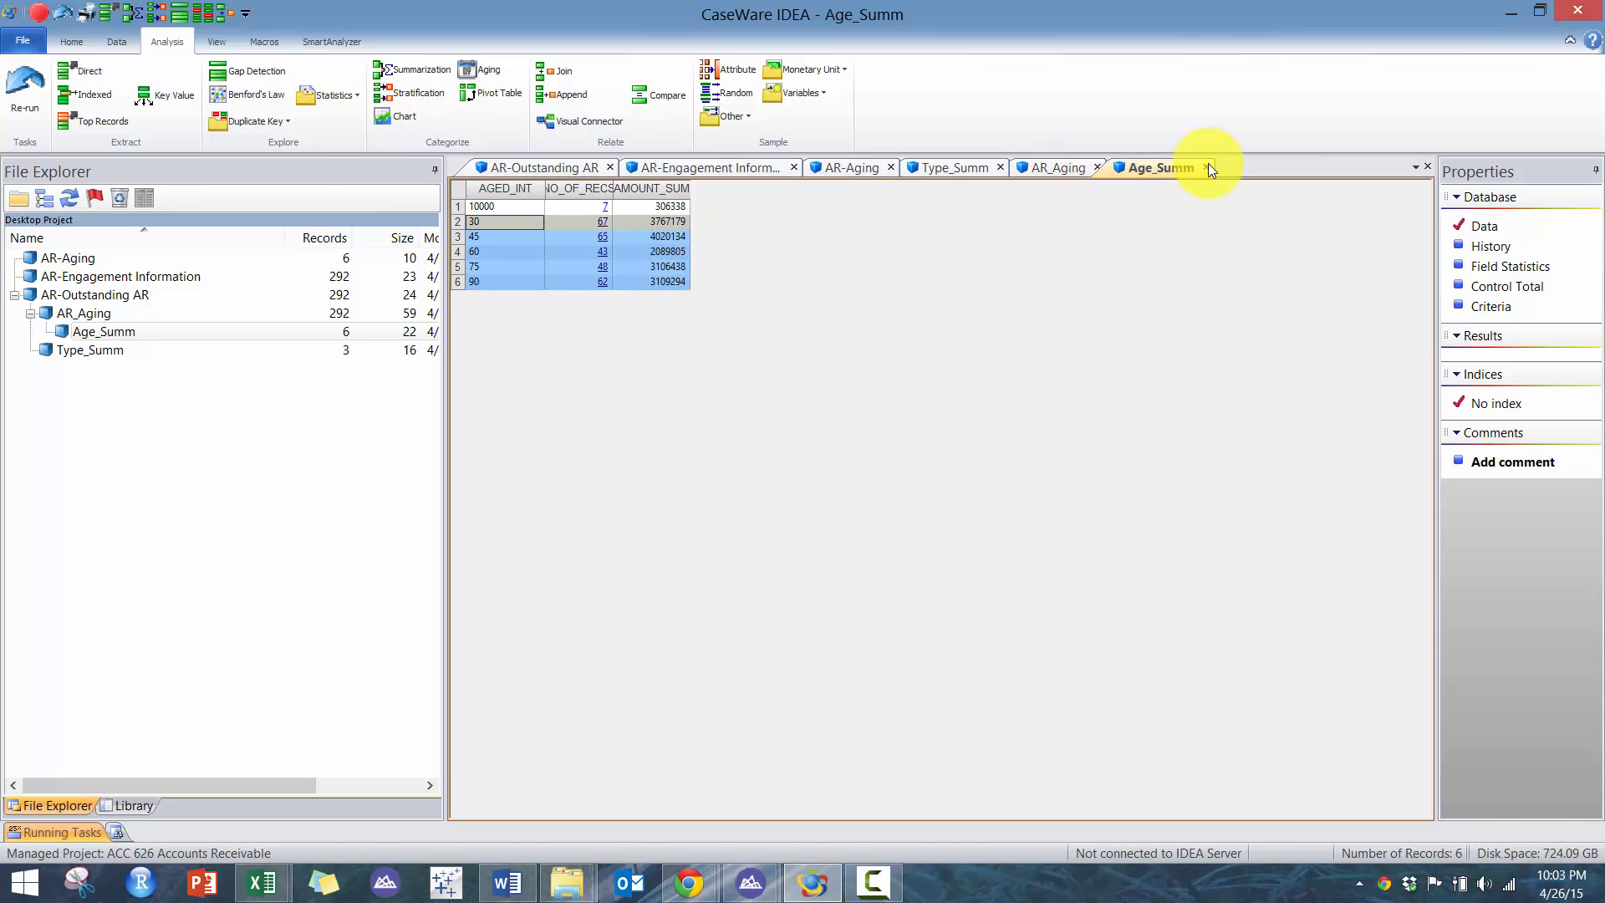
pyautogui.click(1047, 169)
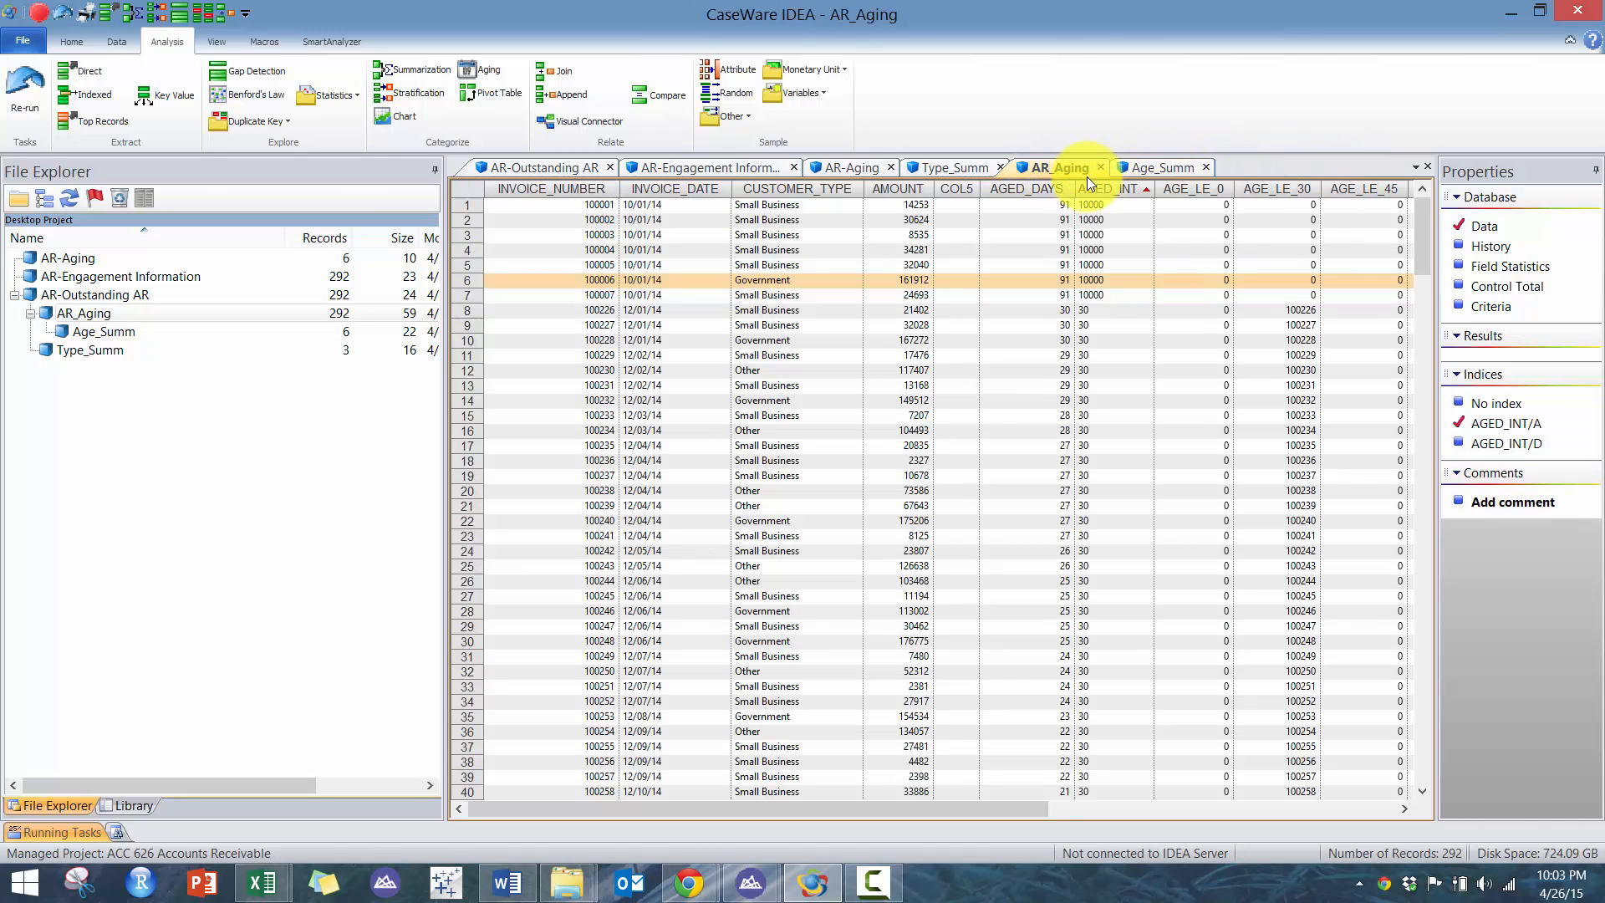
pyautogui.click(1100, 167)
pyautogui.click(999, 168)
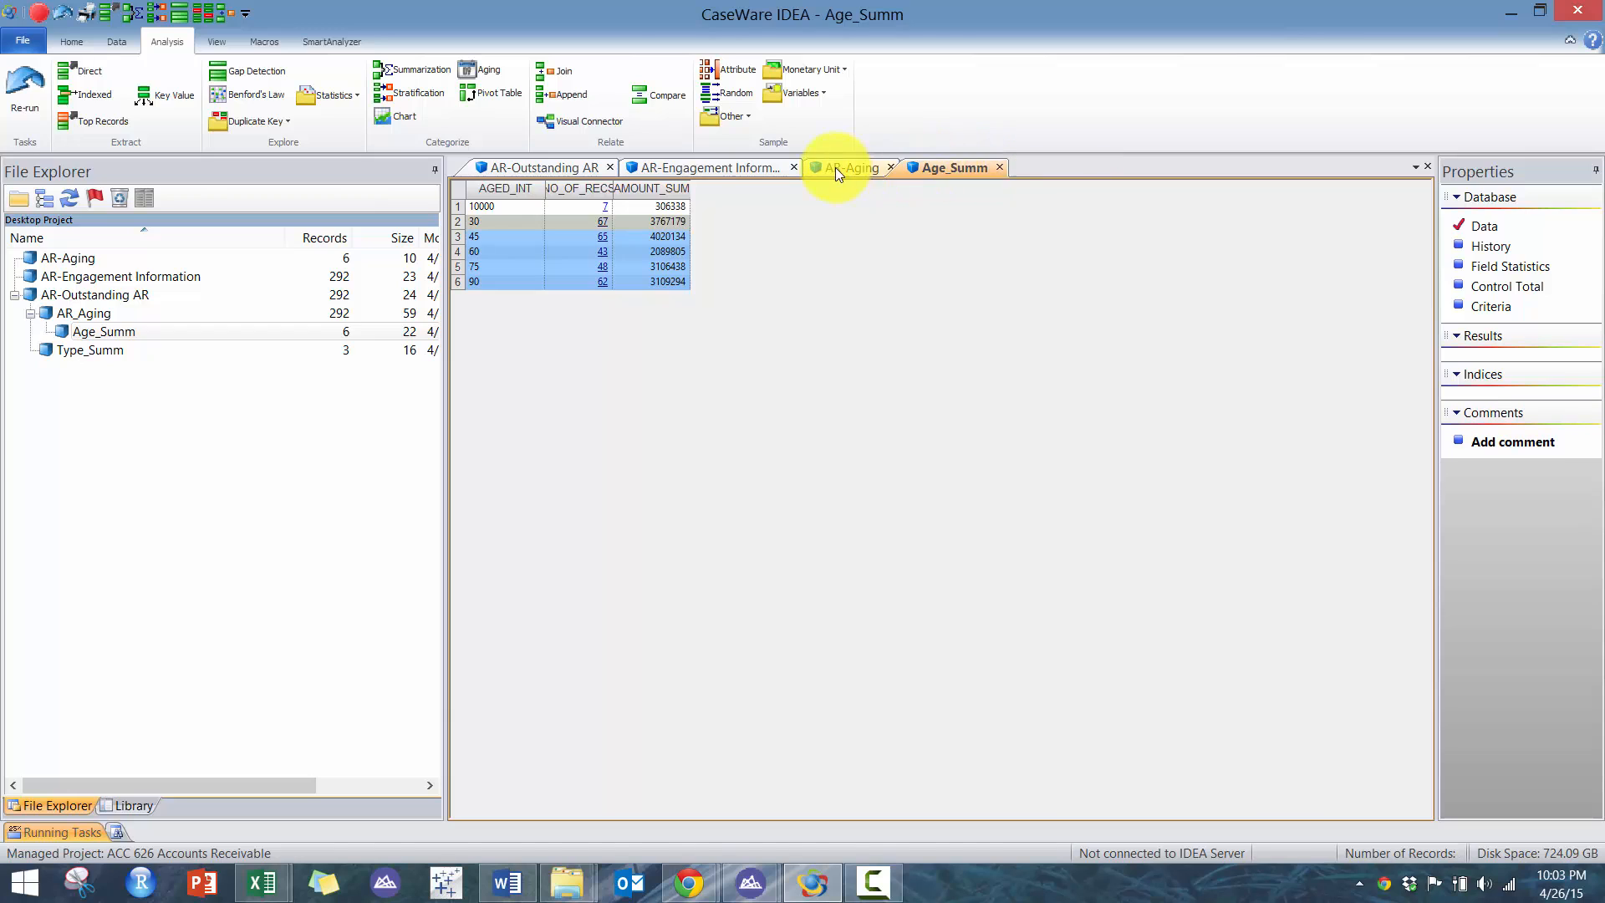
# - Compare the AR-Aging date-range balances against the Age_Summ amount totals
pyautogui.click(870, 169)
pyautogui.click(1484, 226)
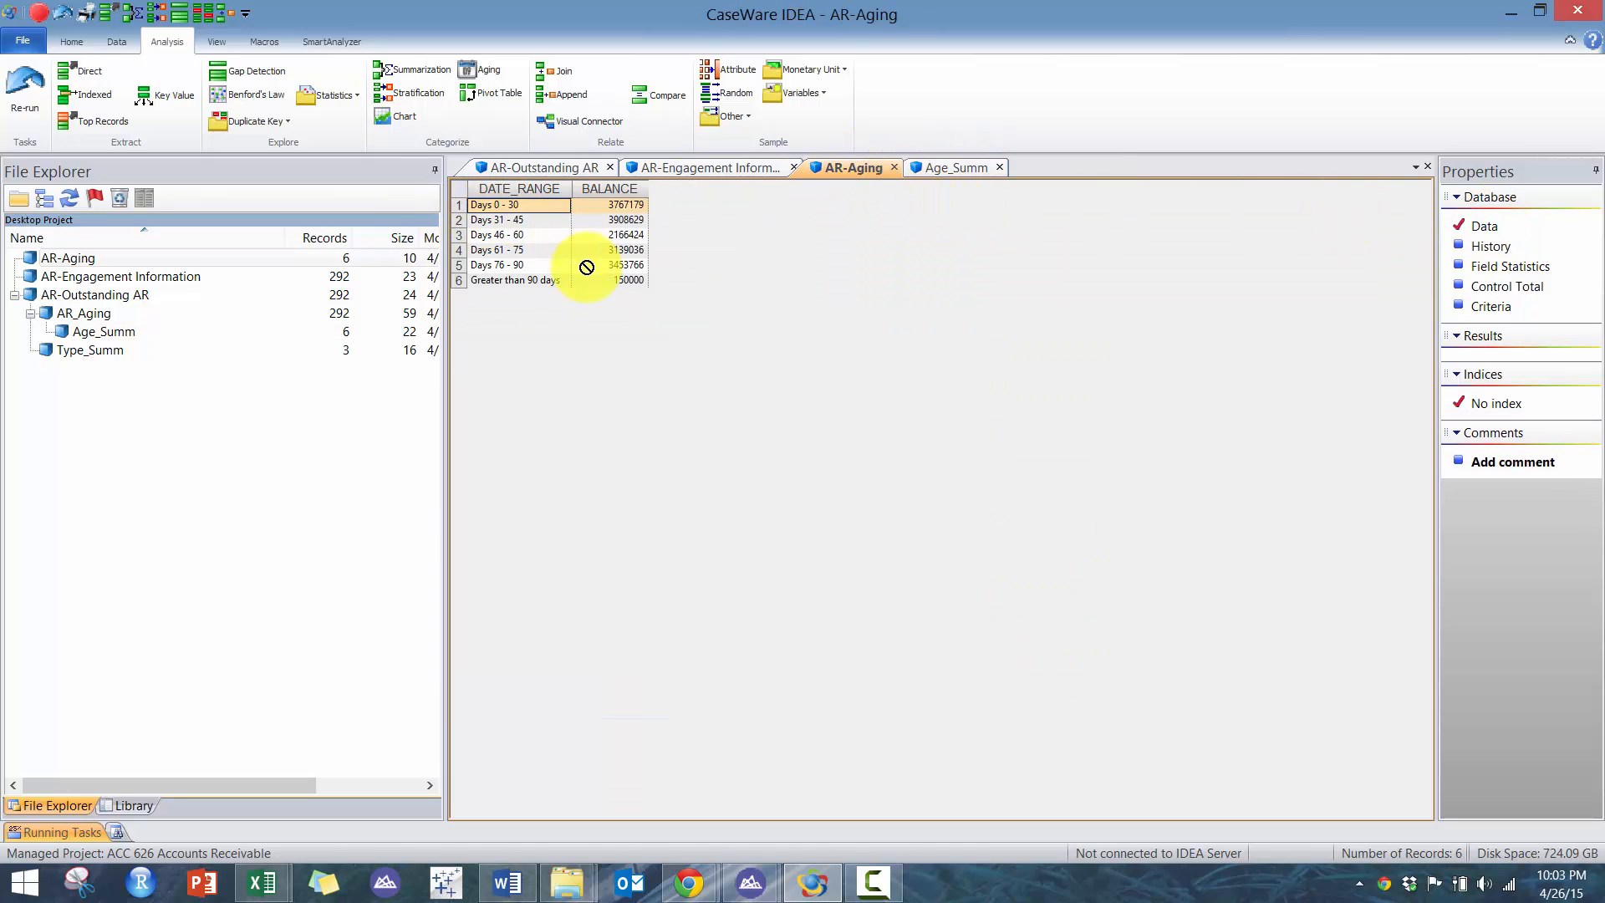
pyautogui.moveTo(556, 206); pyautogui.dragTo(629, 293)
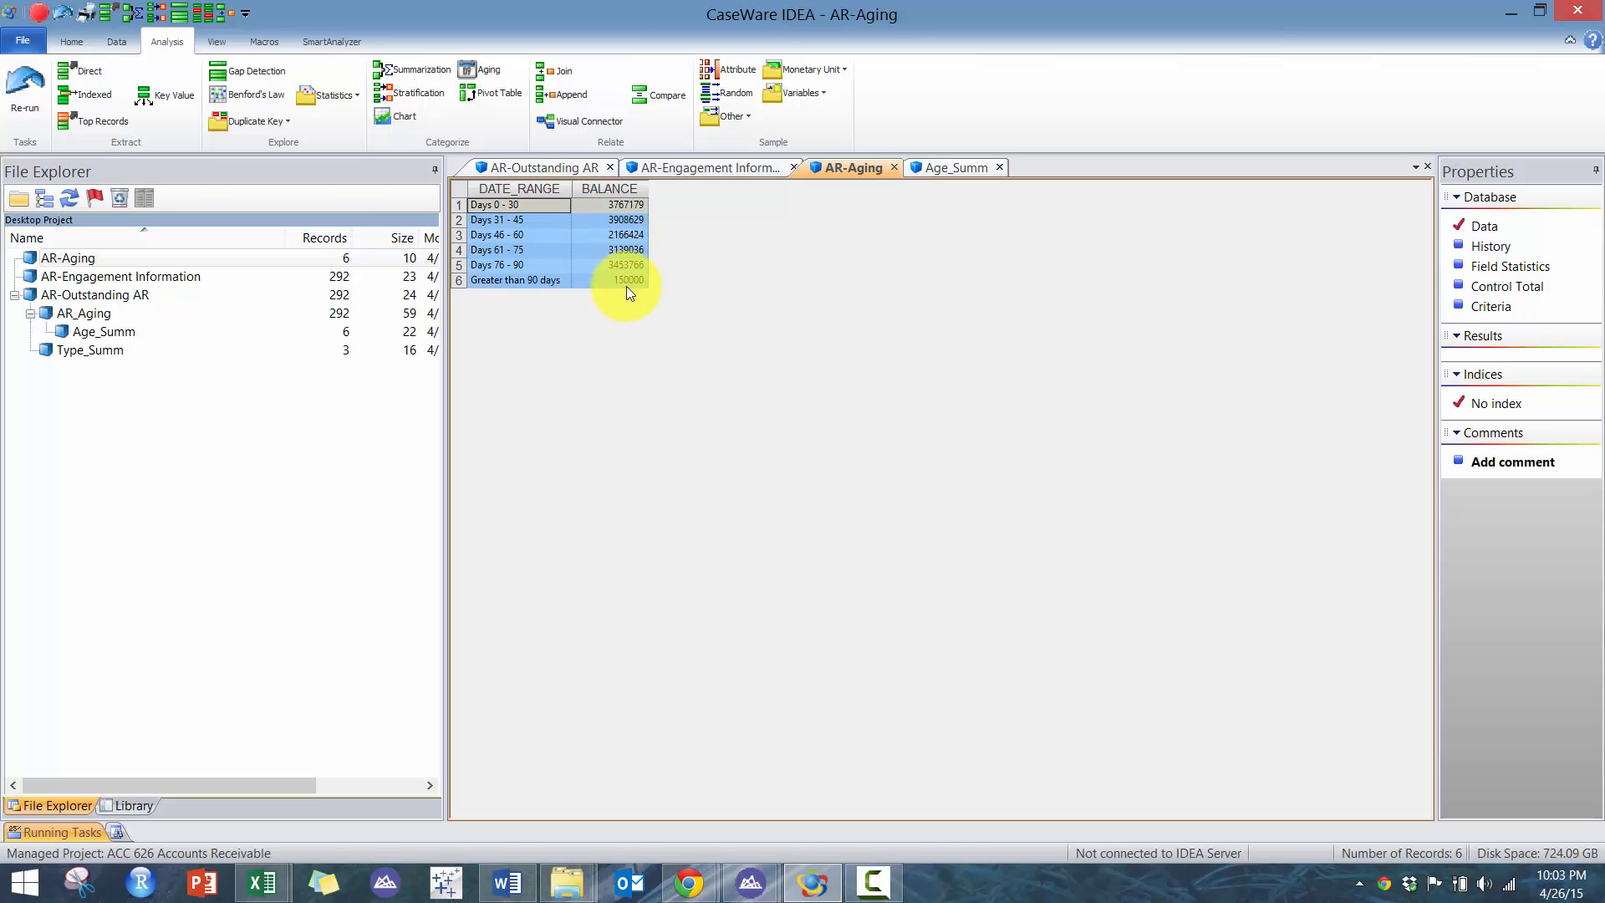
pyautogui.click(946, 166)
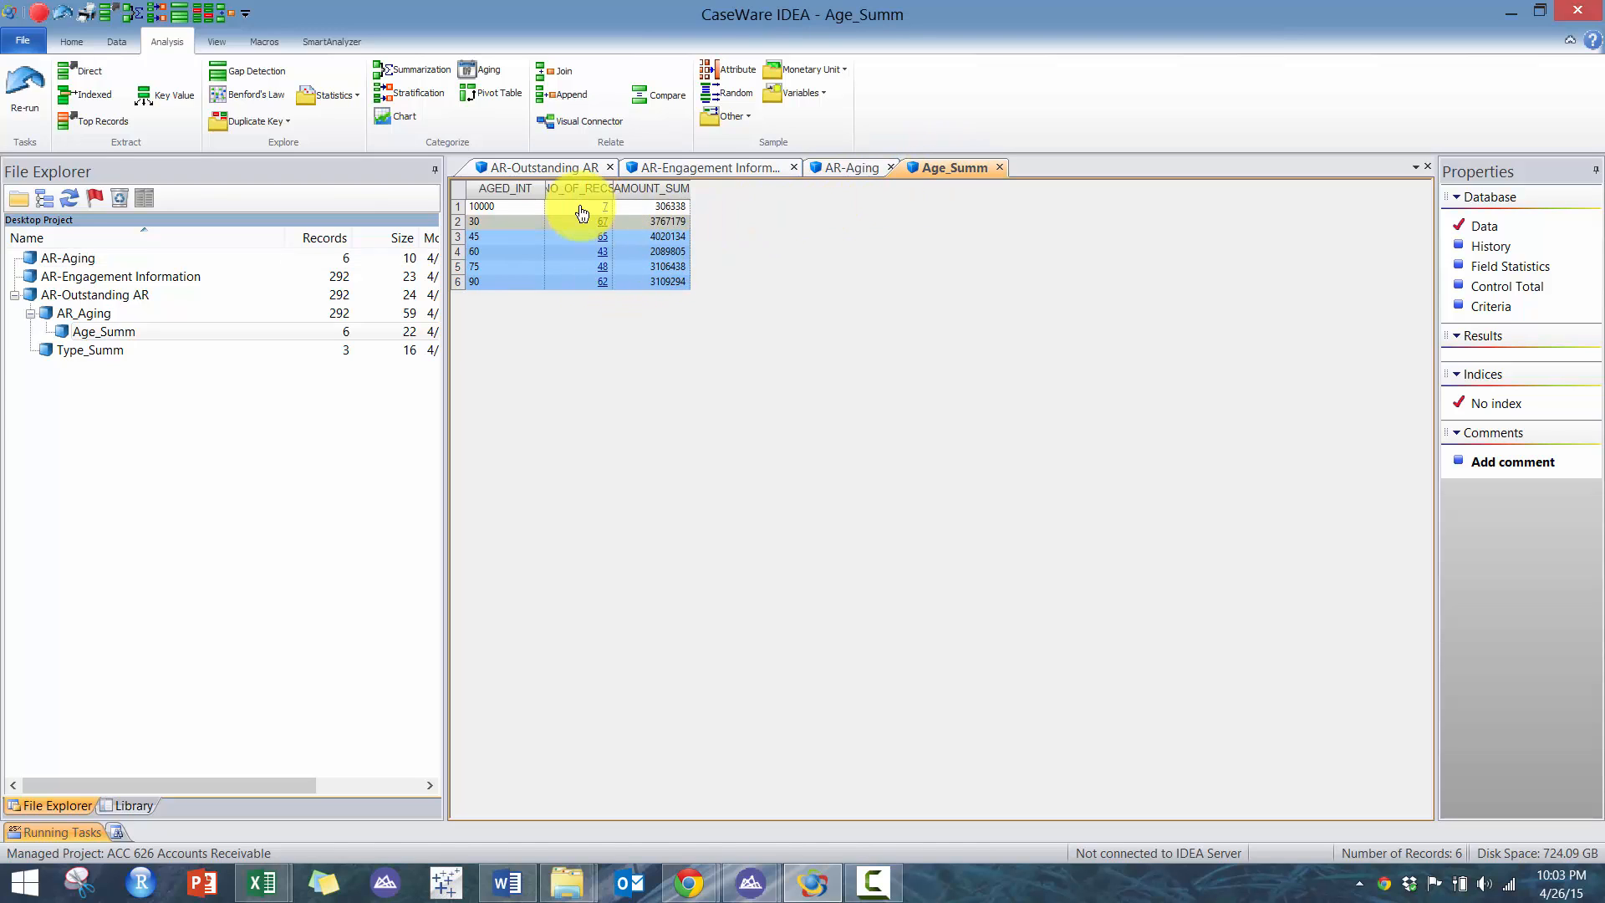
pyautogui.click(855, 167)
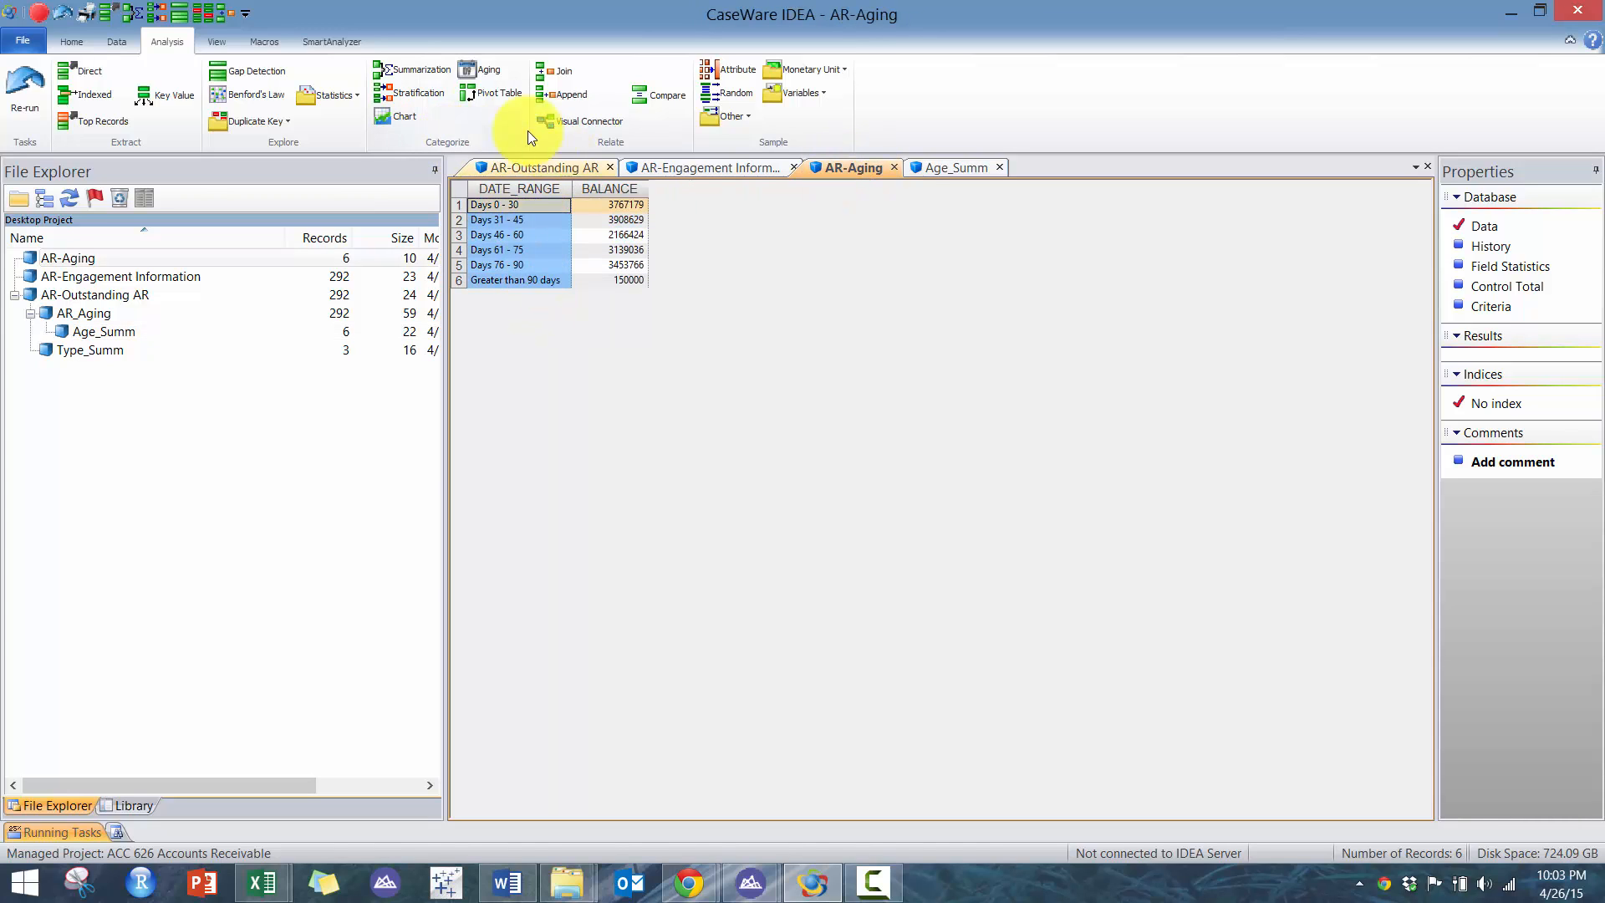
# - Start appending a new virtual character field named DAY to AR-Aging with a length of 10
pyautogui.click(126, 49)
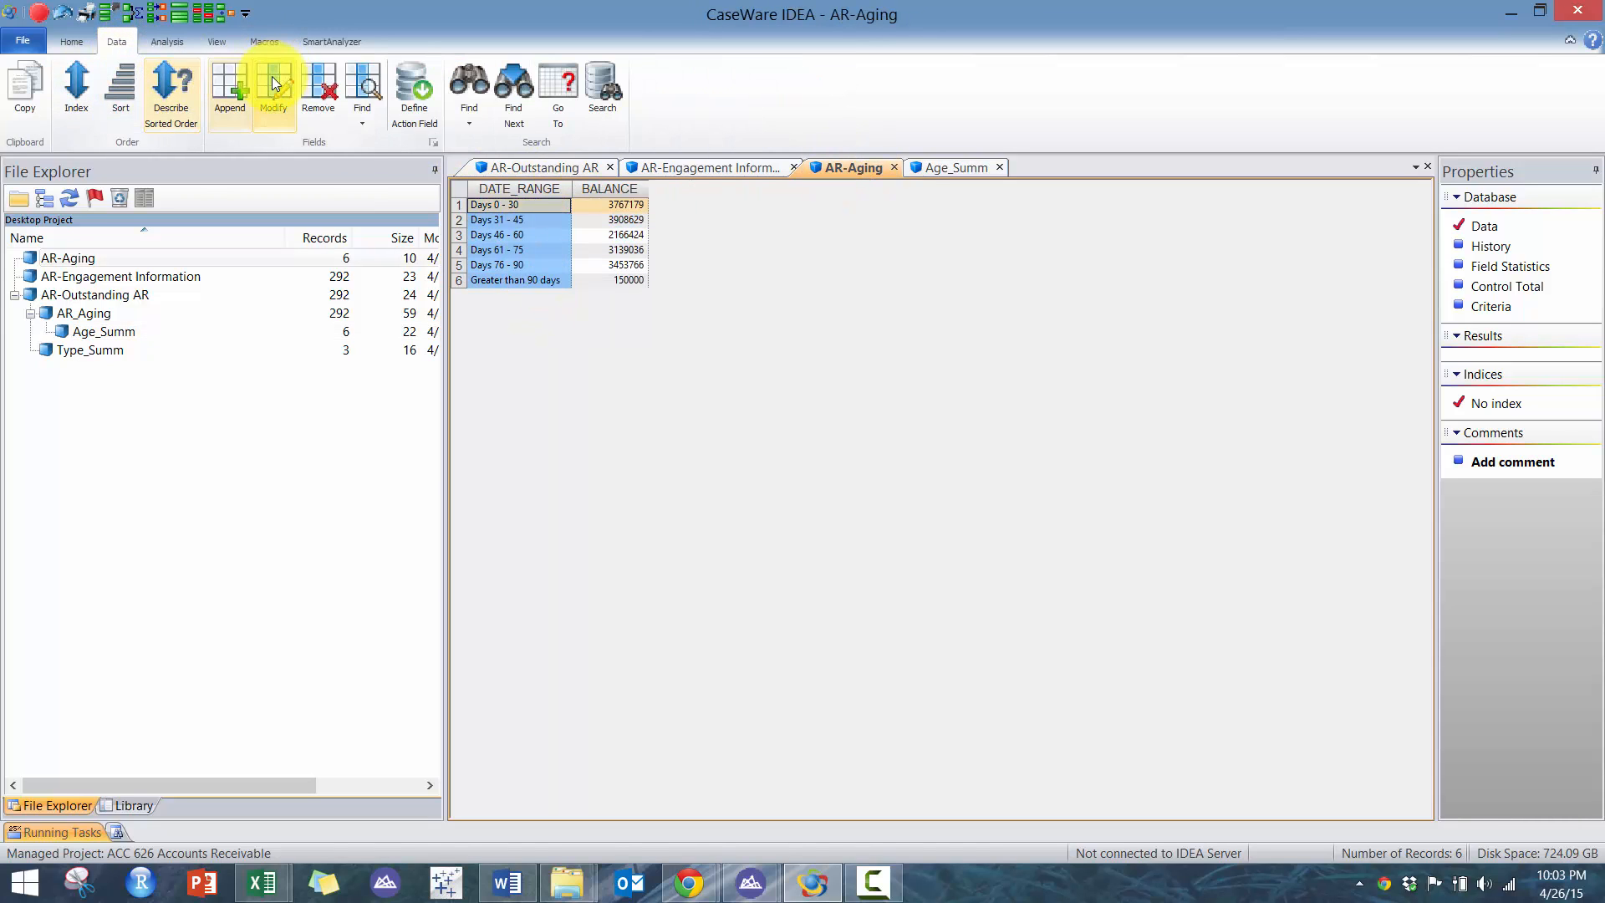
pyautogui.click(233, 85)
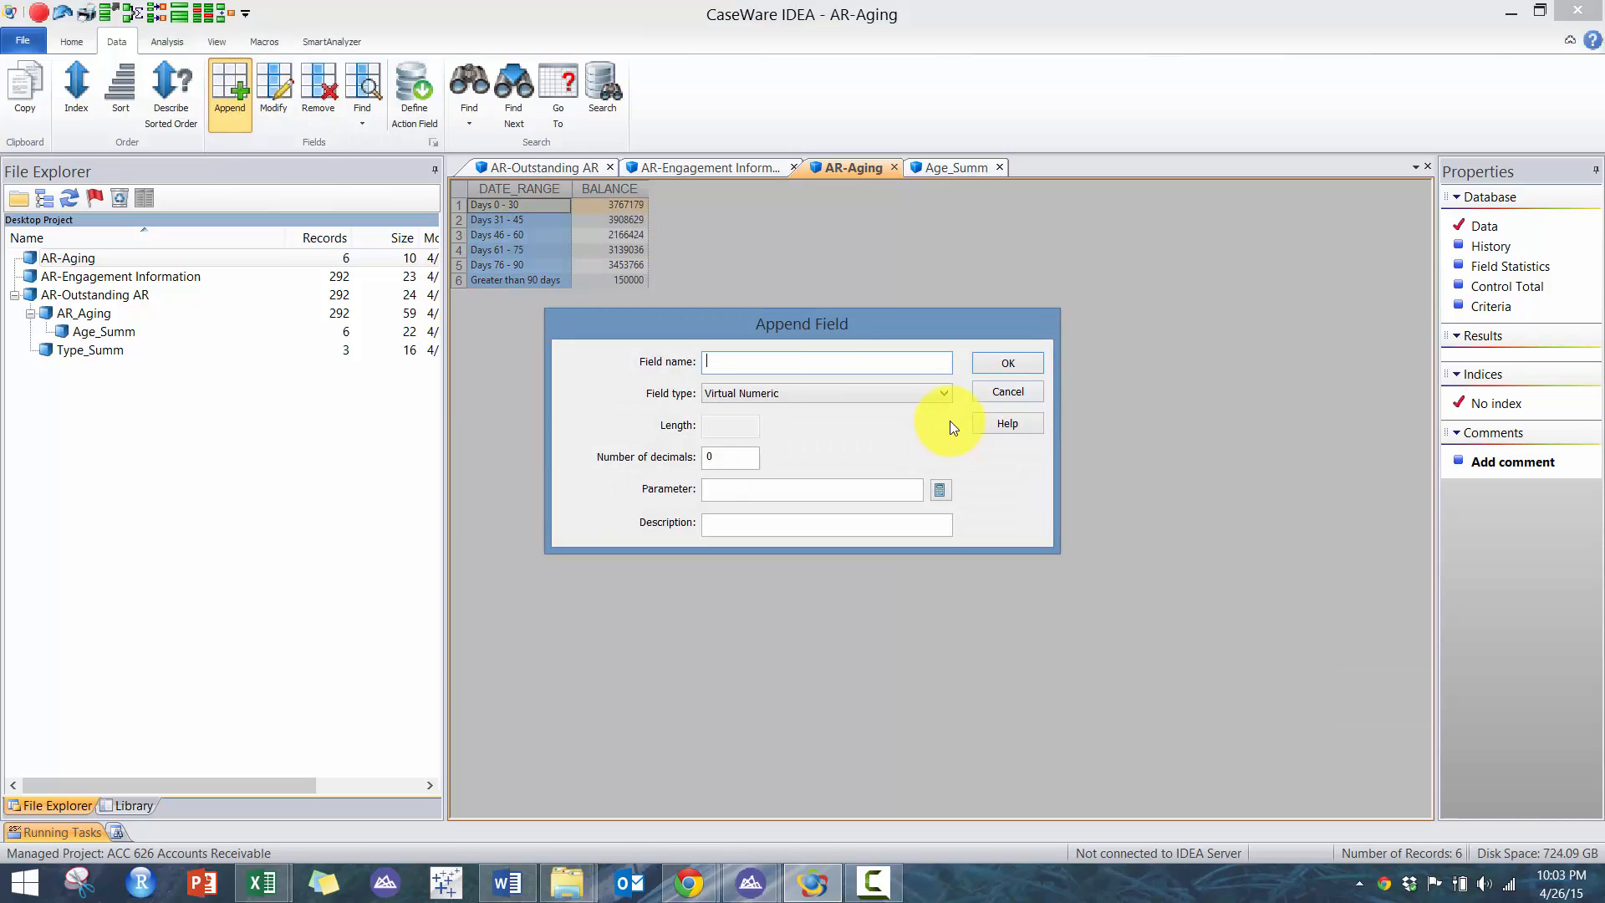
pyautogui.write('DAY')
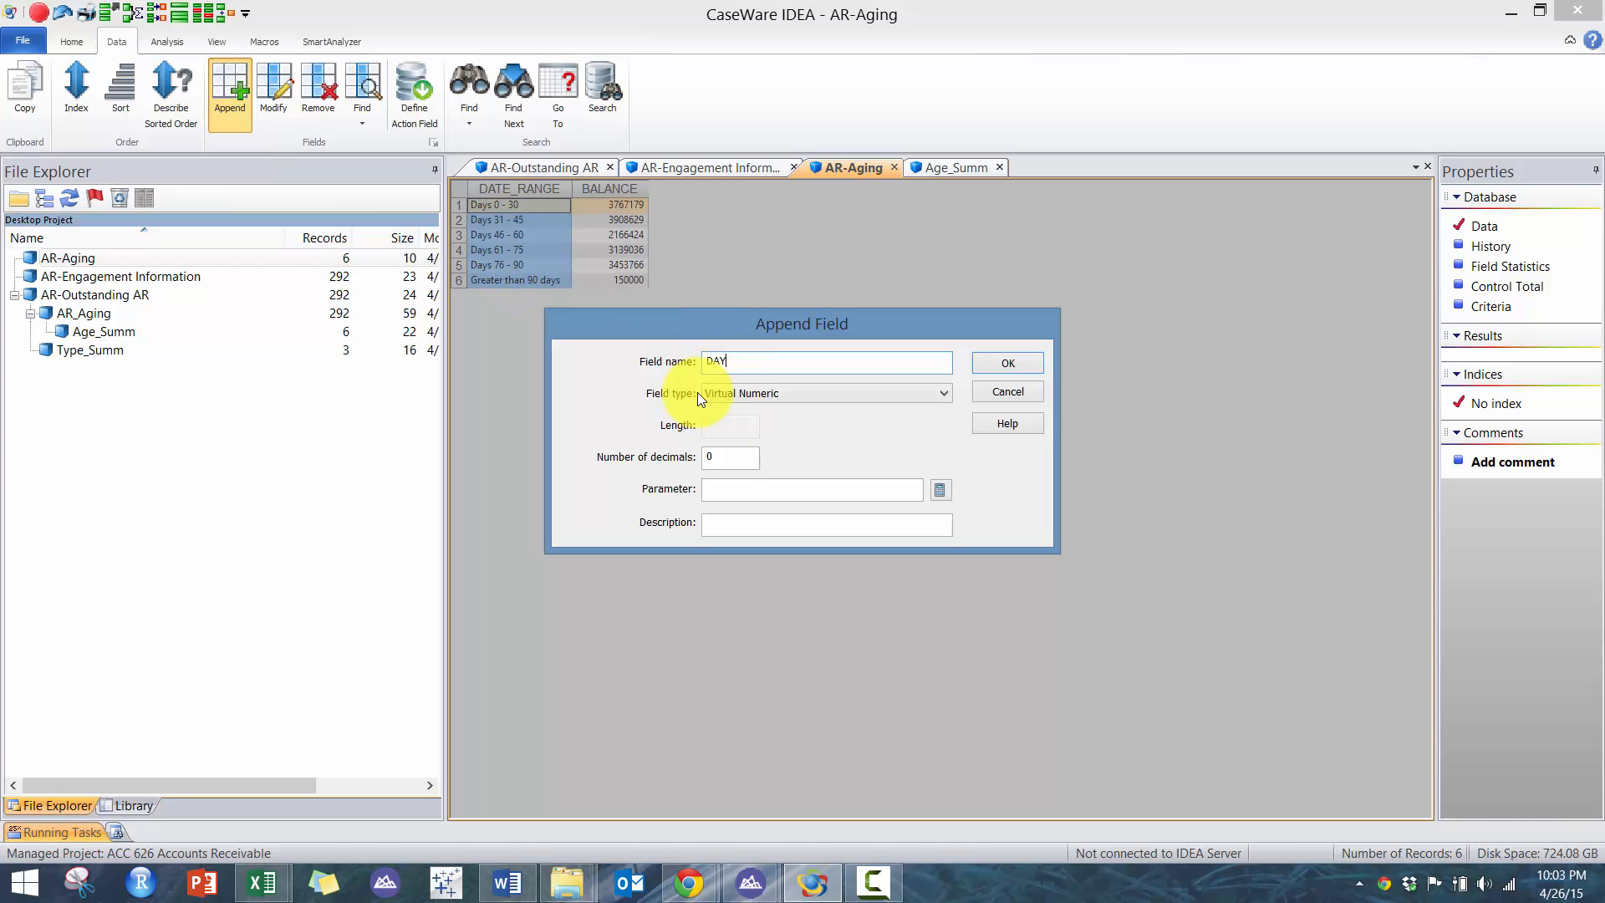
pyautogui.click(798, 396)
pyautogui.scroll(2, 794, 410)
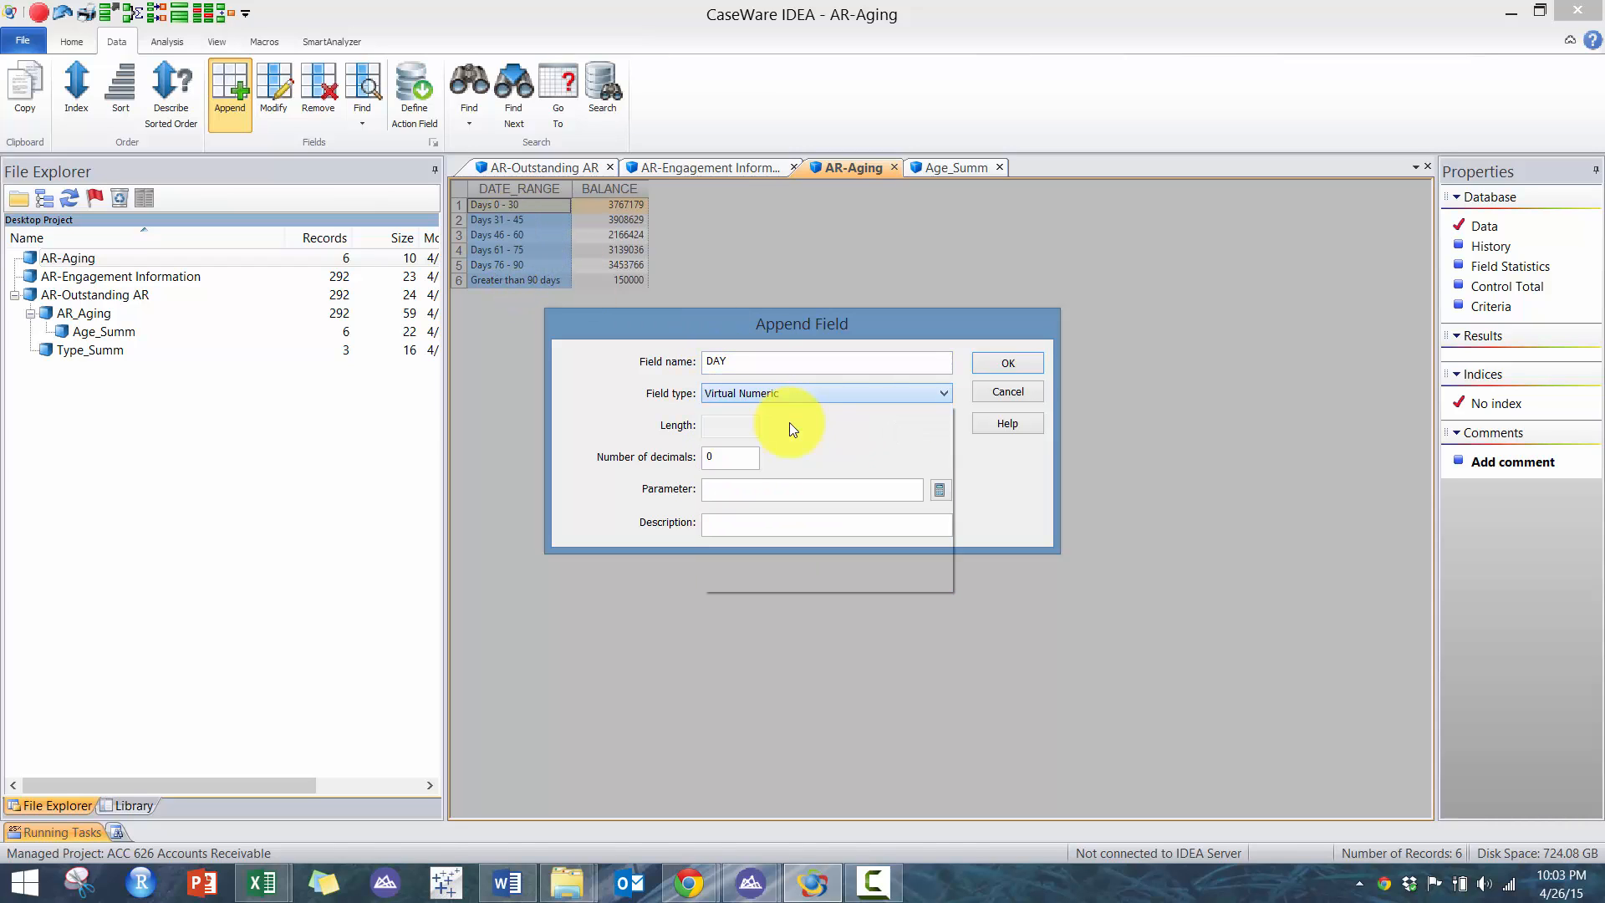
pyautogui.click(789, 423)
pyautogui.click(745, 425)
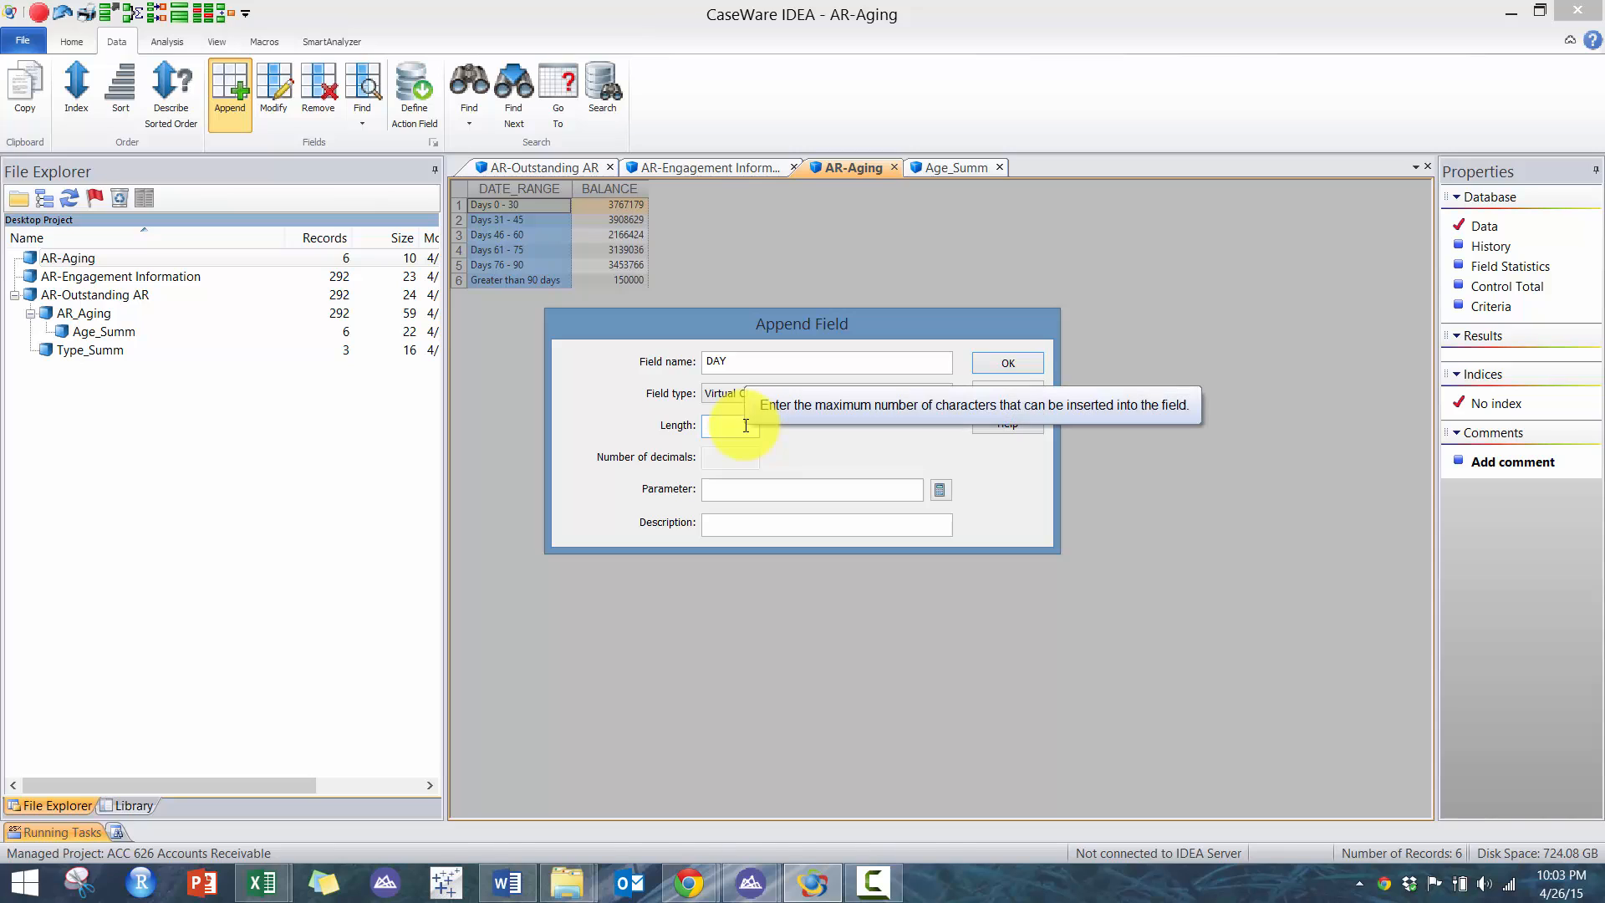
pyautogui.write('10')
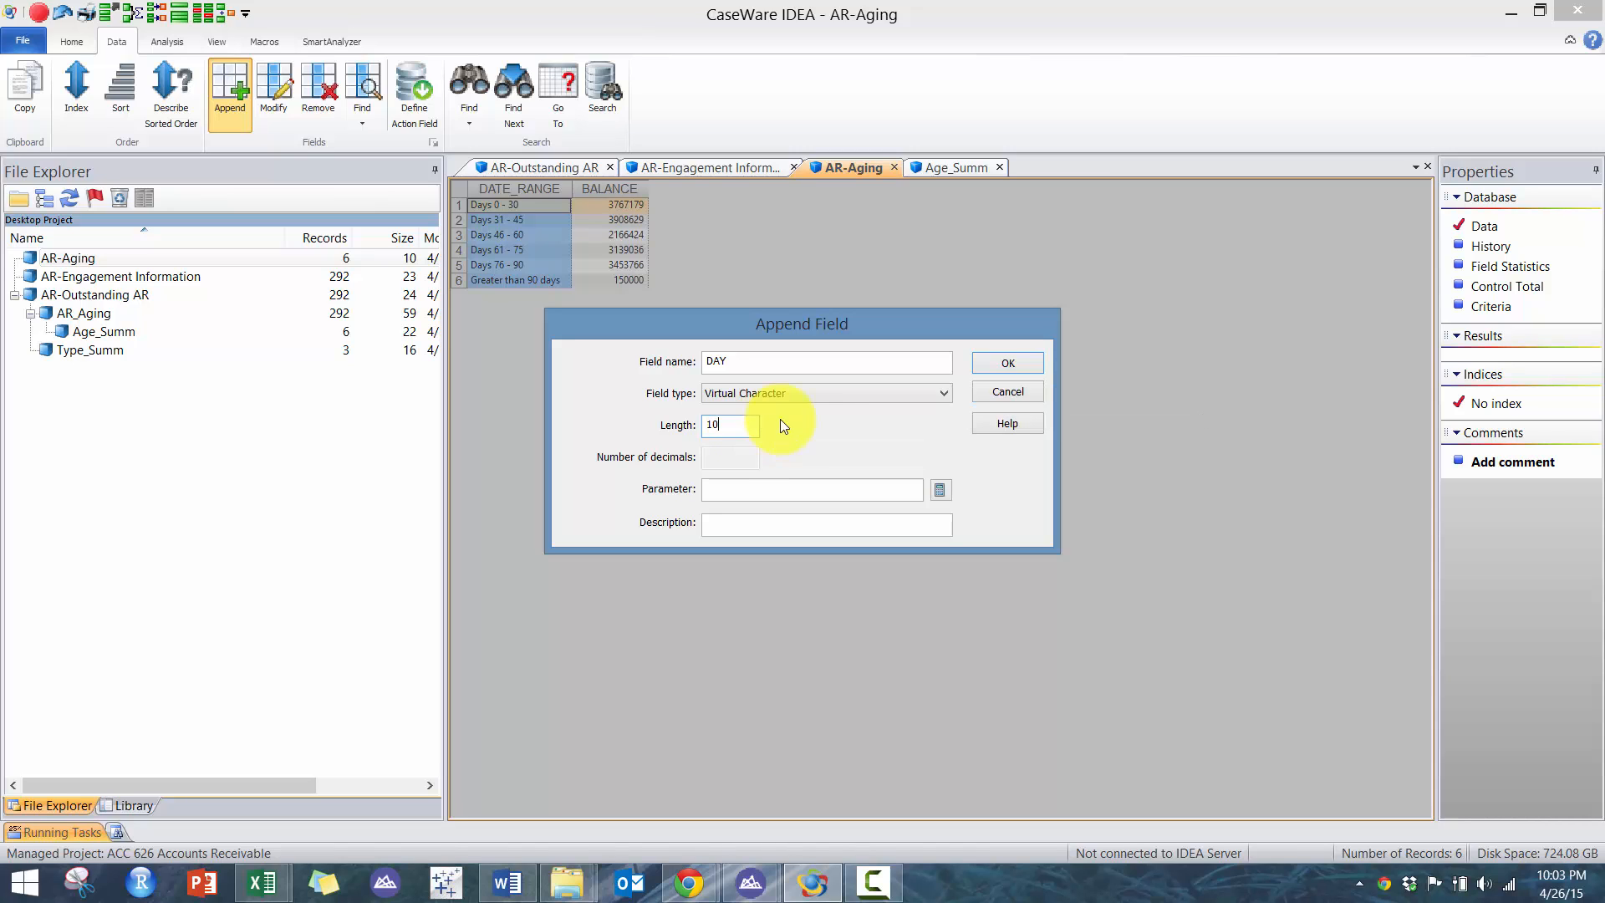
pyautogui.click(945, 493)
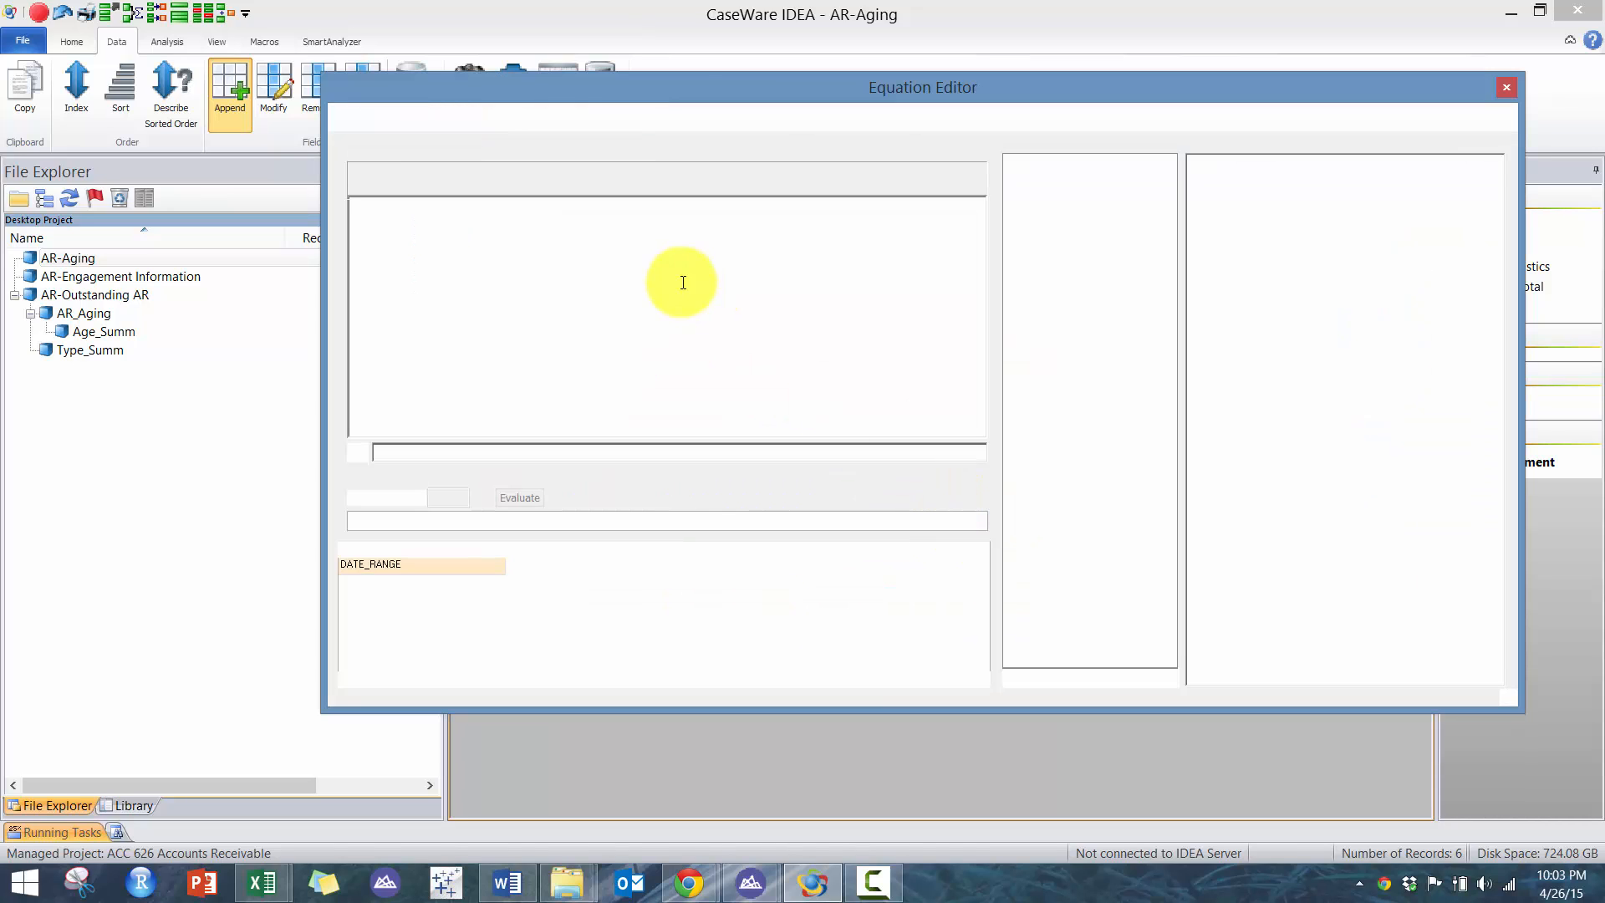
pyautogui.moveTo(697, 100); pyautogui.dragTo(804, 317)
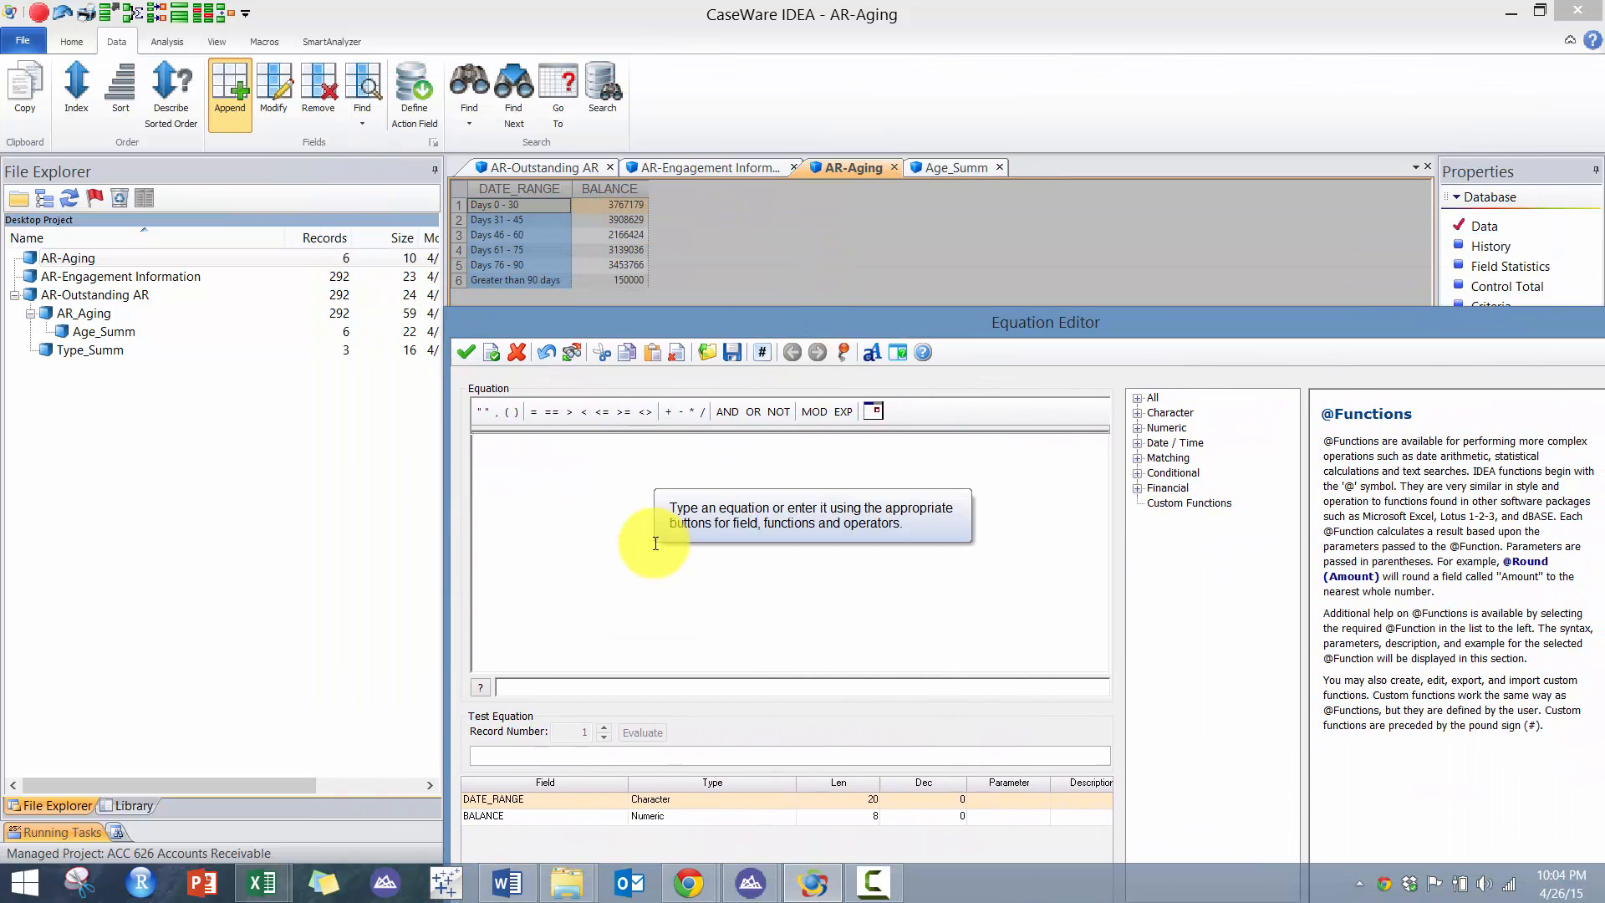
pyautogui.write('@if(')
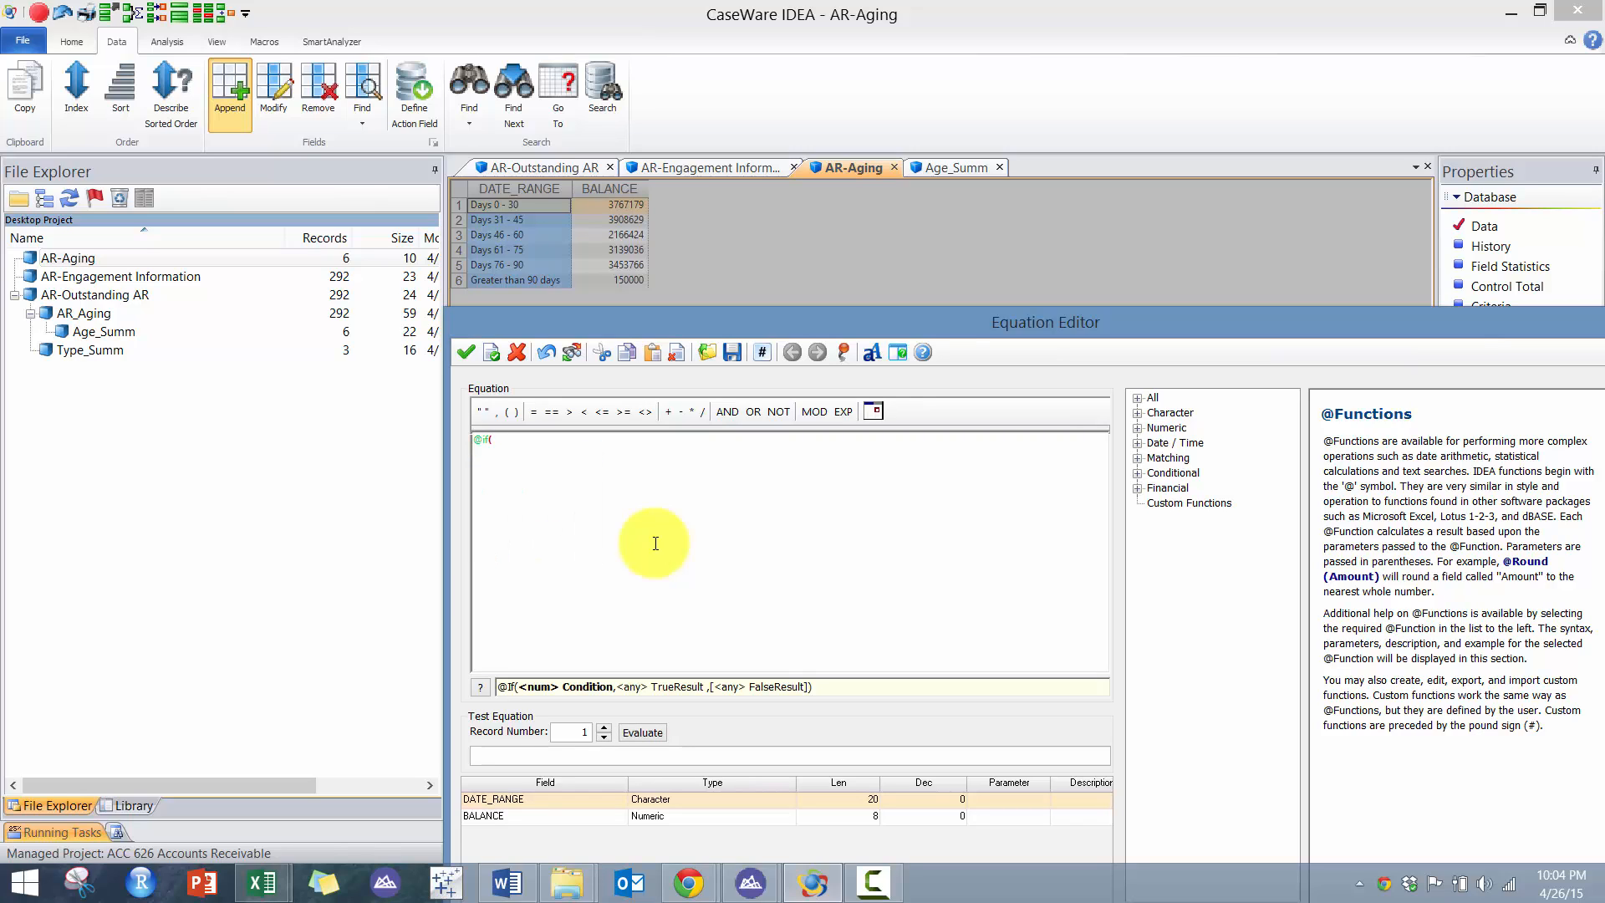
pyautogui.write('DATE_RANGE')
pyautogui.press('Tab')
pyautogui.press('BackSpace')
pyautogui.press('BackSpace')
pyautogui.press('BackSpace')
pyautogui.write('GE<>"Greater than 90 days",')
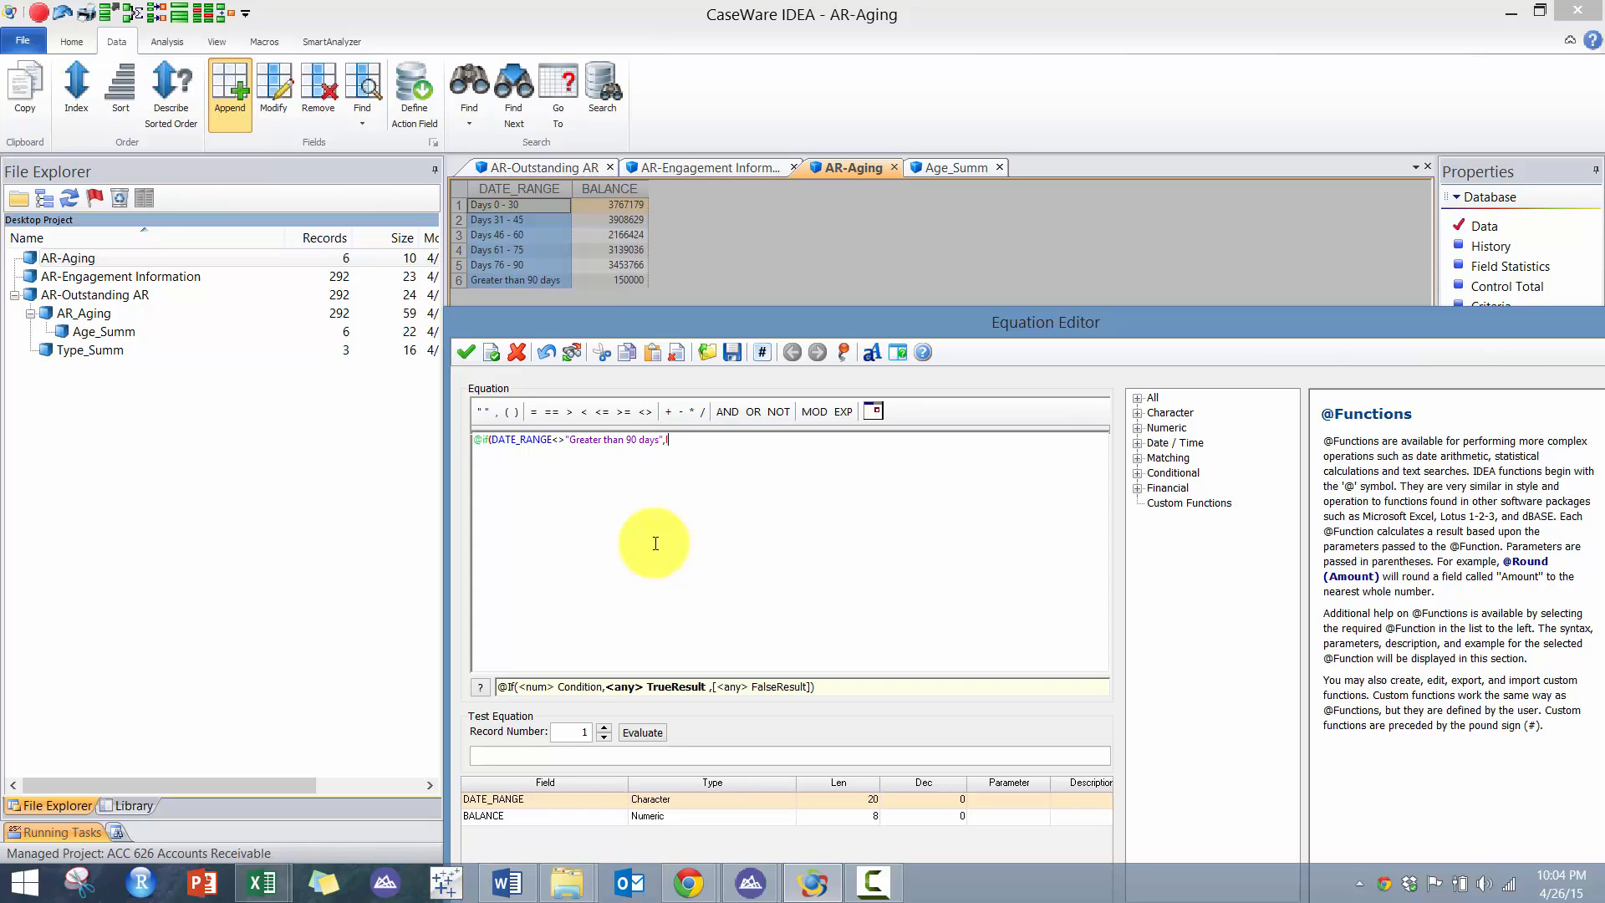
pyautogui.write('@le')
pyautogui.write('ft(DATE_RANGE,2')
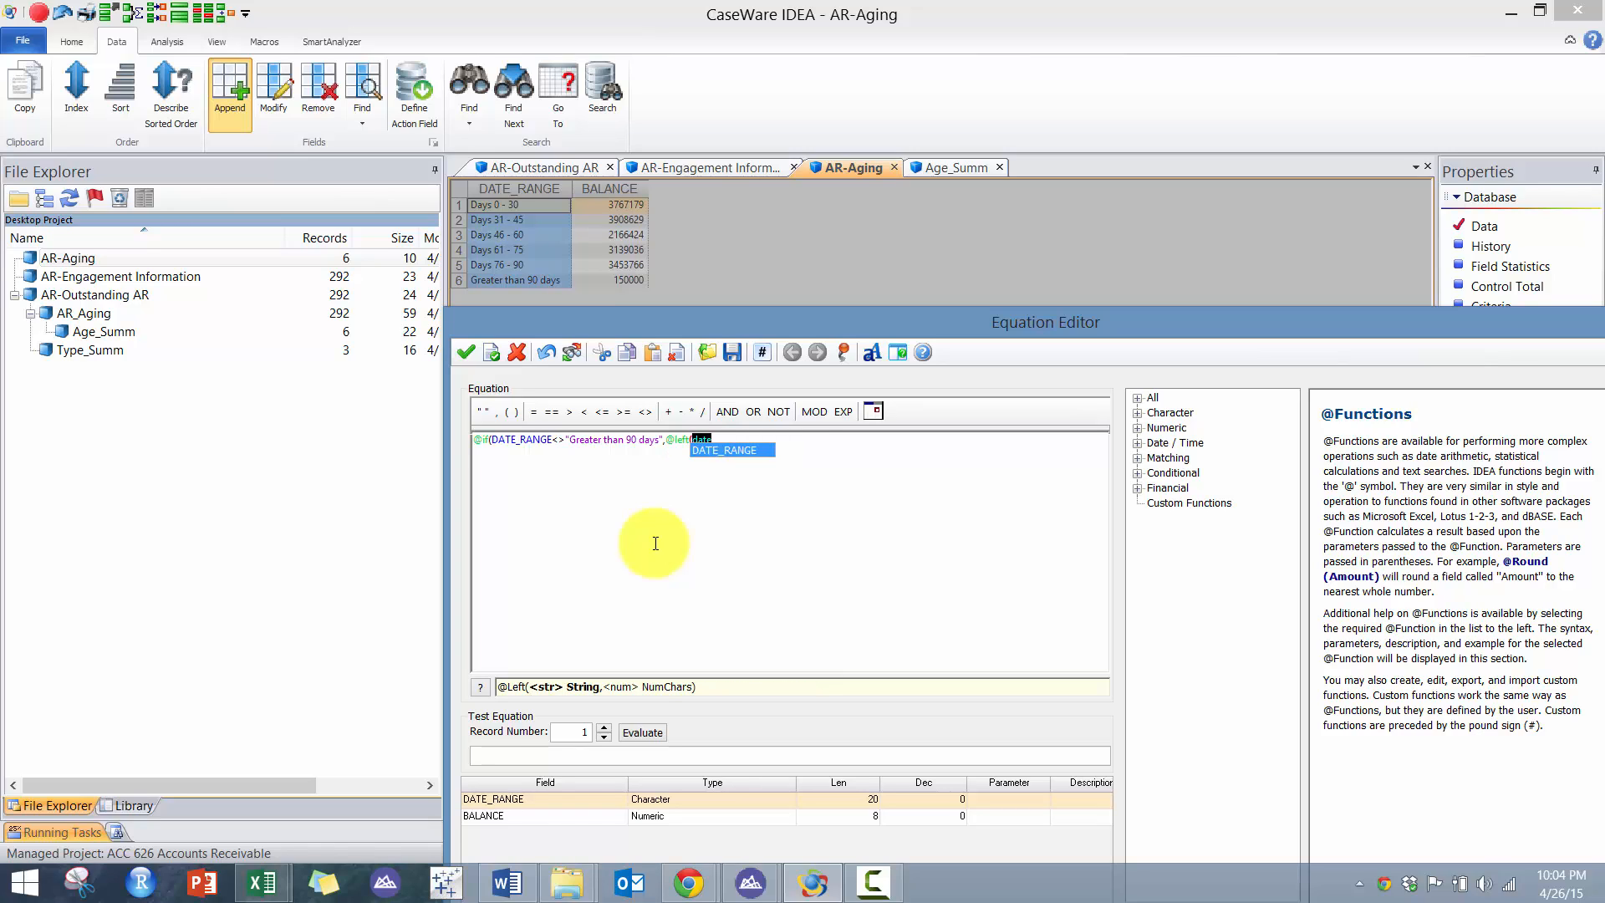
pyautogui.write(')')
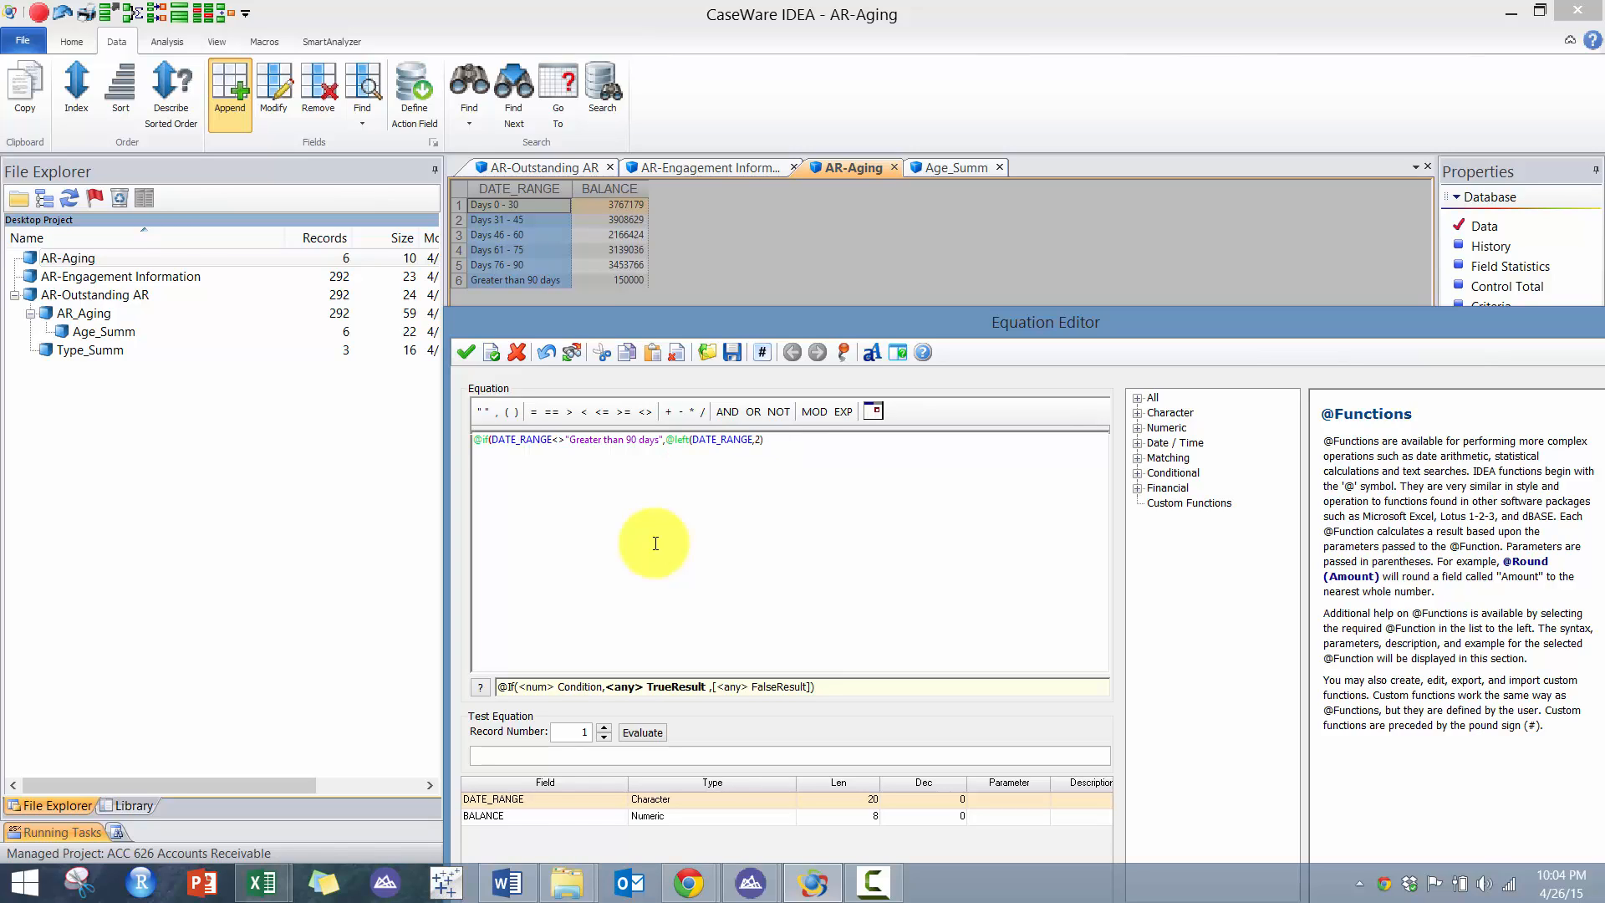
pyautogui.write(',')
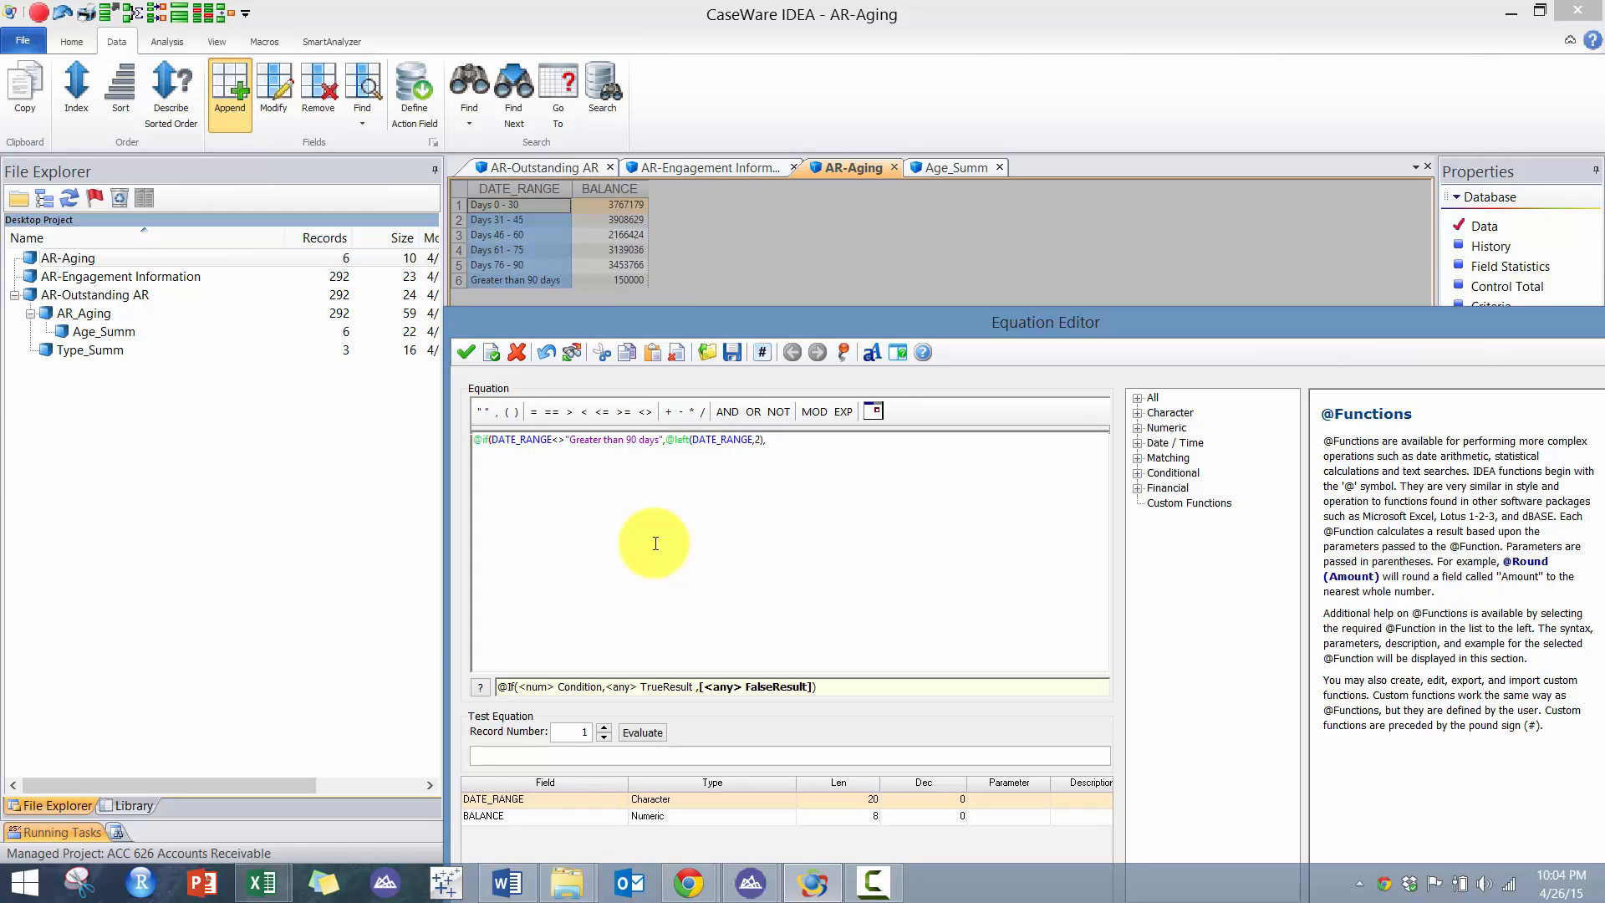
pyautogui.write('"10000")')
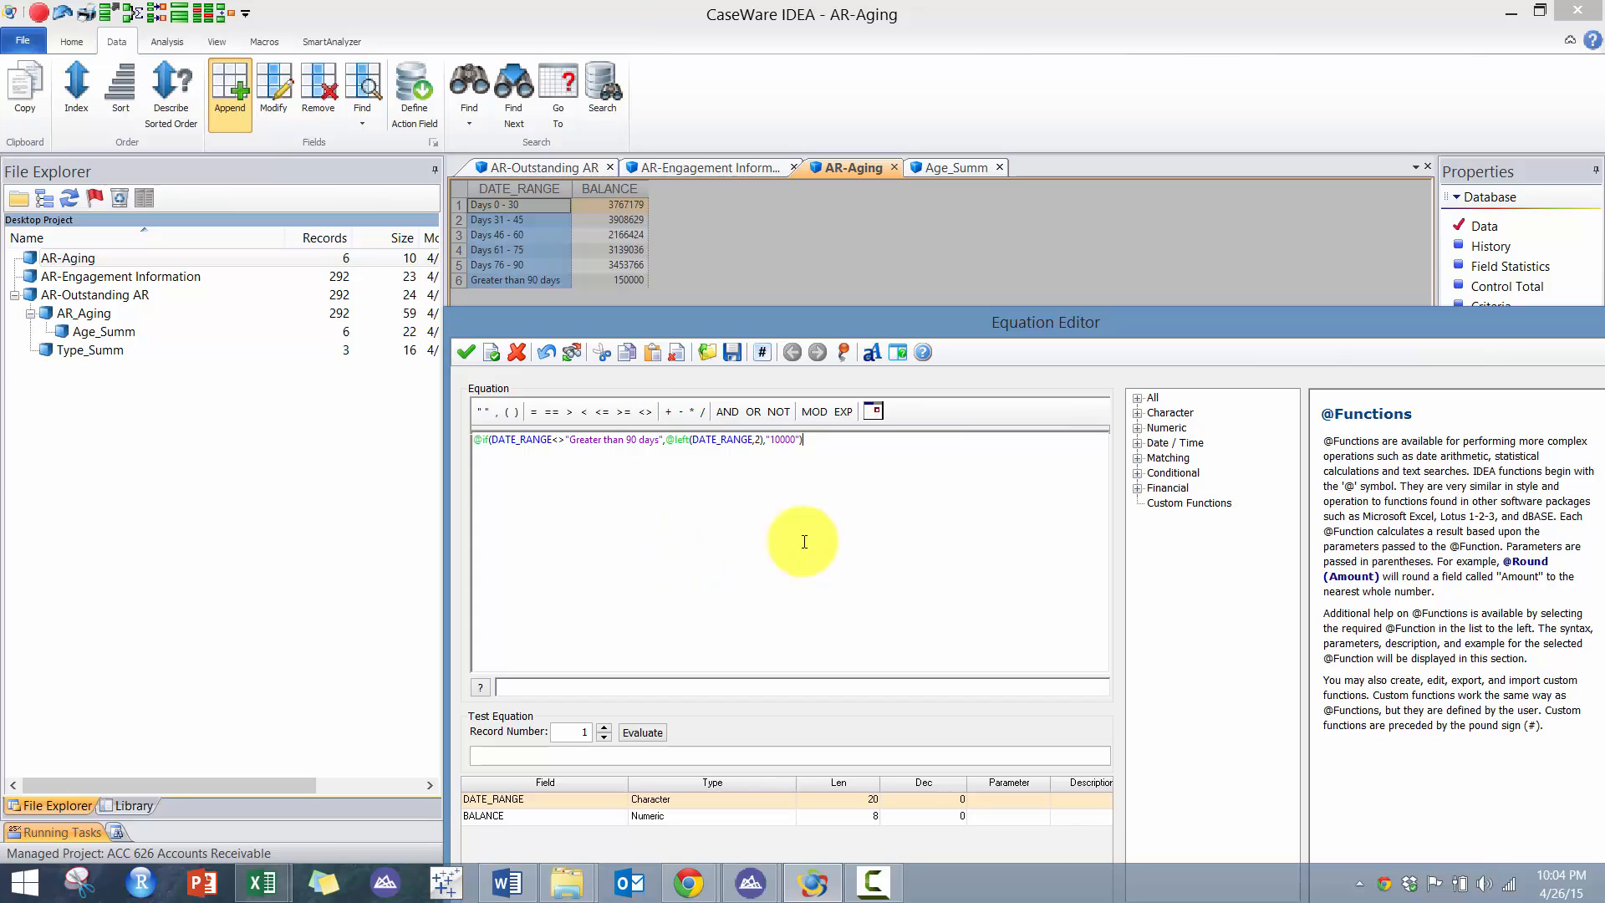
pyautogui.click(468, 352)
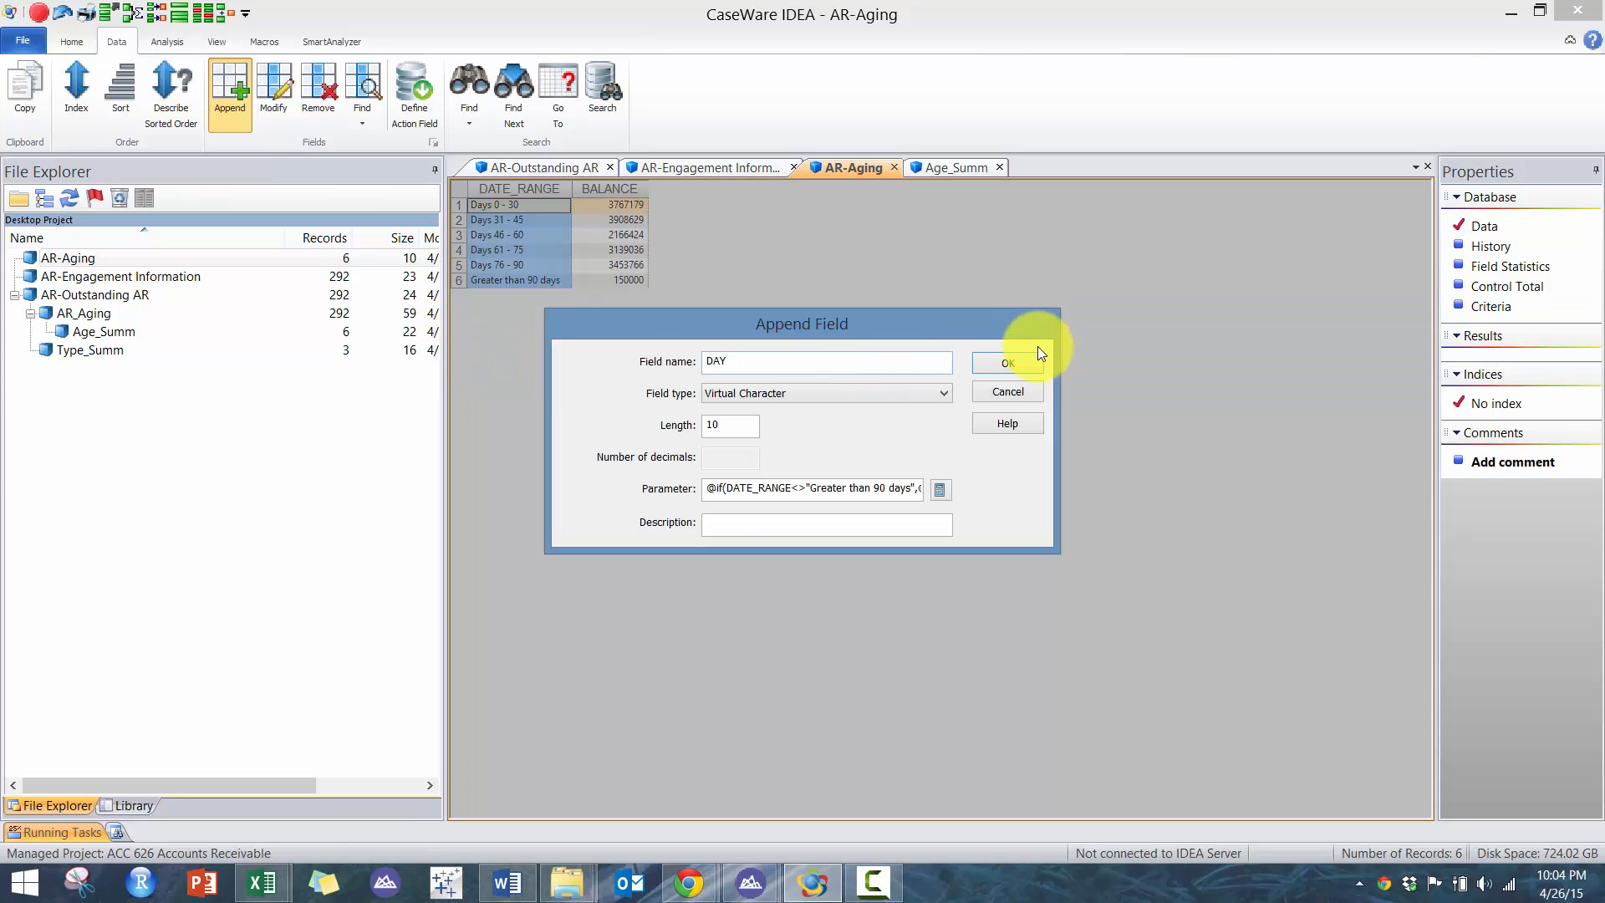
pyautogui.click(1015, 364)
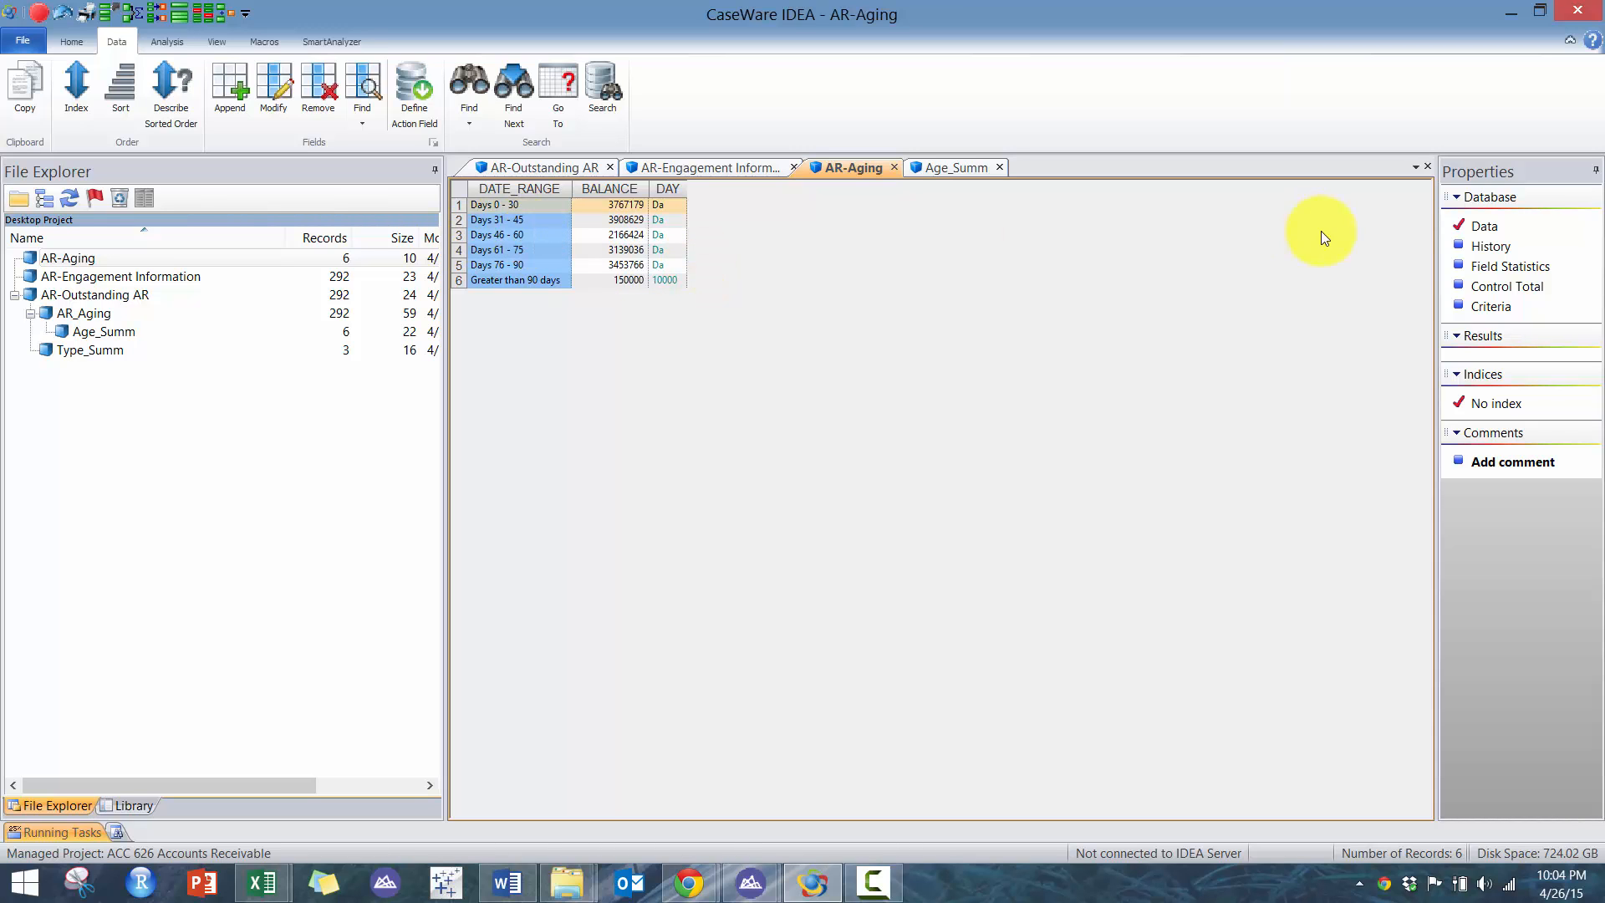
pyautogui.doubleClick(658, 239)
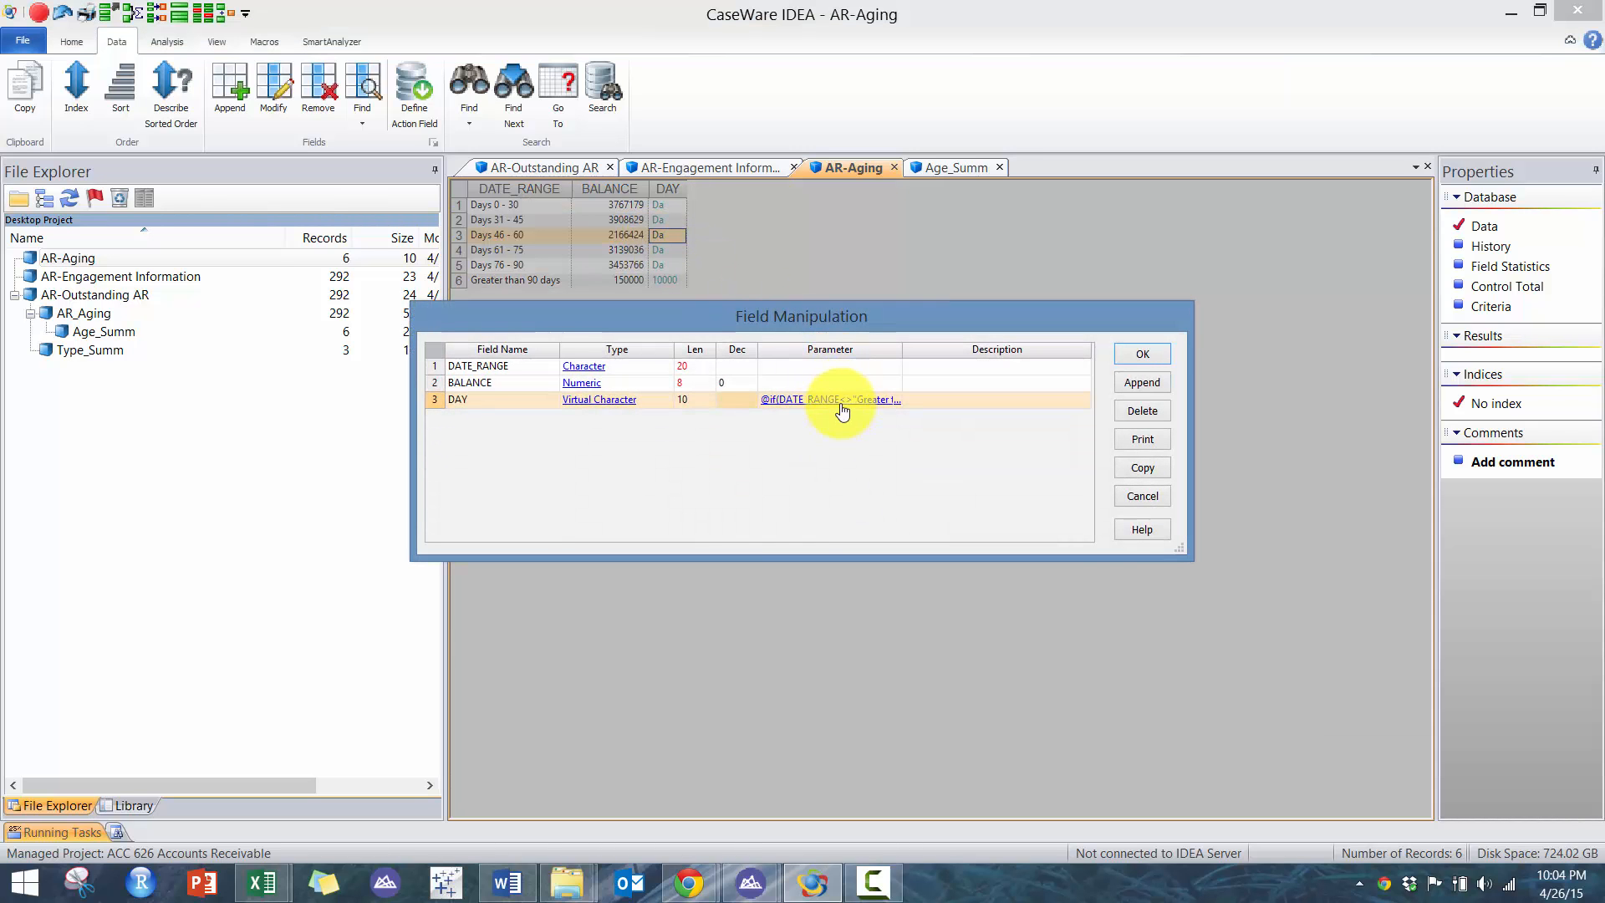
pyautogui.click(841, 401)
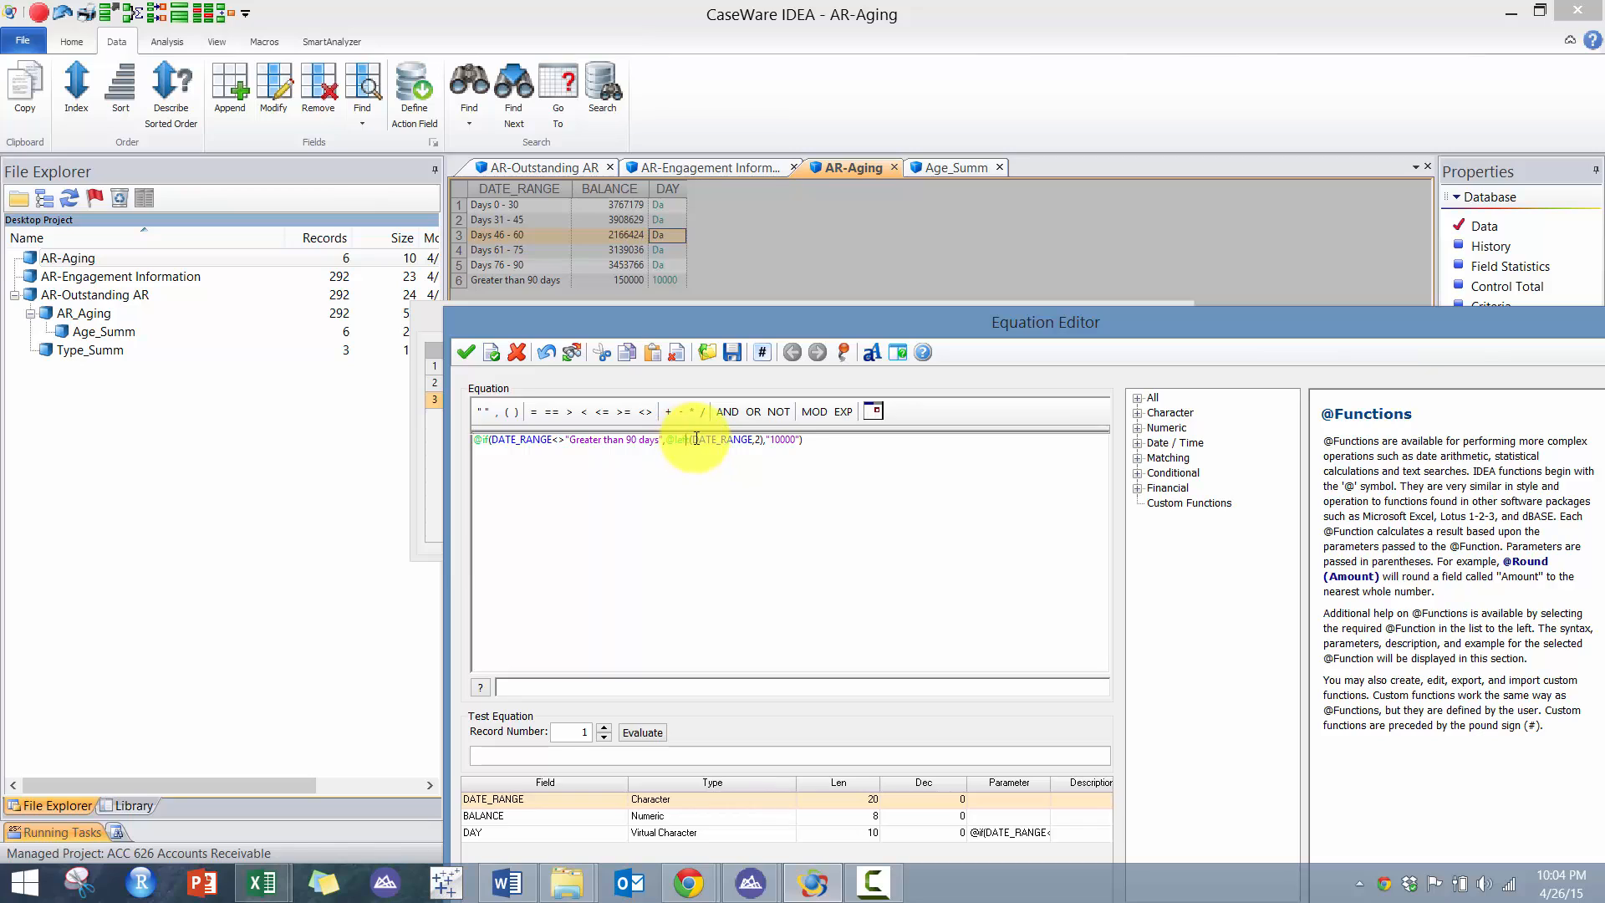
pyautogui.click(693, 440)
pyautogui.press('BackSpace')
pyautogui.press('BackSpace')
pyautogui.press('BackSpace')
pyautogui.press('BackSpace')
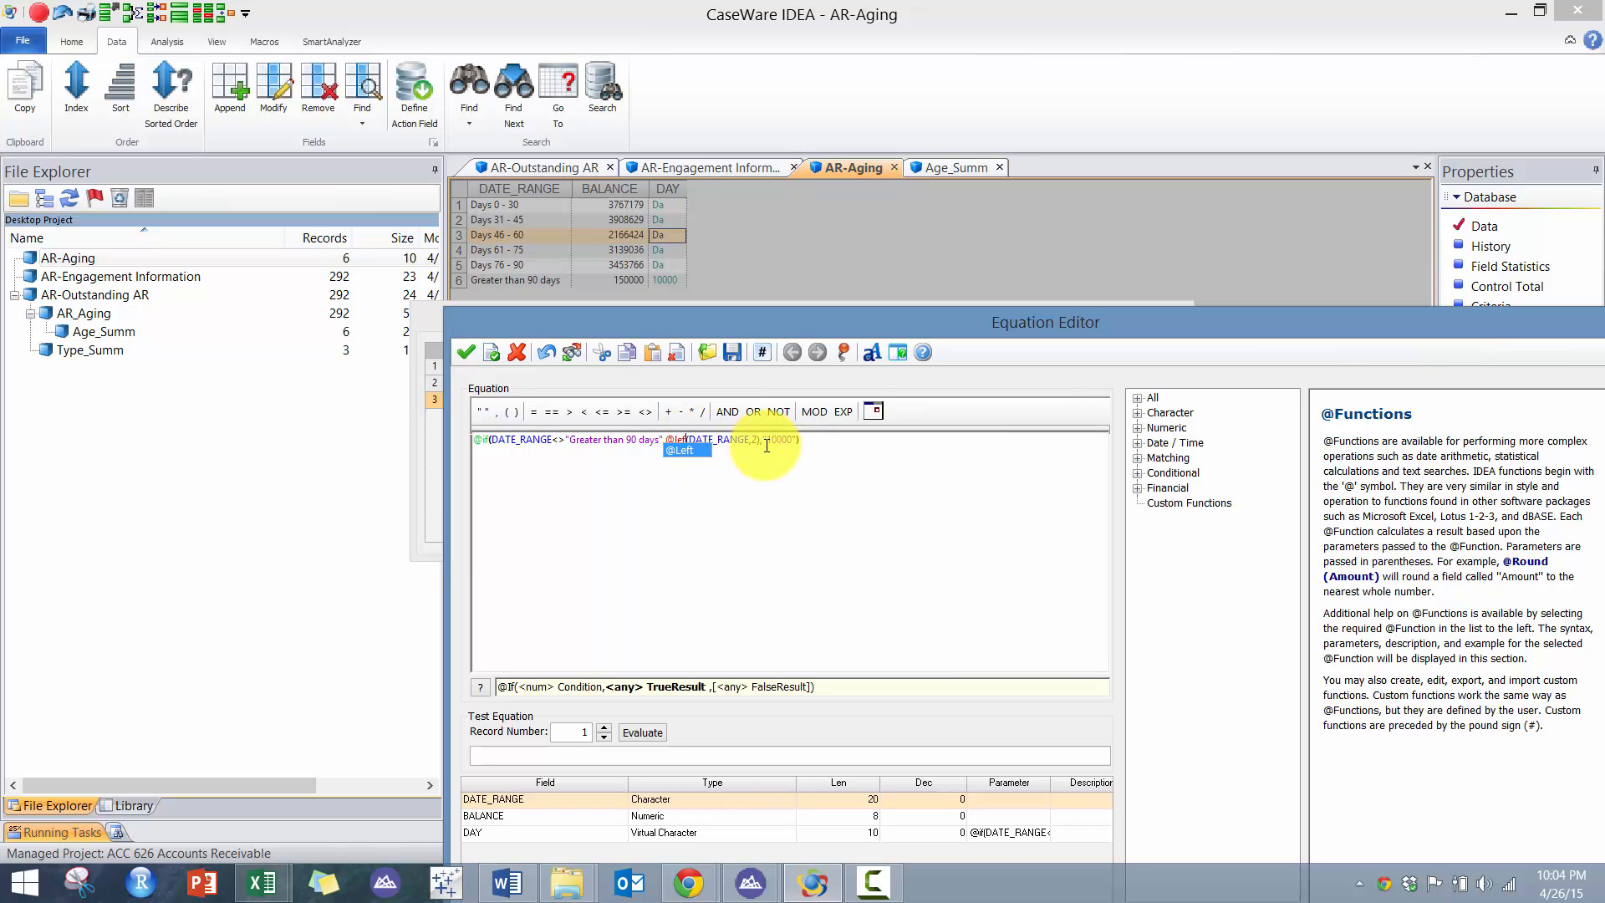
pyautogui.write('righ')
pyautogui.doubleClick(677, 451)
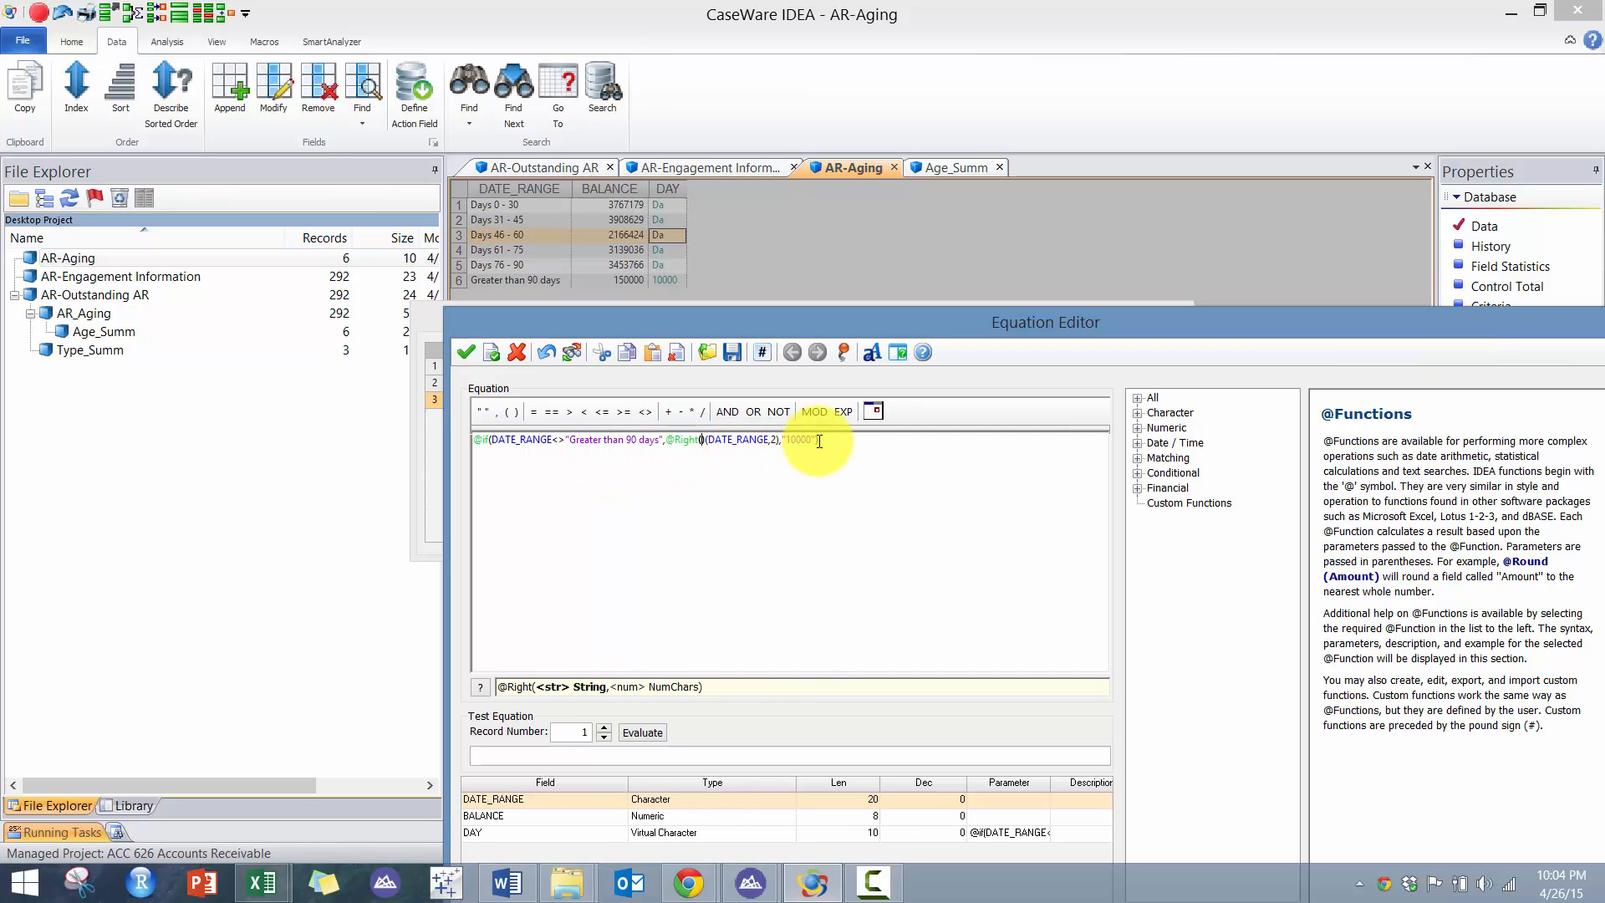
pyautogui.click(826, 441)
pyautogui.click(703, 442)
pyautogui.press('Delete')
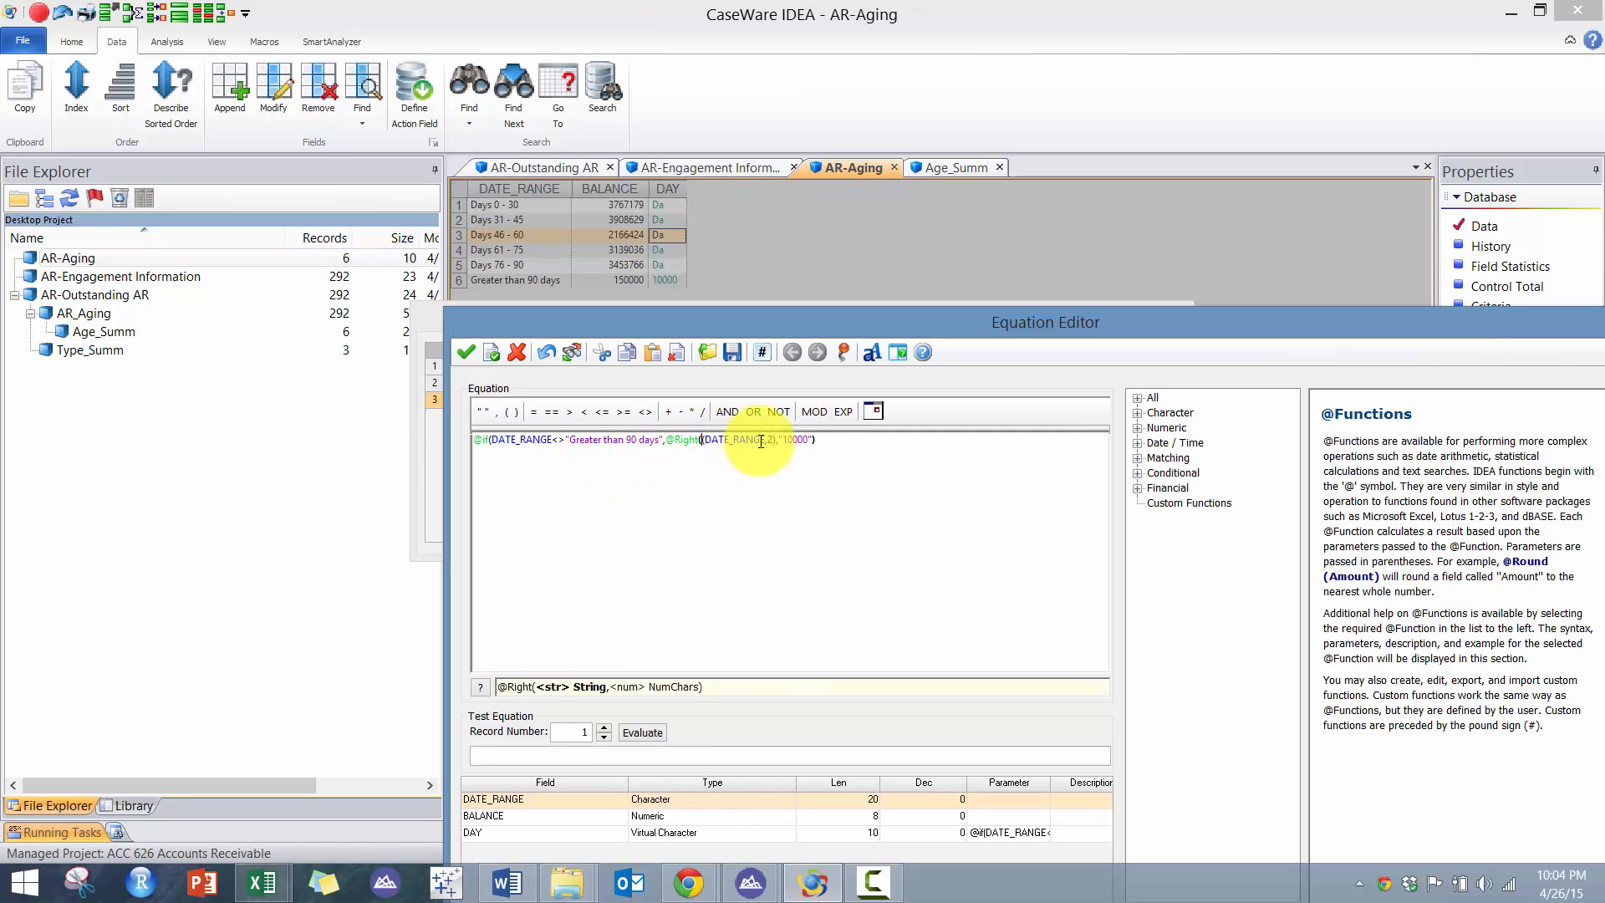
pyautogui.press('Delete')
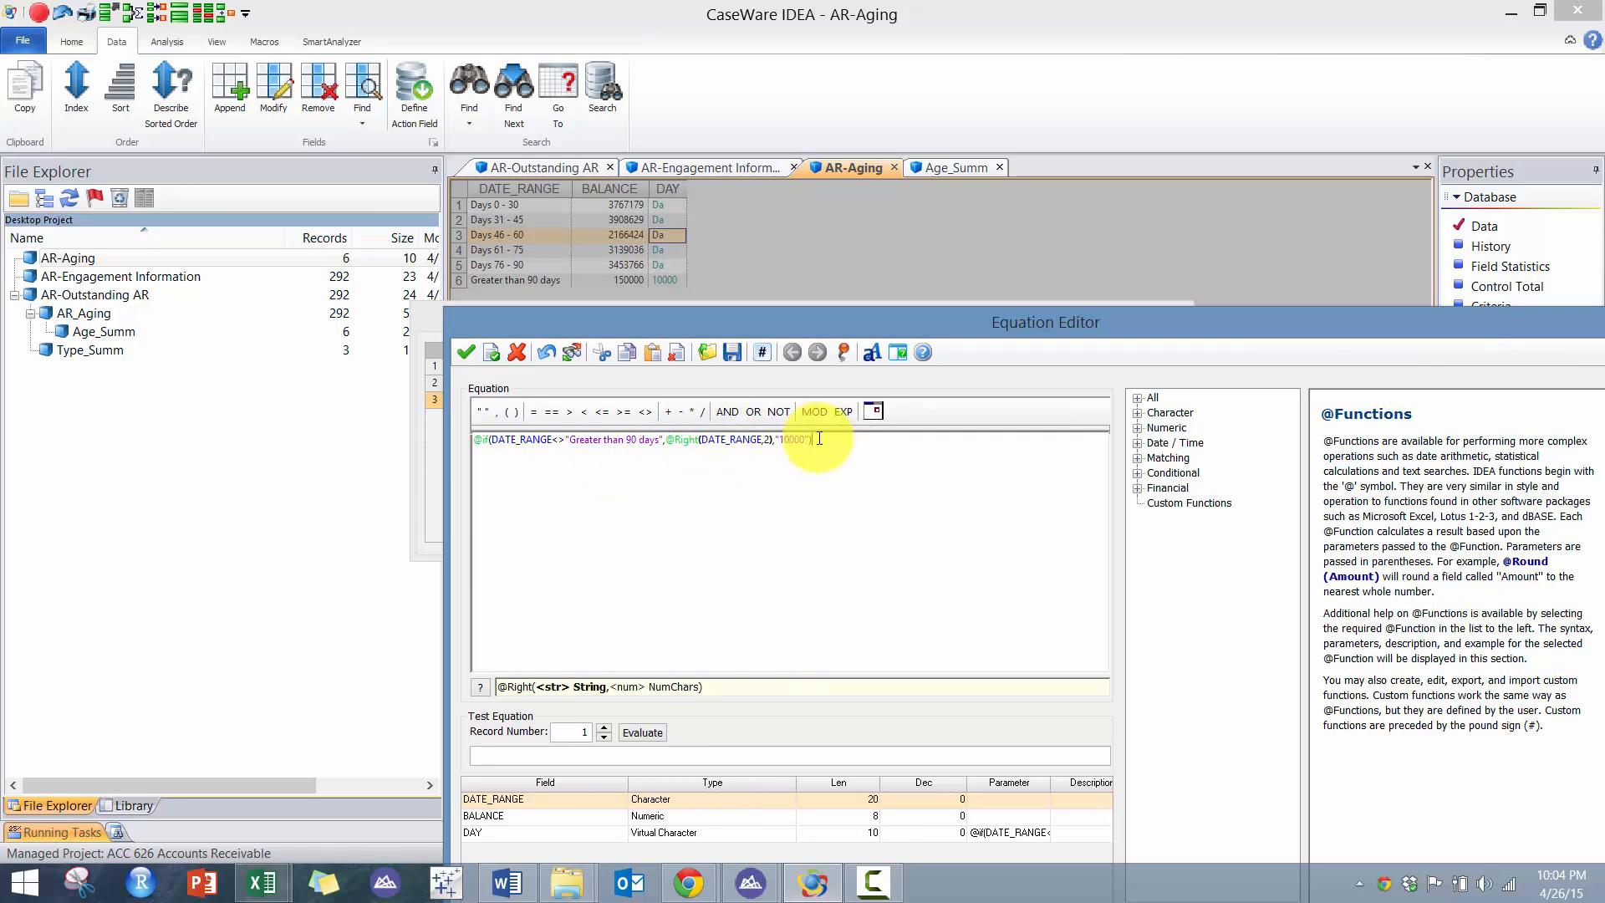
pyautogui.click(473, 357)
pyautogui.click(1138, 358)
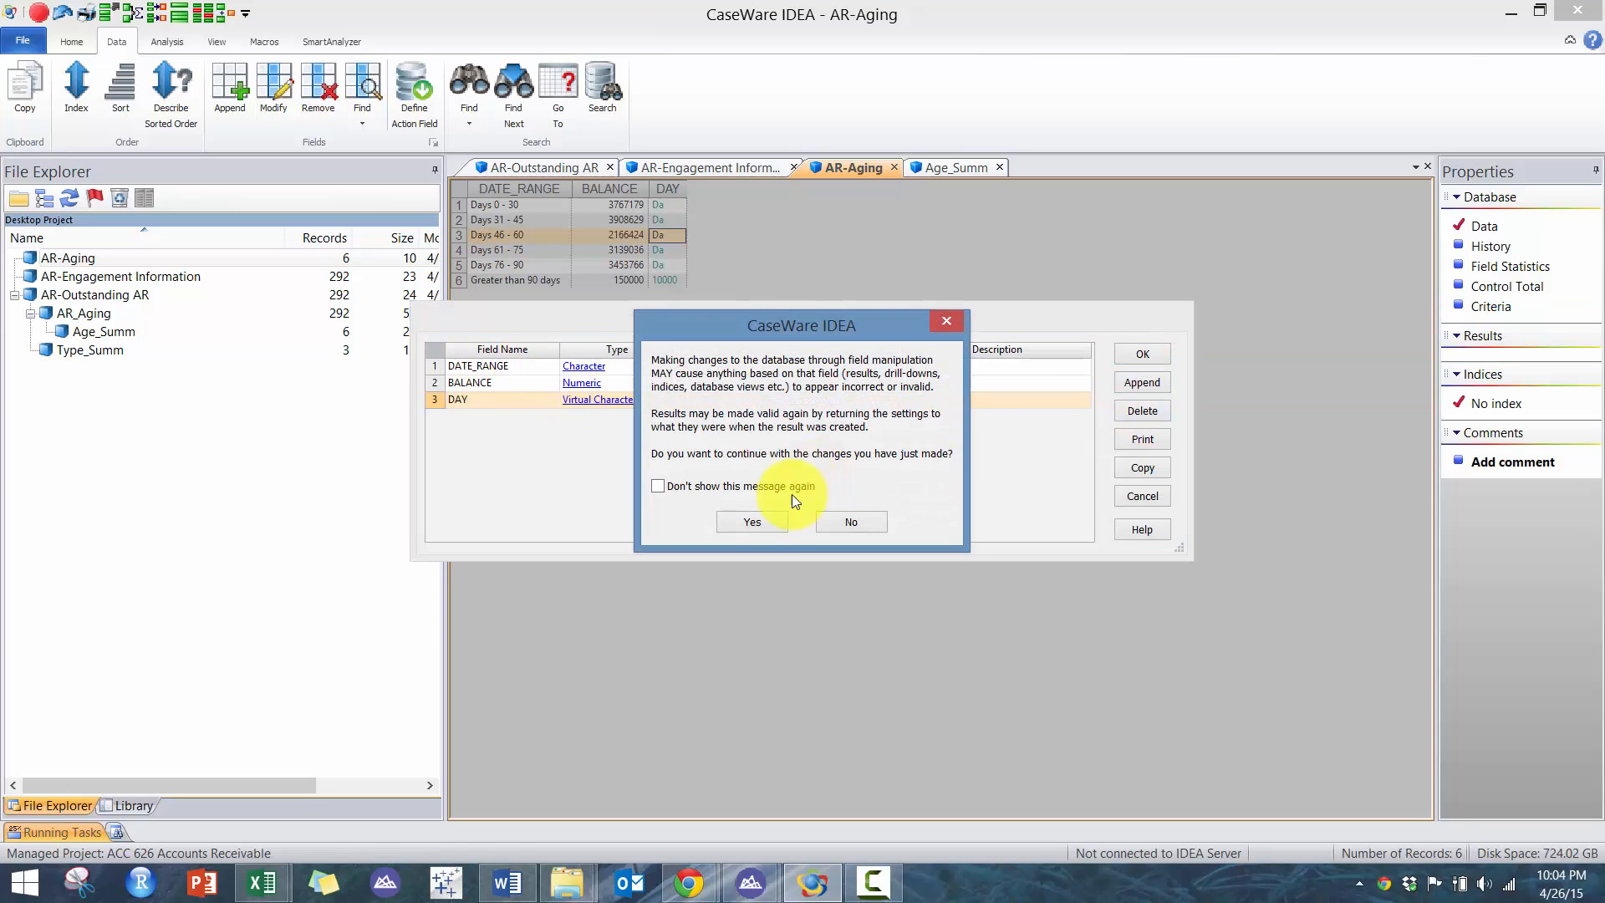
pyautogui.click(756, 520)
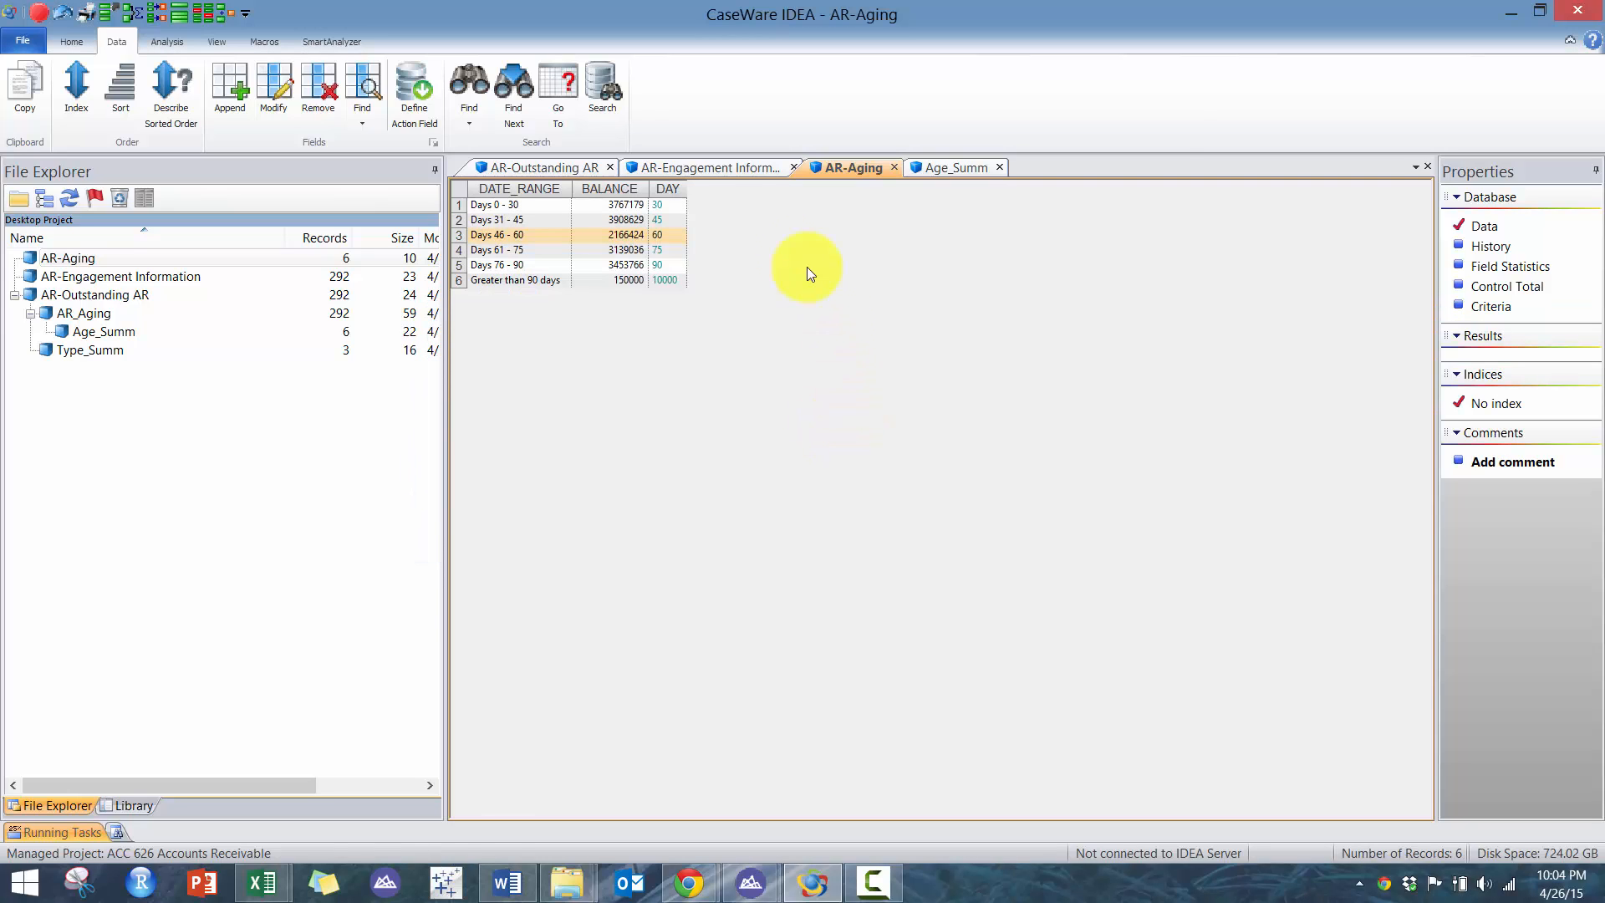
# - Compare the Age_Summ AGED_INT values against the new DAY column in AR-Aging
pyautogui.click(931, 168)
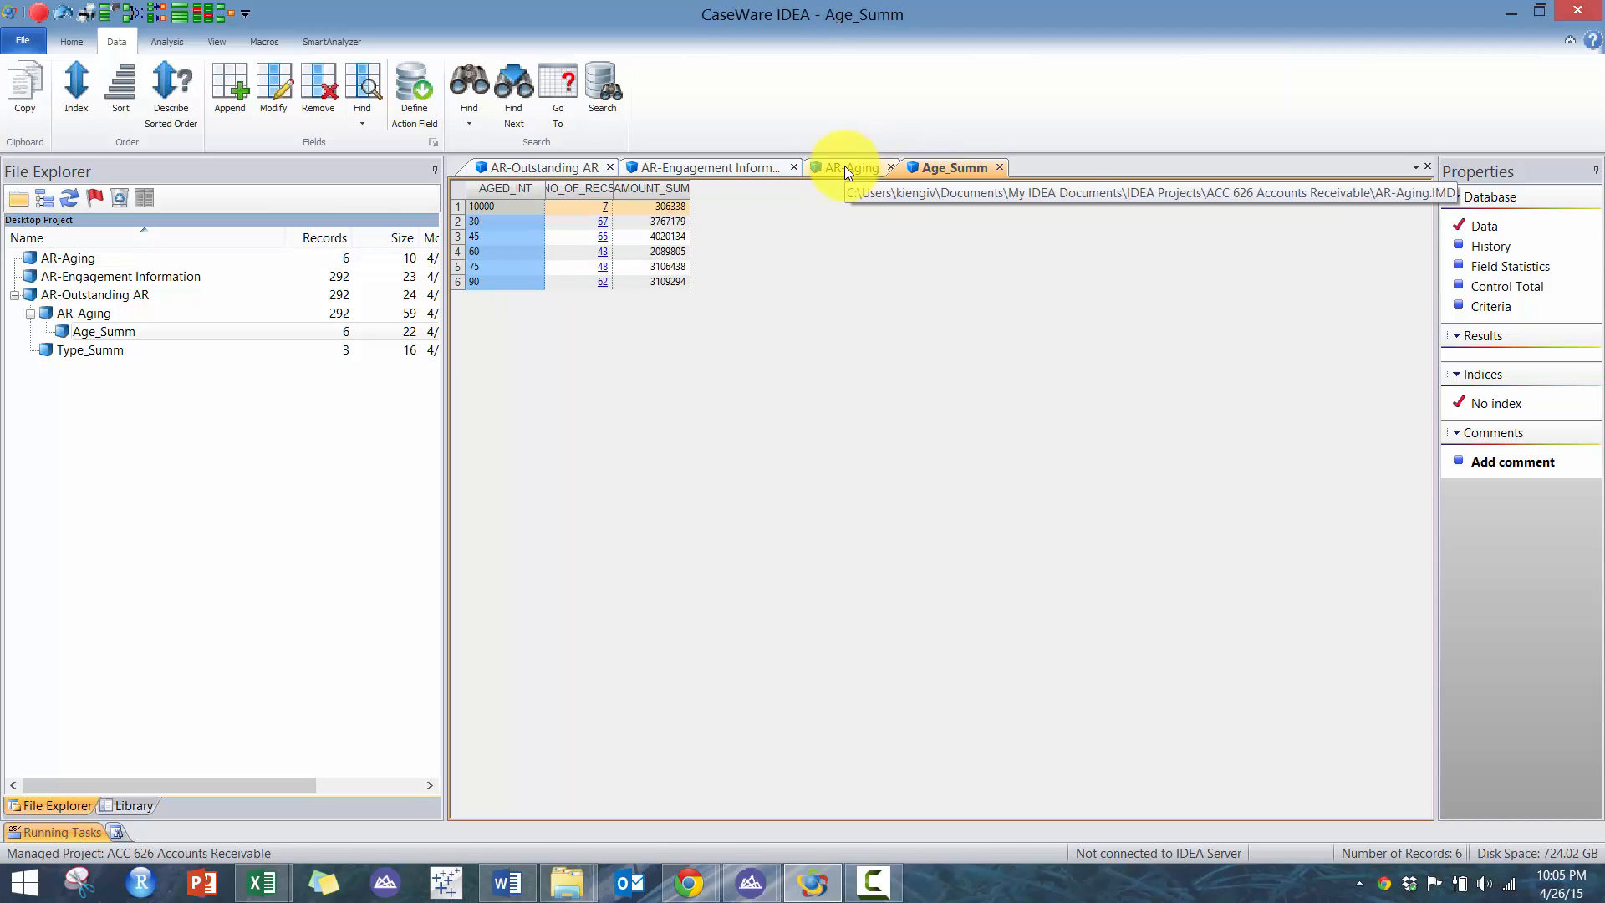
pyautogui.click(844, 166)
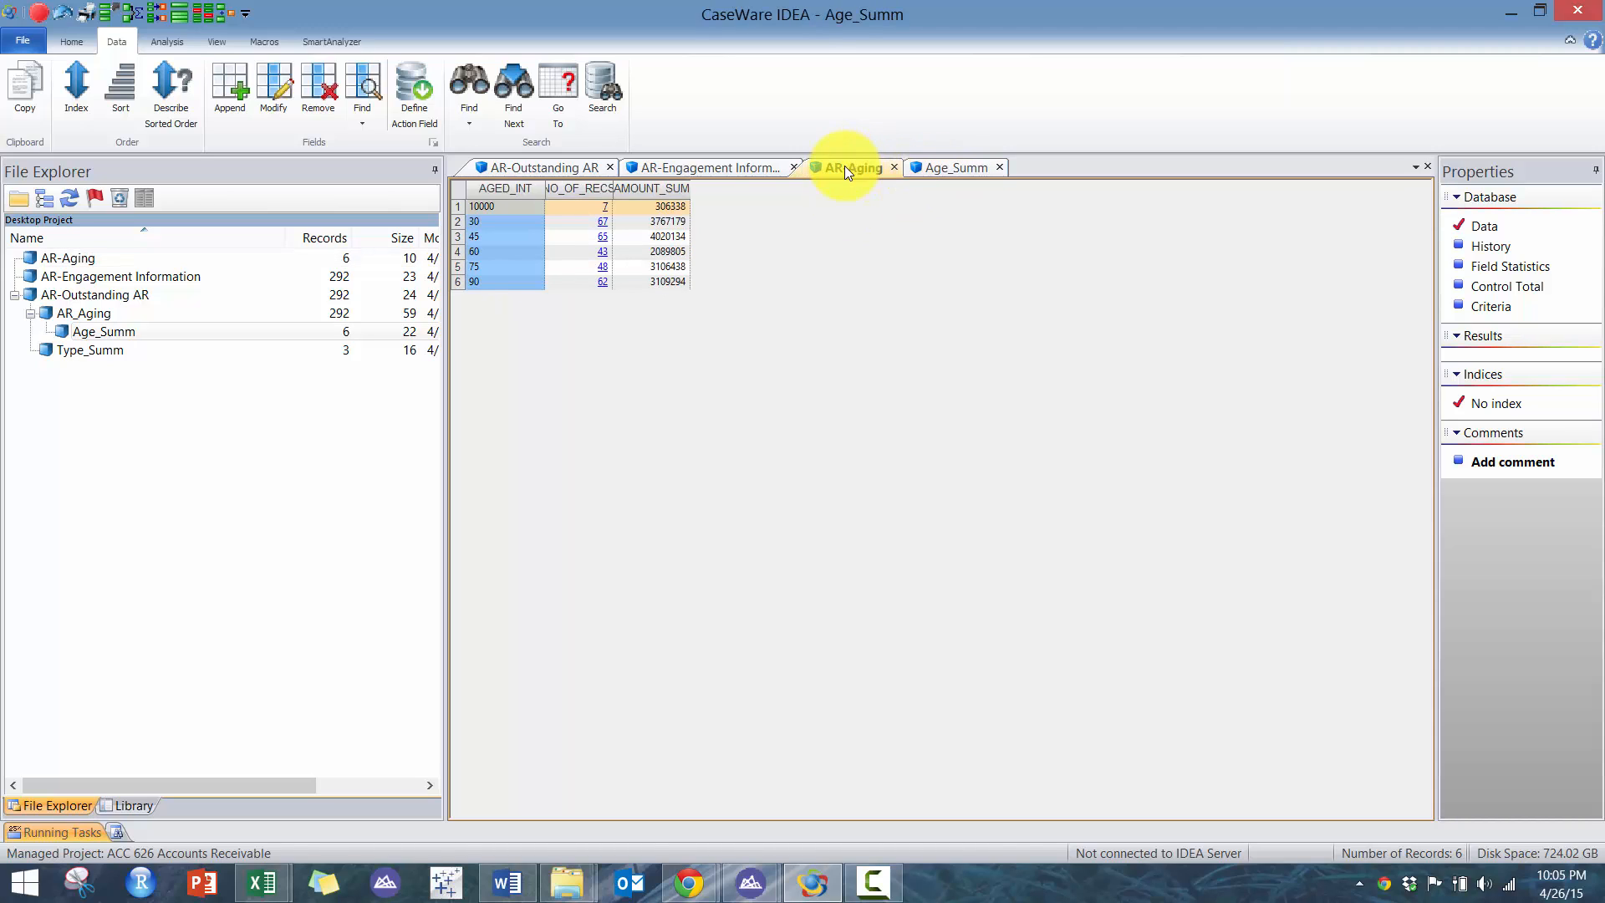
pyautogui.click(658, 219)
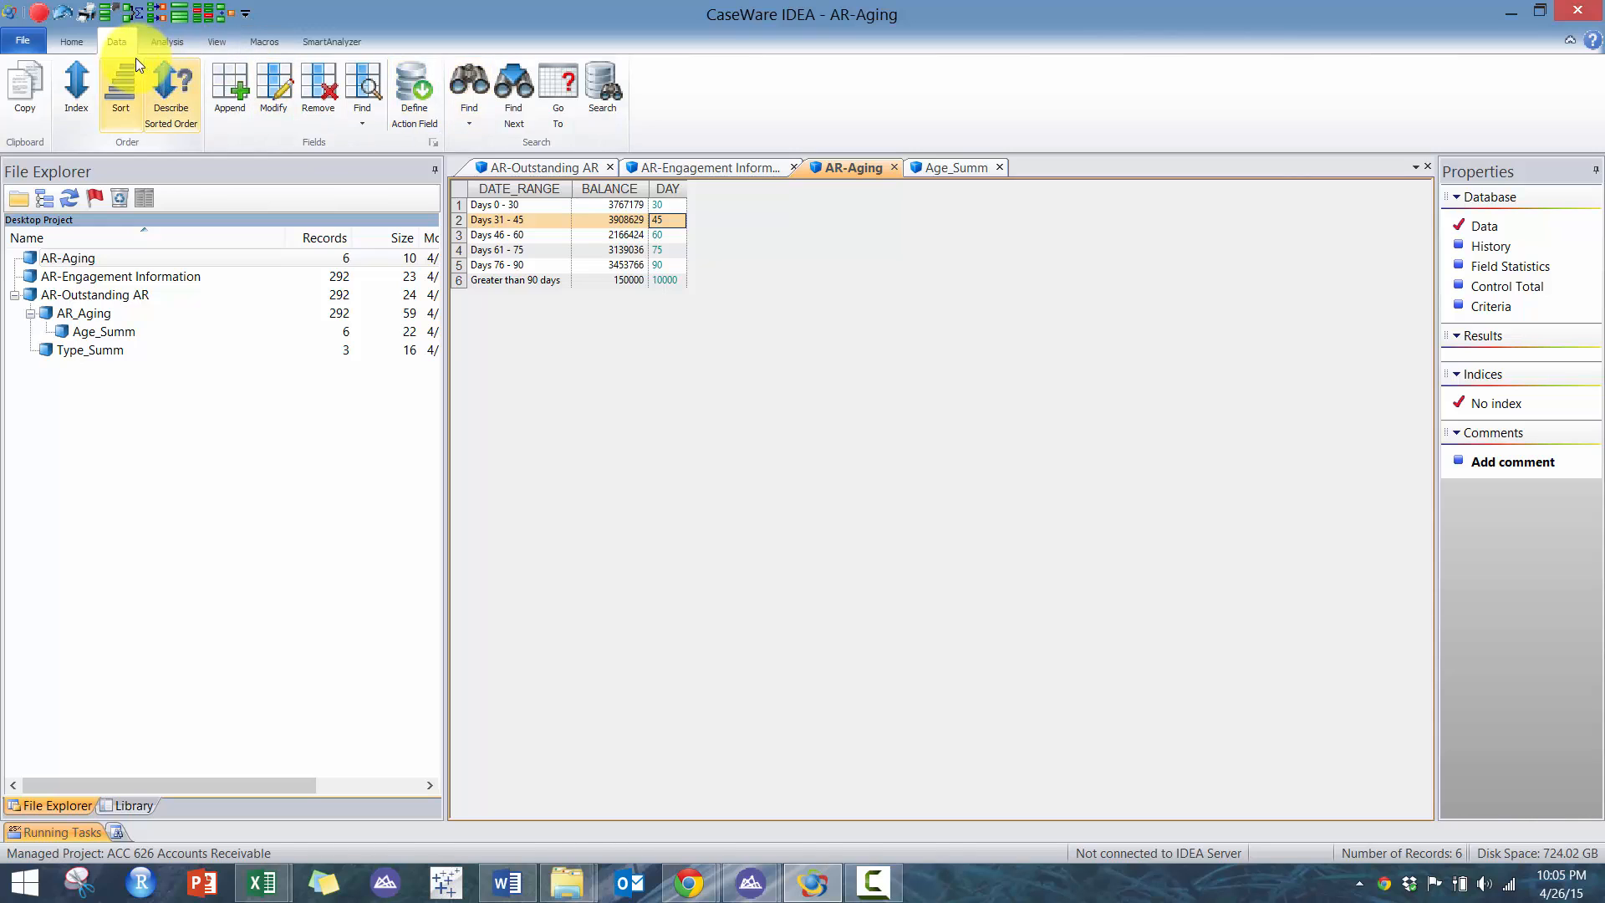
# - Start joining AR-Aging with Age_Summ, selecting Age_Summ as the secondary database
pyautogui.click(209, 42)
pyautogui.click(168, 41)
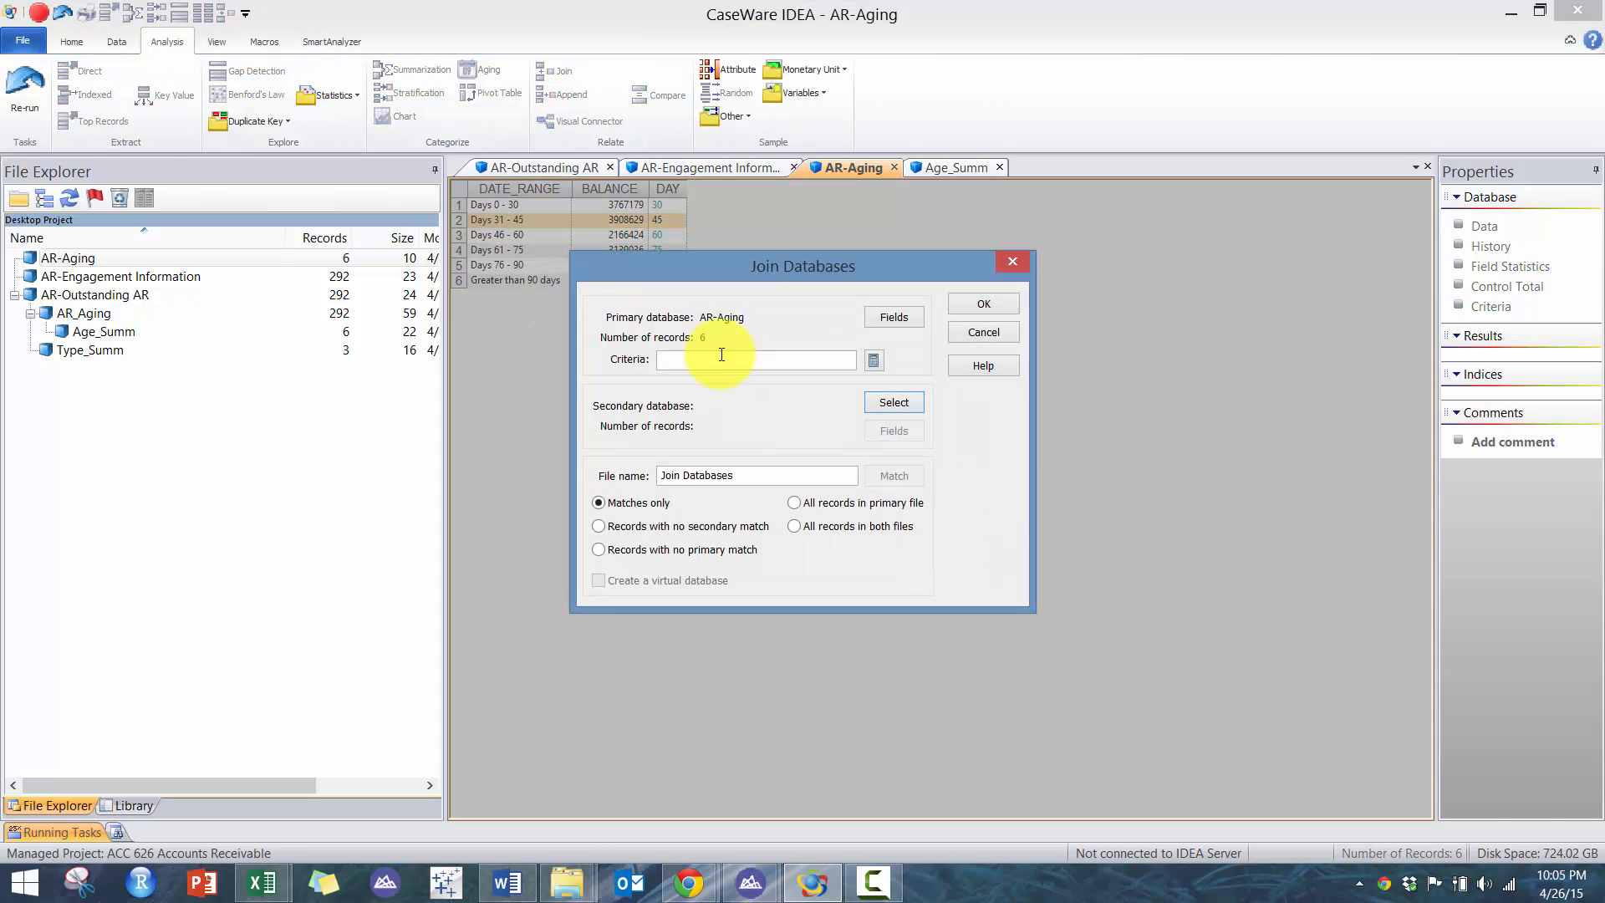
pyautogui.click(894, 401)
pyautogui.click(598, 468)
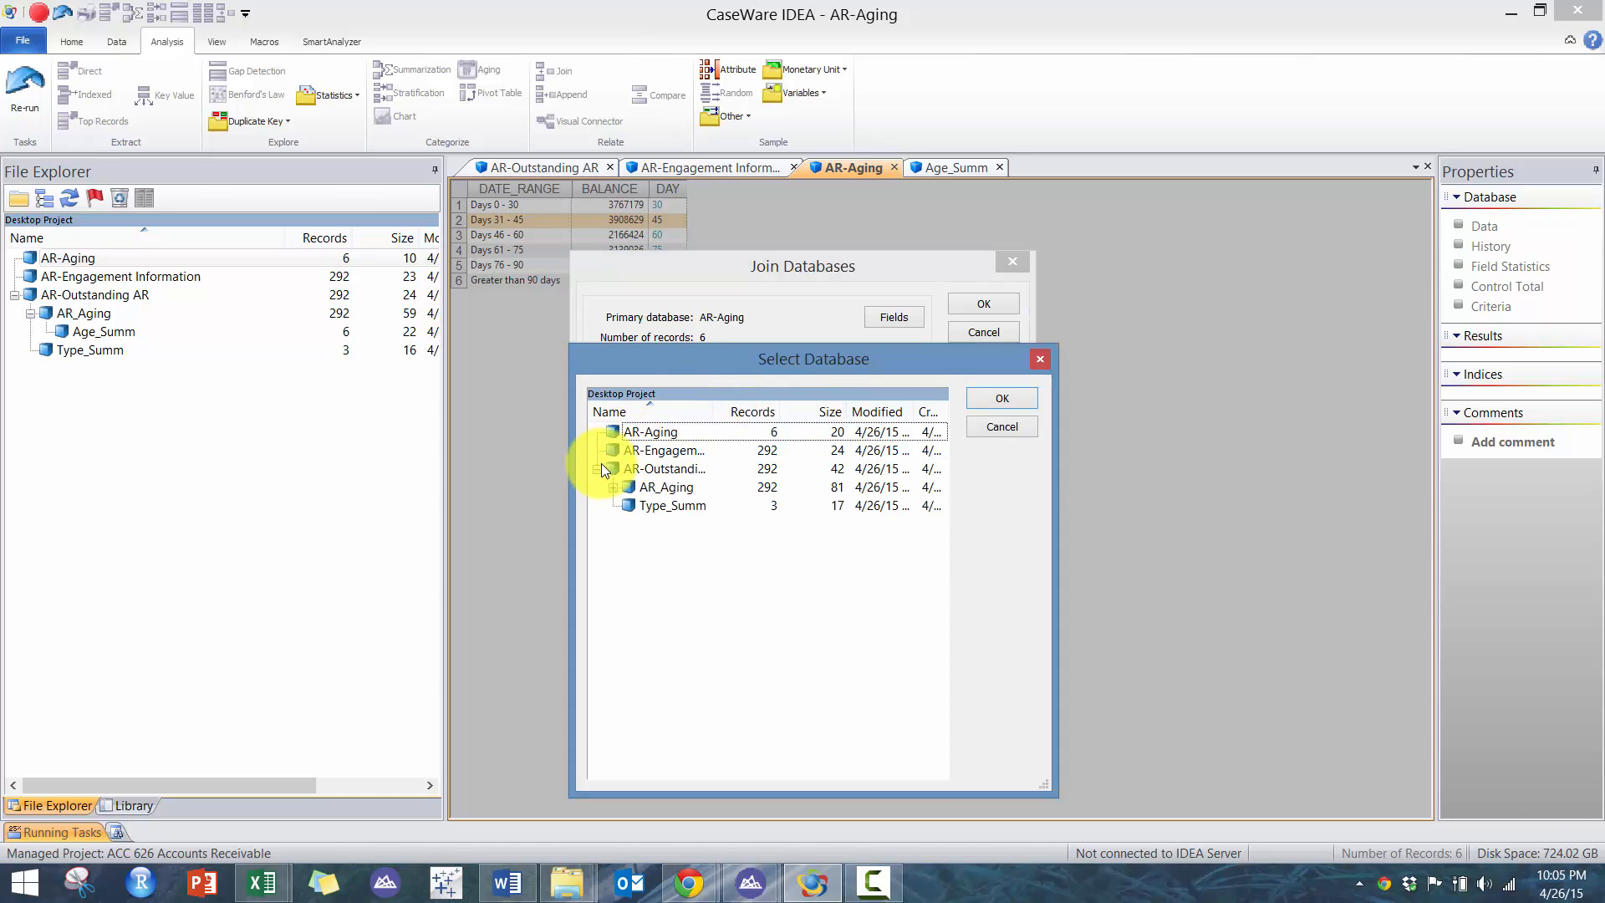
pyautogui.click(613, 487)
pyautogui.doubleClick(660, 504)
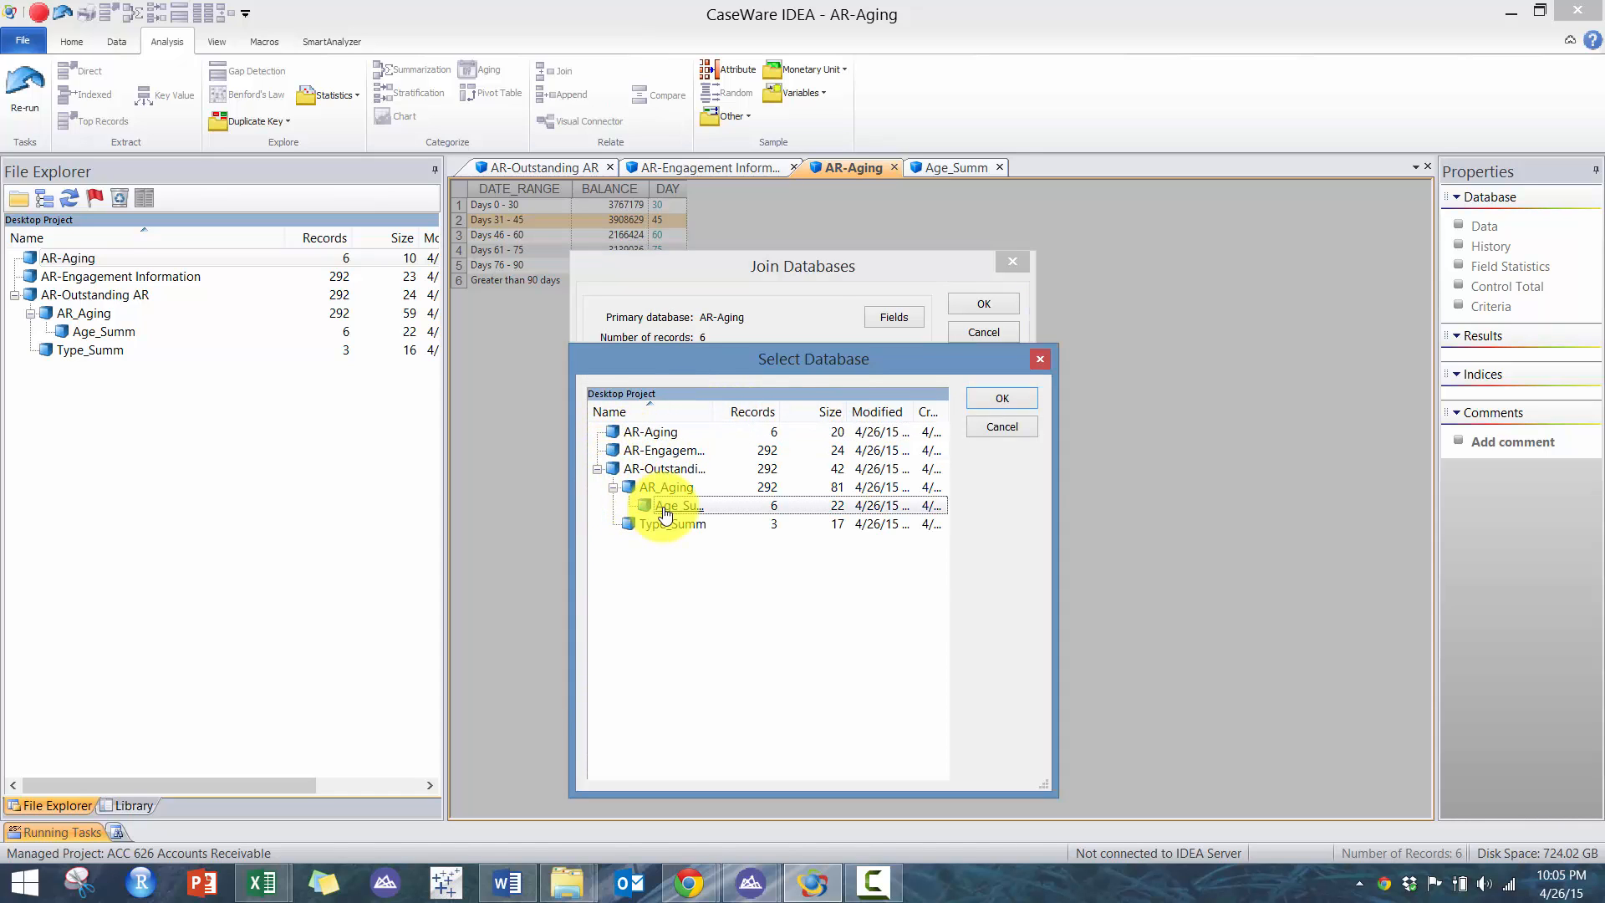
pyautogui.click(894, 474)
# - Set the join's match keys to DAY in the primary database and AGED_INT in the secondary database
pyautogui.click(614, 351)
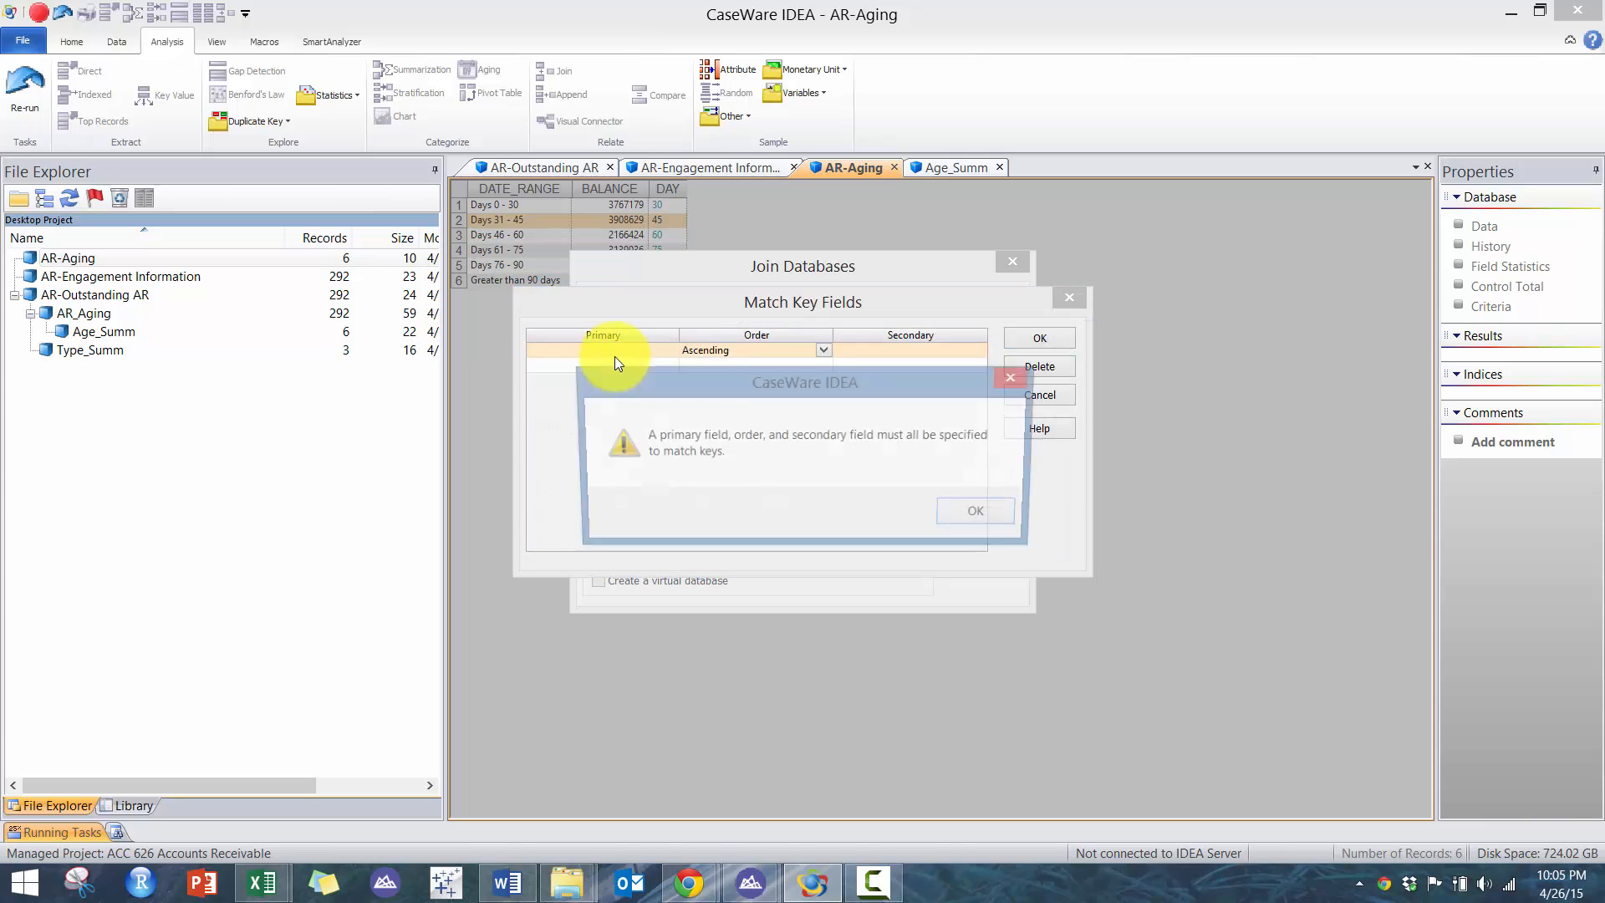
pyautogui.click(971, 523)
pyautogui.click(623, 350)
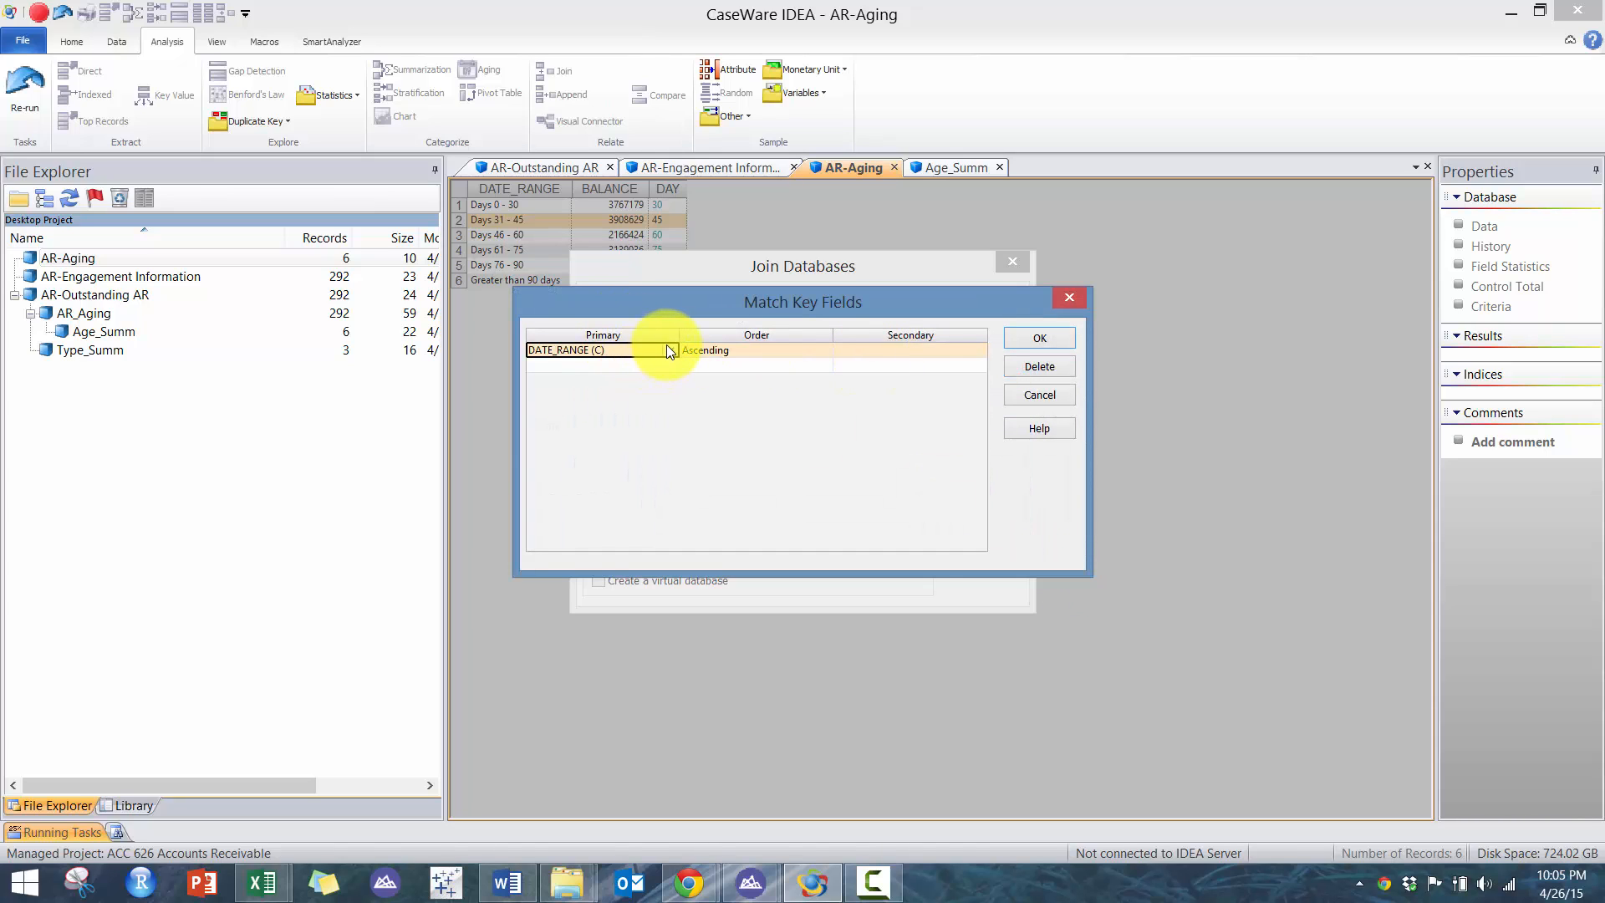
pyautogui.click(669, 349)
pyautogui.click(622, 382)
pyautogui.click(911, 351)
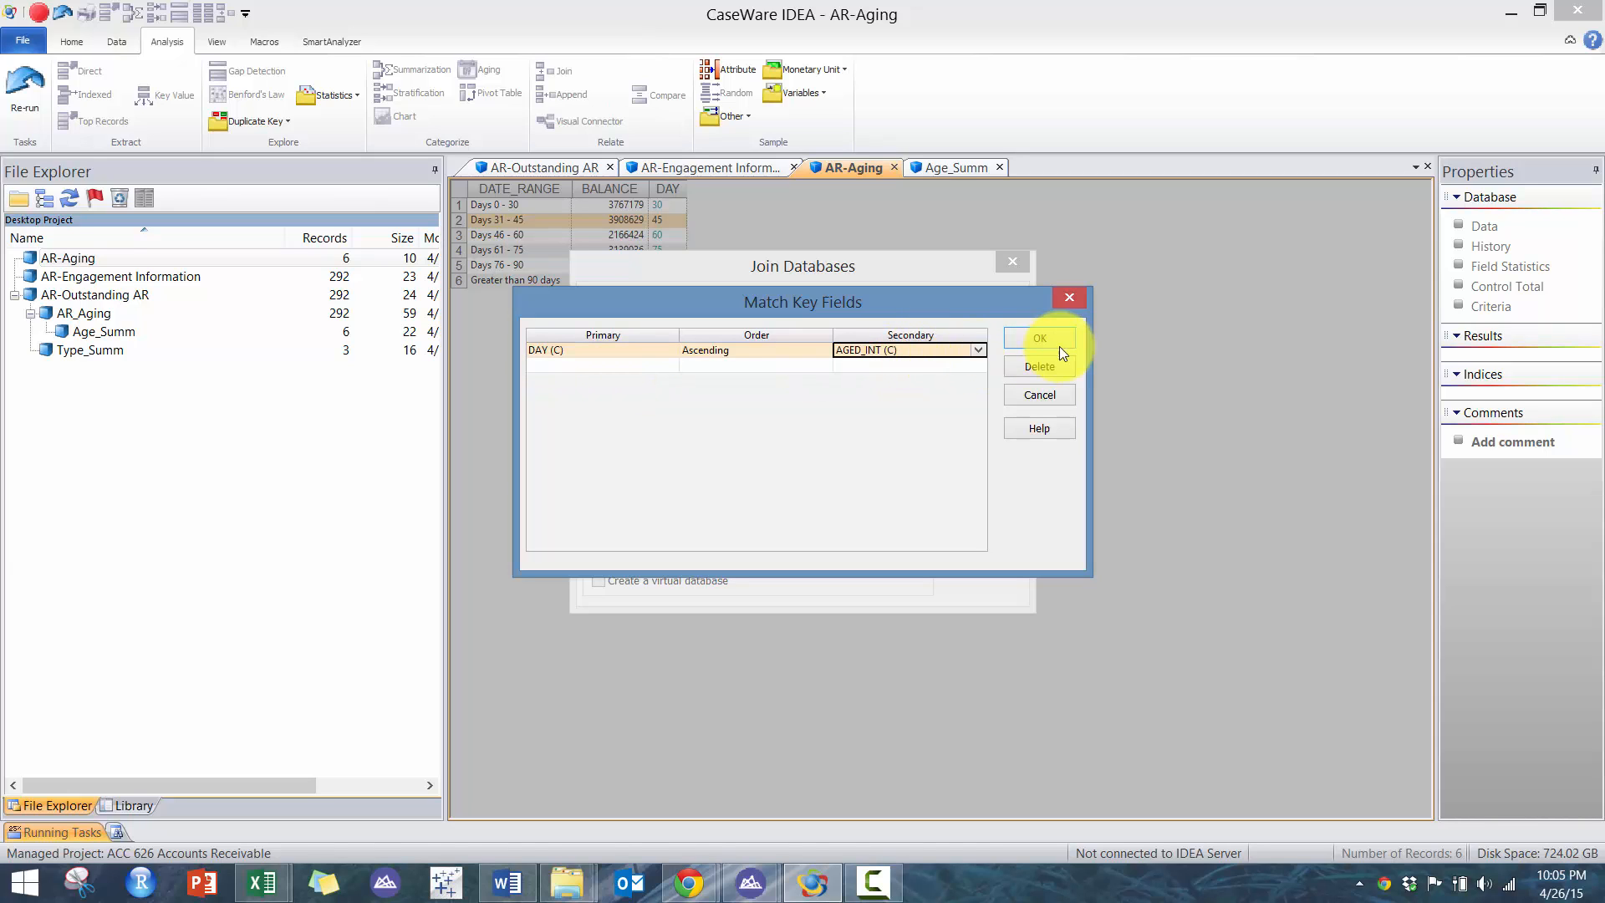
pyautogui.click(976, 350)
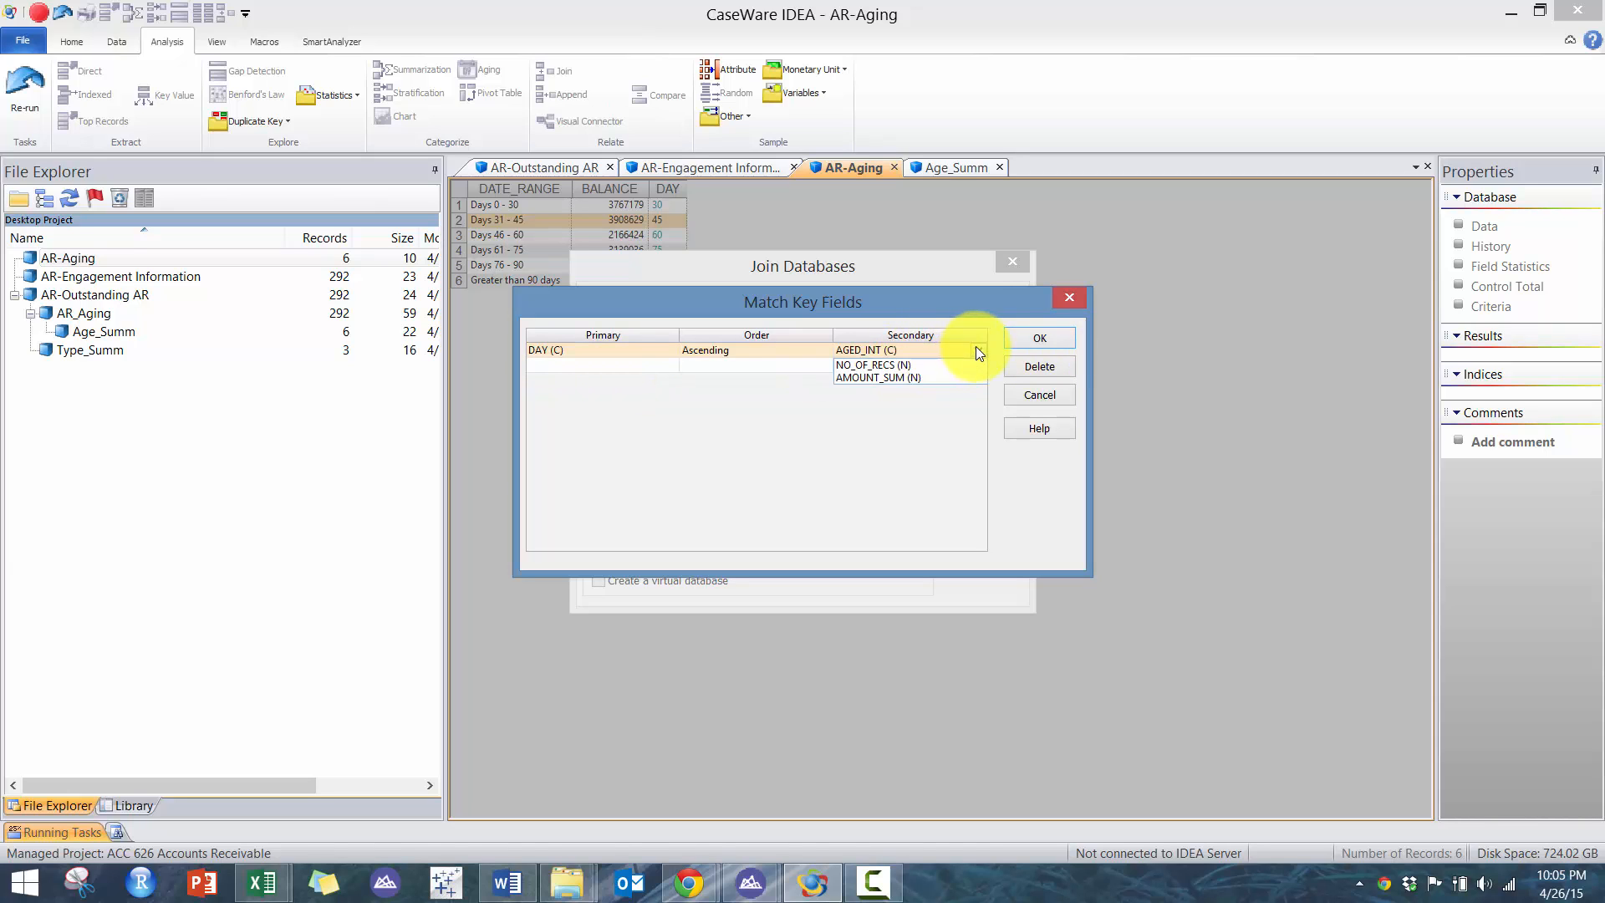
pyautogui.click(1027, 329)
pyautogui.click(1026, 332)
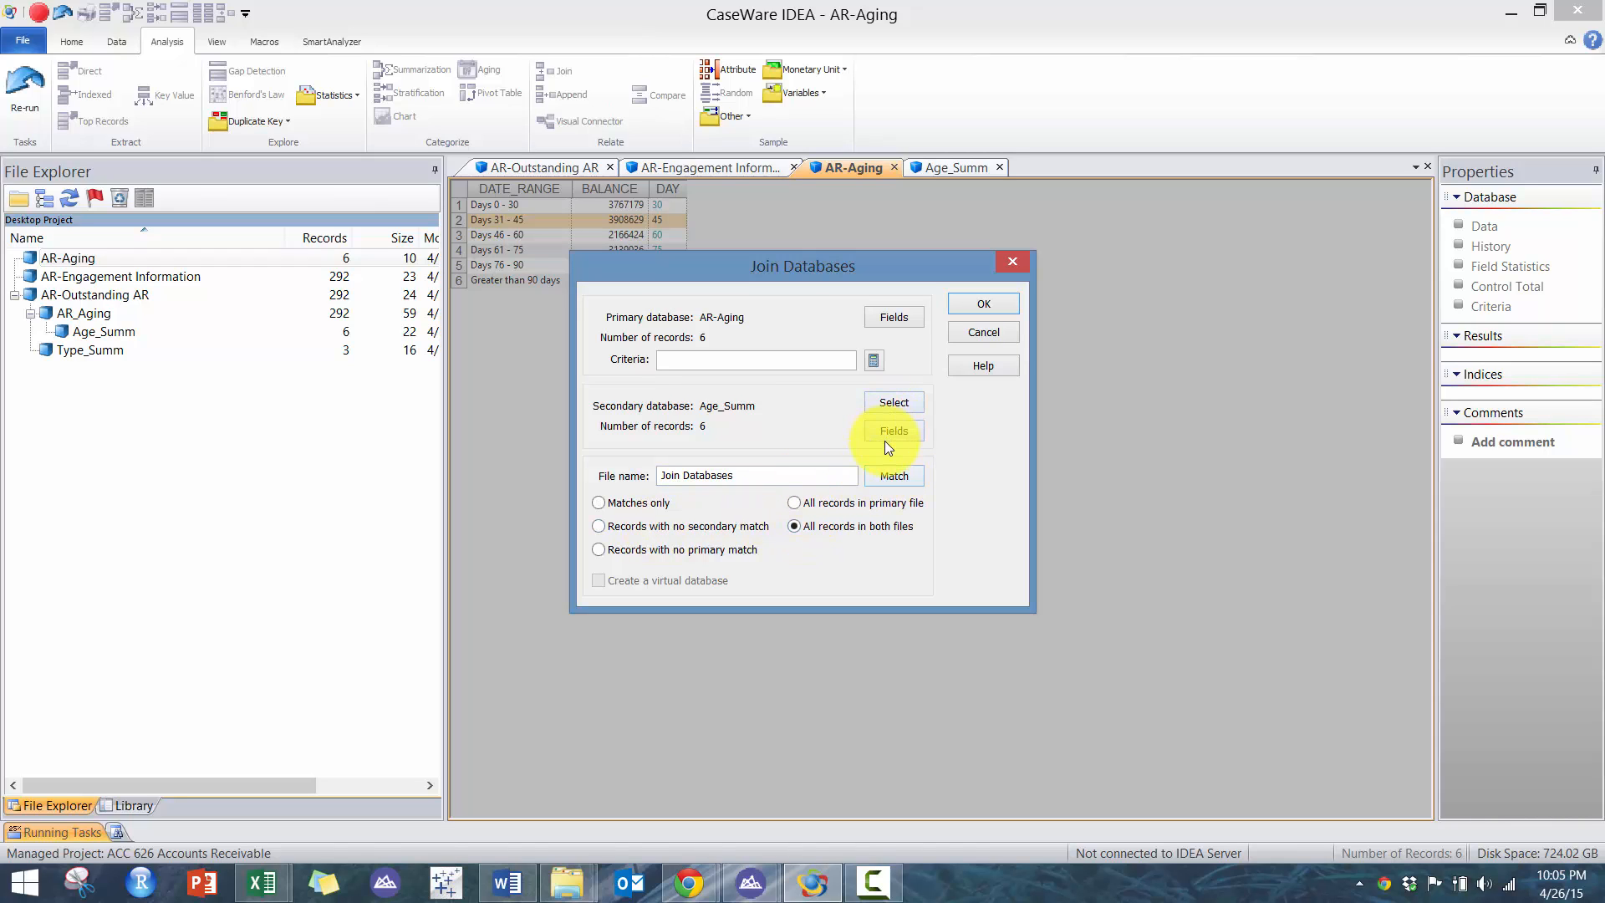
# - Name the join output Aging_Comparison, keeping all records in both files, and run the join
pyautogui.click(890, 474)
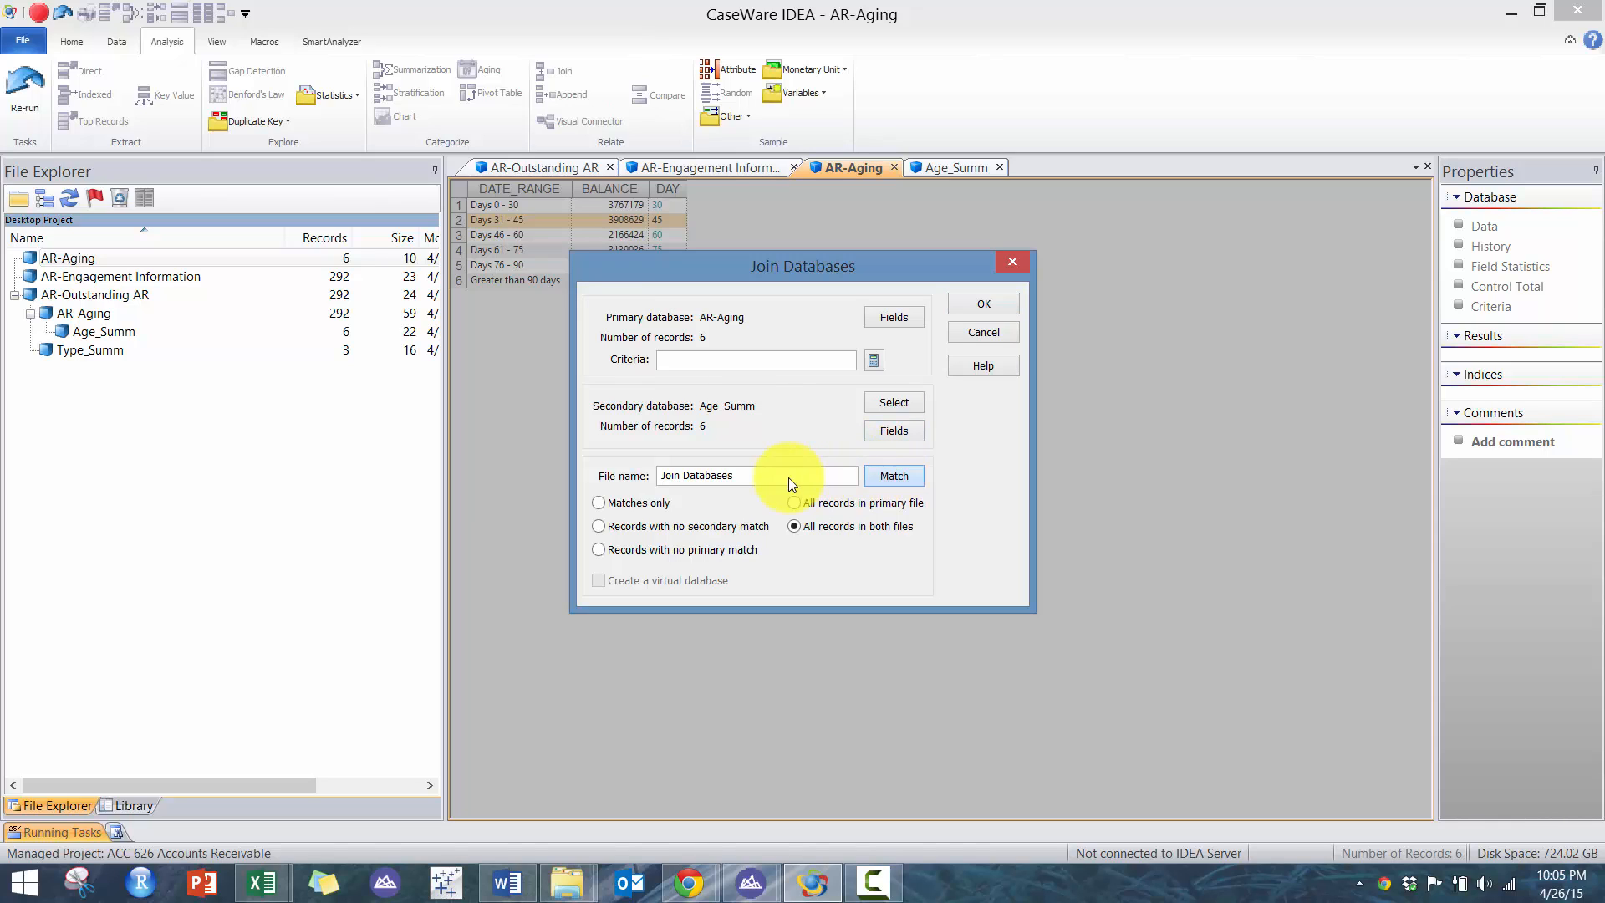
pyautogui.moveTo(771, 477); pyautogui.dragTo(558, 458)
pyautogui.write('A')
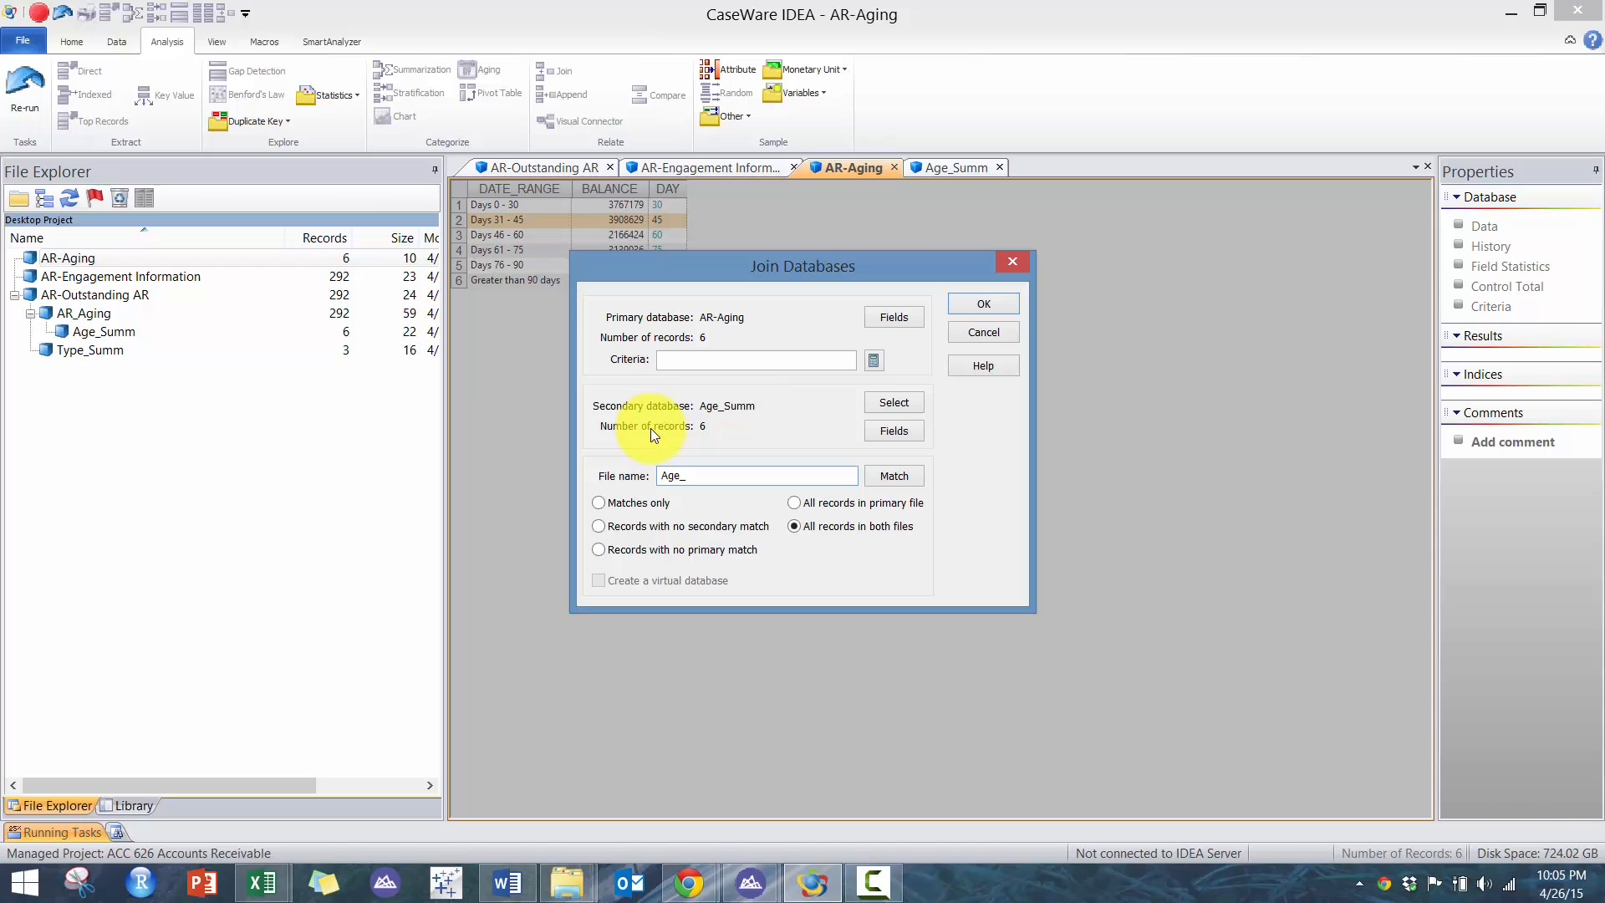
pyautogui.write('ging_Comparison')
pyautogui.press('Return')
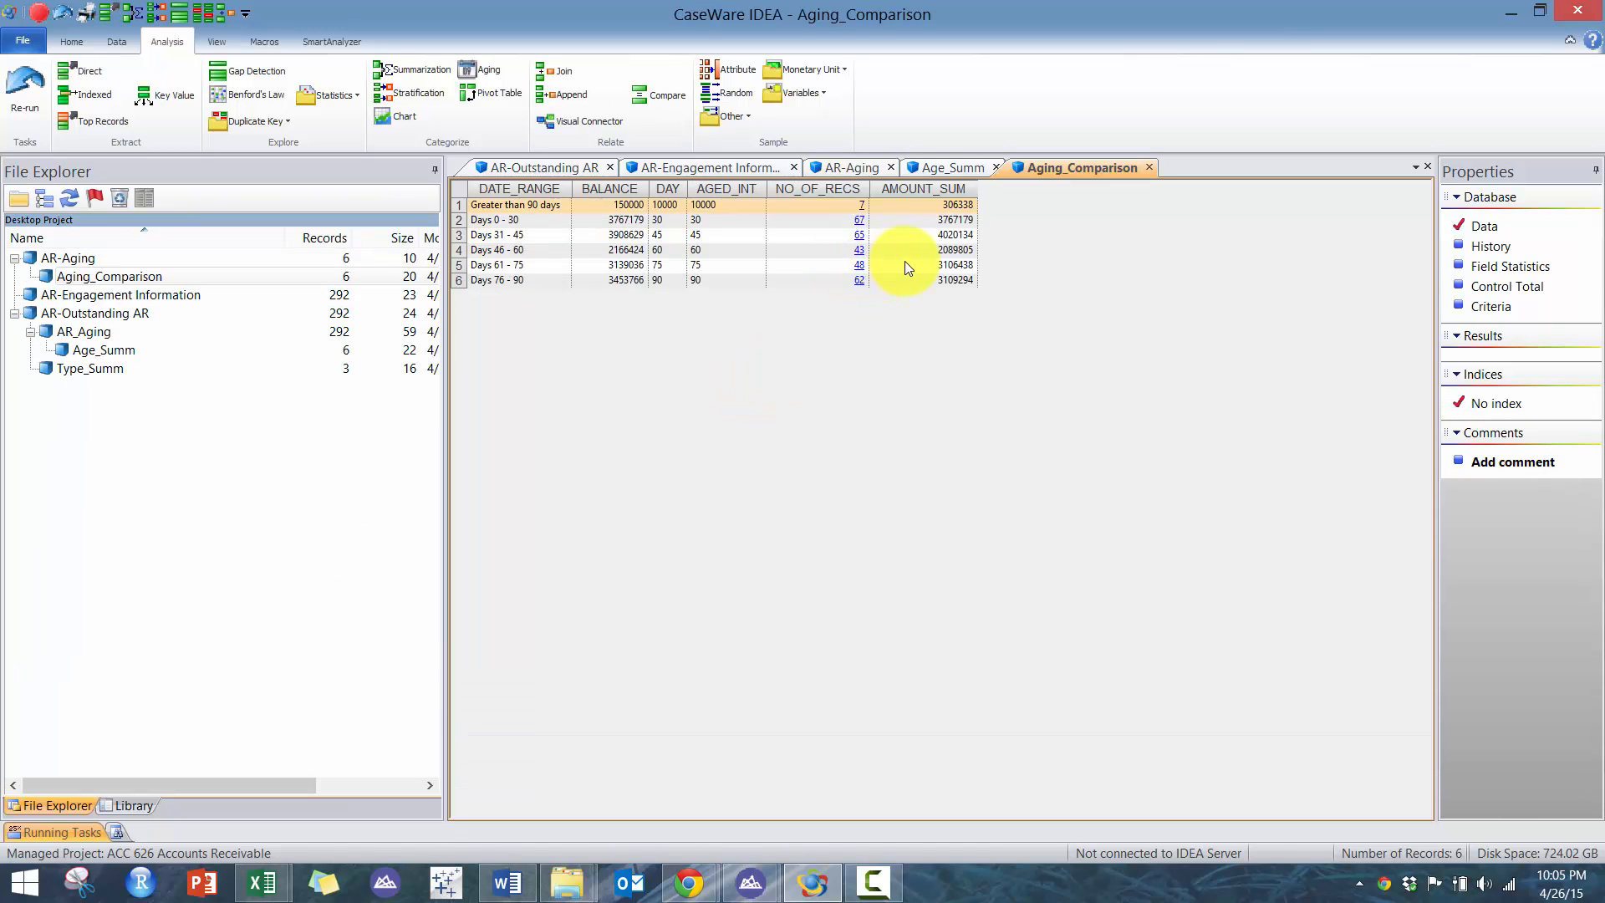
# - Append a virtual numeric field VARIANCE to Aging_Comparison with the equation BALANCE-AMOUNT_SUM
pyautogui.moveTo(953, 218); pyautogui.dragTo(554, 283)
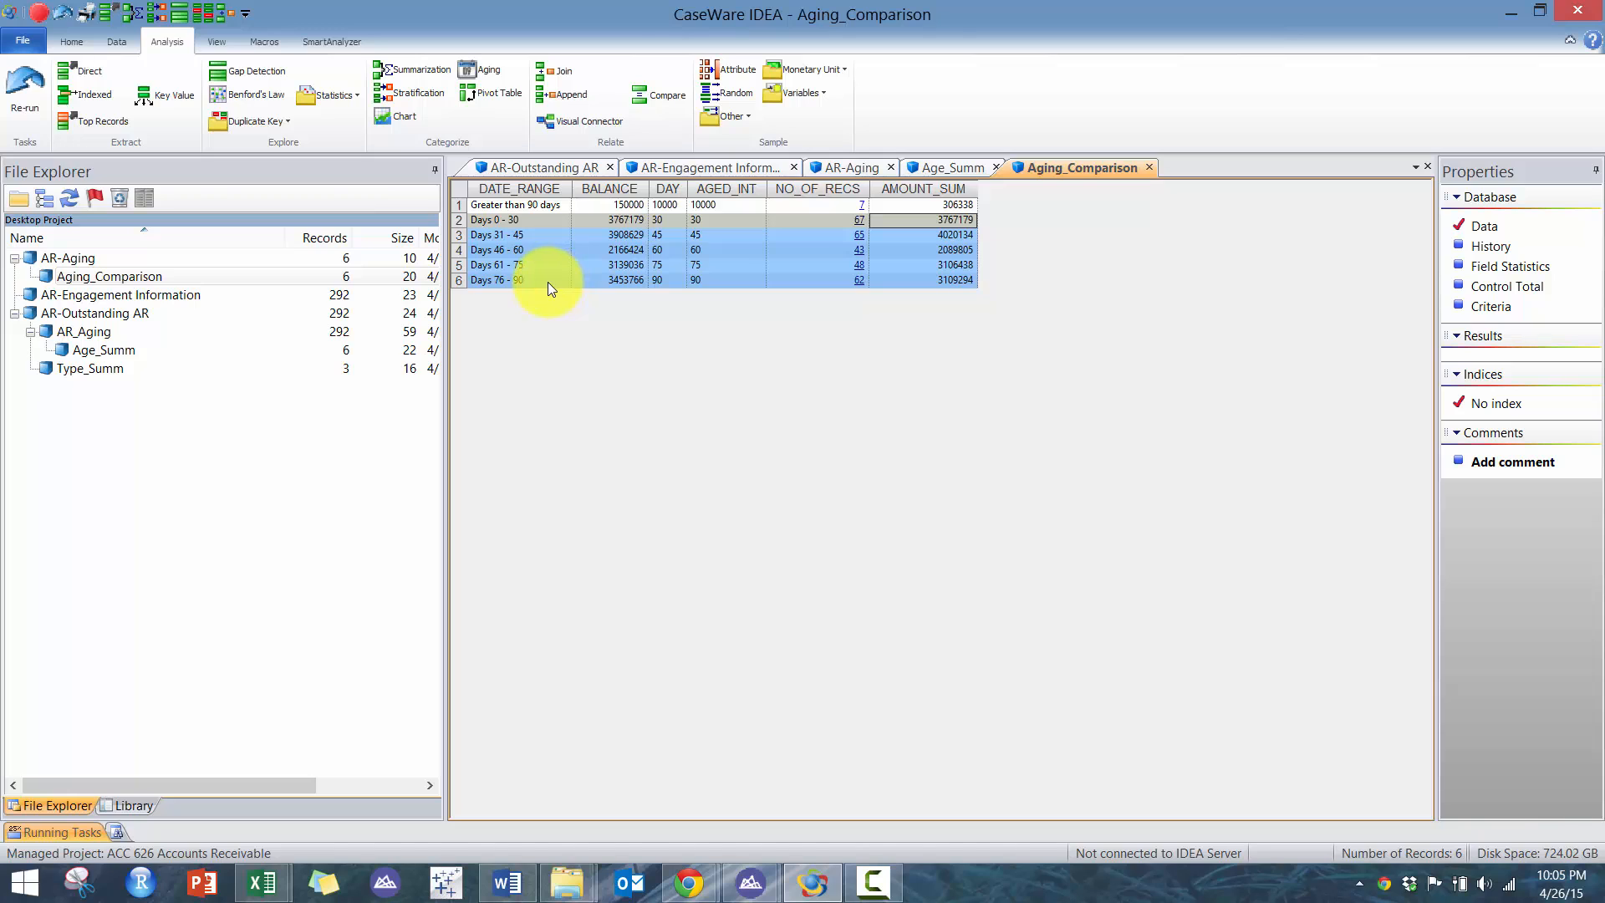
pyautogui.moveTo(529, 209); pyautogui.dragTo(936, 288)
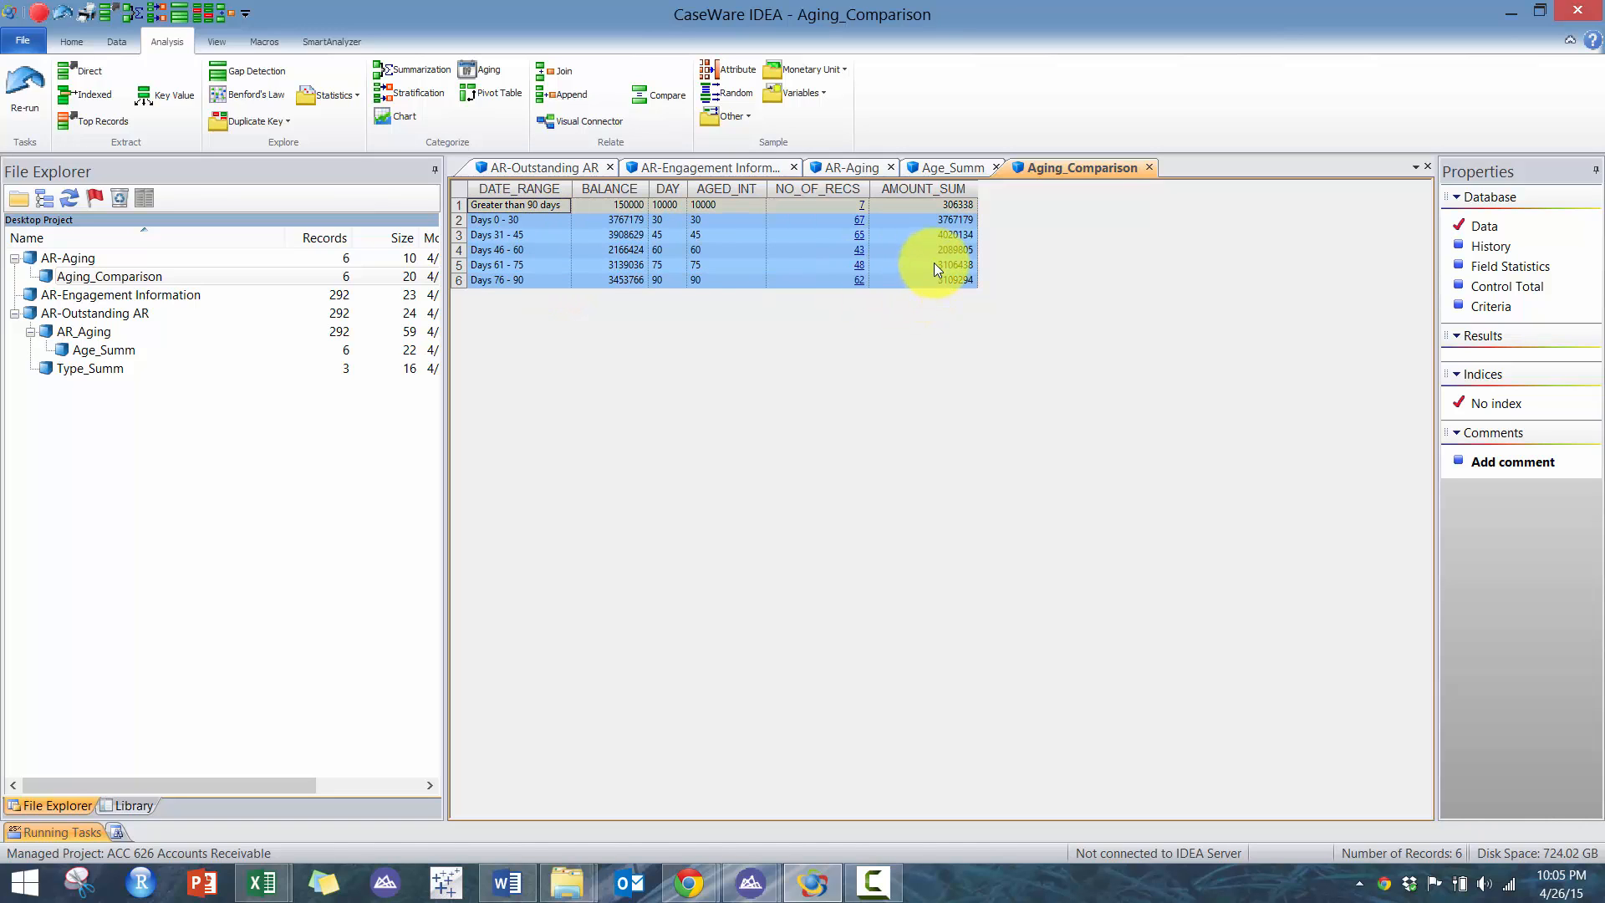
pyautogui.click(934, 265)
pyautogui.click(116, 41)
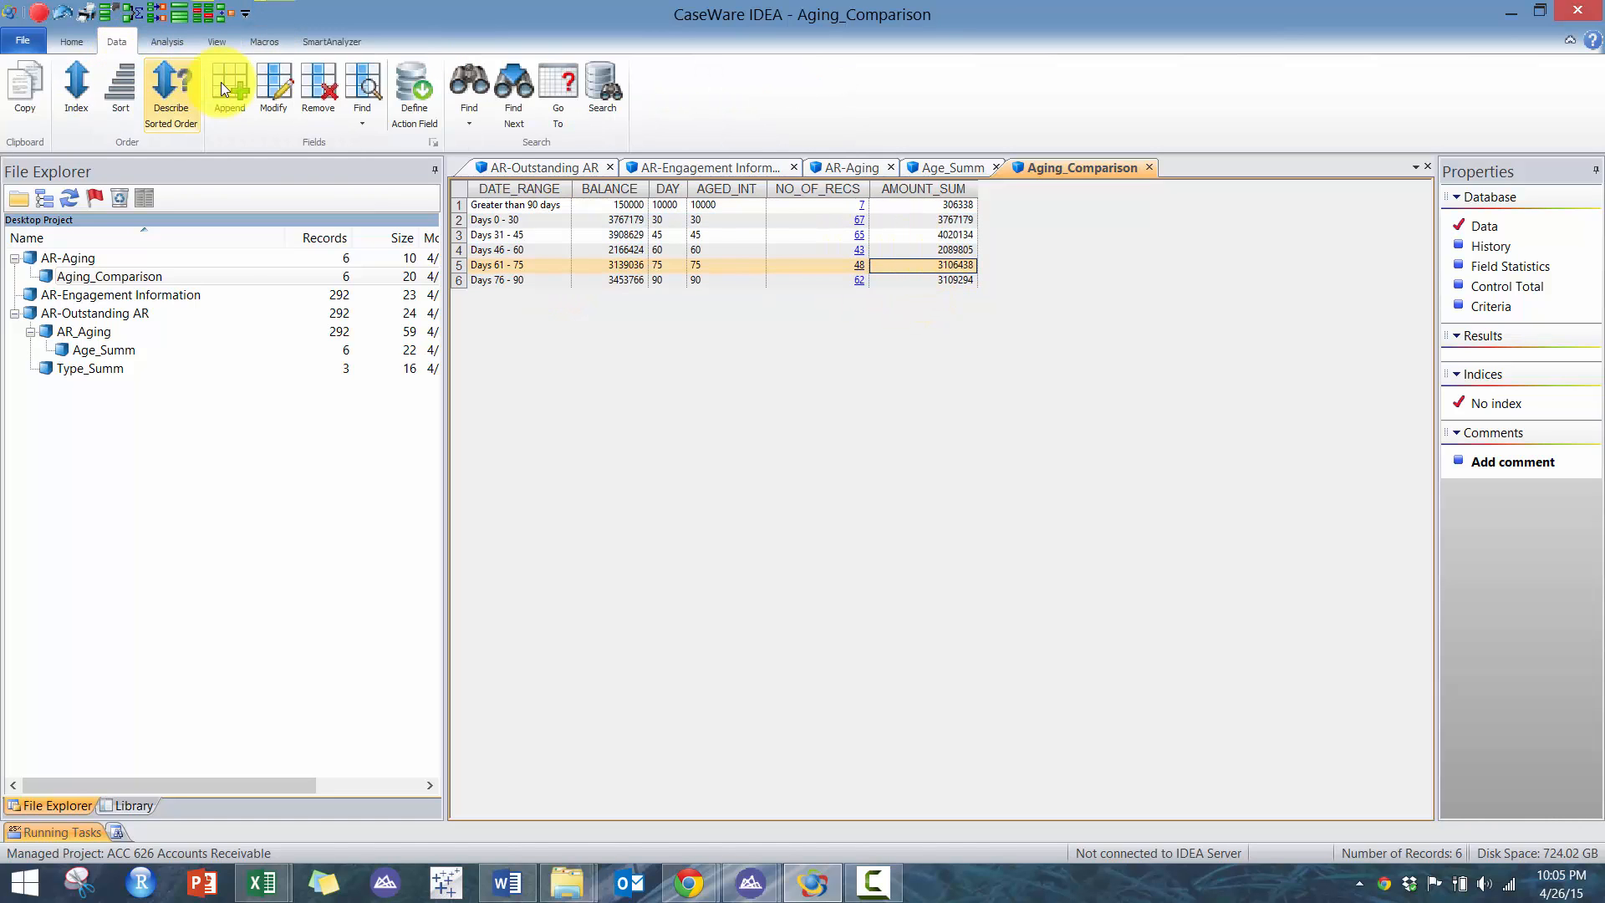
pyautogui.click(233, 81)
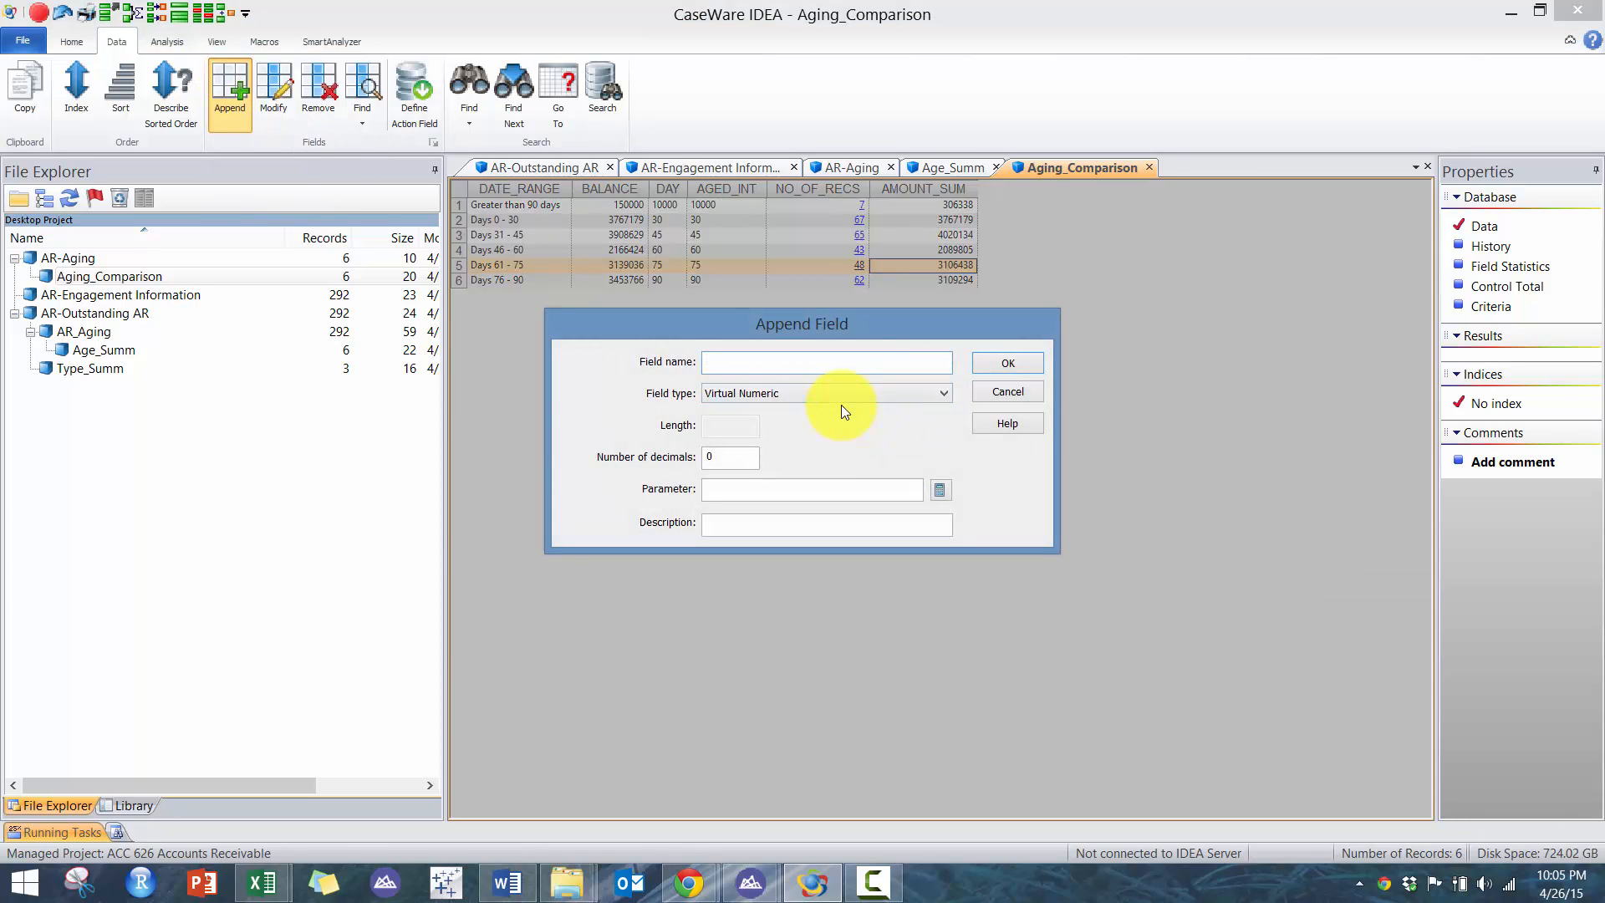
pyautogui.write('VARIANCE')
pyautogui.press('Tab')
pyautogui.press('Tab')
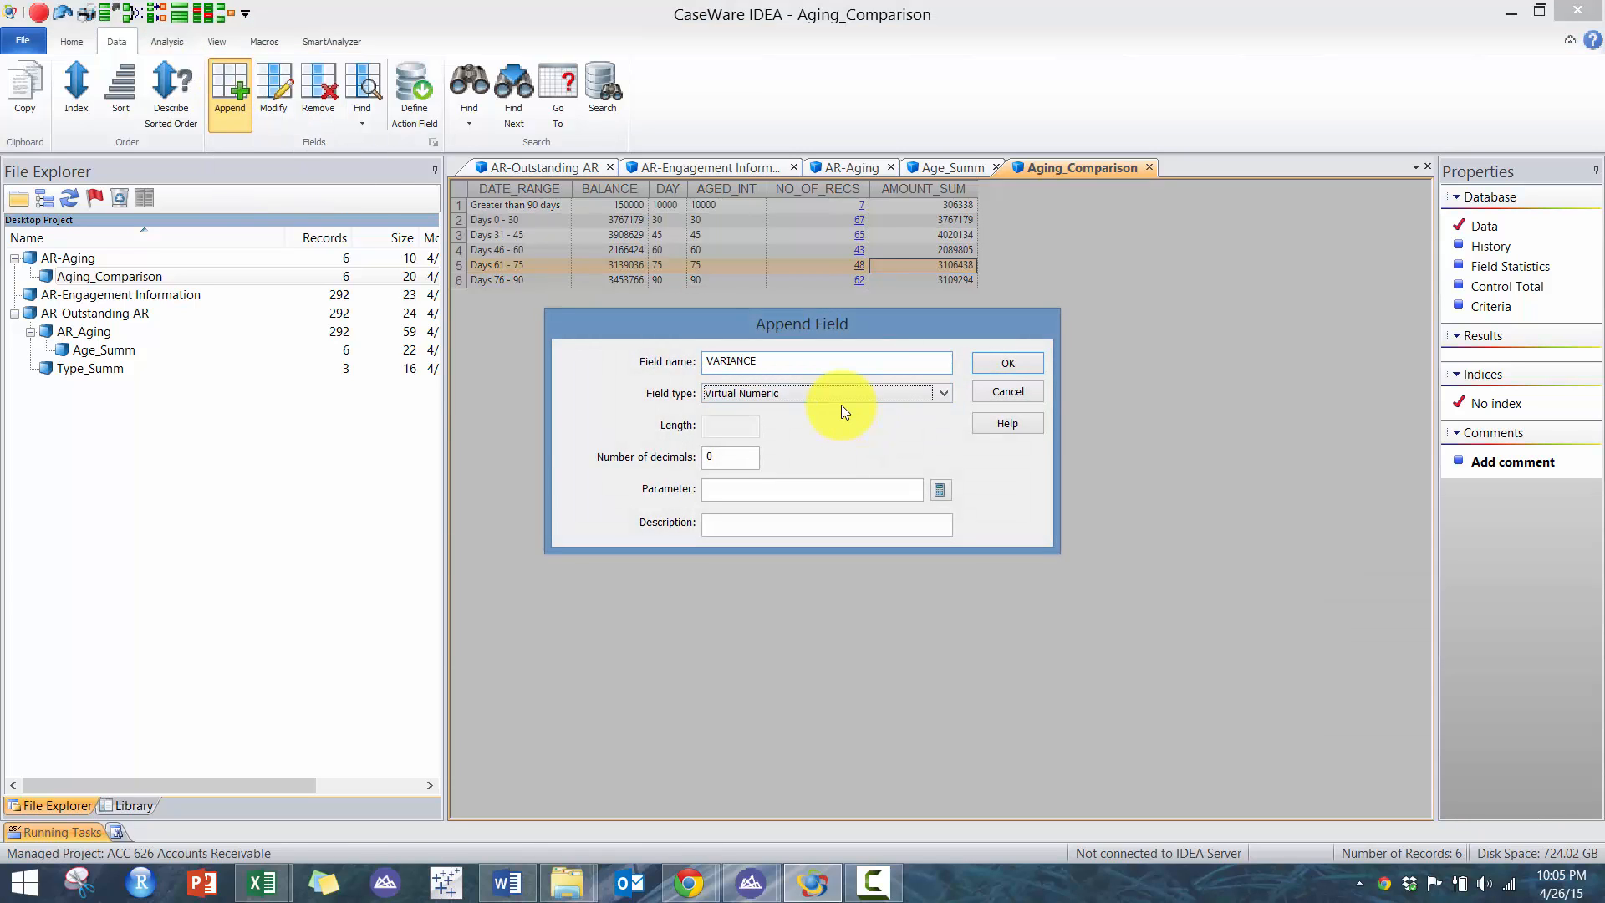
pyautogui.write('2')
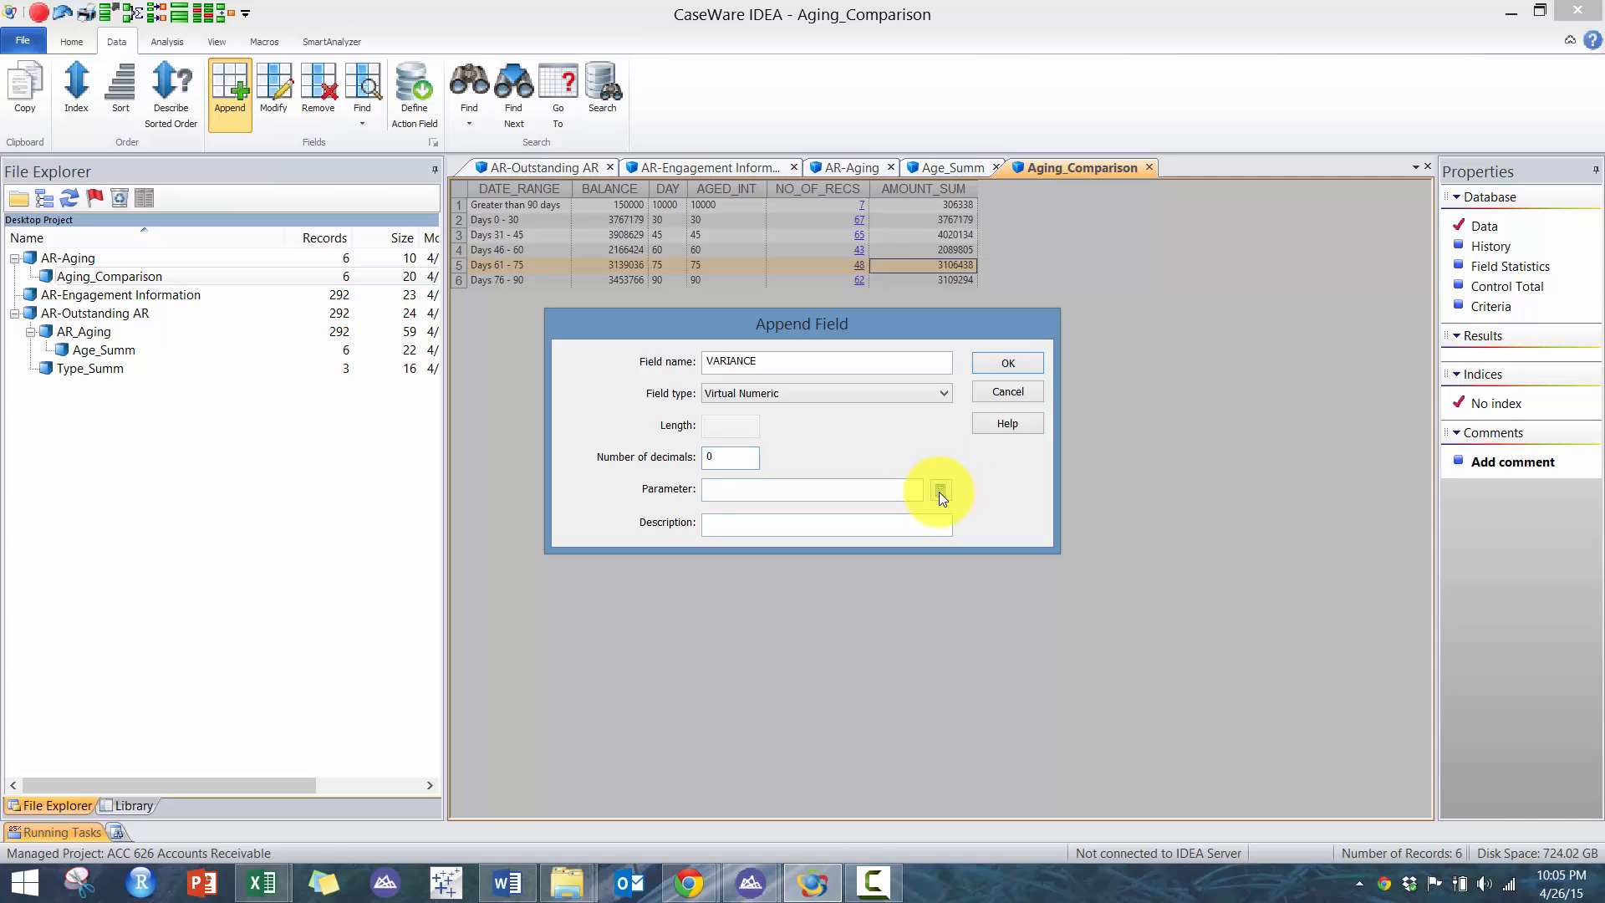
pyautogui.click(939, 489)
pyautogui.write('BALANCE')
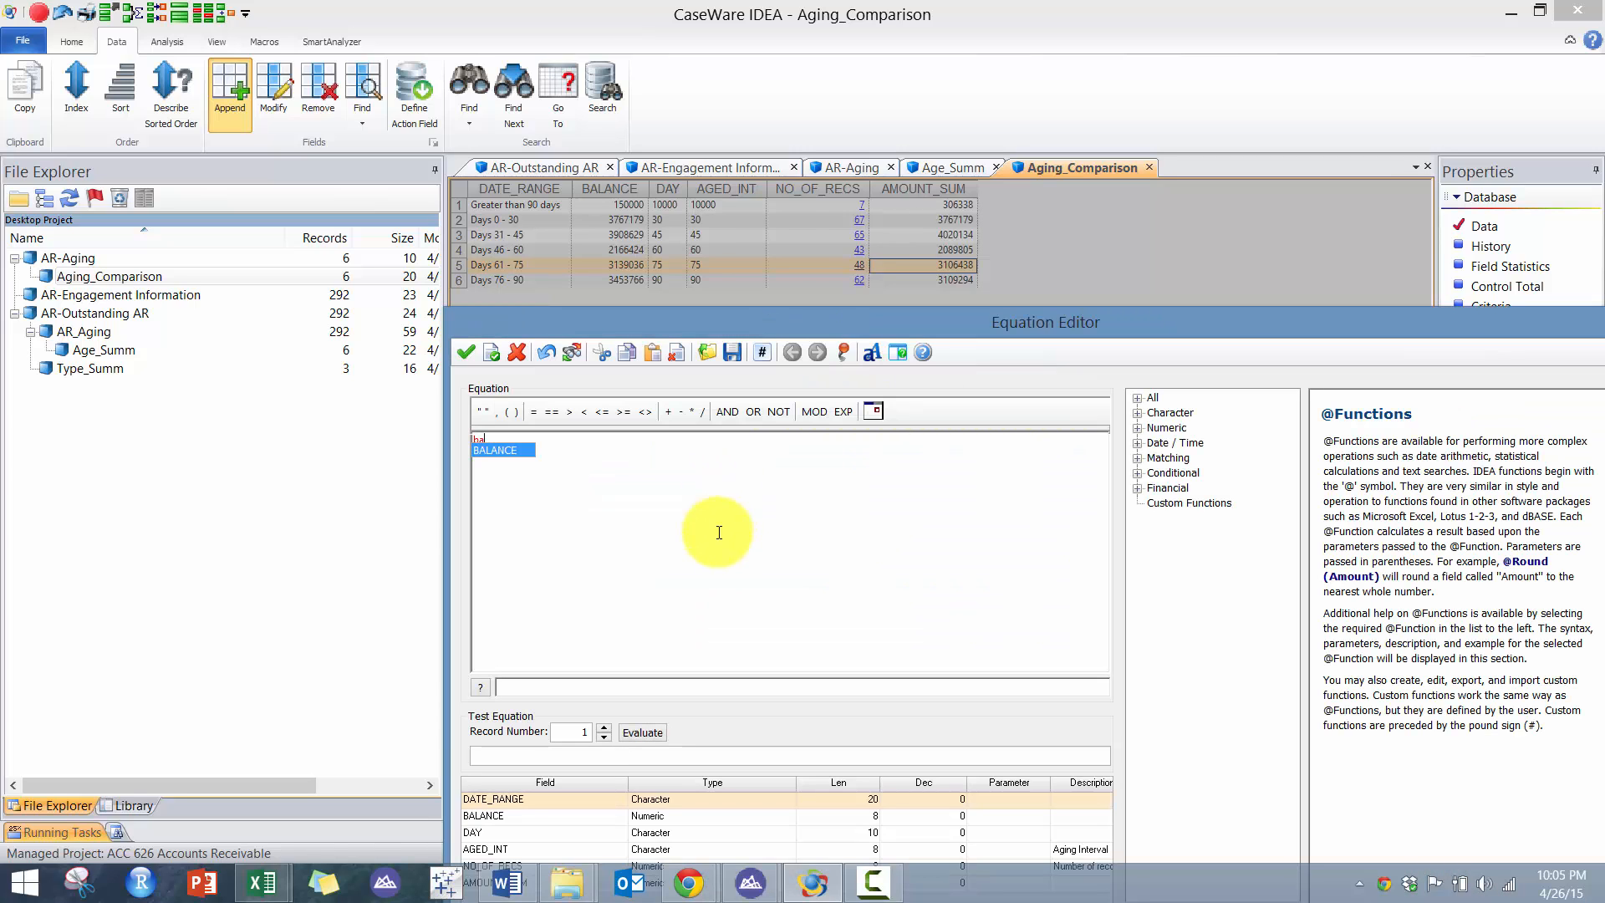
pyautogui.press('Tab')
pyautogui.write('-amo')
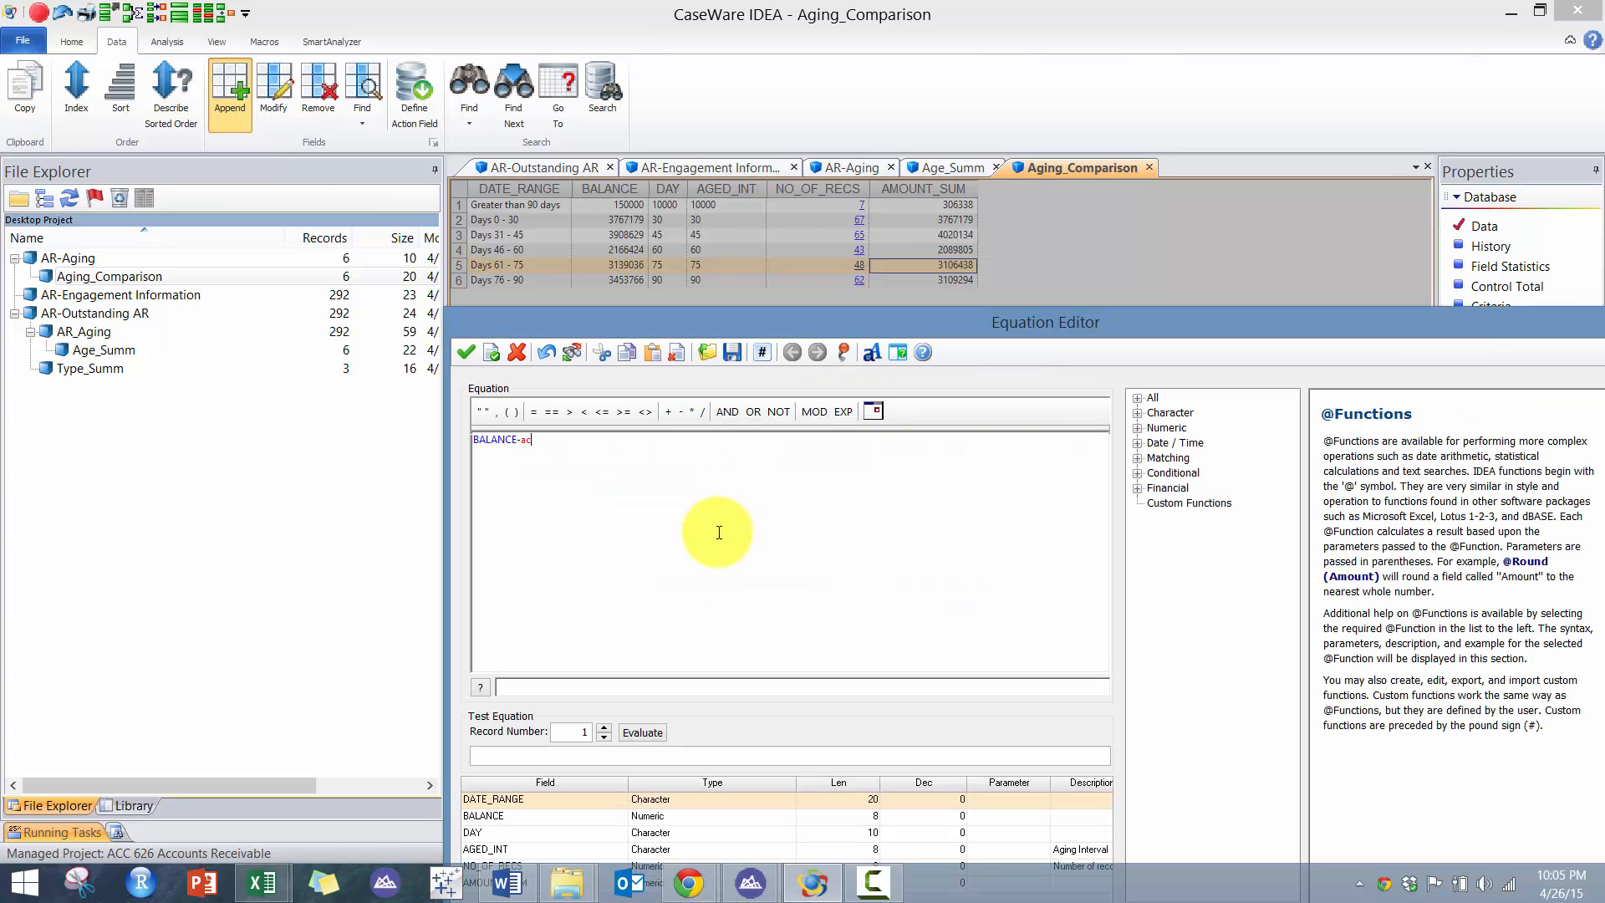
pyautogui.press('Tab')
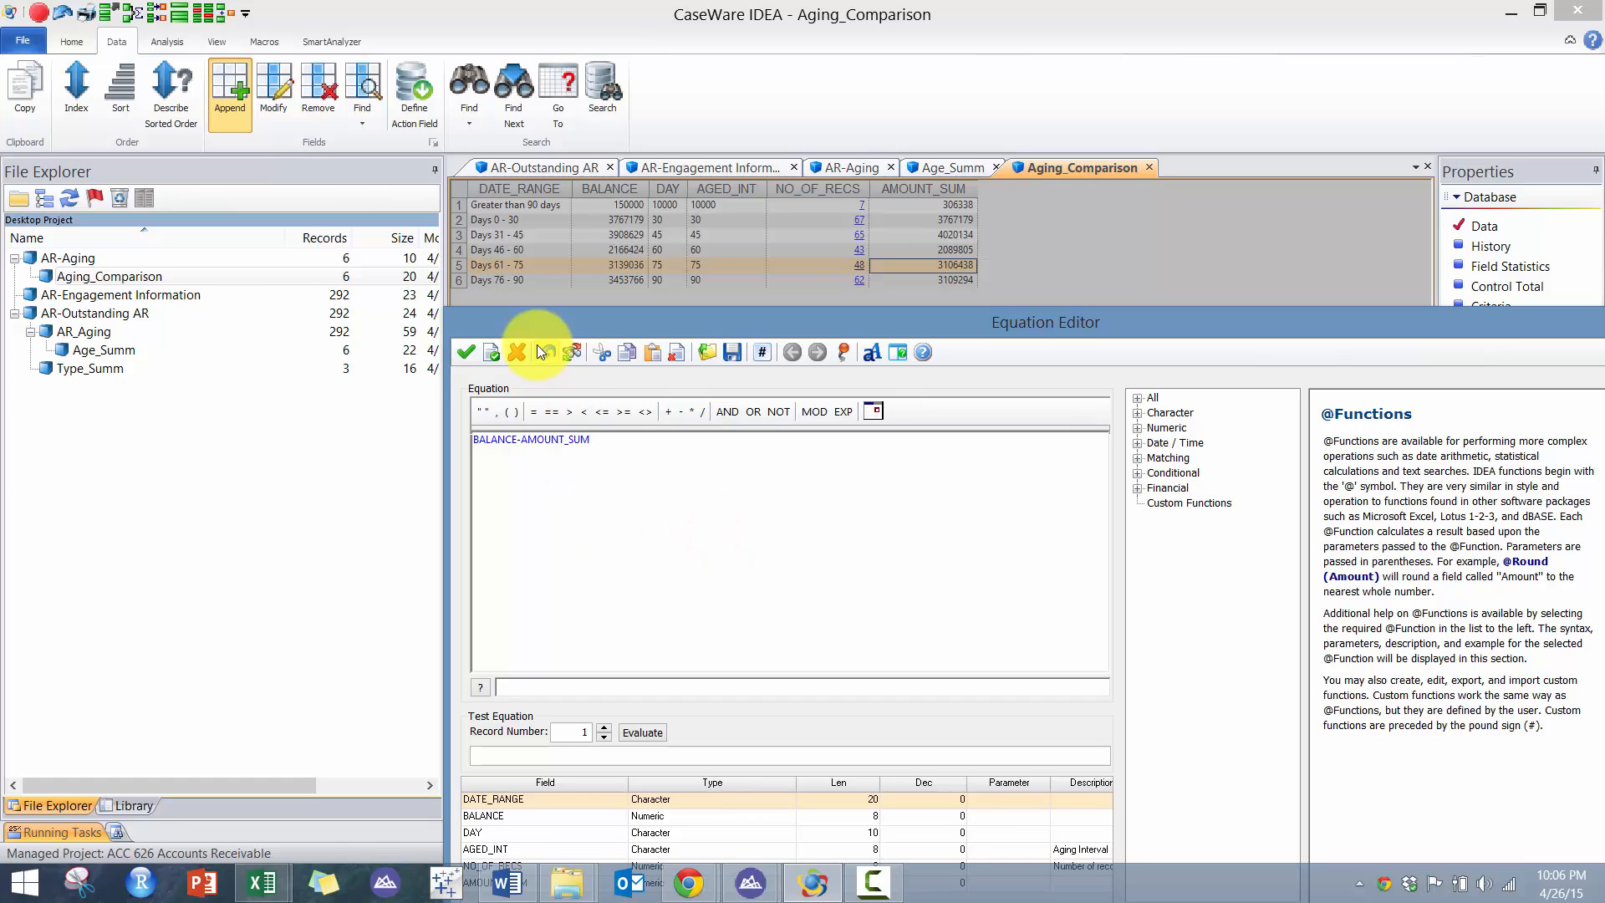
pyautogui.click(493, 352)
pyautogui.click(1020, 364)
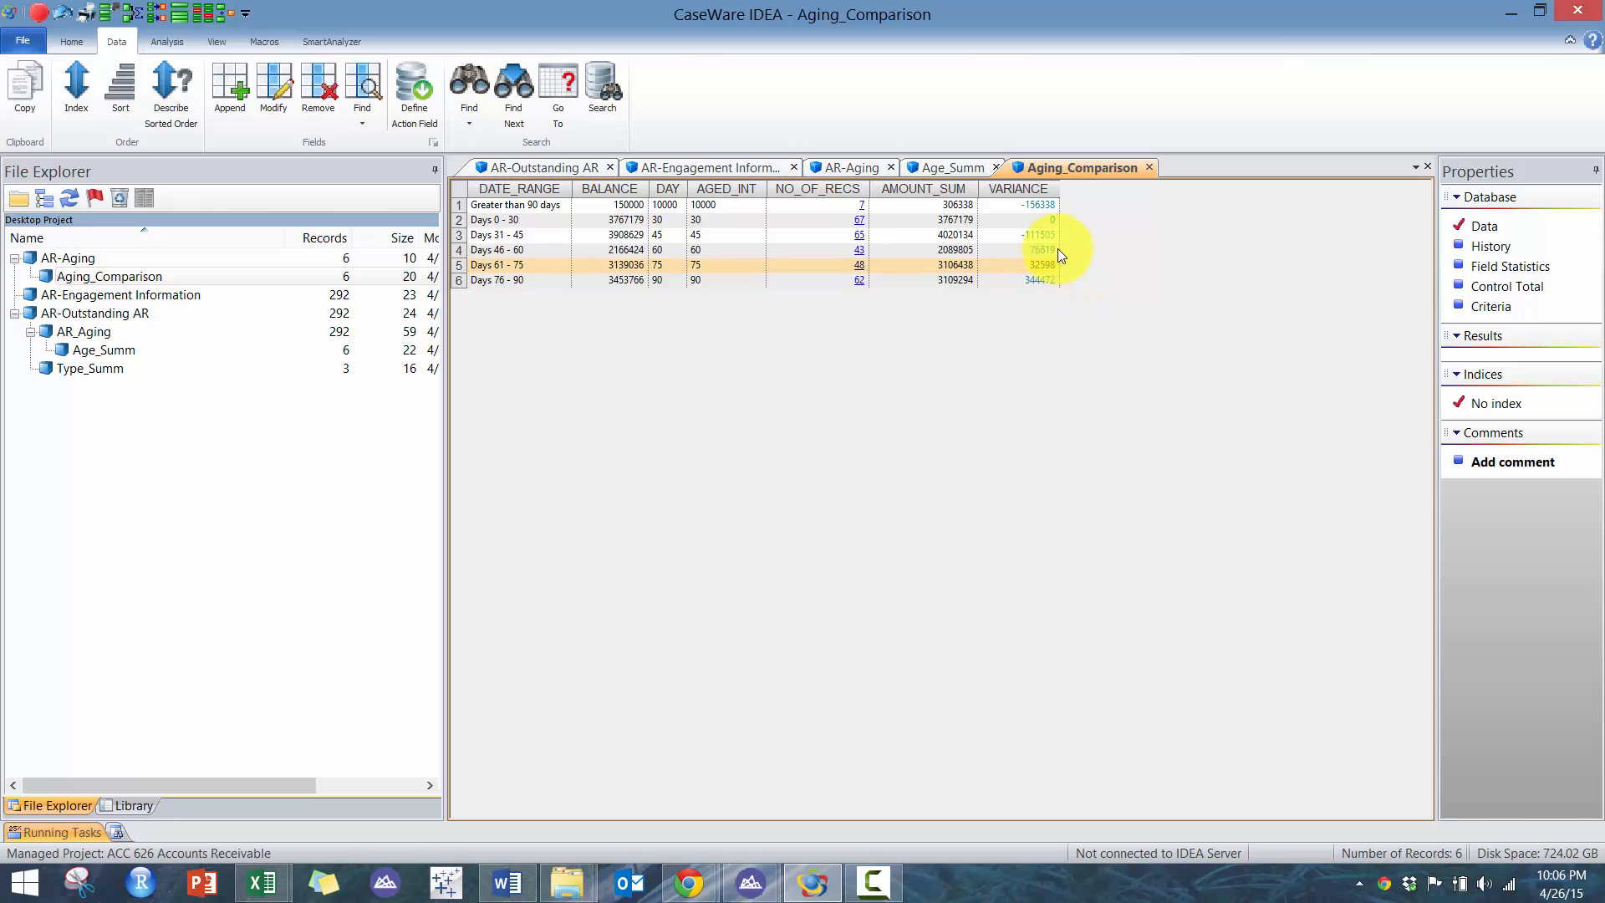
# - Review the VARIANCE values against BALANCE and AMOUNT_SUM for each aging range in Aging_Comparison
pyautogui.moveTo(1042, 210); pyautogui.dragTo(1066, 299)
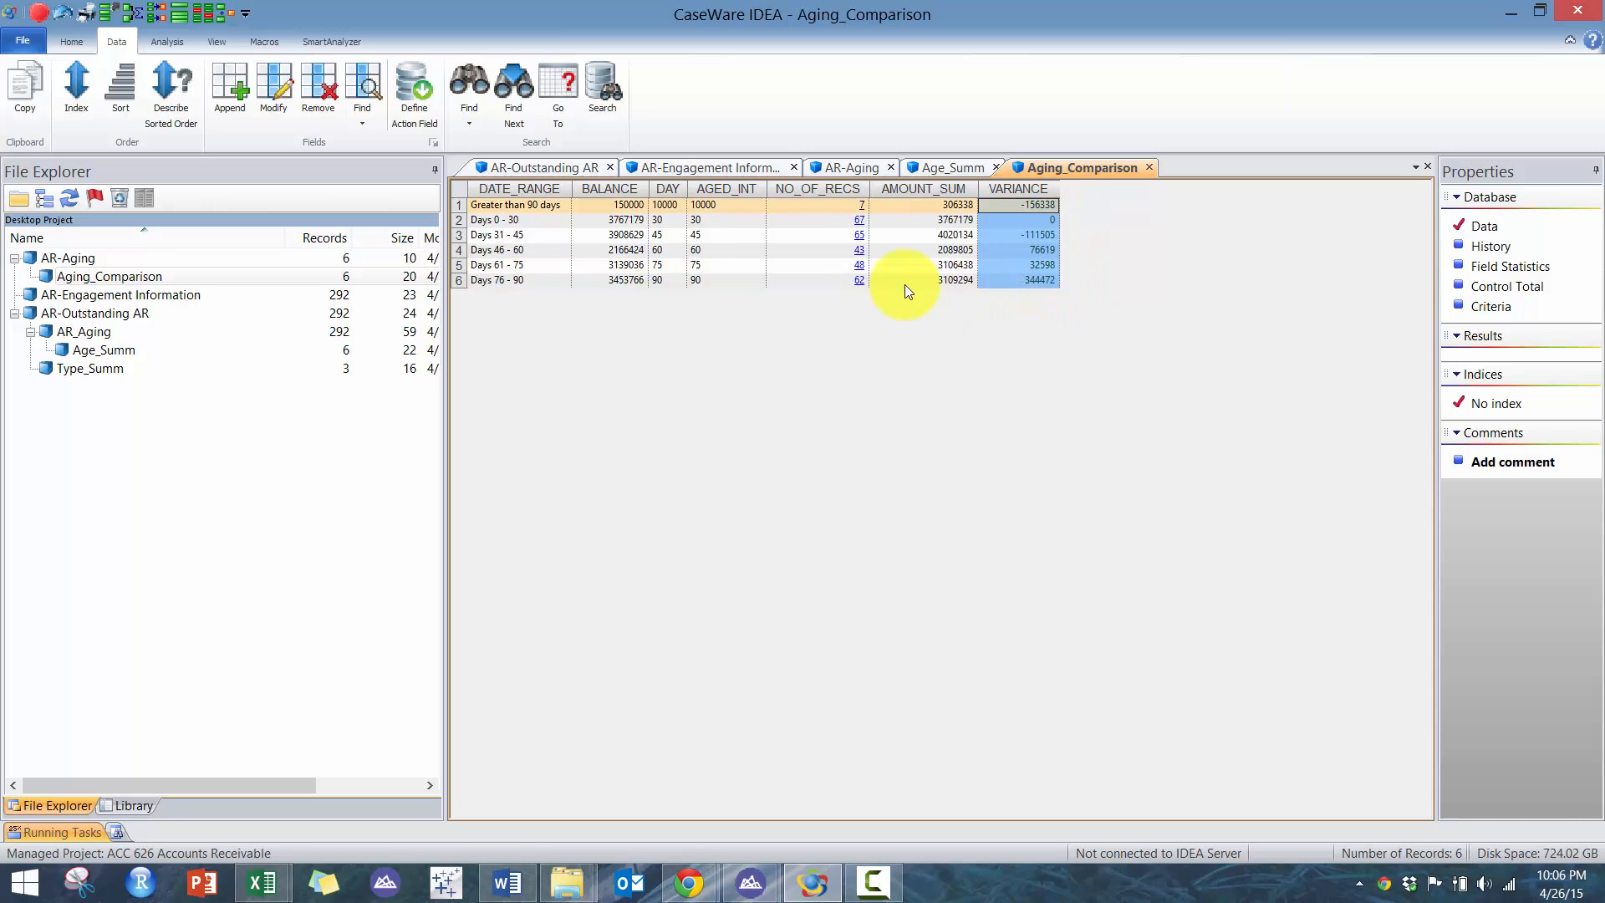
pyautogui.moveTo(904, 284); pyautogui.dragTo(519, 273)
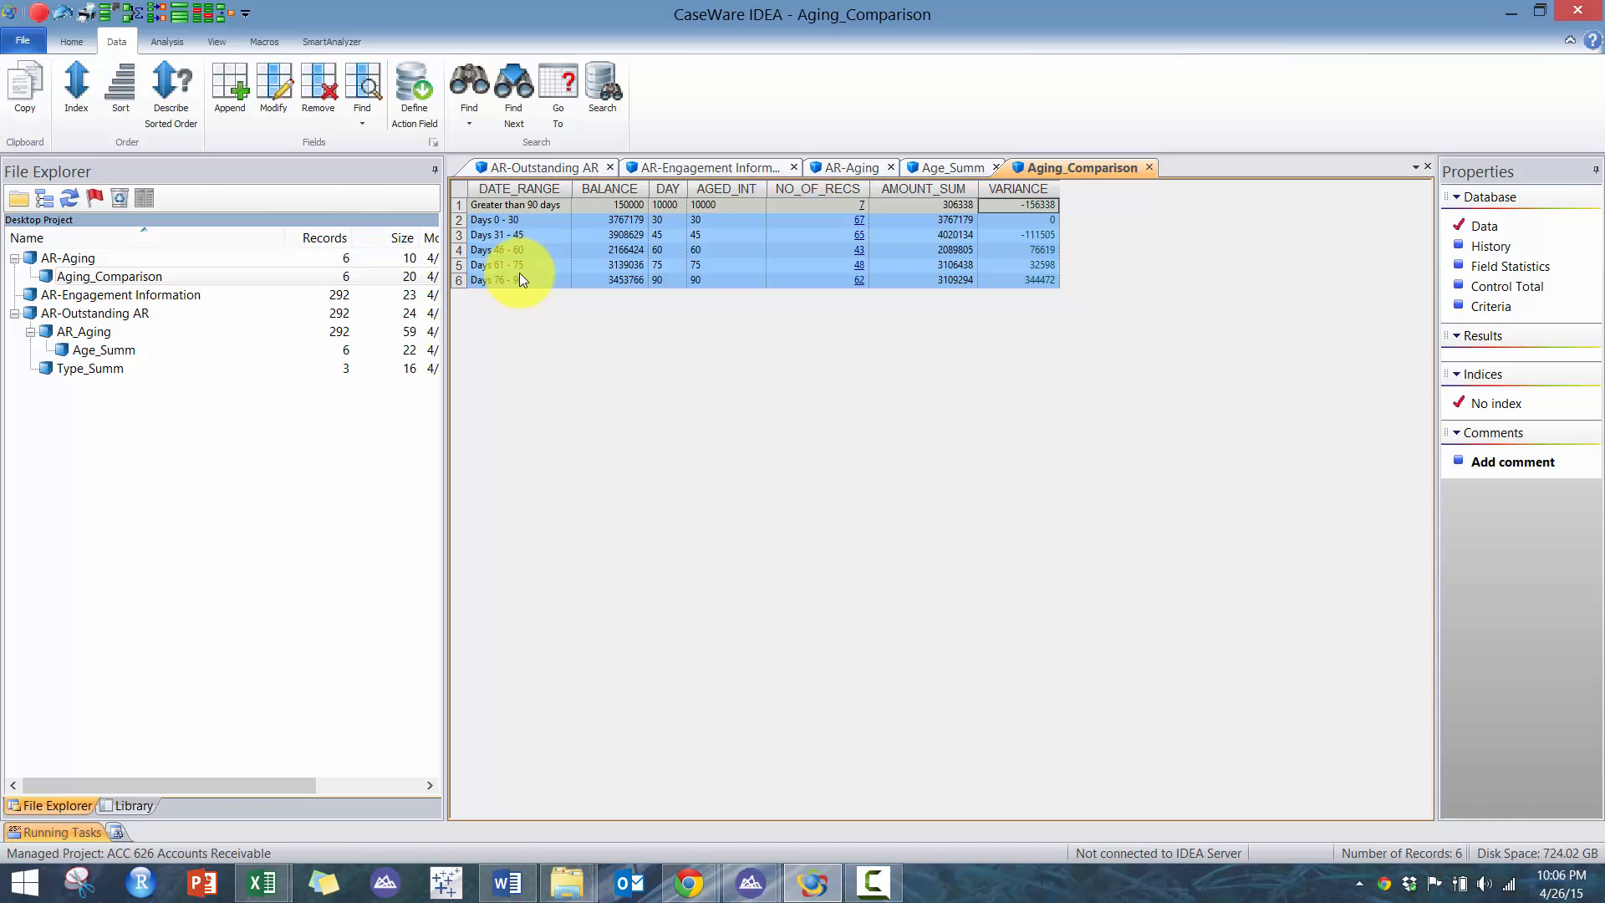
pyautogui.click(1007, 219)
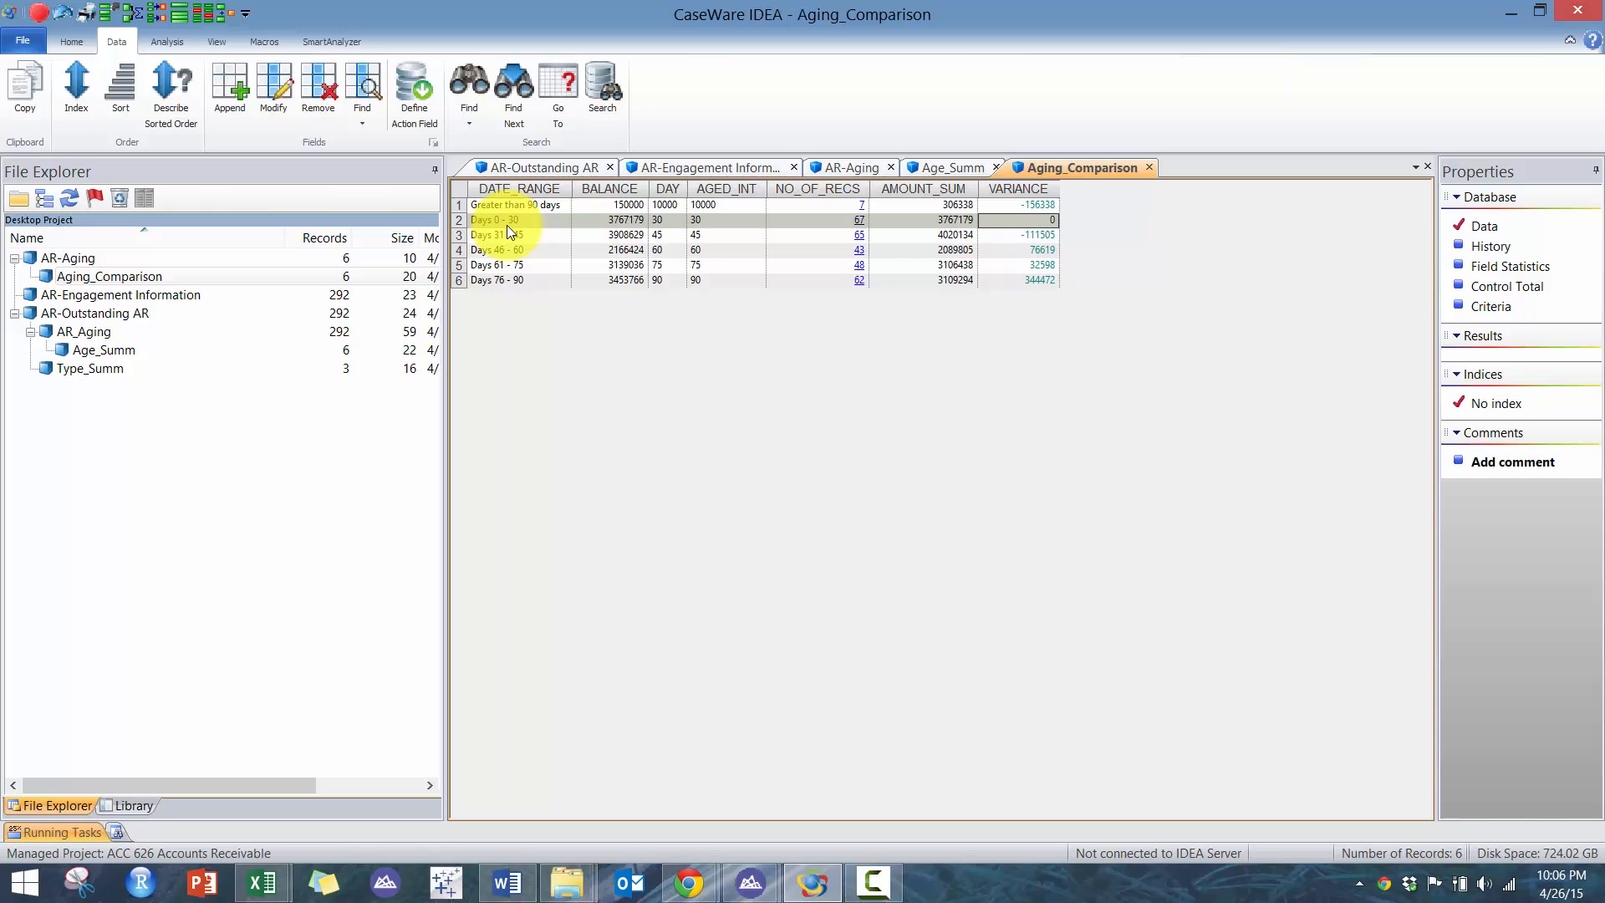
pyautogui.moveTo(506, 224); pyautogui.dragTo(624, 275)
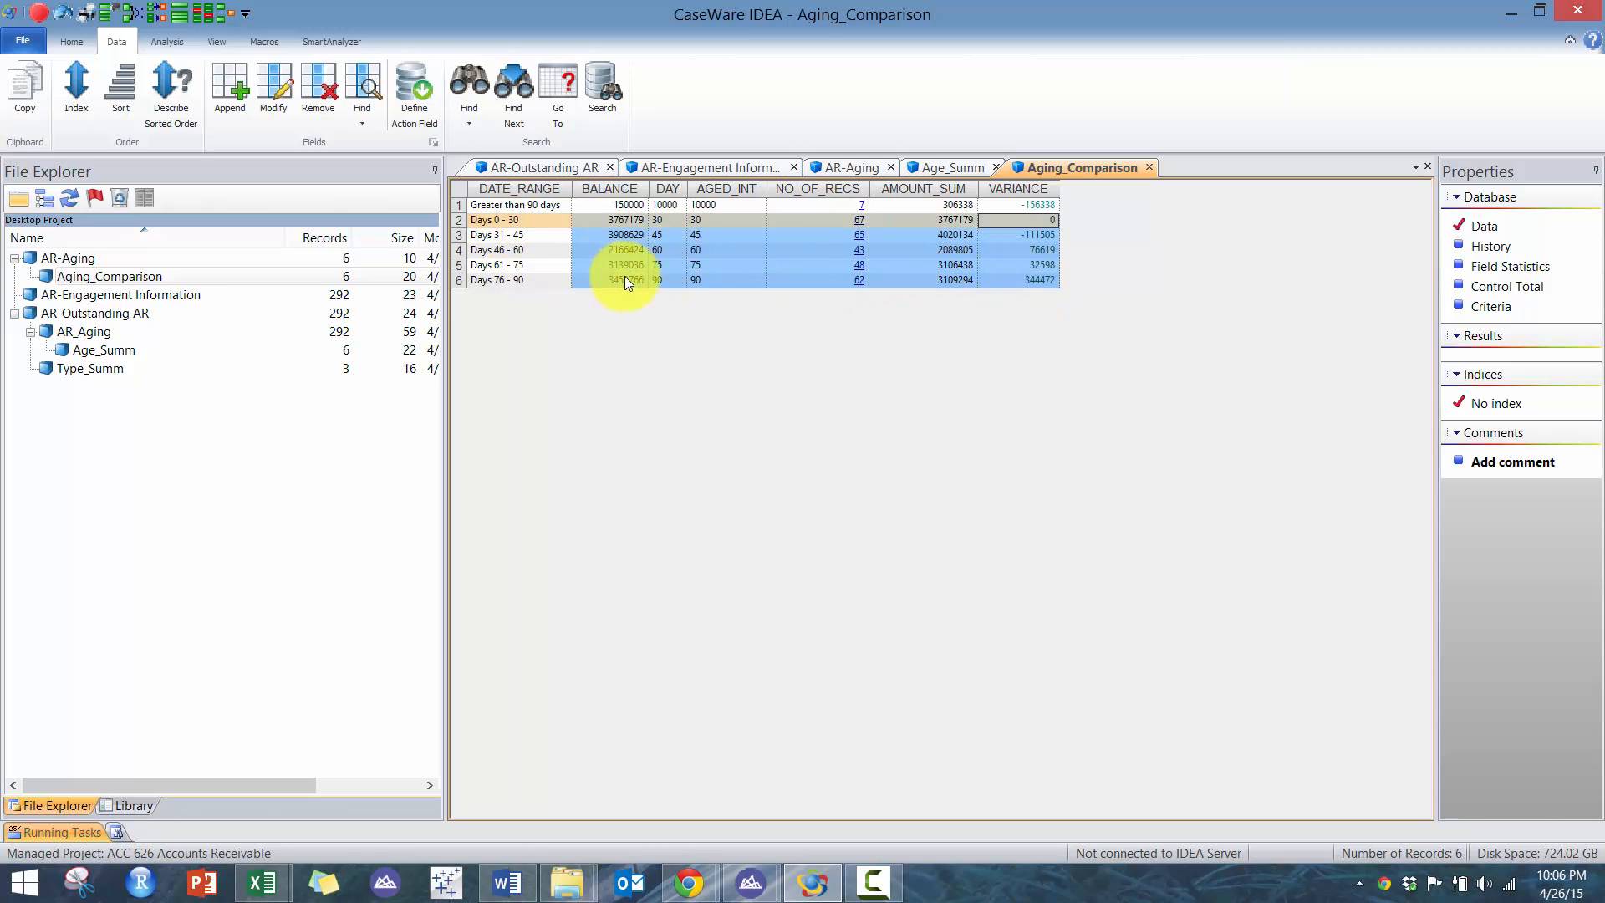
pyautogui.click(1042, 237)
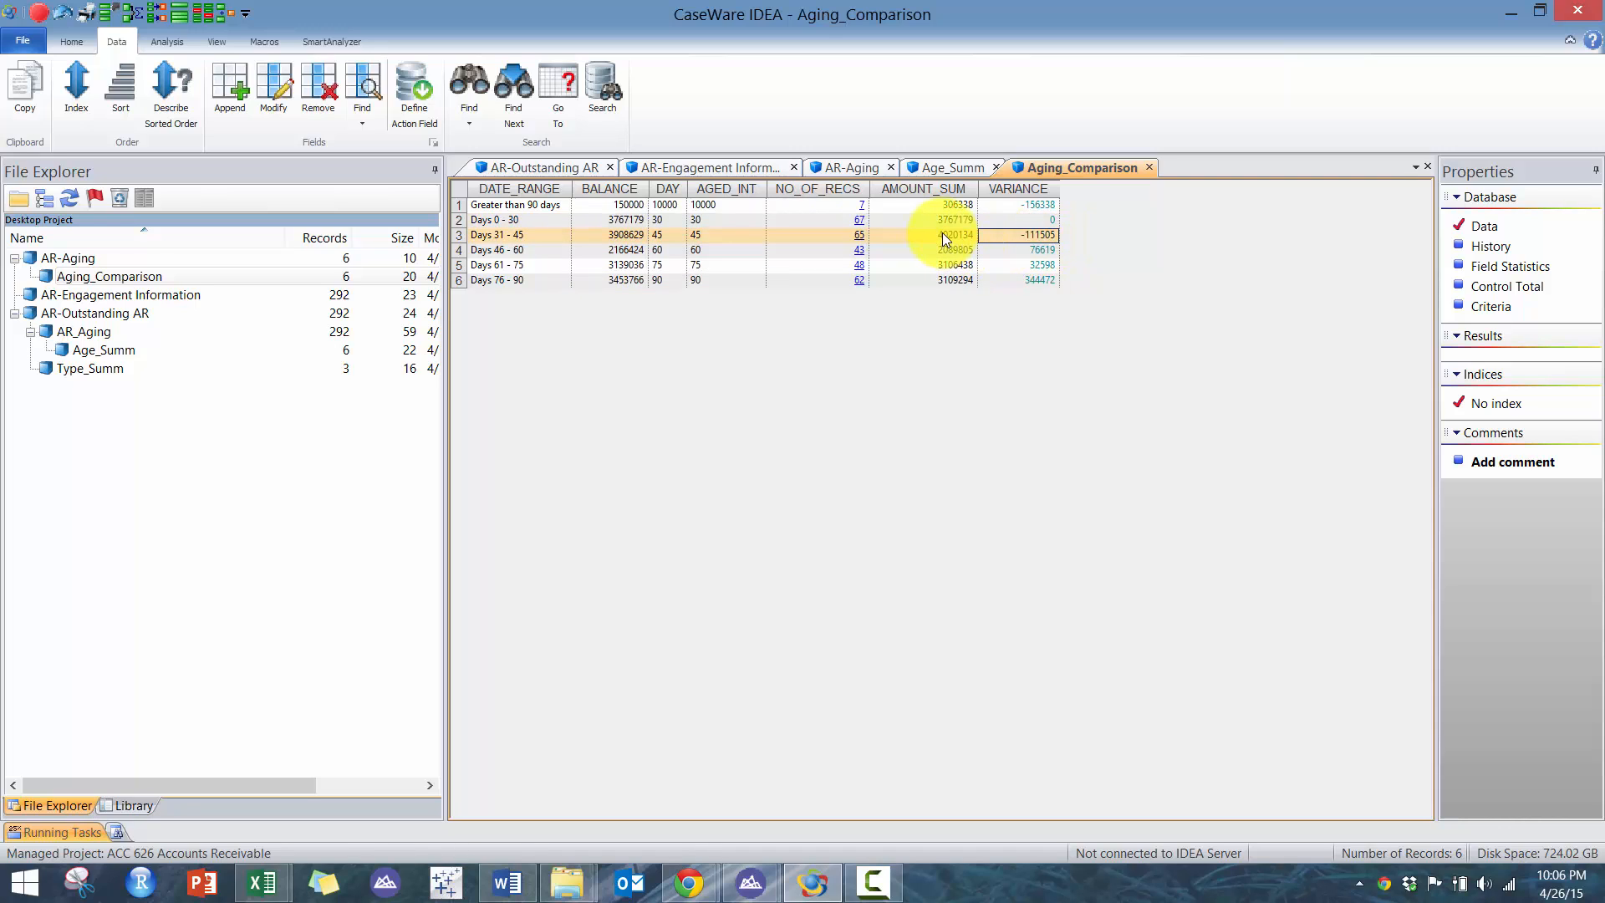
pyautogui.click(625, 234)
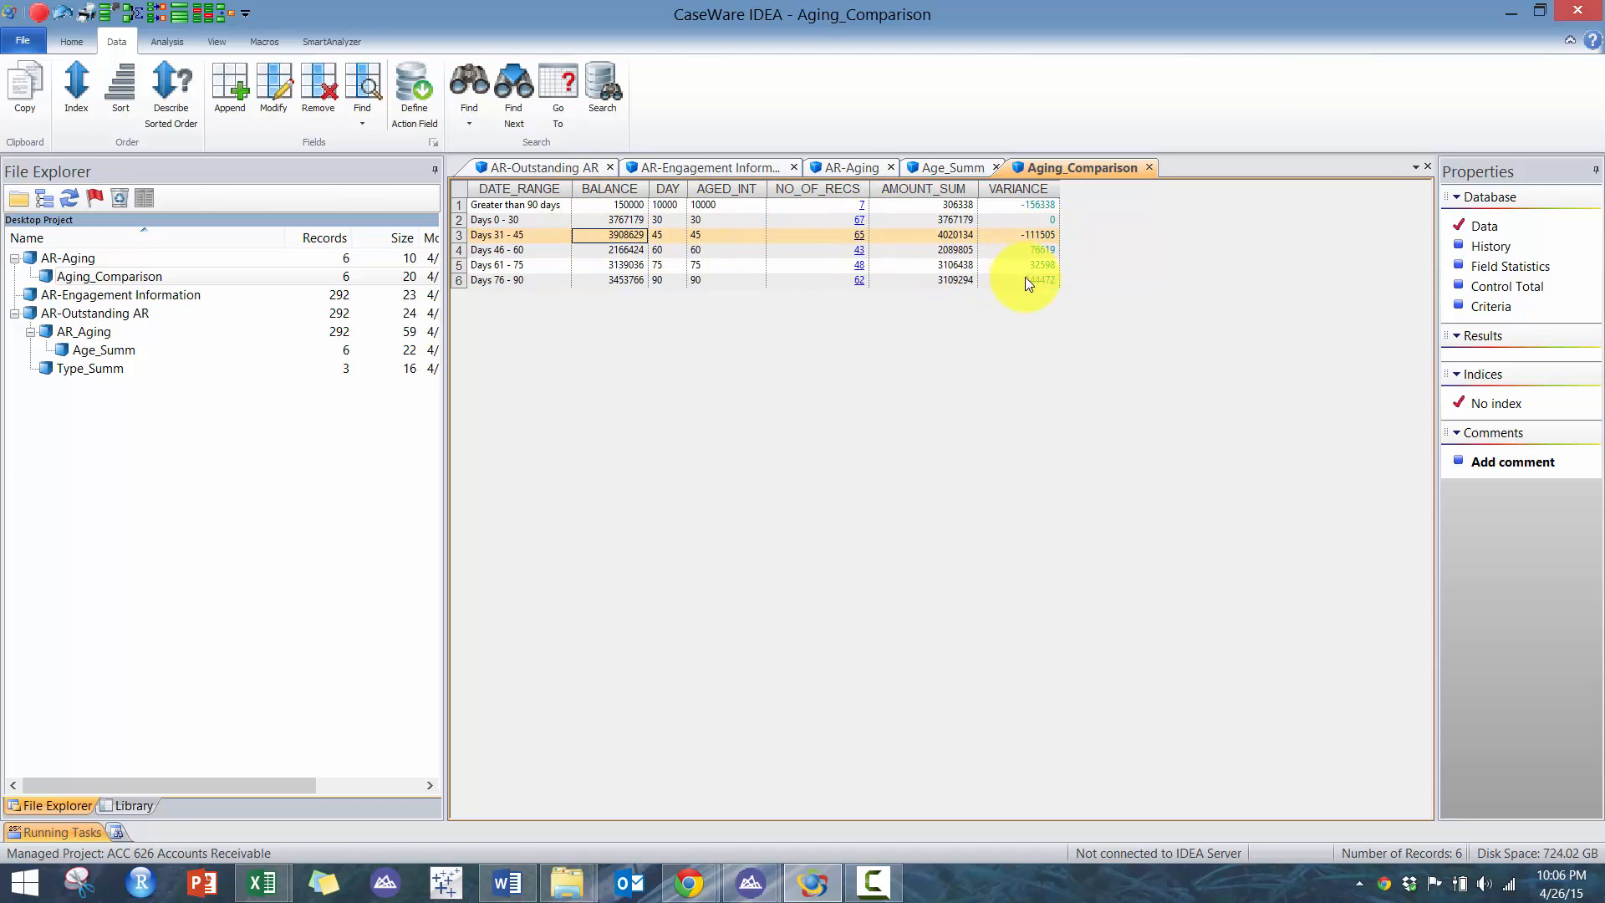
pyautogui.click(936, 279)
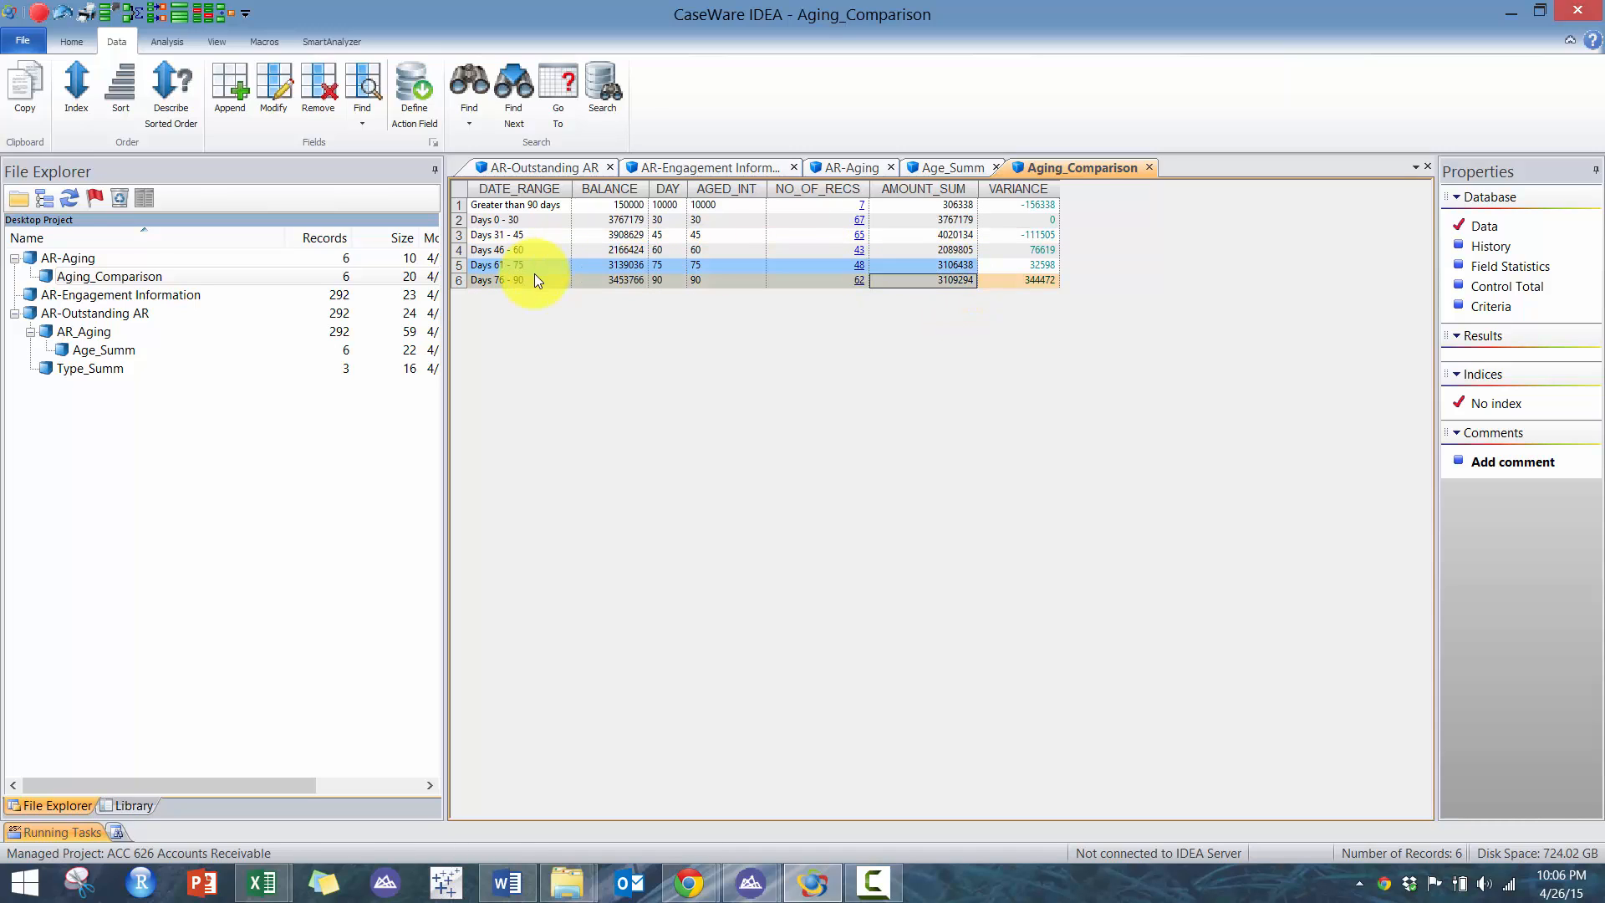
pyautogui.click(607, 280)
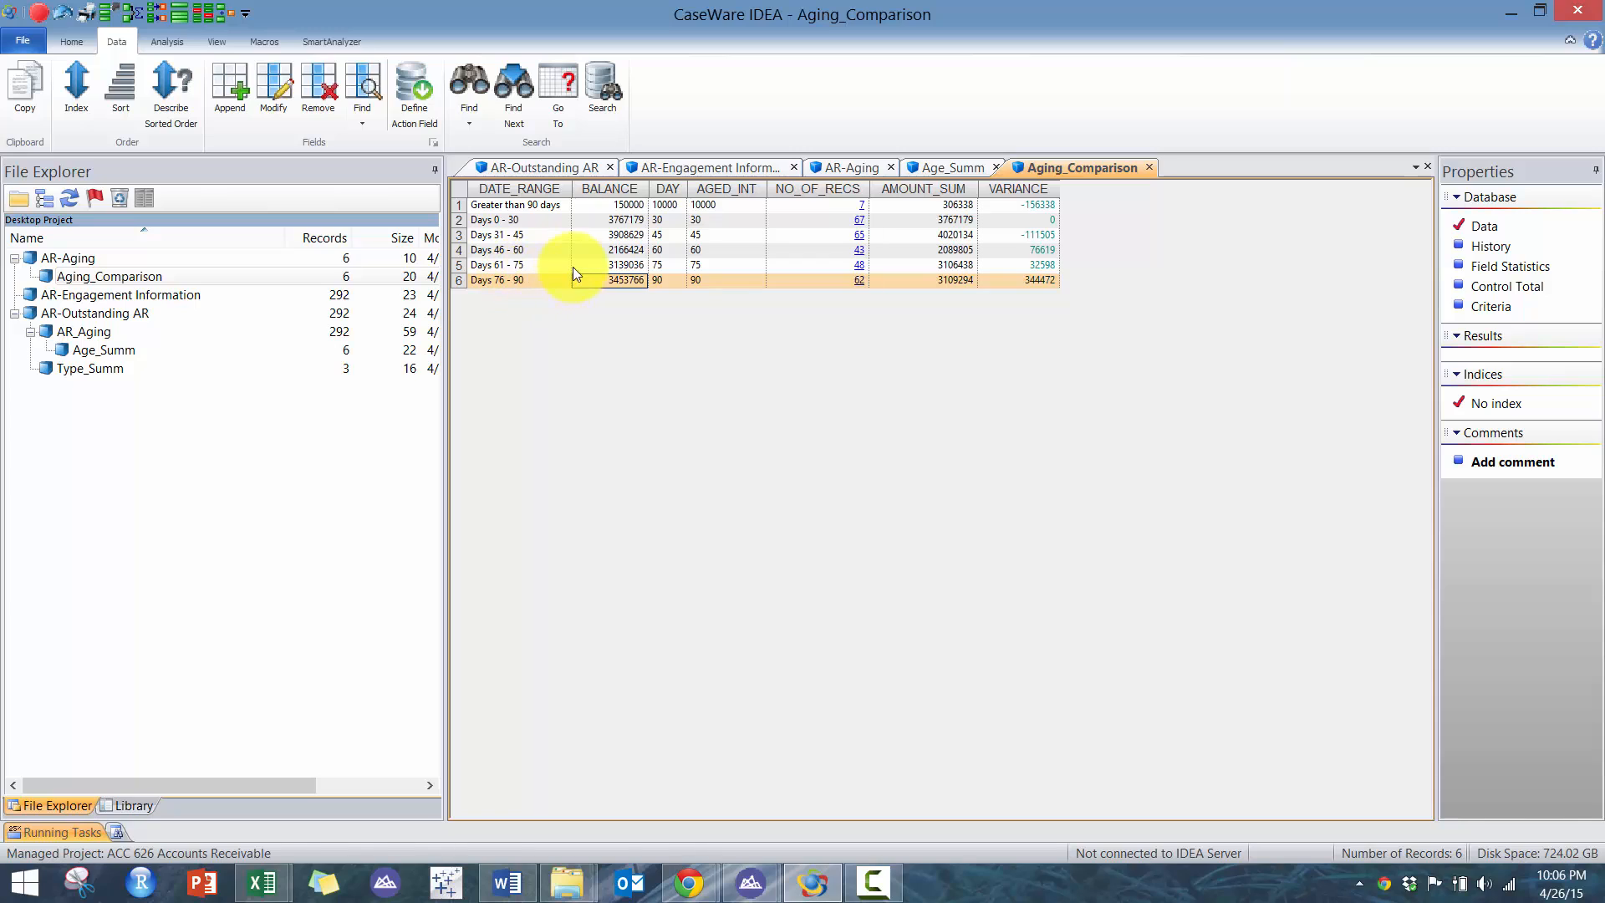
pyautogui.click(592, 264)
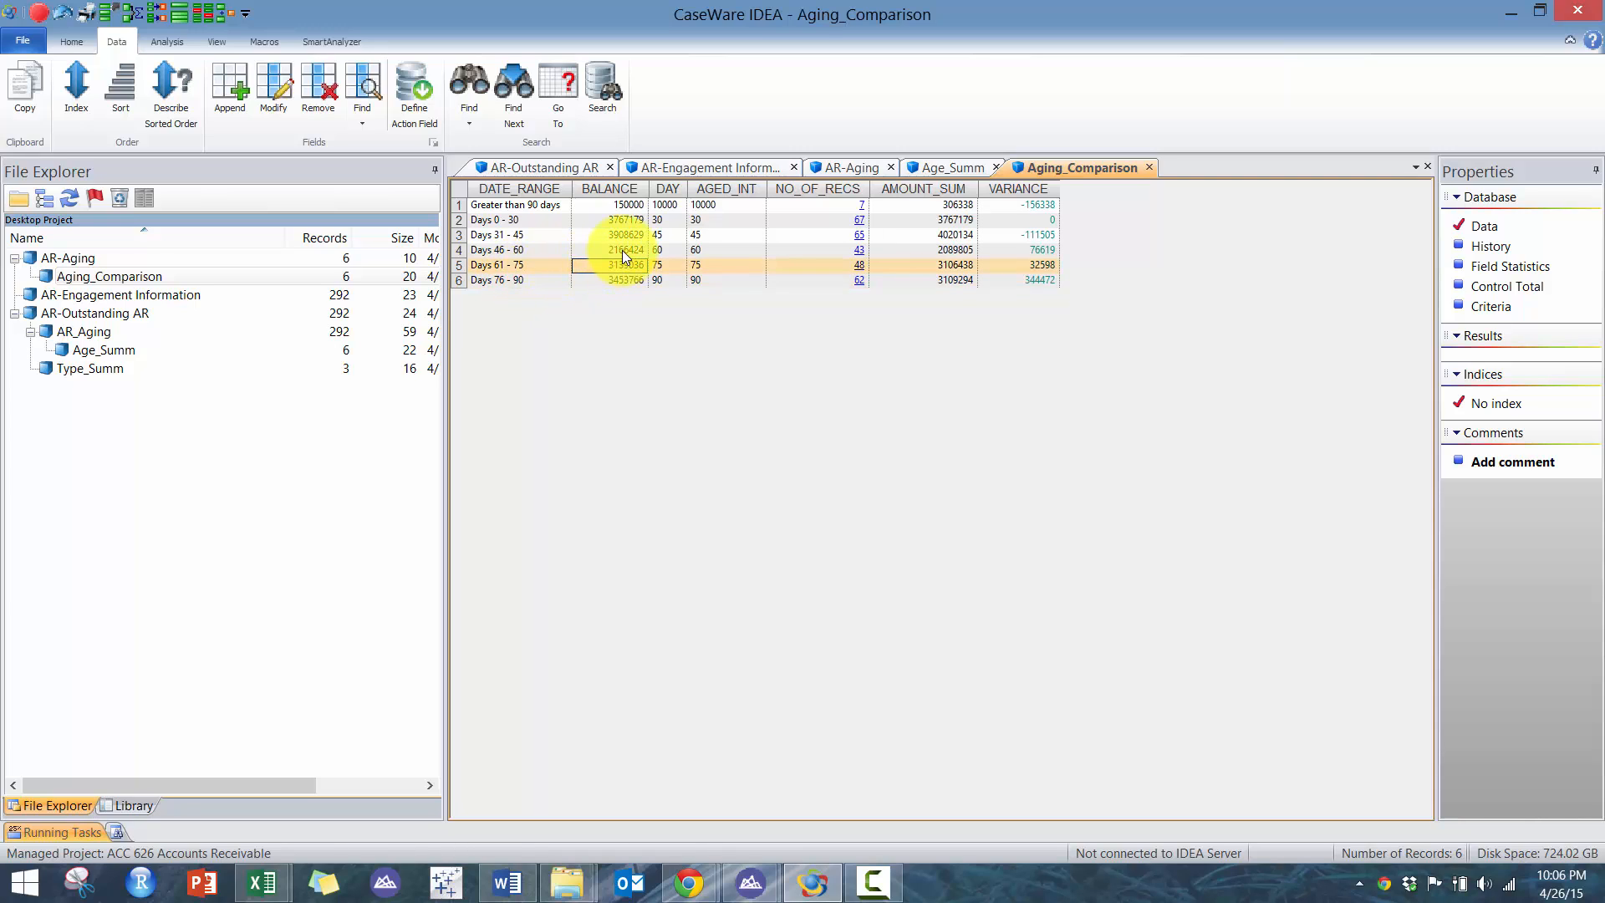
pyautogui.click(623, 250)
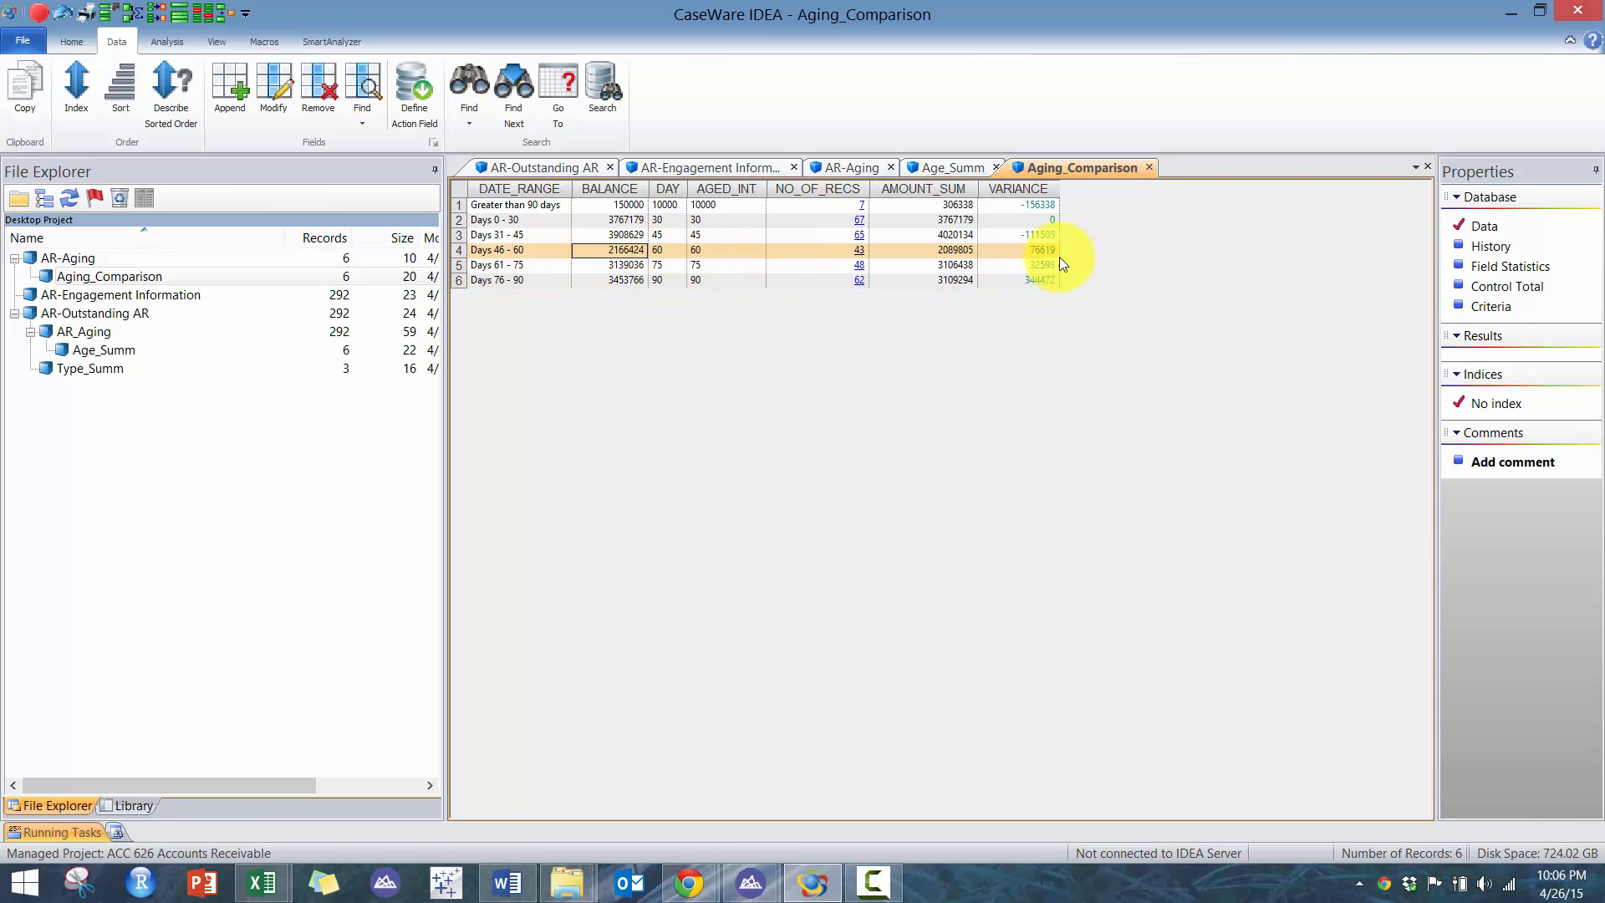
pyautogui.moveTo(1040, 236); pyautogui.dragTo(565, 276)
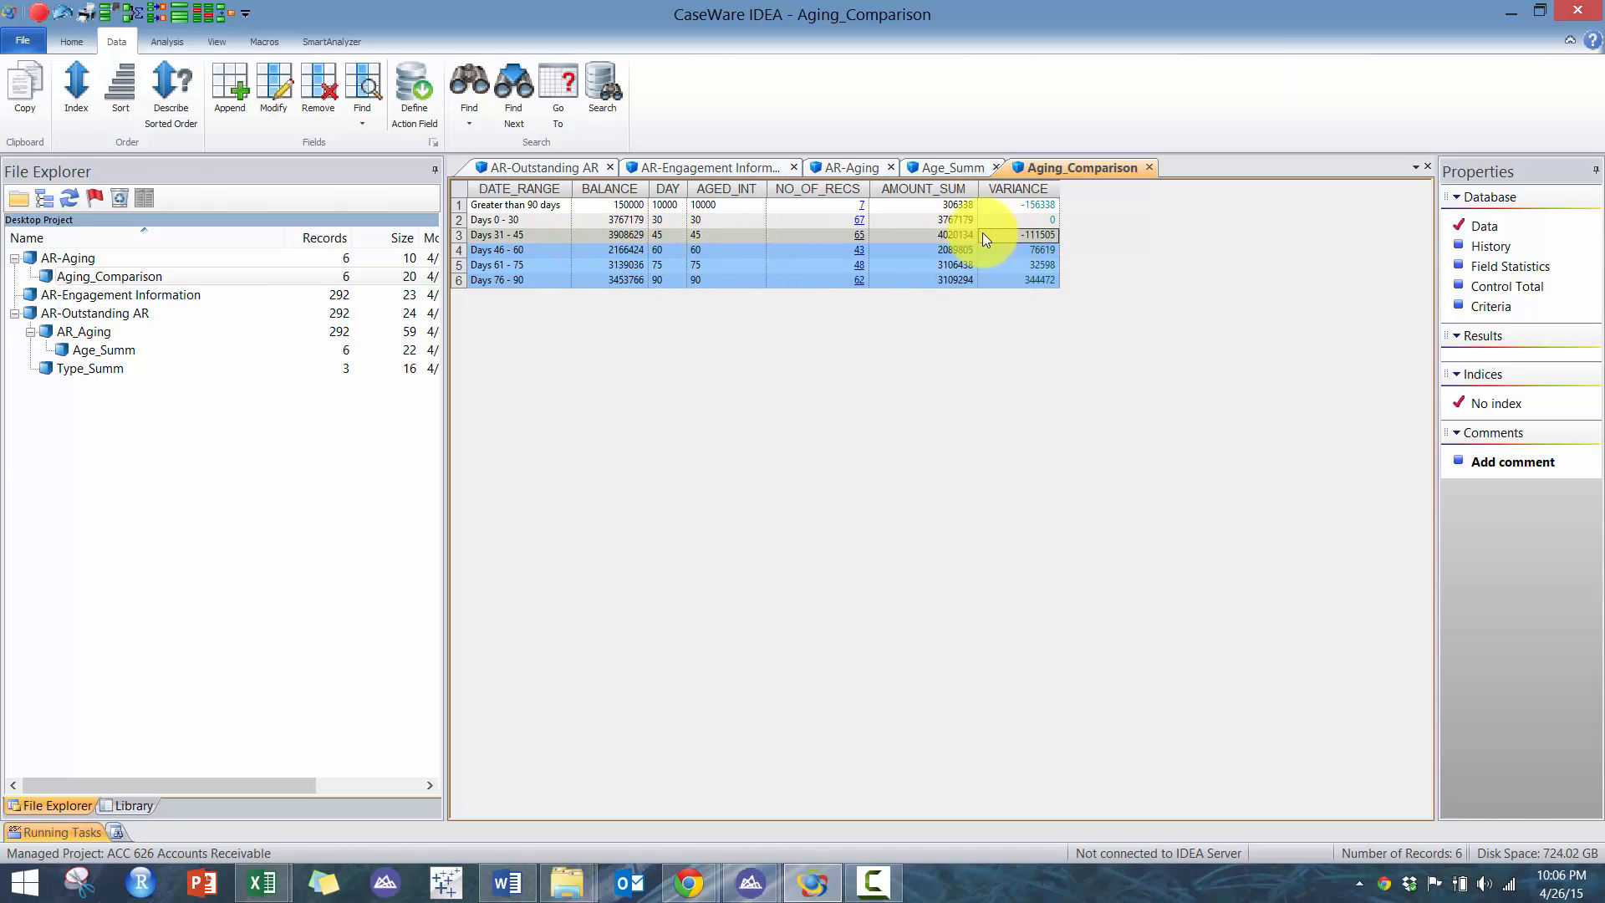
pyautogui.click(613, 235)
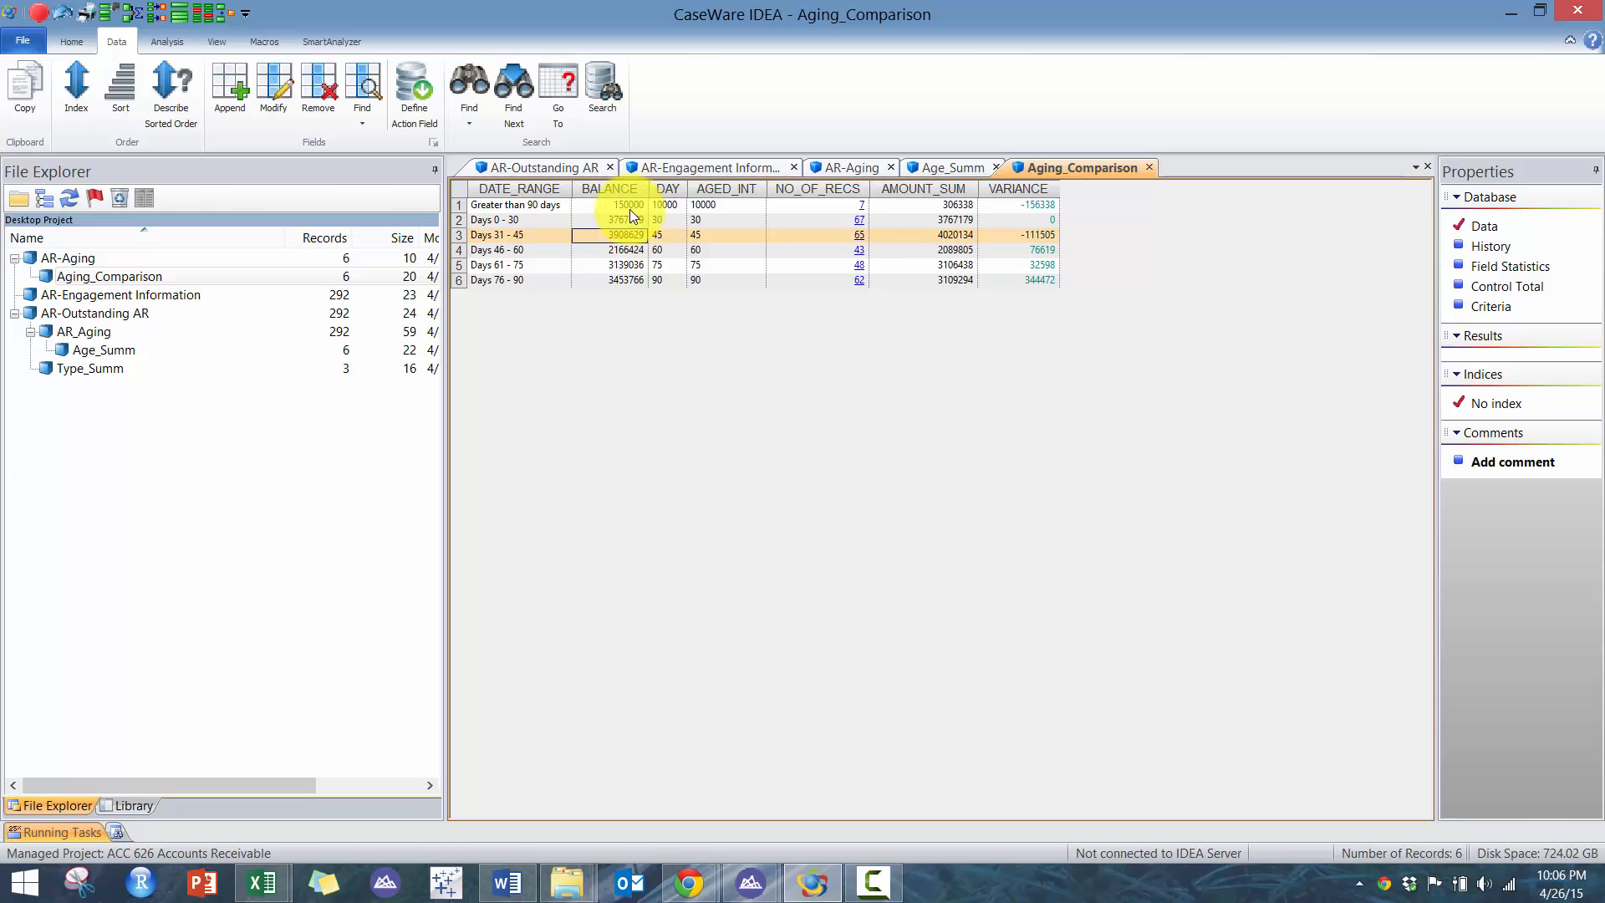
pyautogui.click(921, 204)
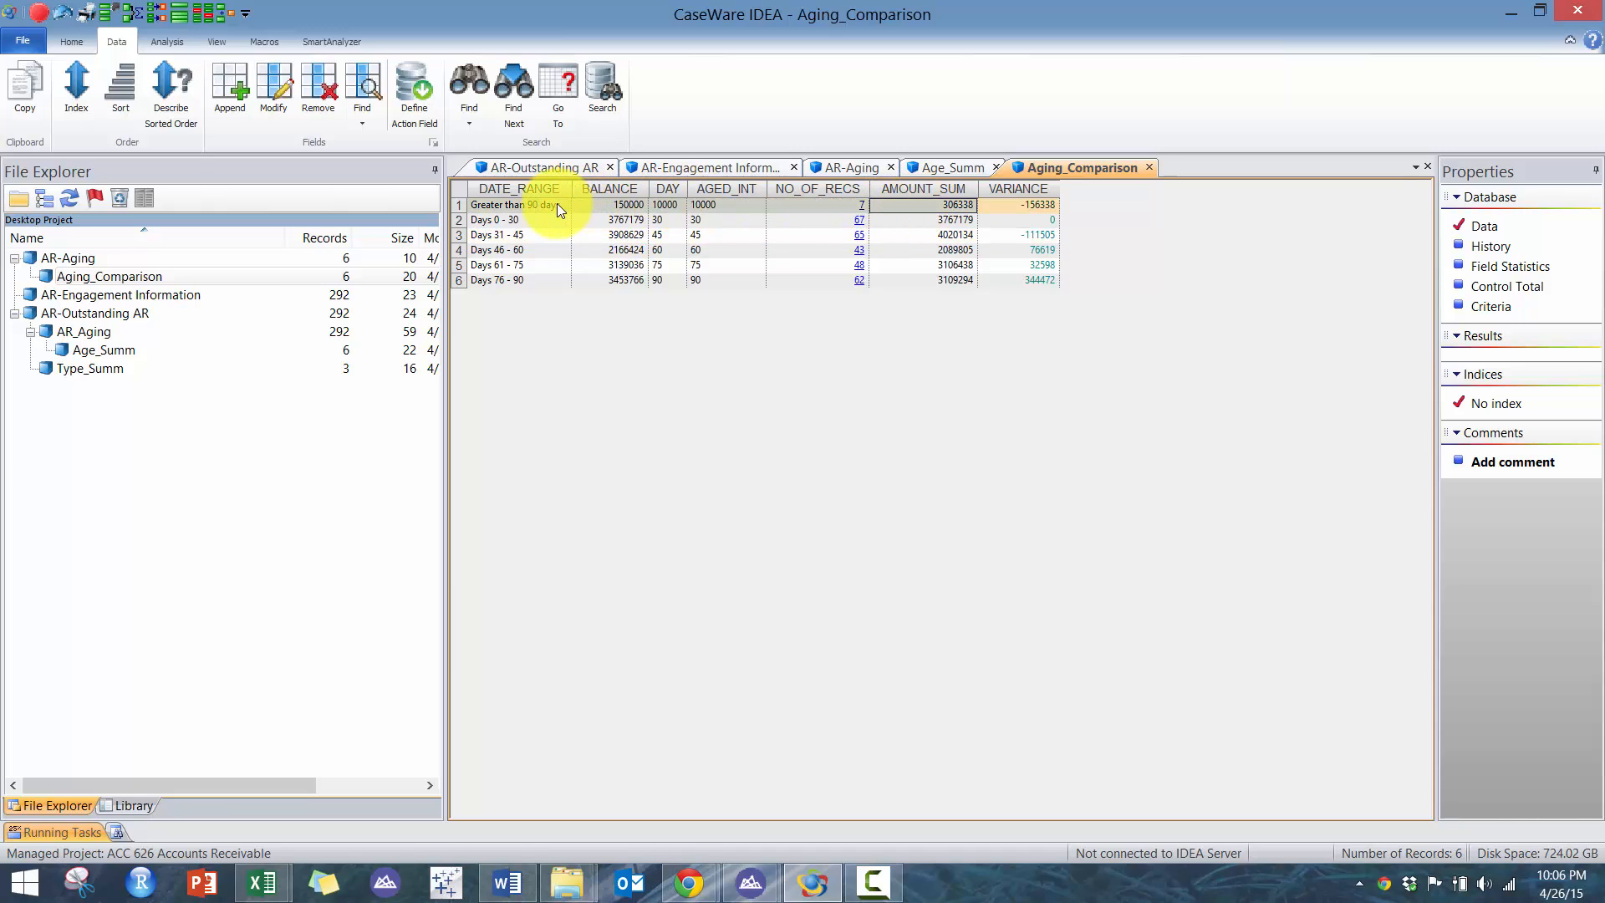
pyautogui.click(1027, 205)
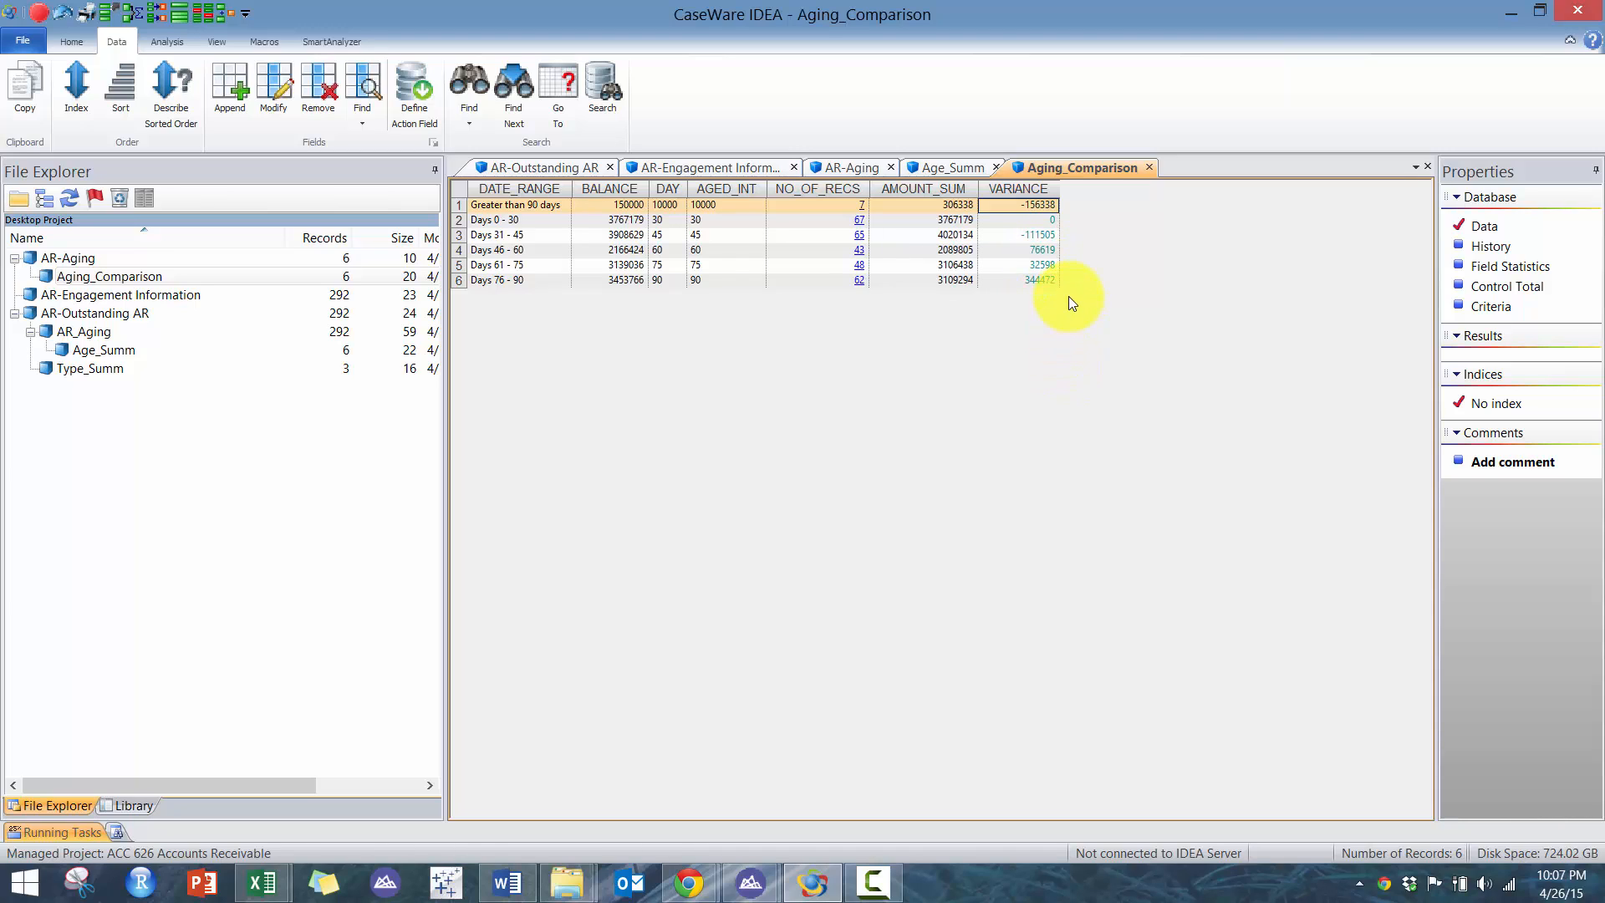
# - Open AR-Outstanding AR and start a join with AR-Engagement Information as the secondary database
pyautogui.doubleClick(113, 319)
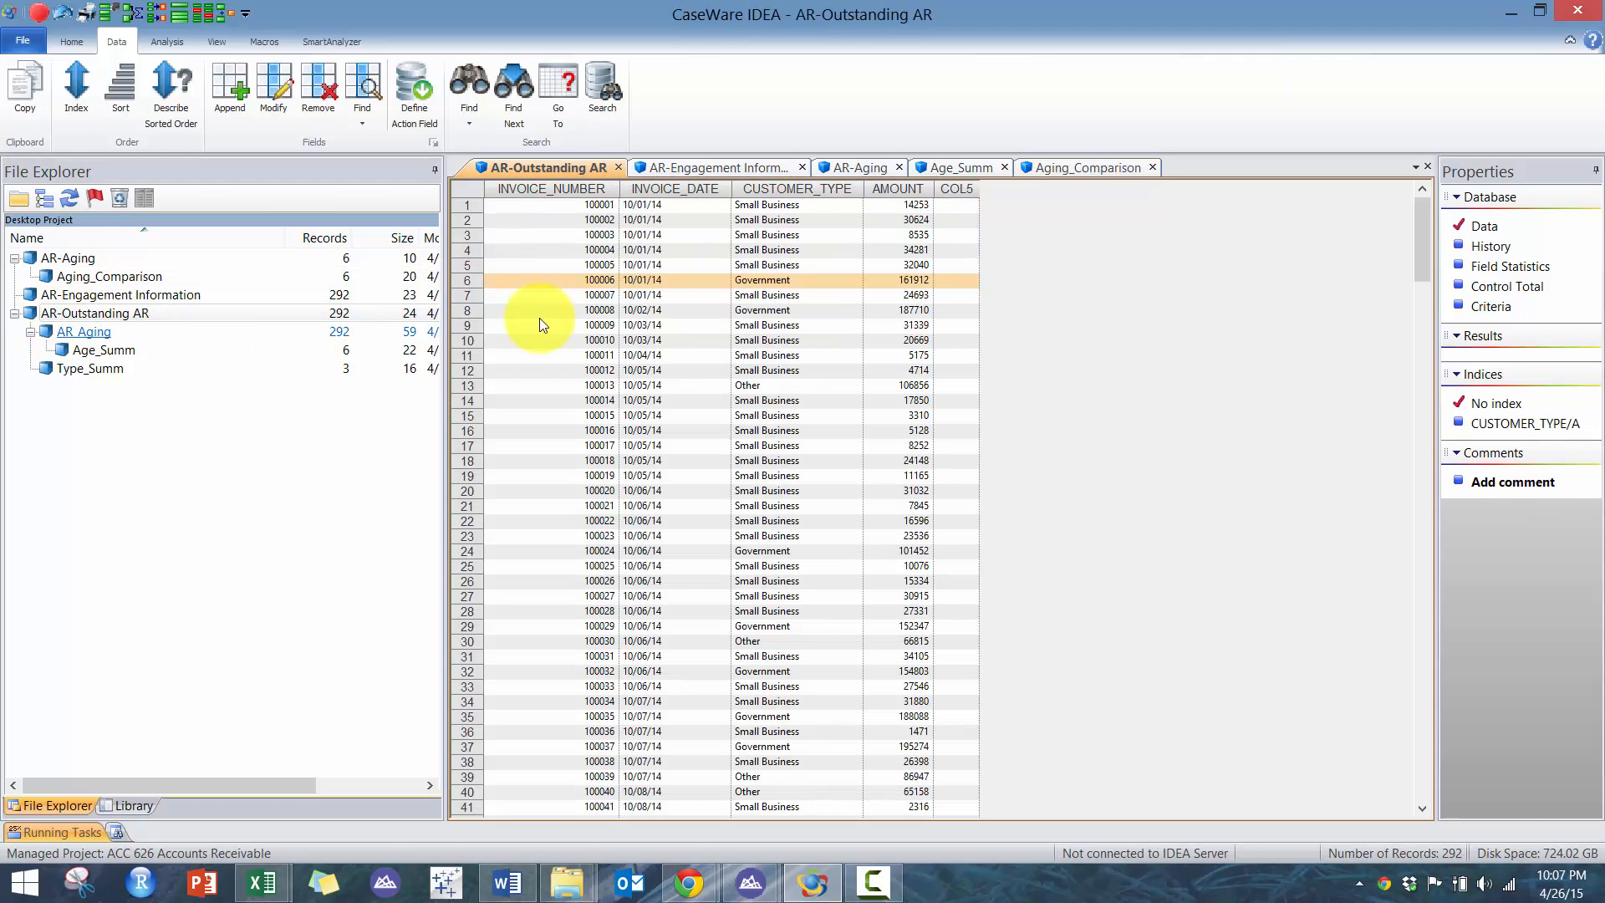
pyautogui.click(720, 289)
pyautogui.click(170, 37)
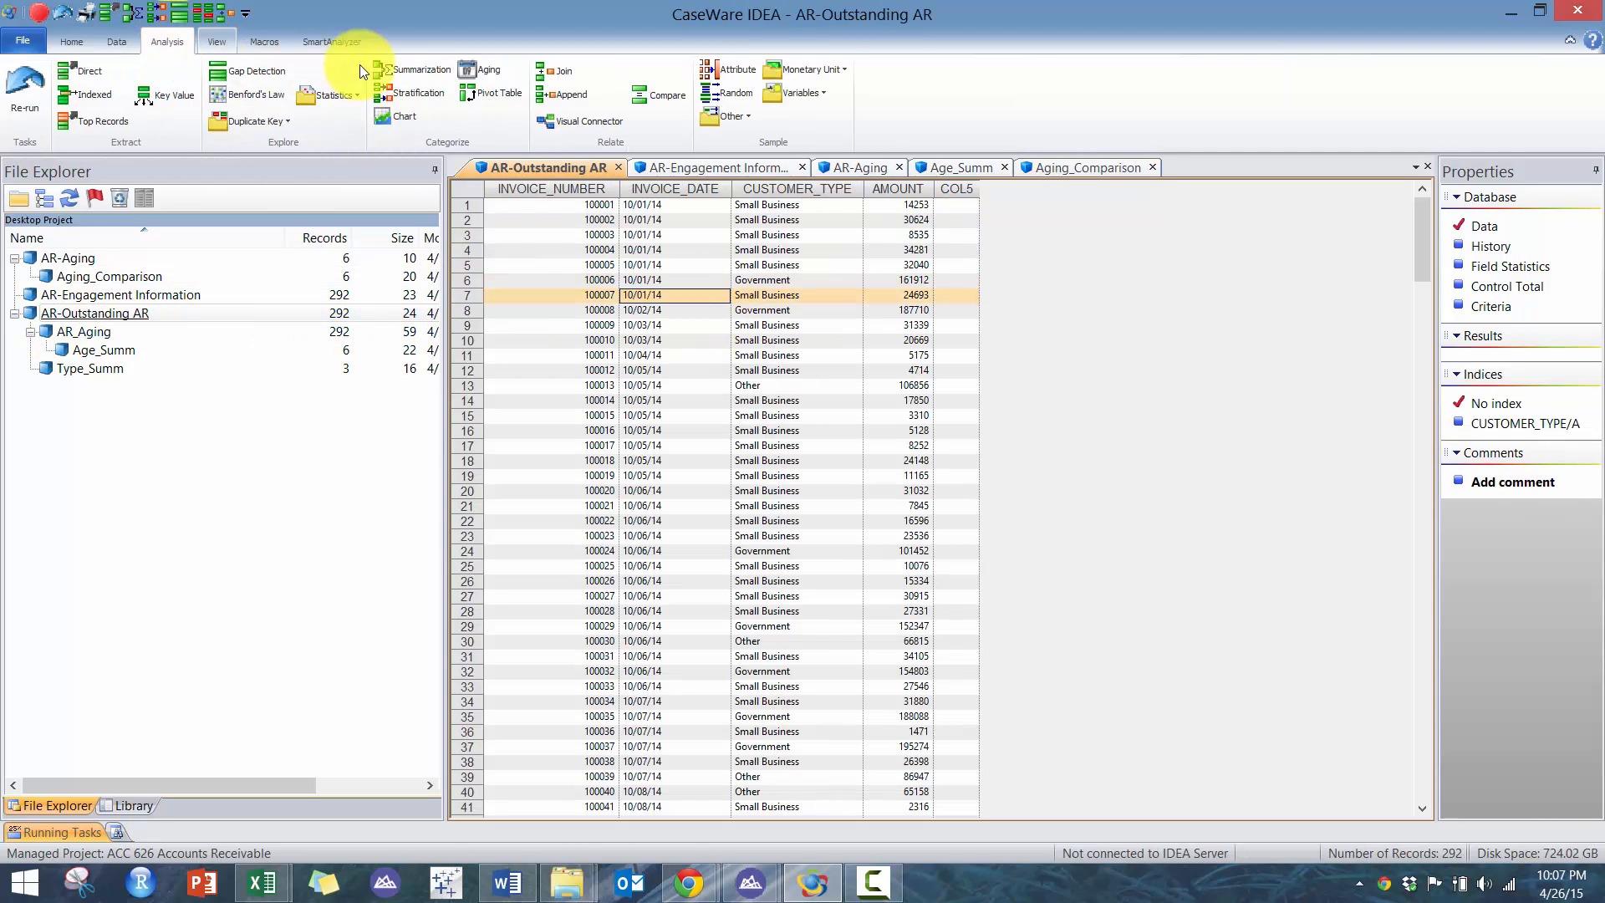
pyautogui.click(567, 78)
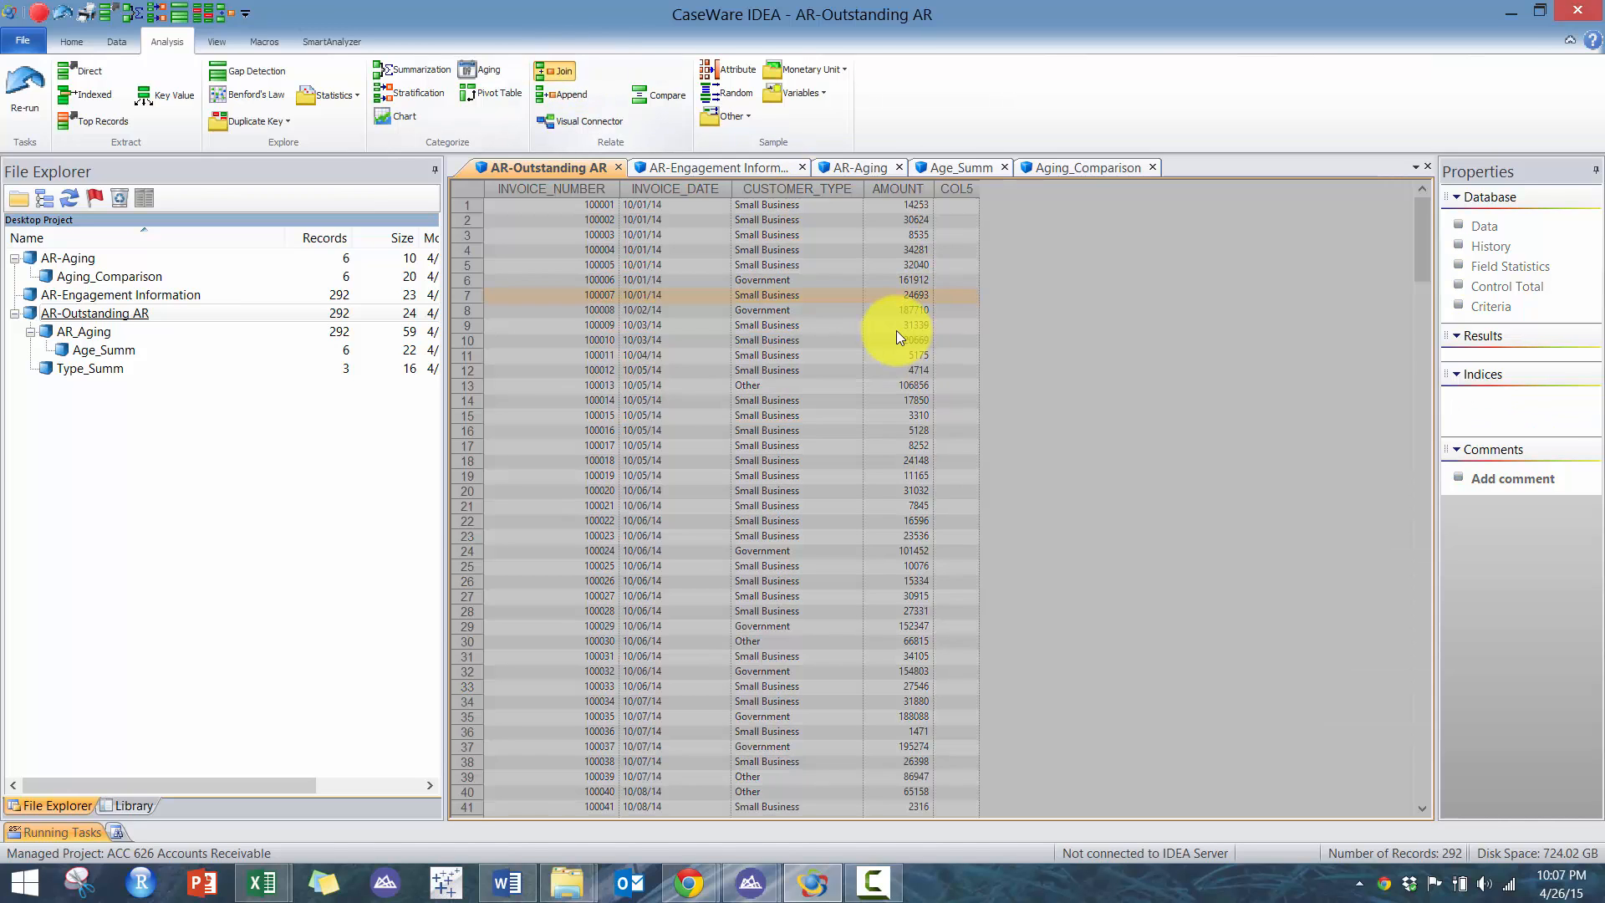
pyautogui.click(892, 402)
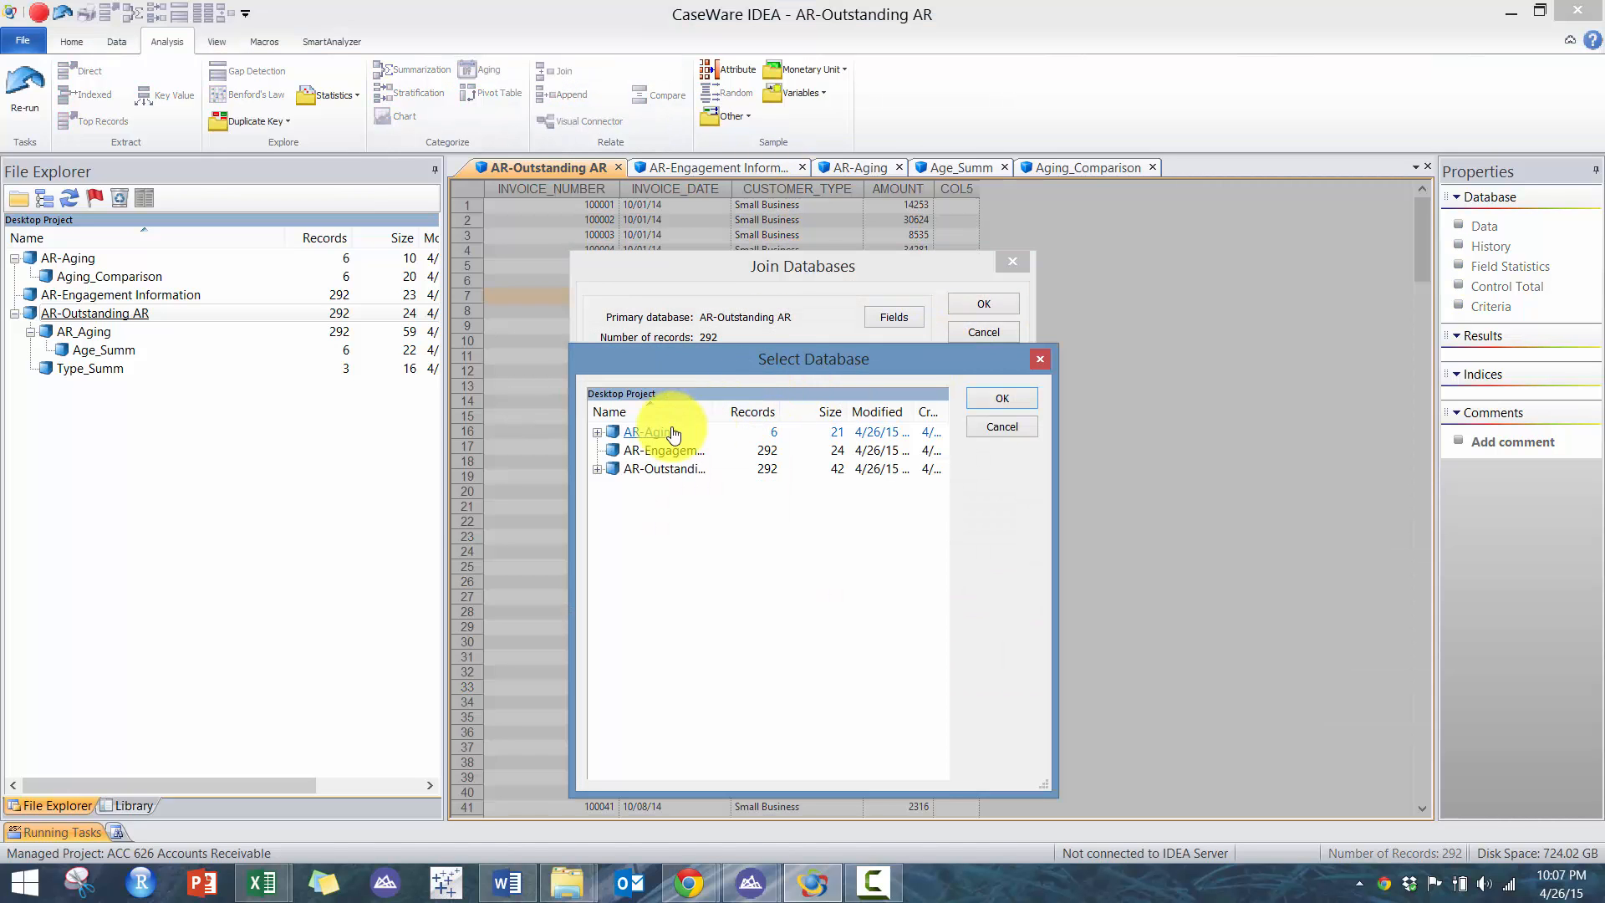
pyautogui.doubleClick(661, 449)
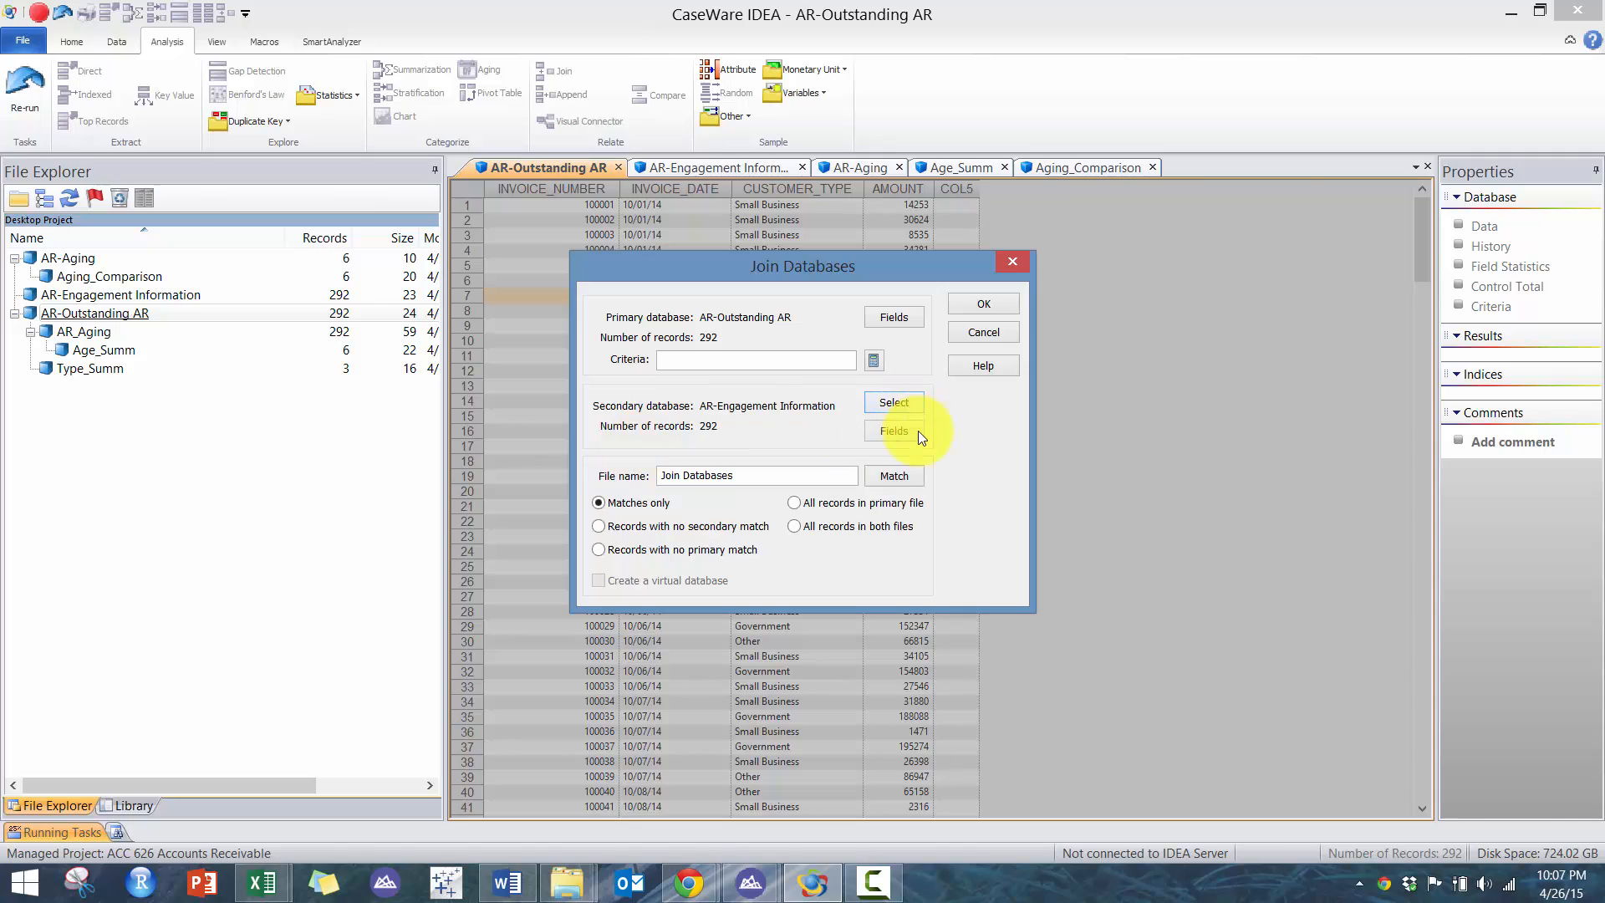
# - Set the join's match keys to INVOICE_NUMBER in both the primary and secondary databases
pyautogui.click(894, 476)
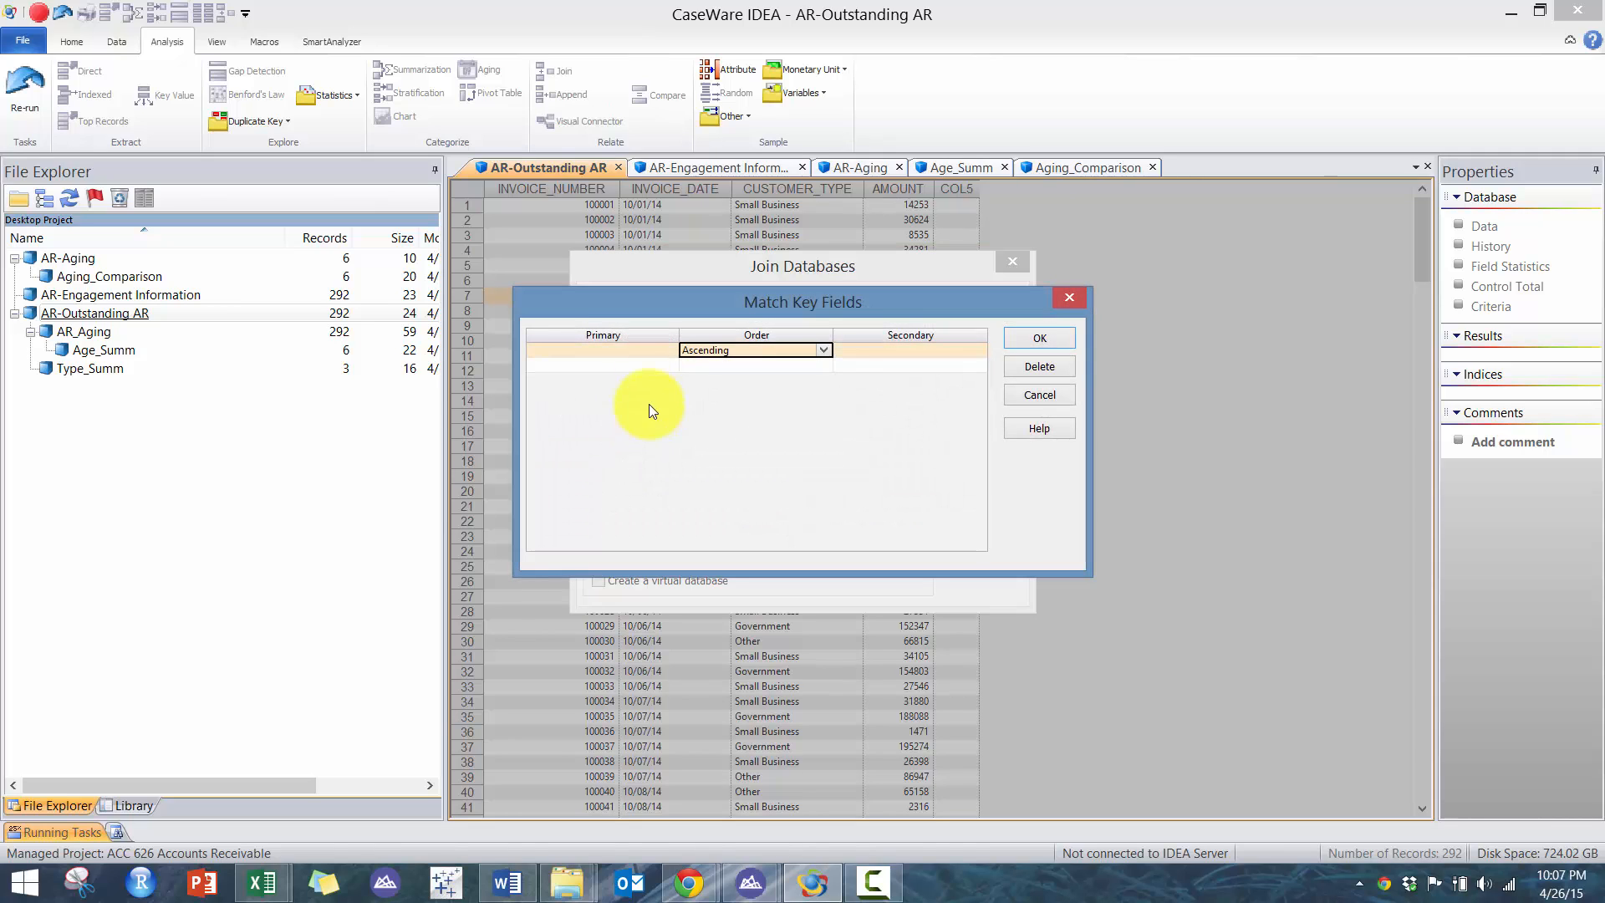
pyautogui.click(645, 351)
pyautogui.click(875, 355)
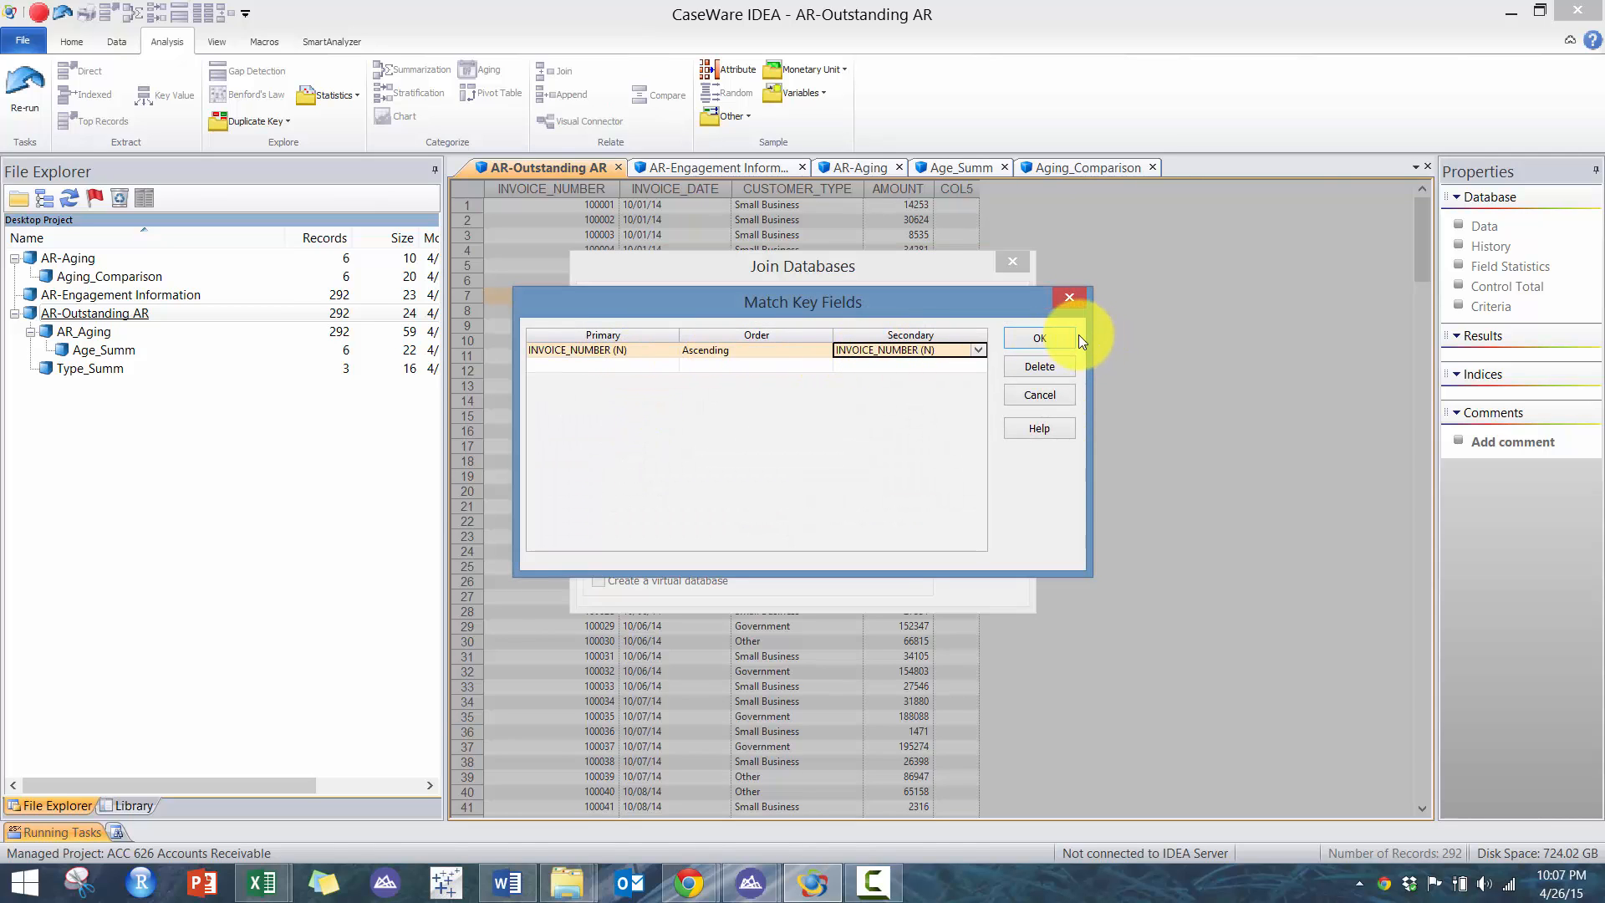
pyautogui.click(1061, 331)
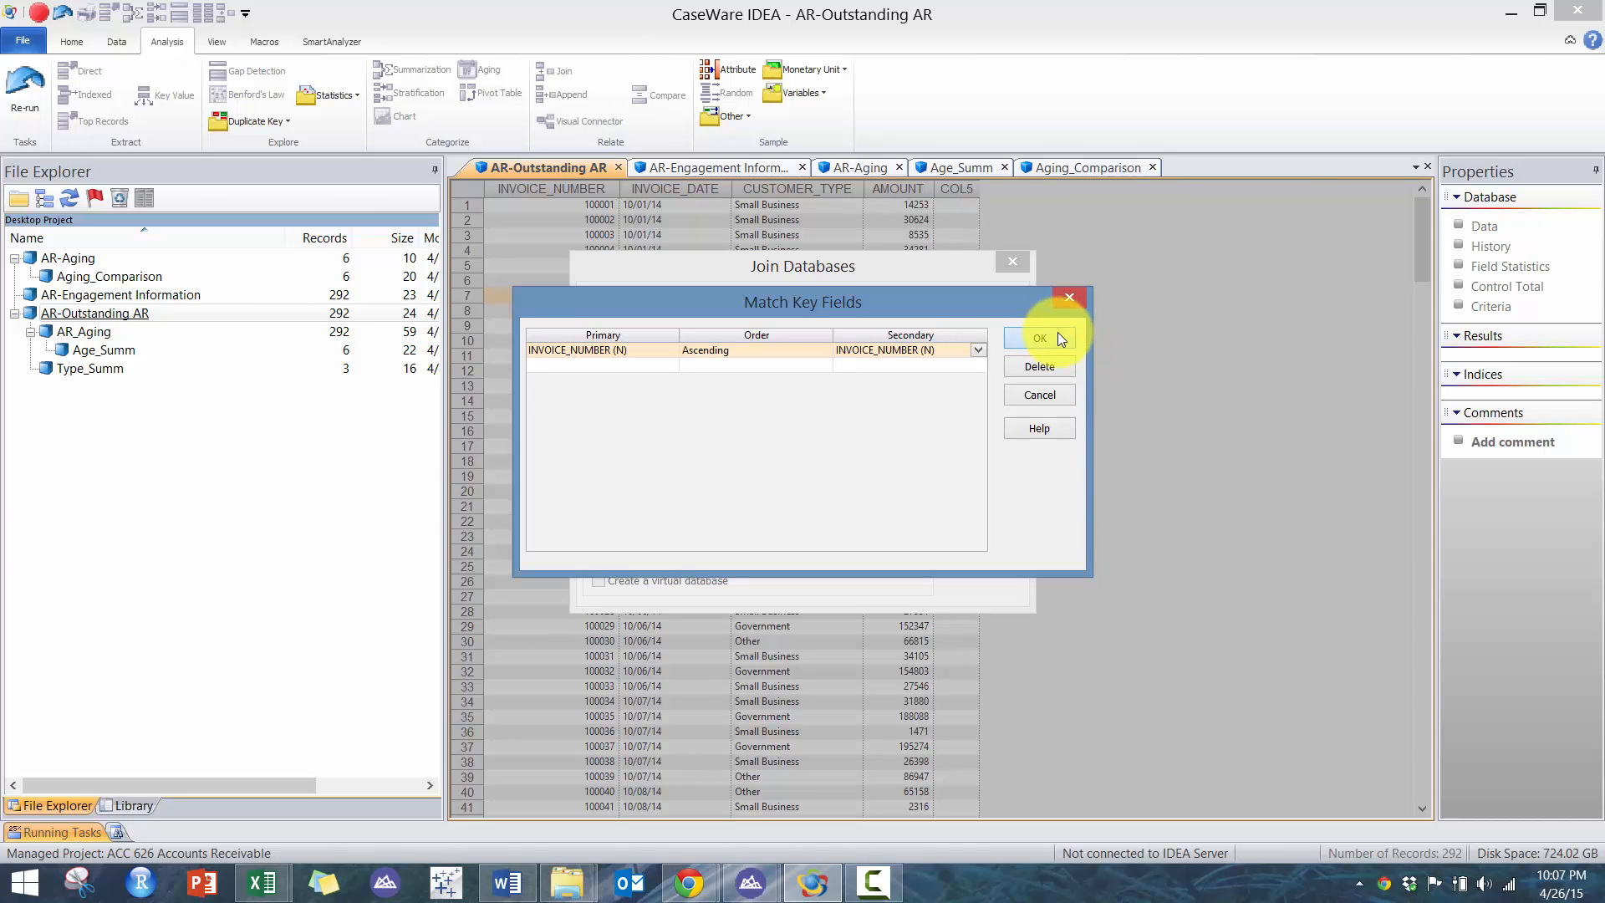
# - Confirm the match keys, include all secondary database fields, and choose to keep all records in both files
pyautogui.click(1056, 335)
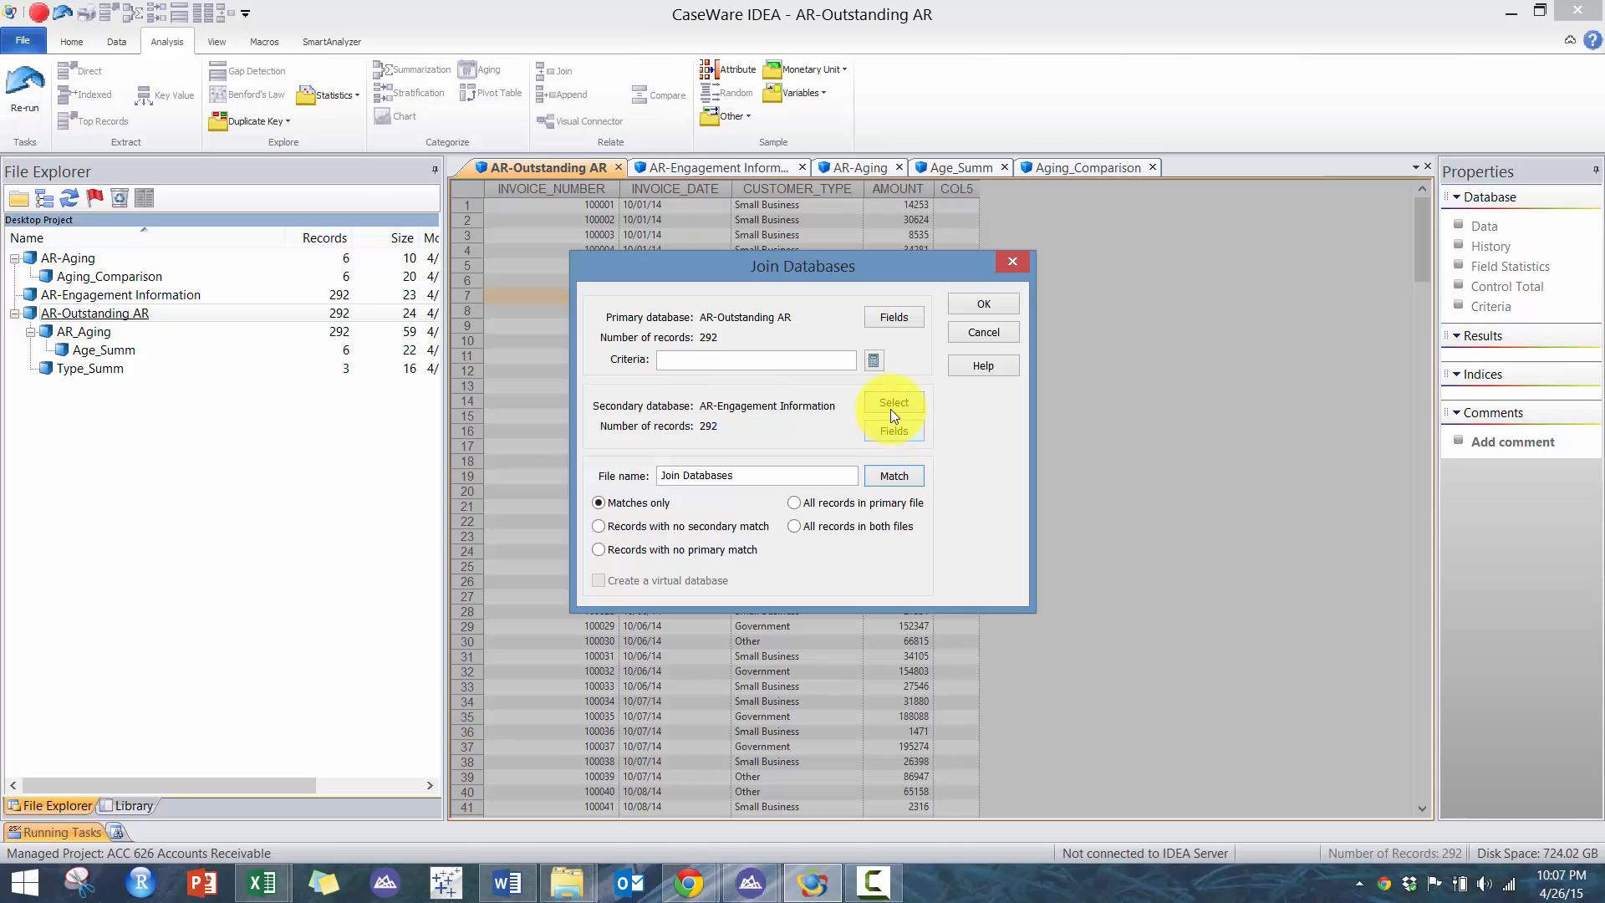
pyautogui.click(894, 426)
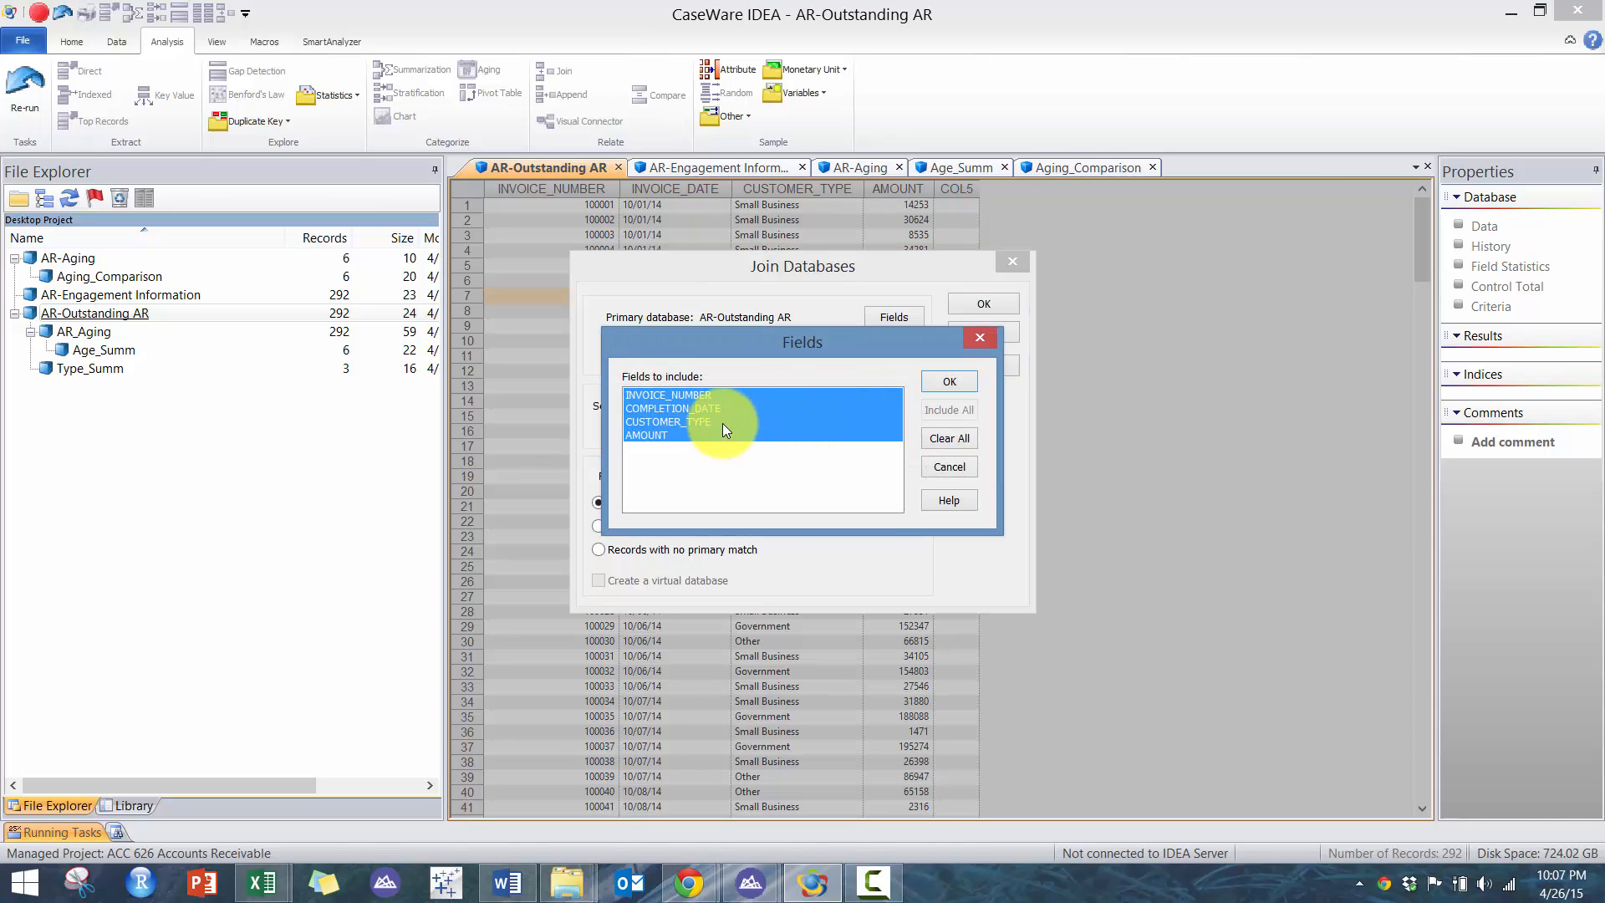
pyautogui.click(961, 377)
pyautogui.click(794, 525)
# - Name the joined database AR_WithEngagementInfo and run the join
pyautogui.moveTo(781, 475); pyautogui.dragTo(585, 456)
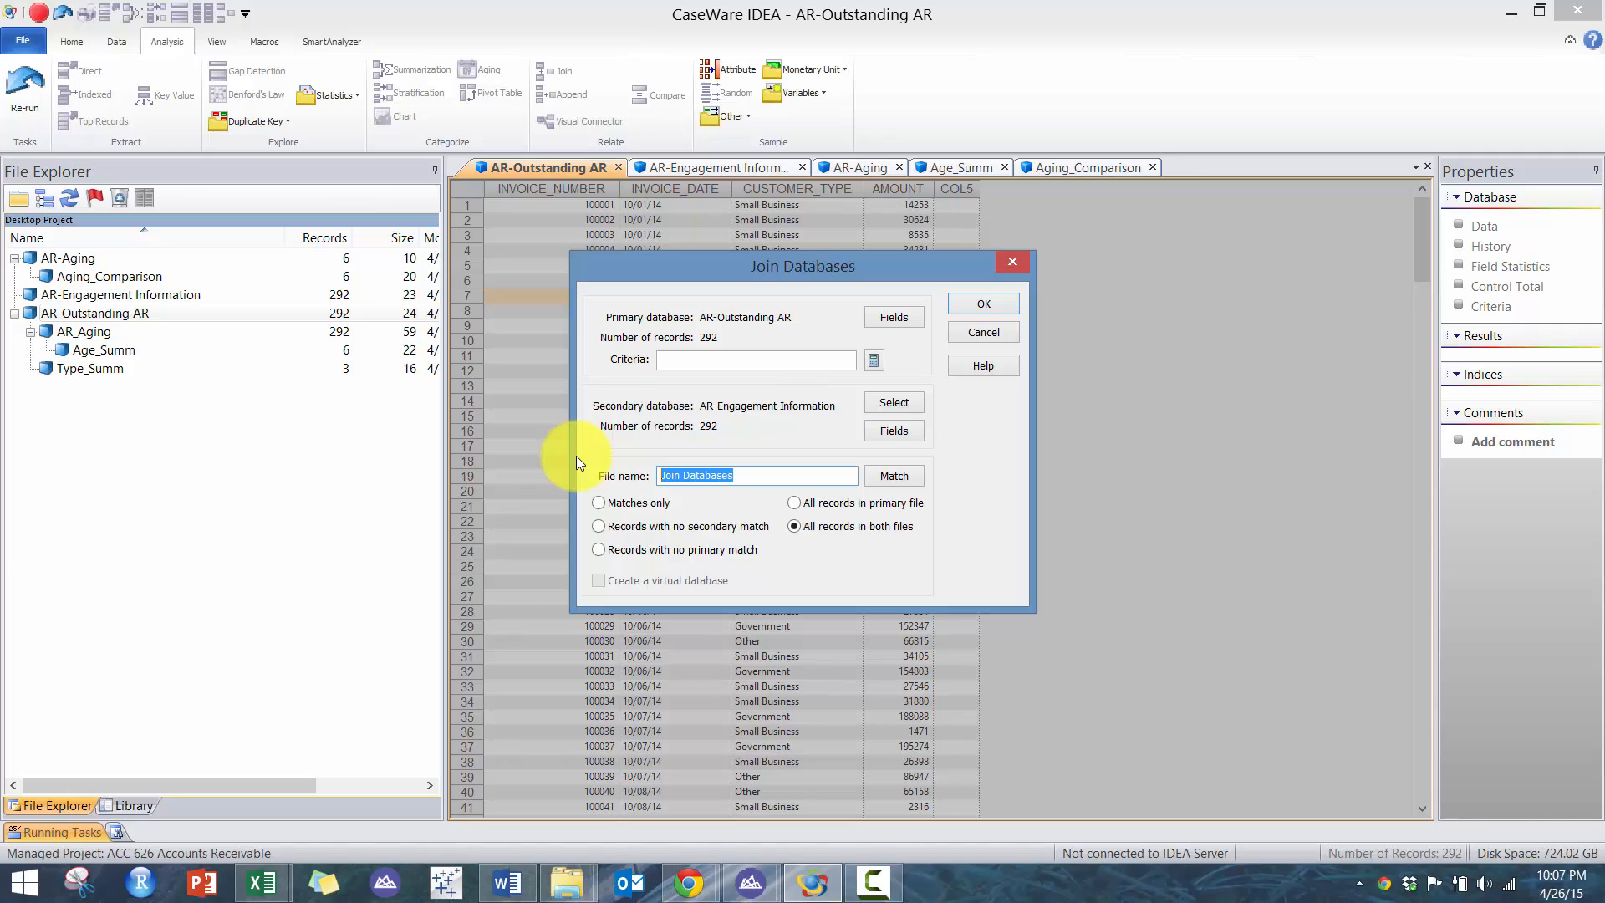
pyautogui.write('AR_WithEngagementINf')
pyautogui.press('BackSpace')
pyautogui.press('BackSpace')
pyautogui.write('nf')
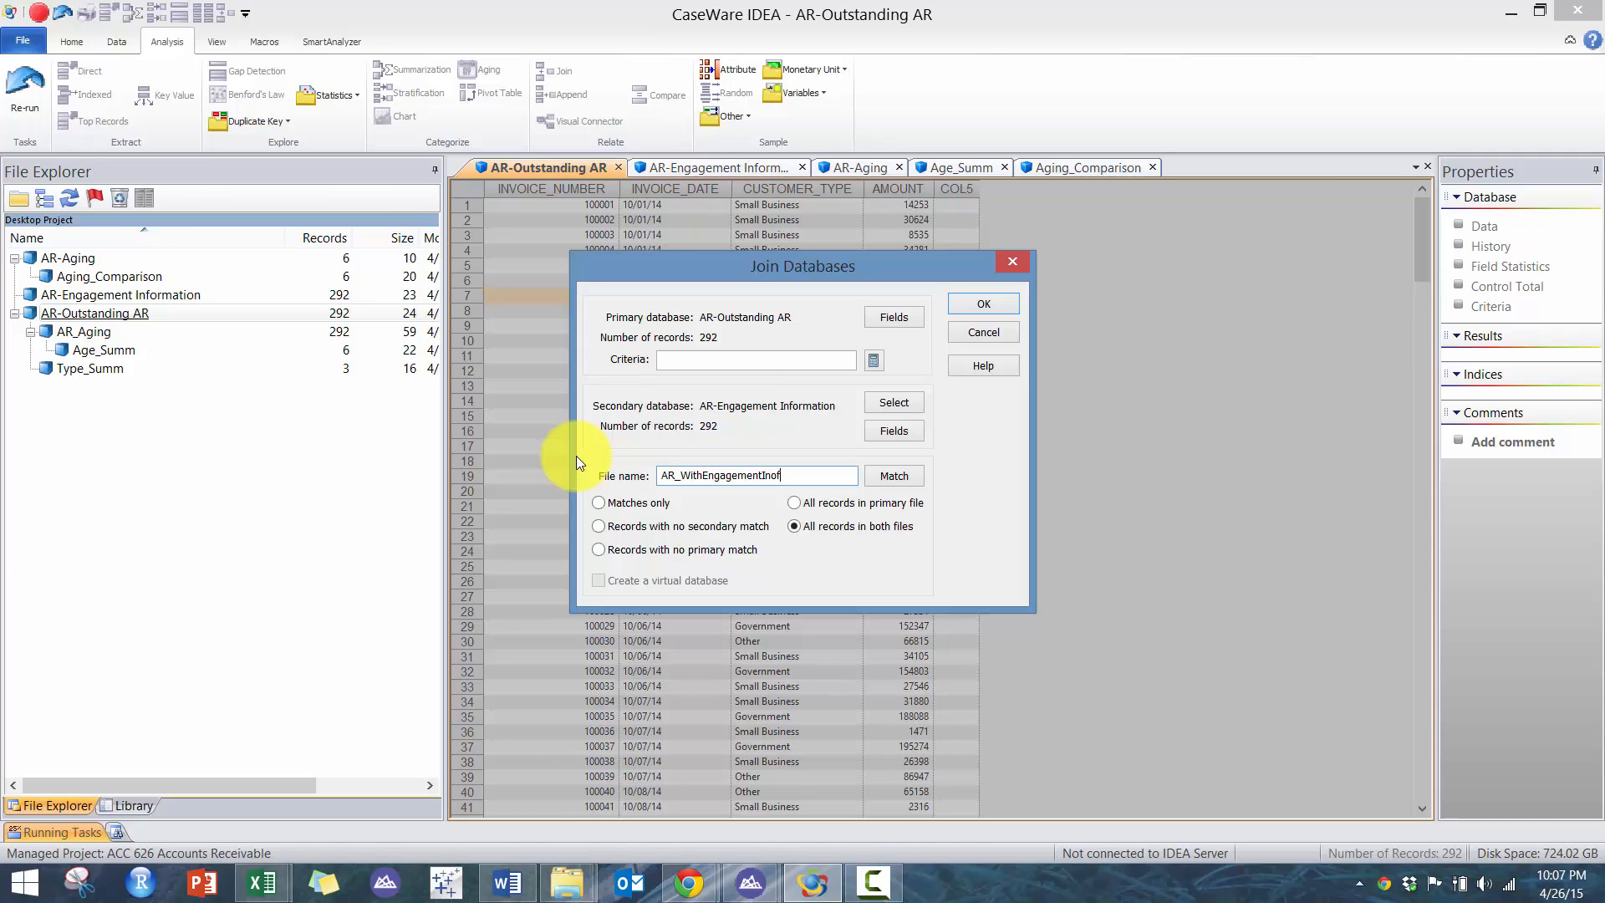
pyautogui.write('o')
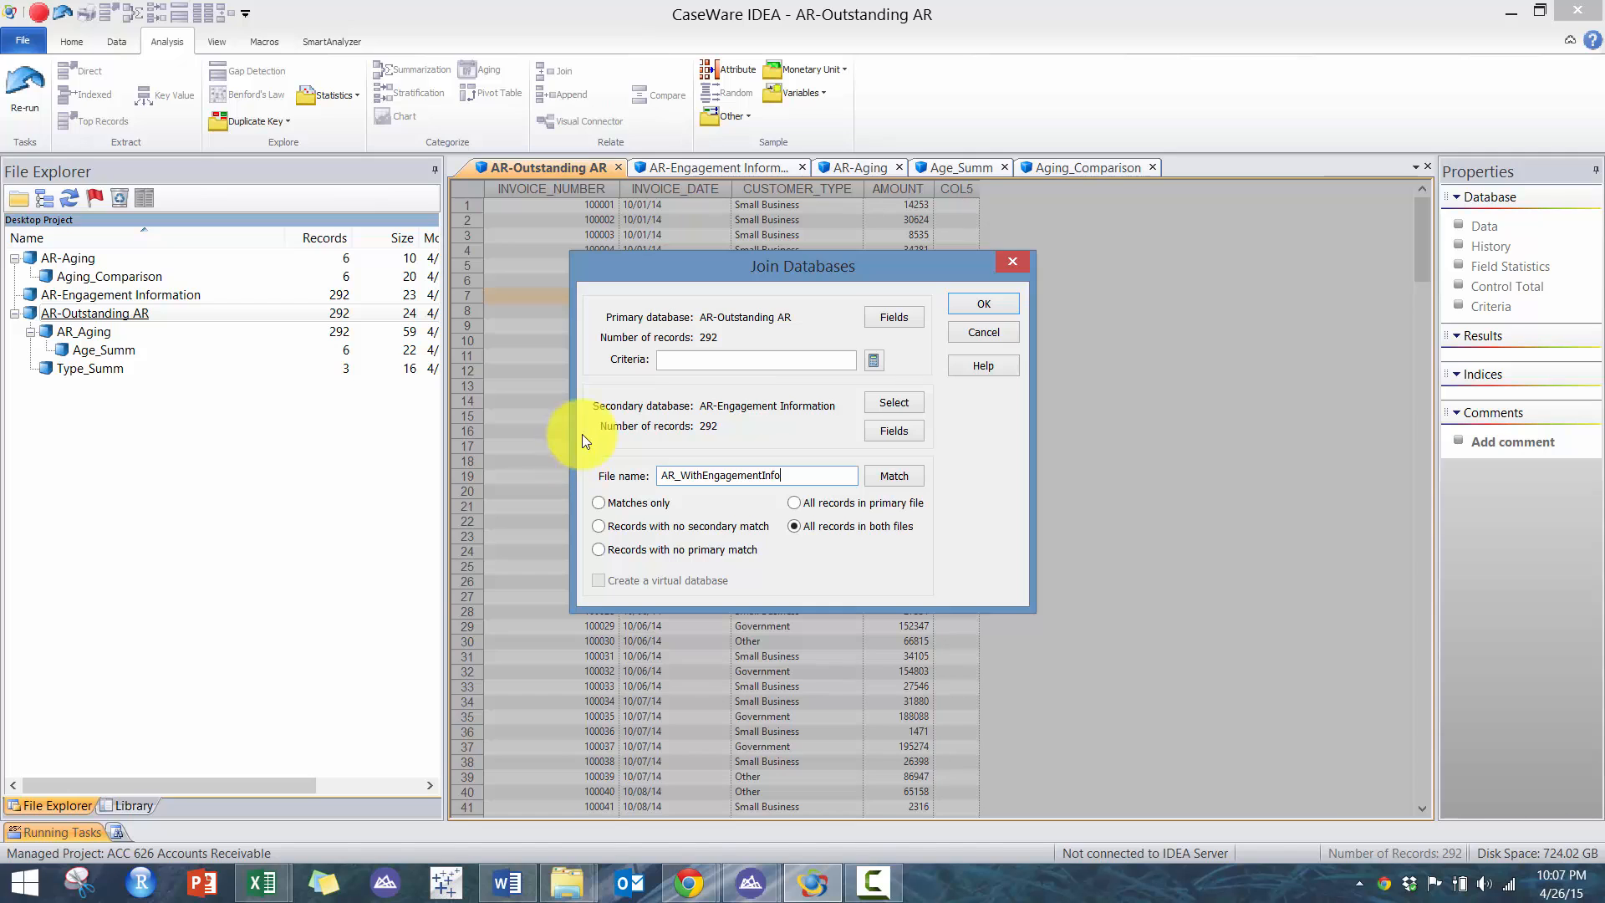
pyautogui.click(982, 311)
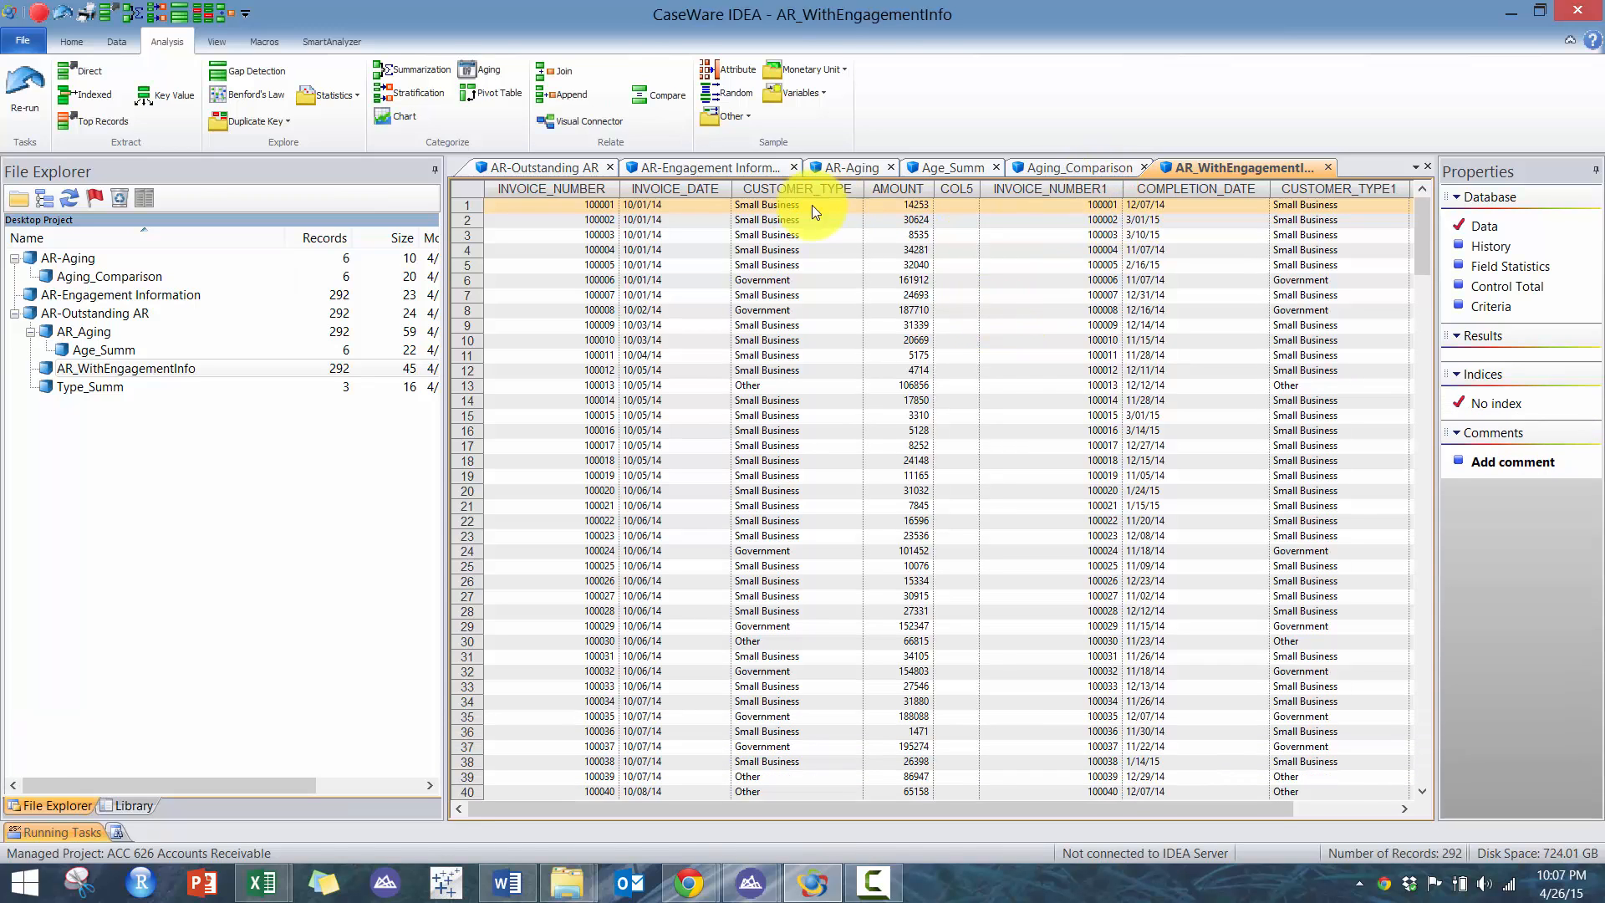
# - Sort the joined database by INVOICE_NUMBER and review its field statistics
pyautogui.click(595, 190)
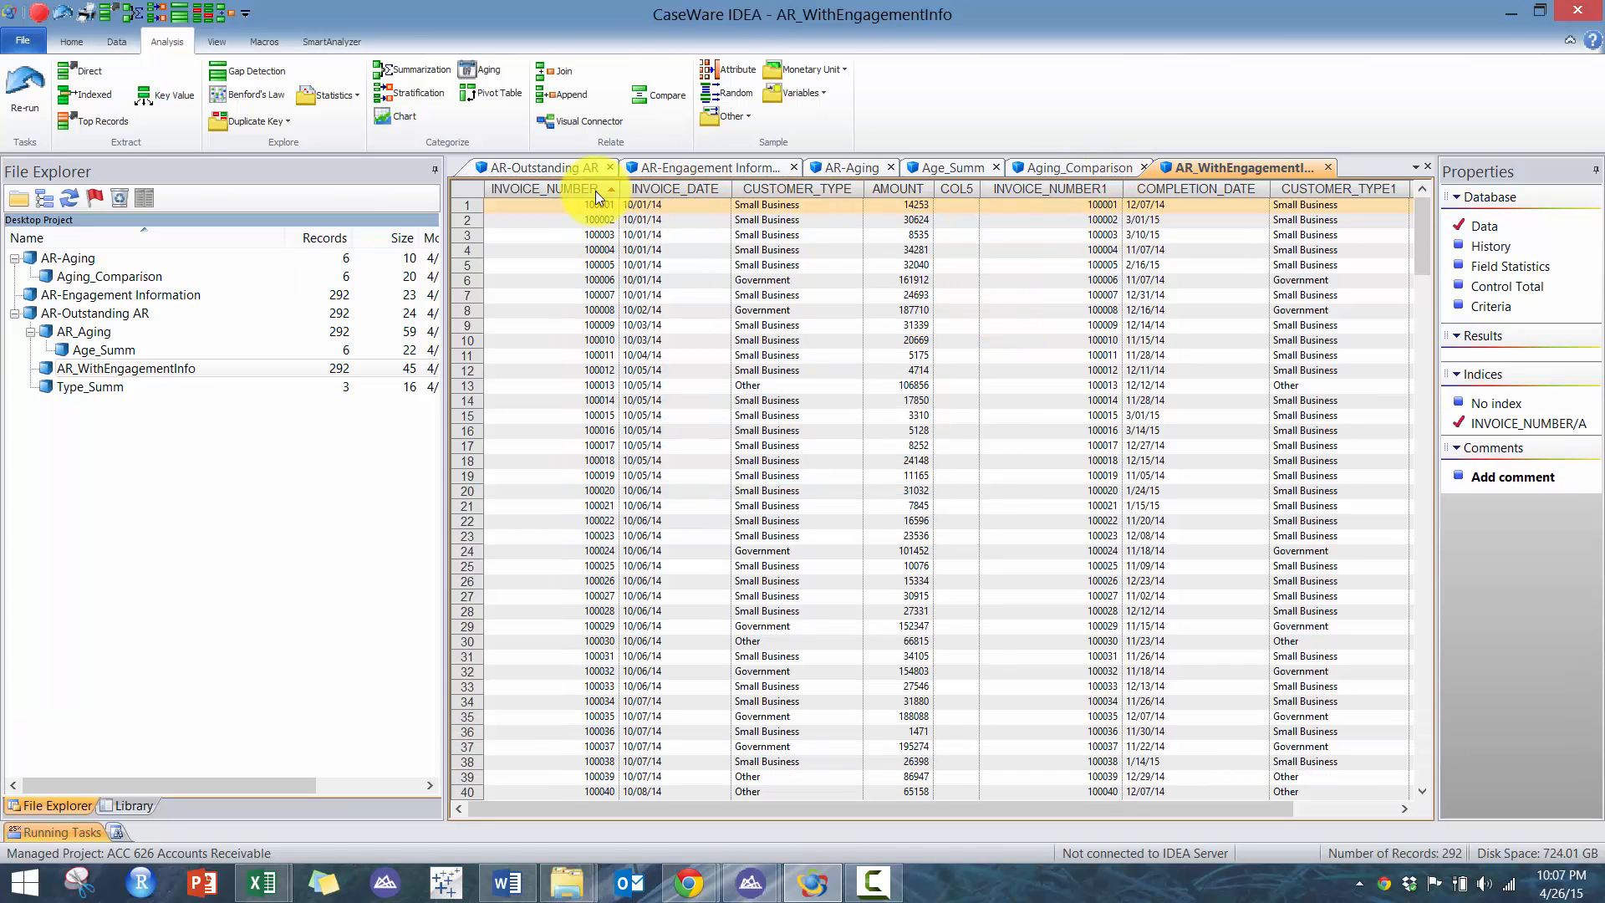
pyautogui.click(595, 191)
pyautogui.click(595, 191)
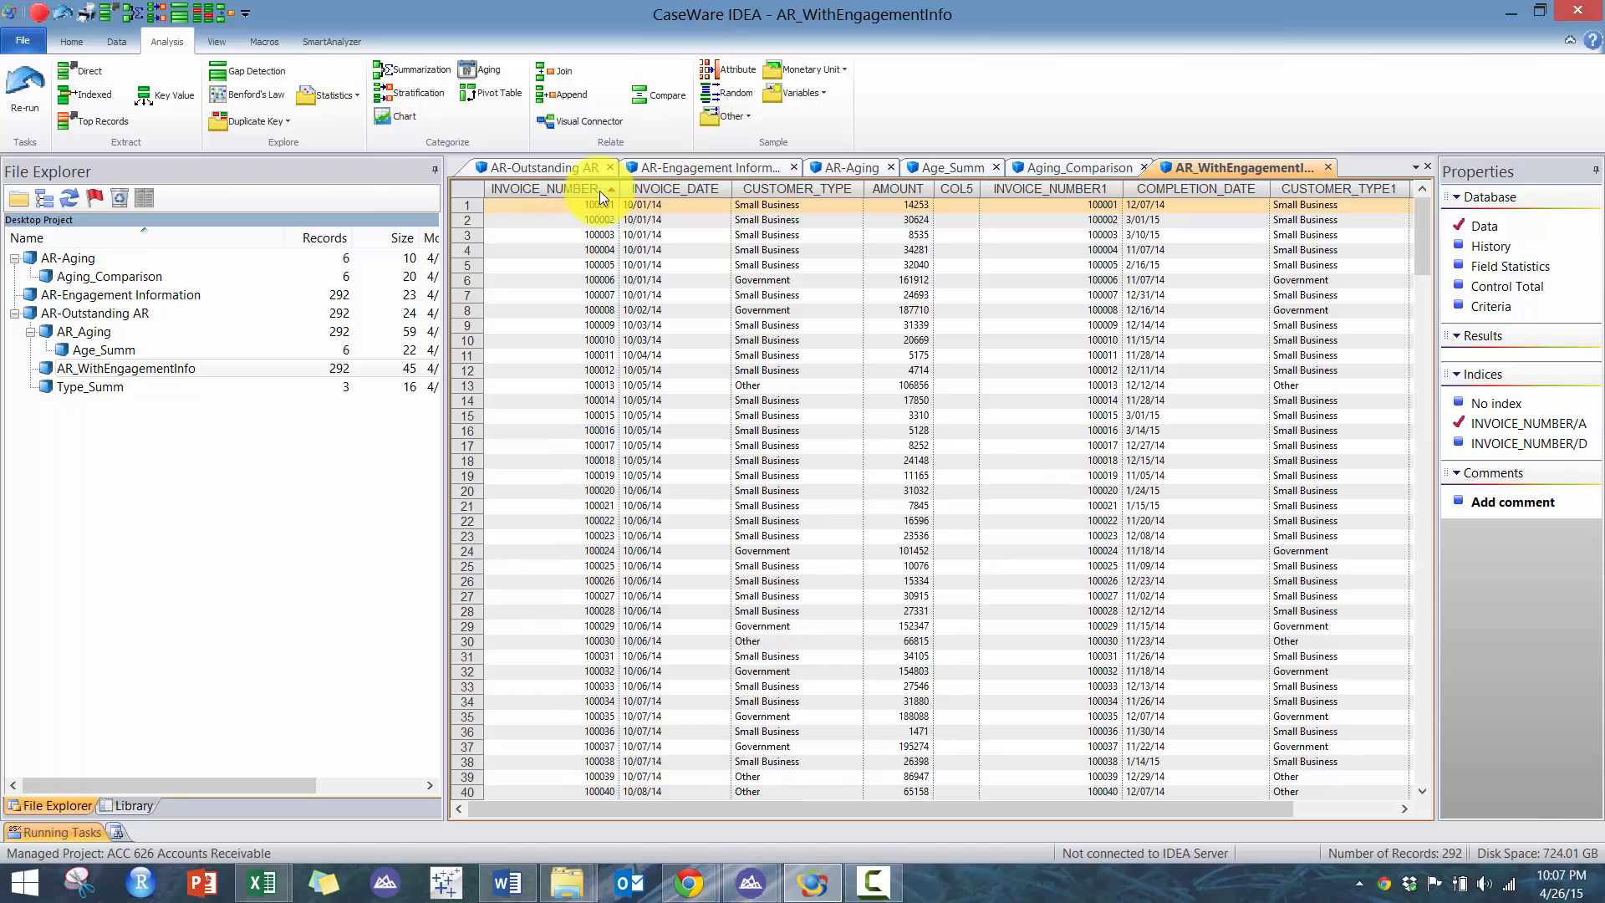
pyautogui.click(1337, 808)
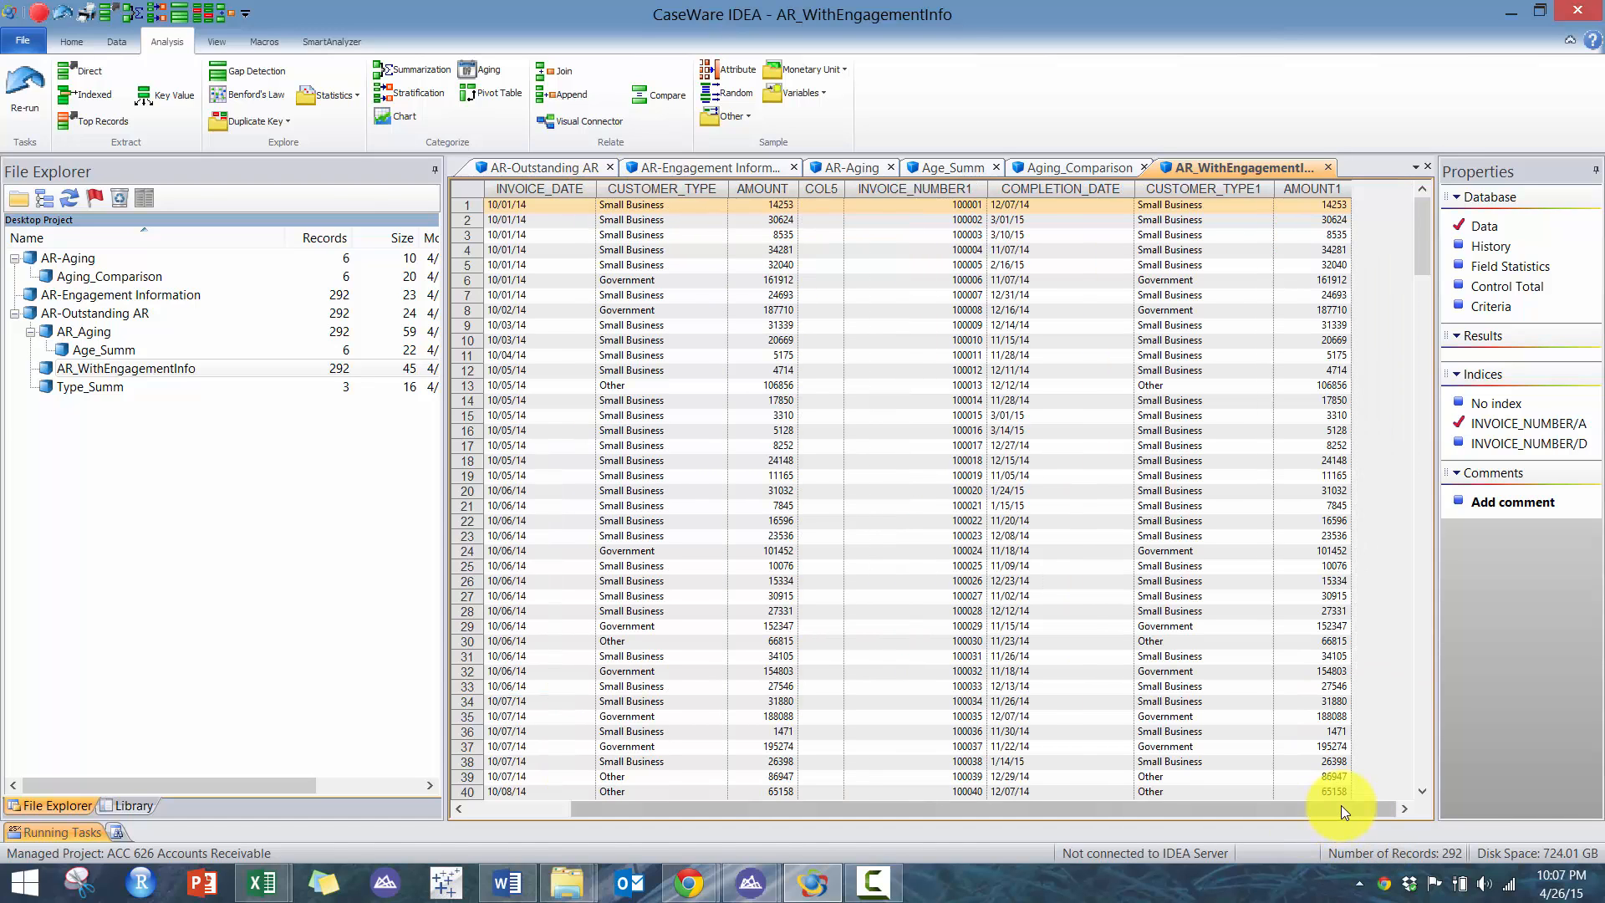
pyautogui.click(1260, 368)
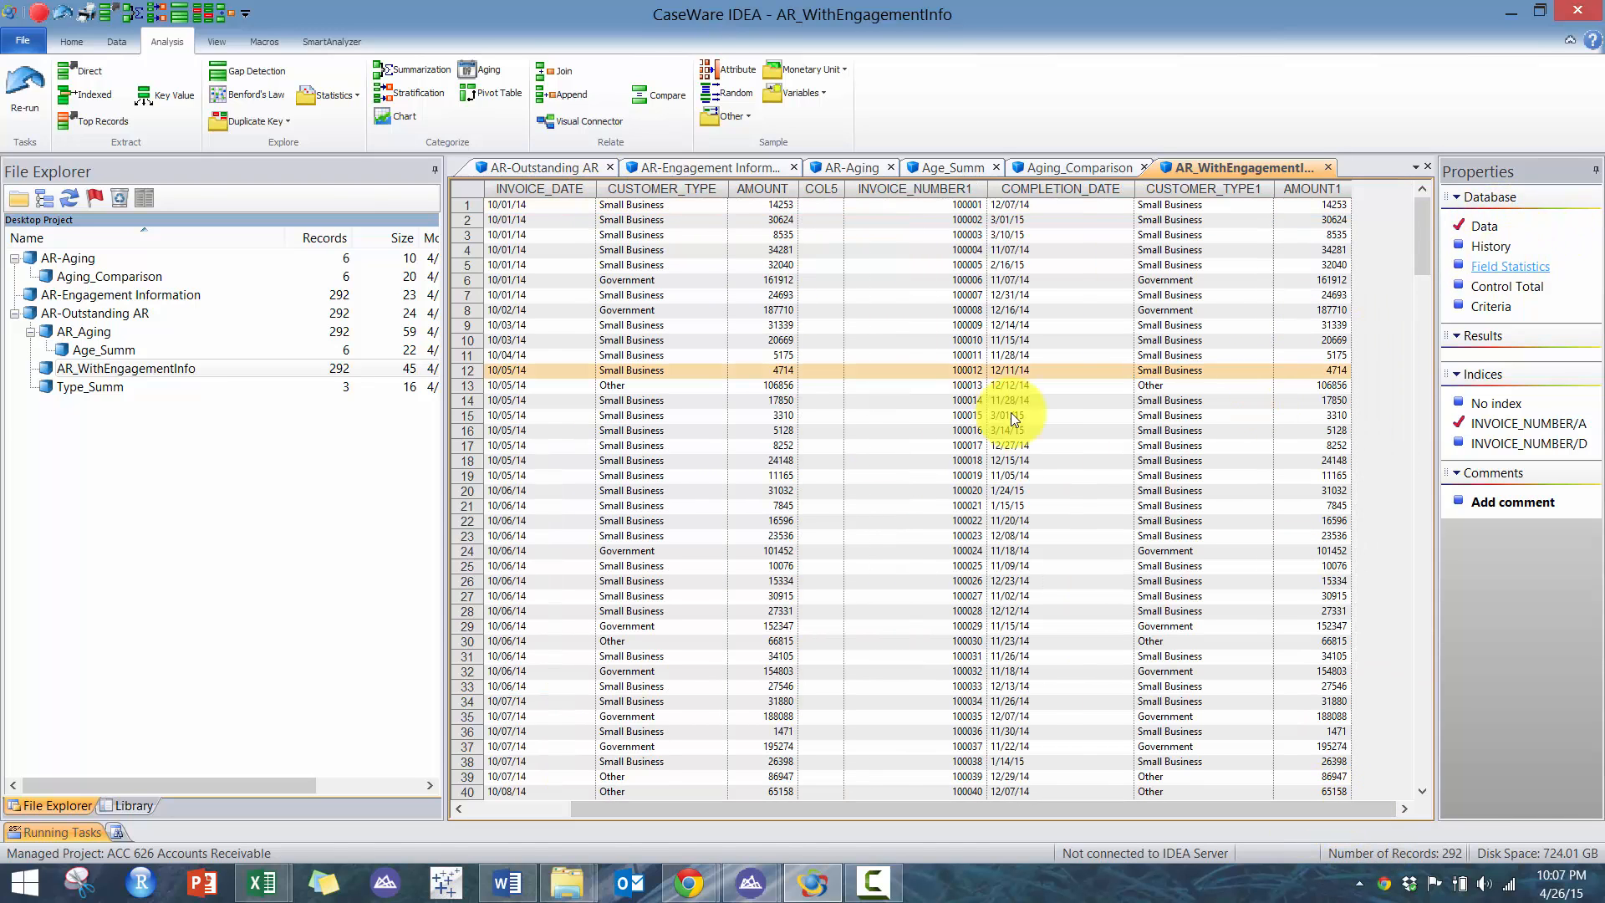
pyautogui.click(876, 480)
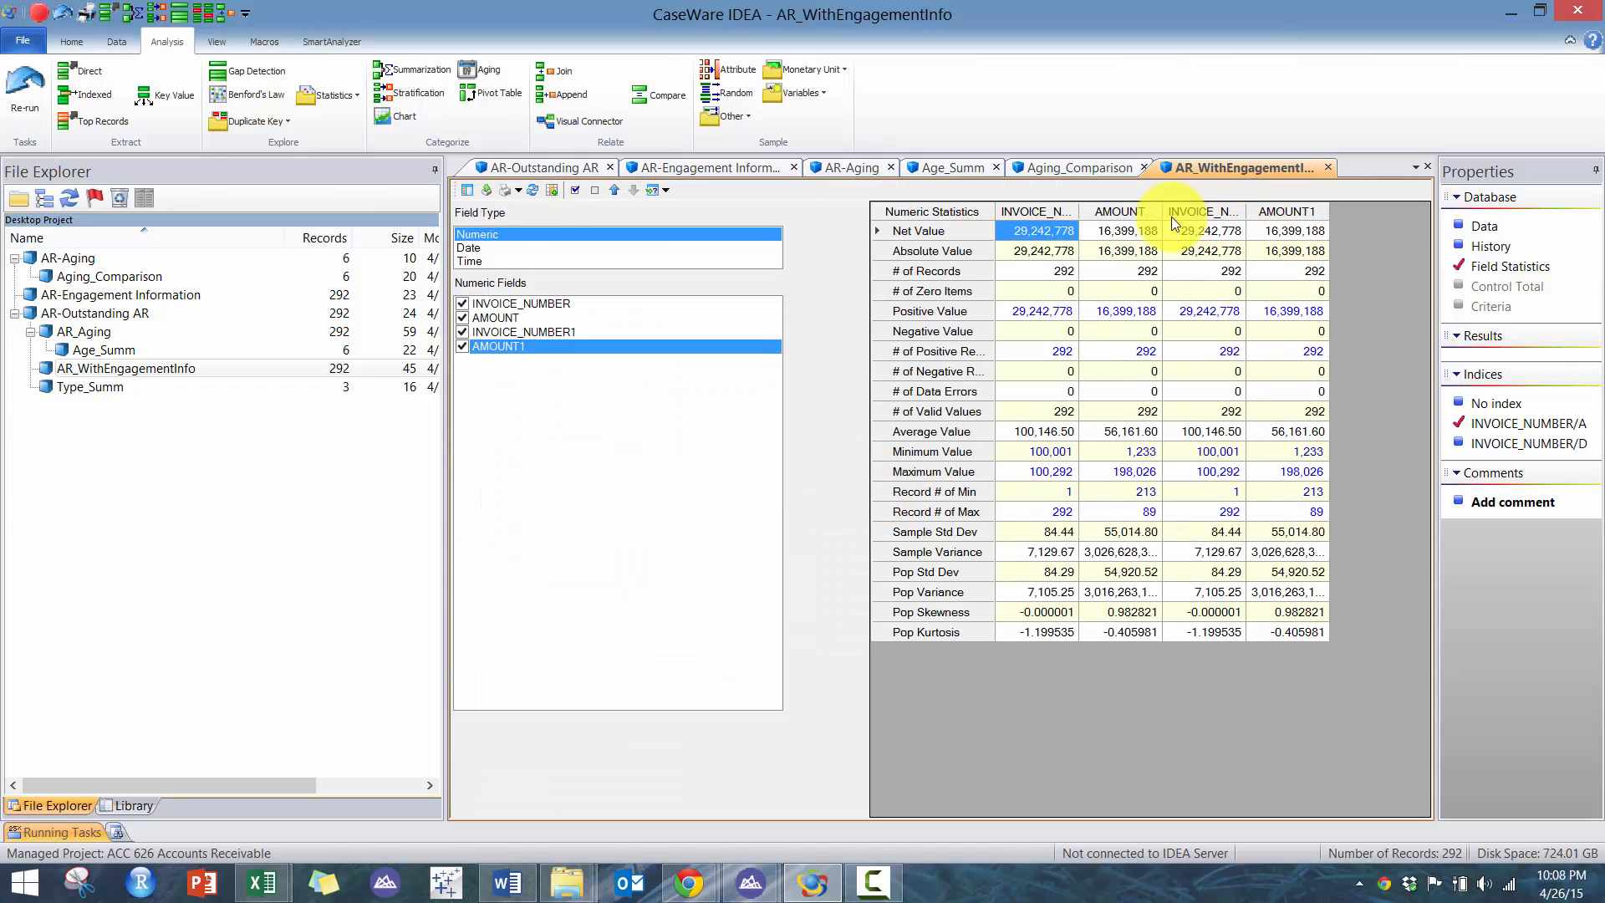
pyautogui.click(1485, 226)
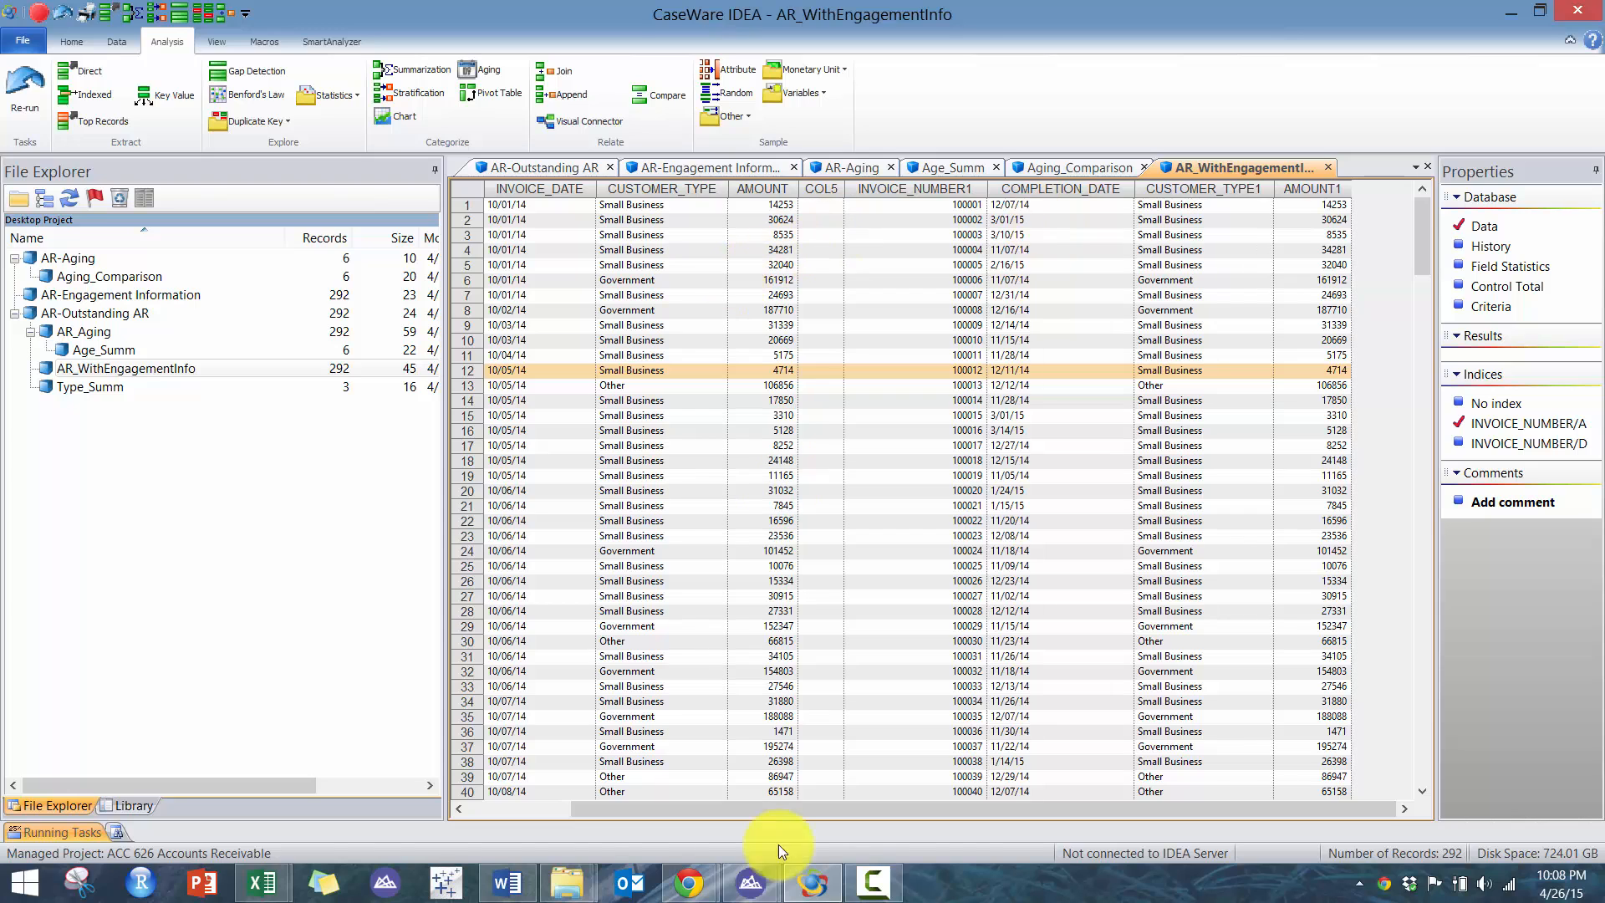
# - Switch to the Word case document to read test requirement 3, then return to IDEA
pyautogui.click(507, 883)
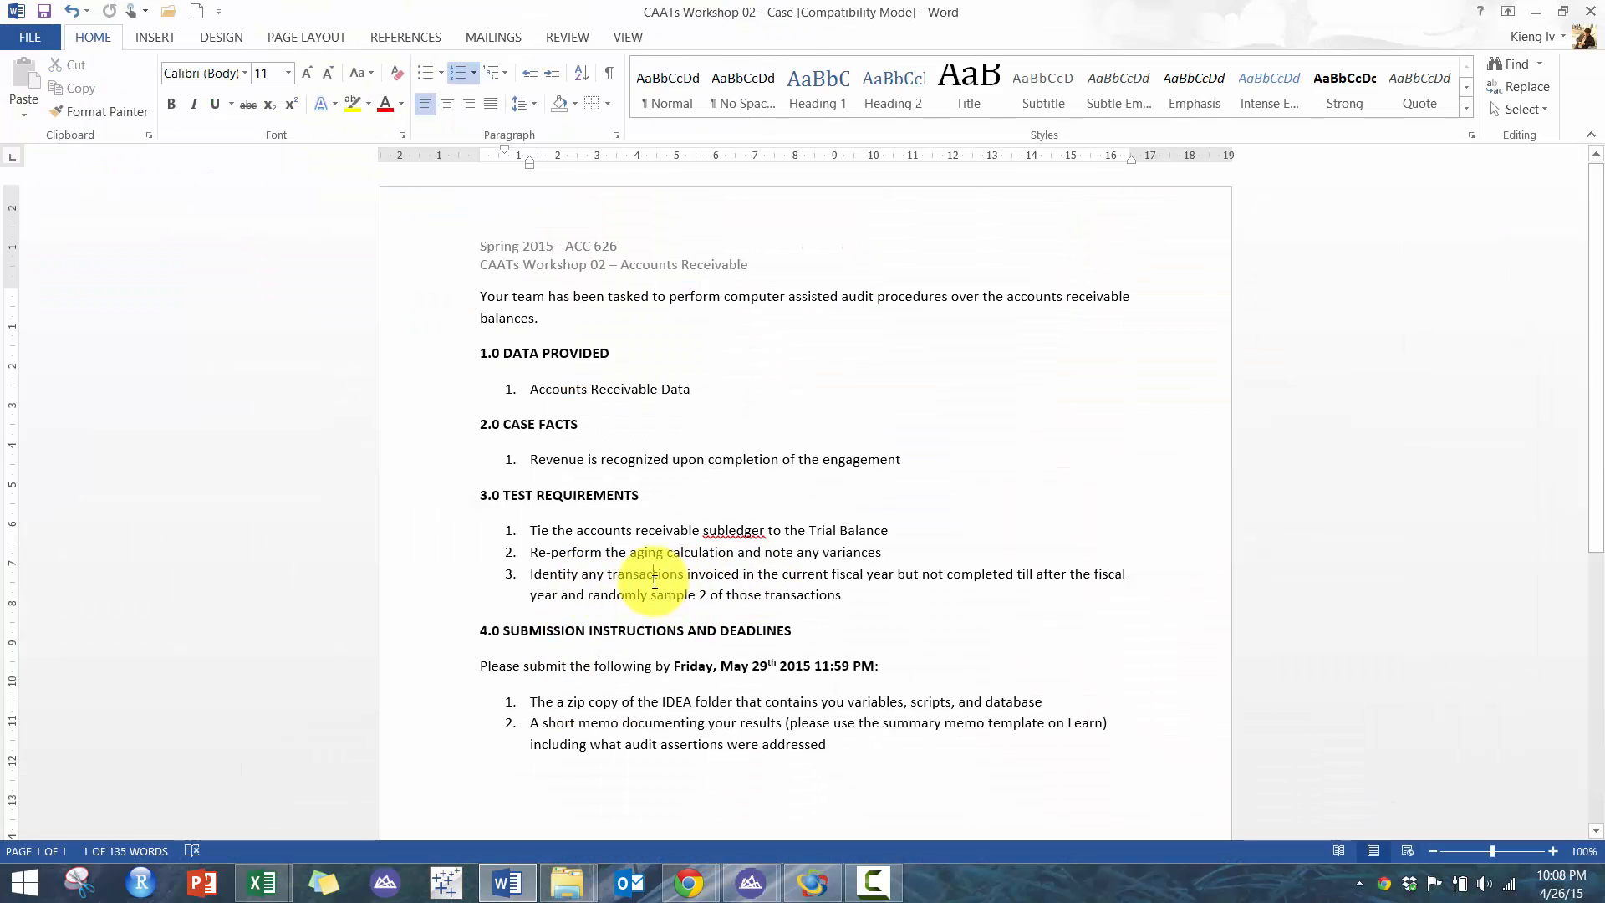
pyautogui.tripleClick(691, 580)
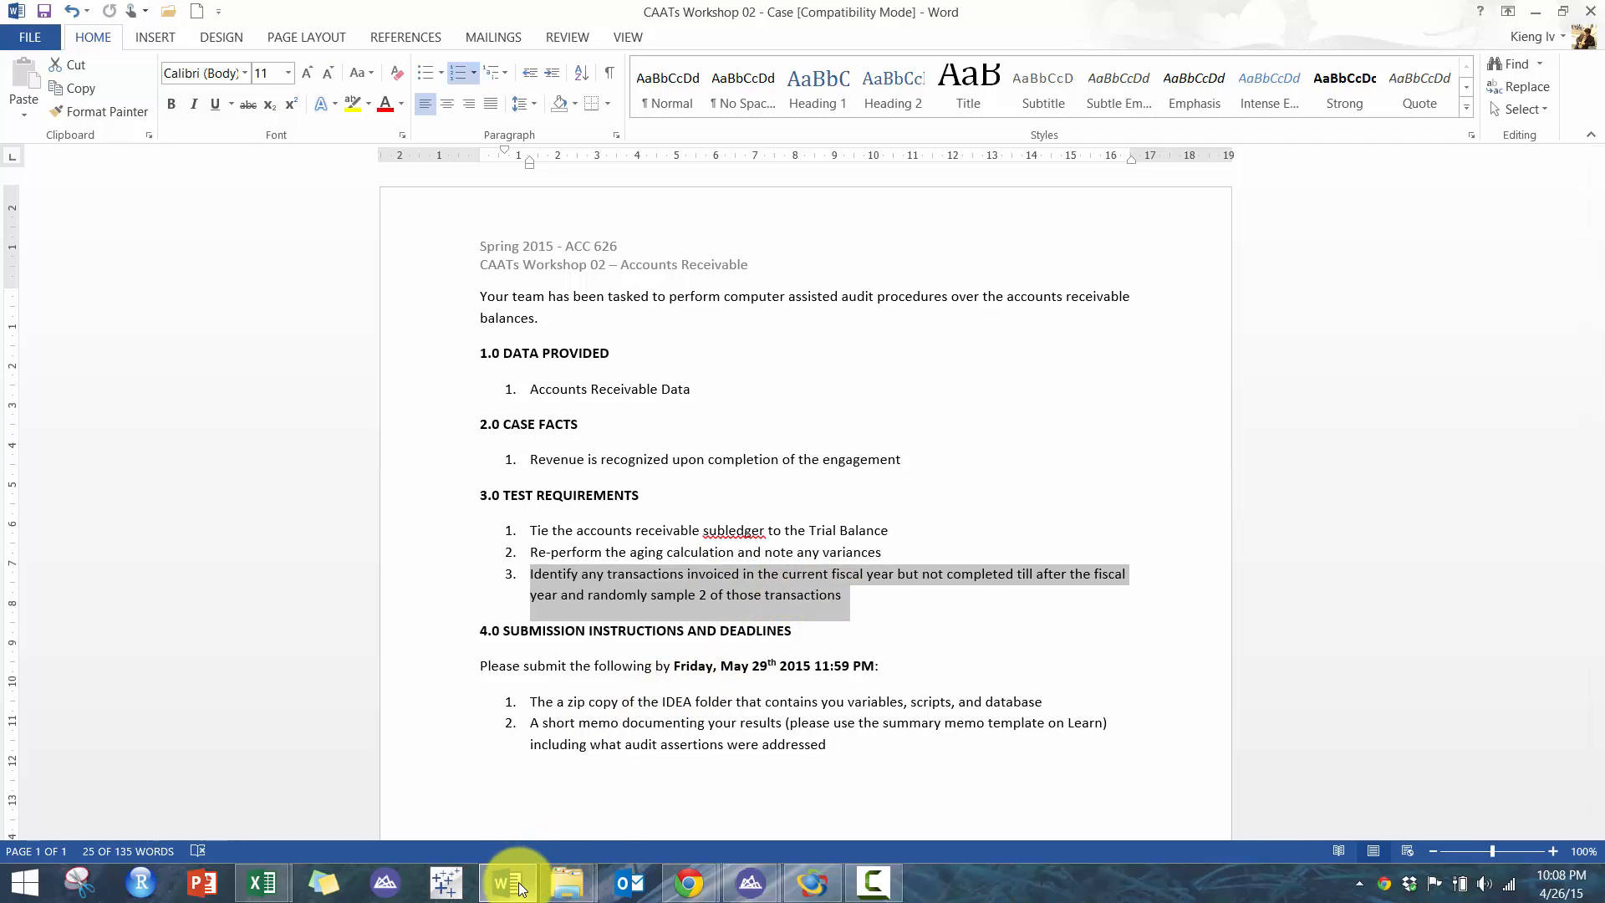
pyautogui.moveTo(514, 884)
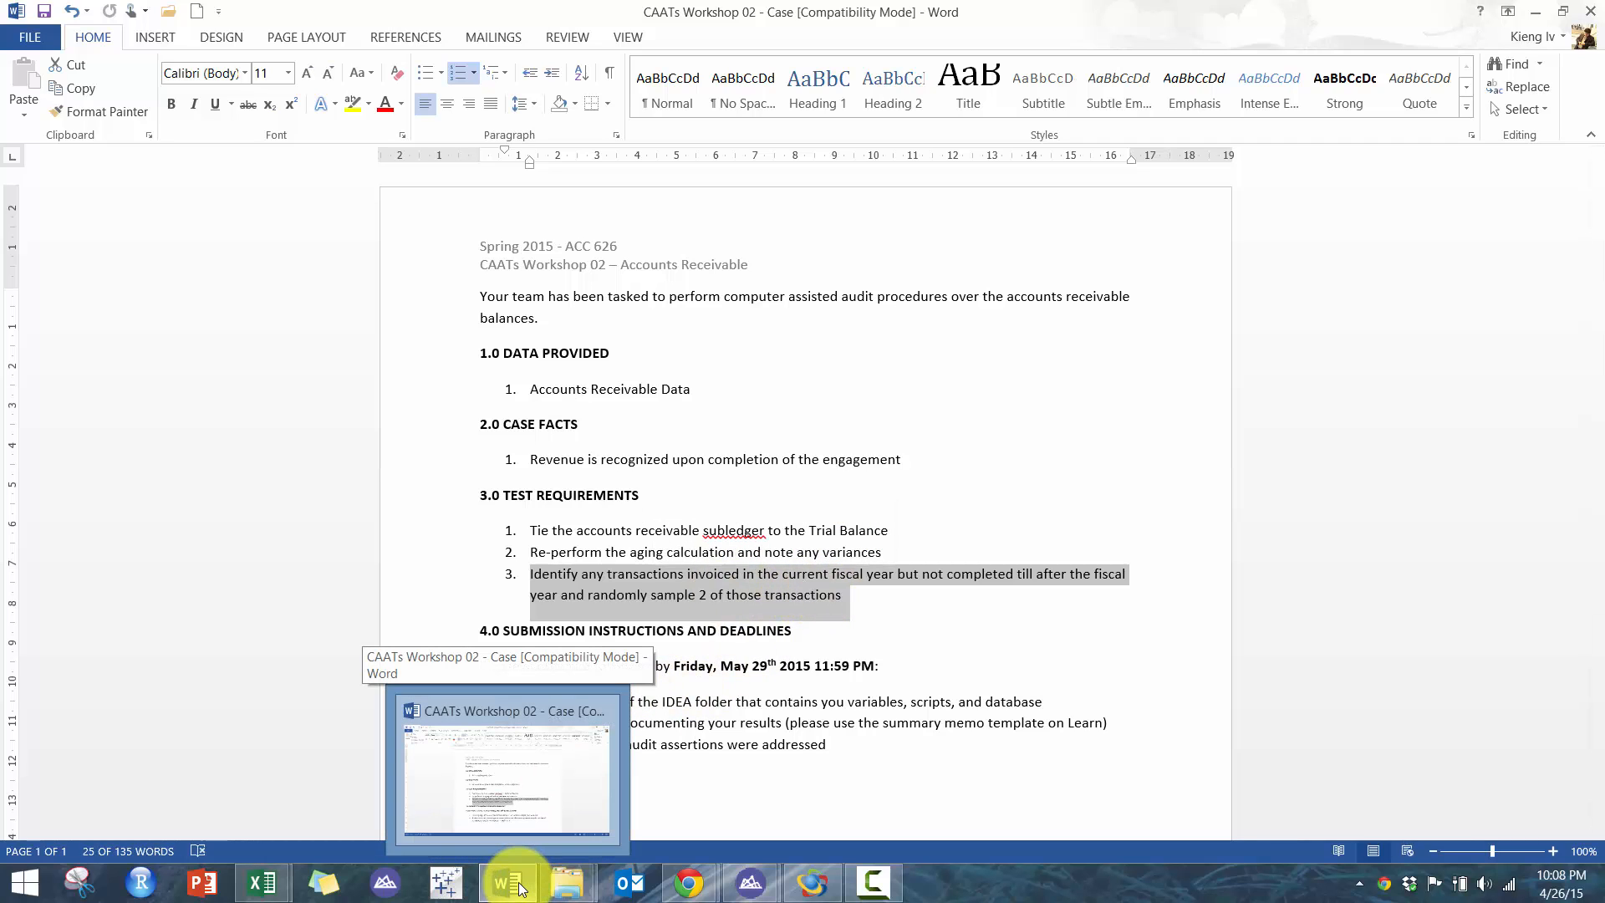
pyautogui.click(518, 886)
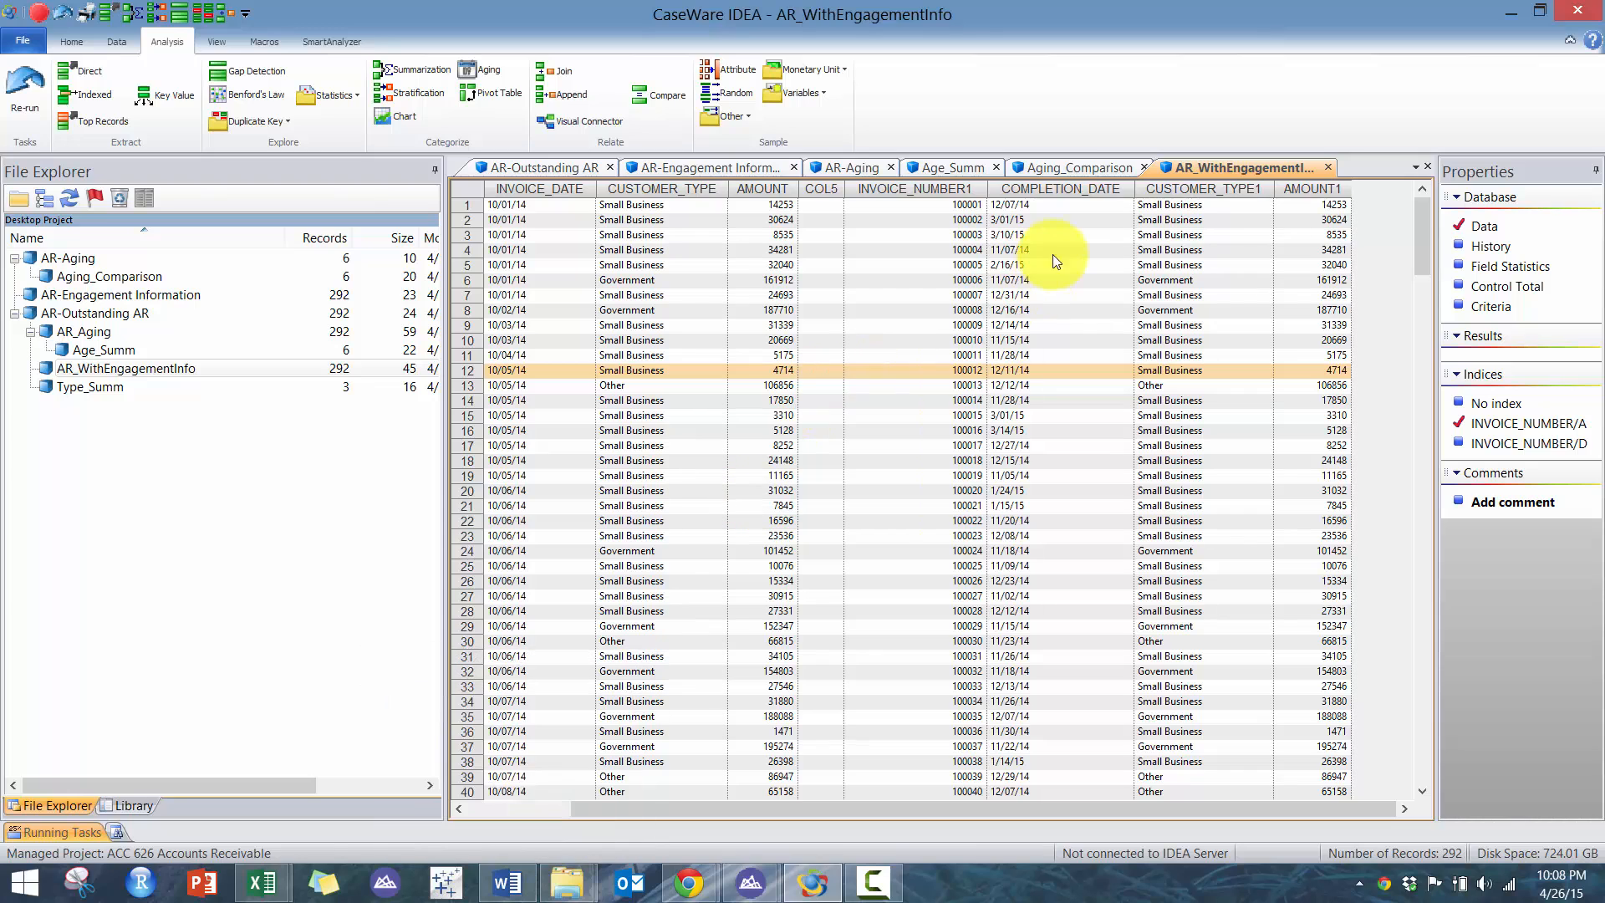
# - Sort the joined data by COMPLETION_DATE descending and browse the records around the fiscal year end
pyautogui.doubleClick(1071, 187)
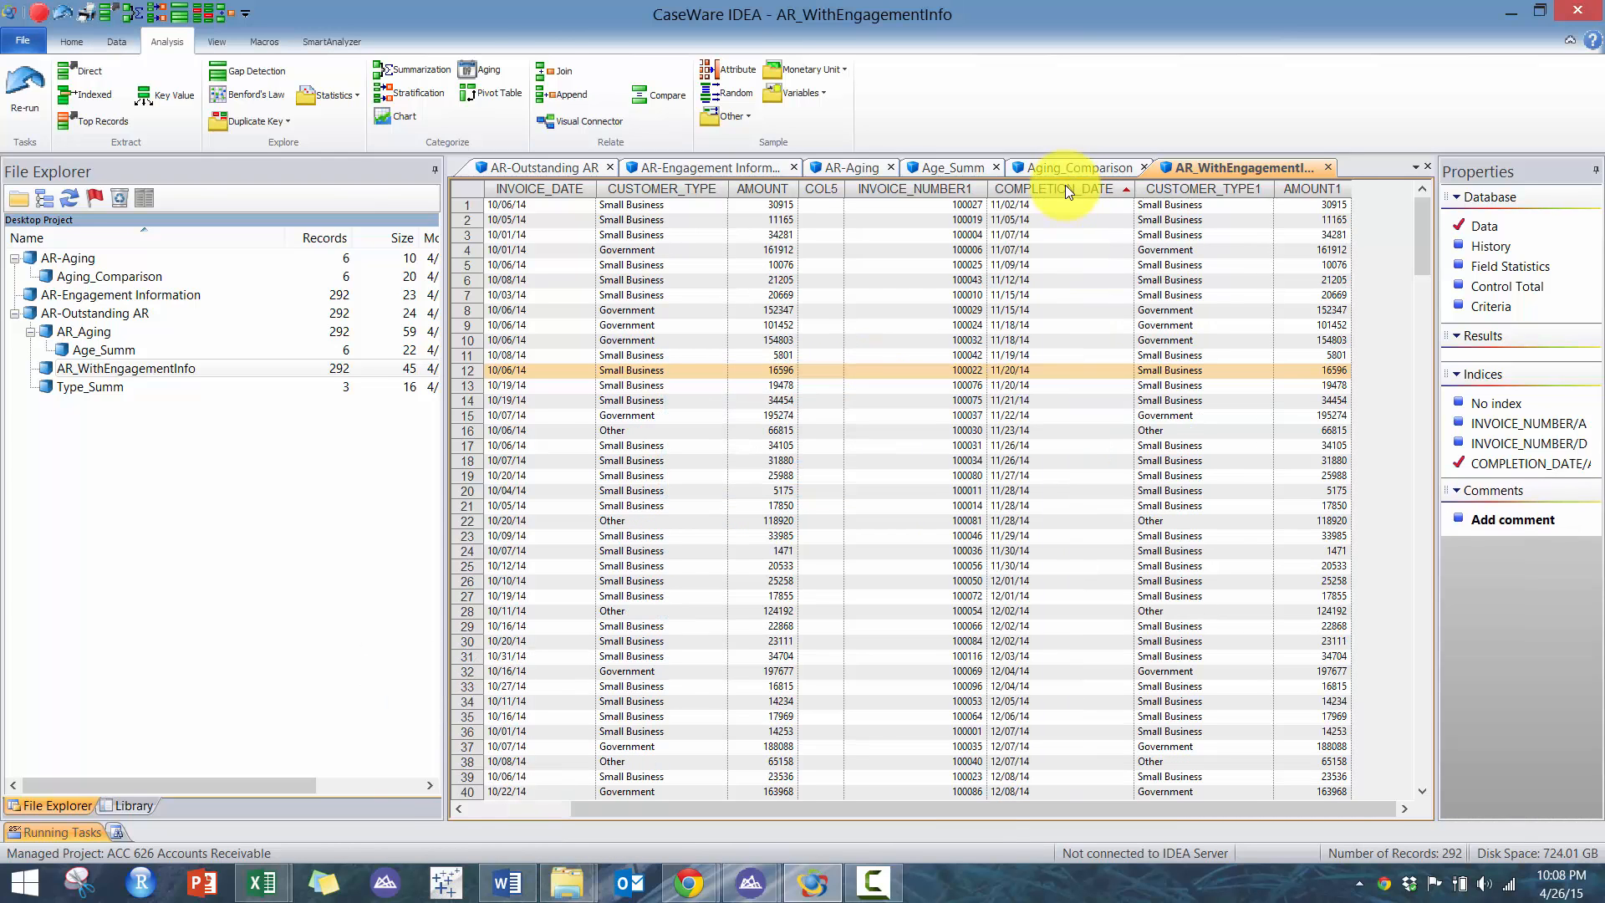
pyautogui.doubleClick(1064, 187)
pyautogui.click(1025, 235)
pyautogui.click(996, 506)
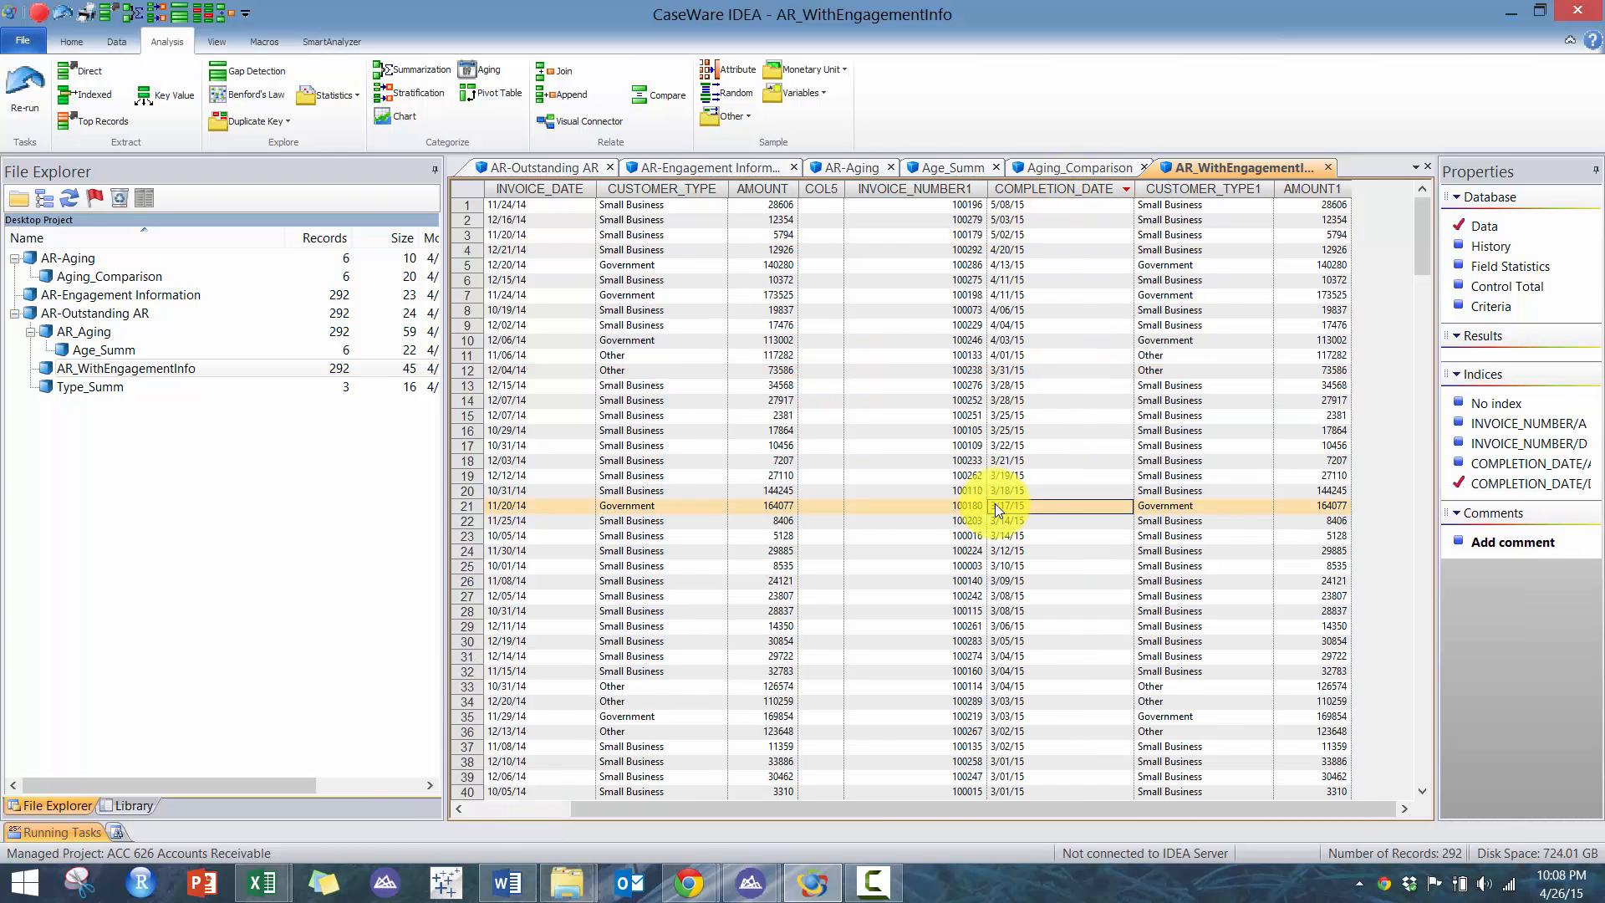
pyautogui.scroll(-4, 1046, 528)
pyautogui.scroll(-20, 1046, 528)
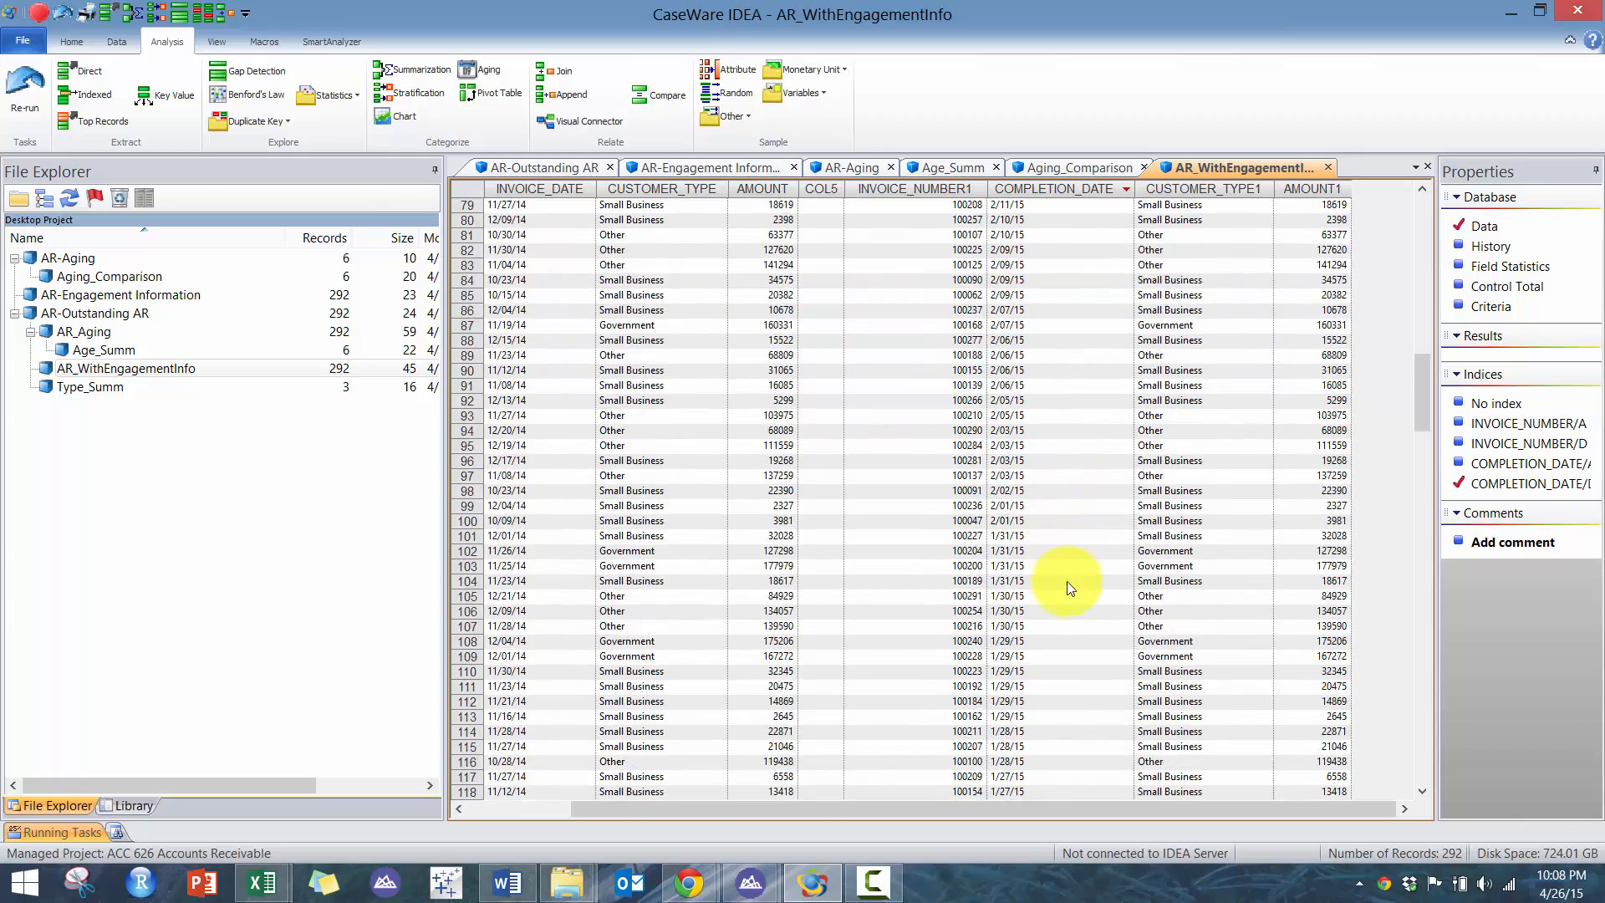
pyautogui.scroll(-20, 1064, 580)
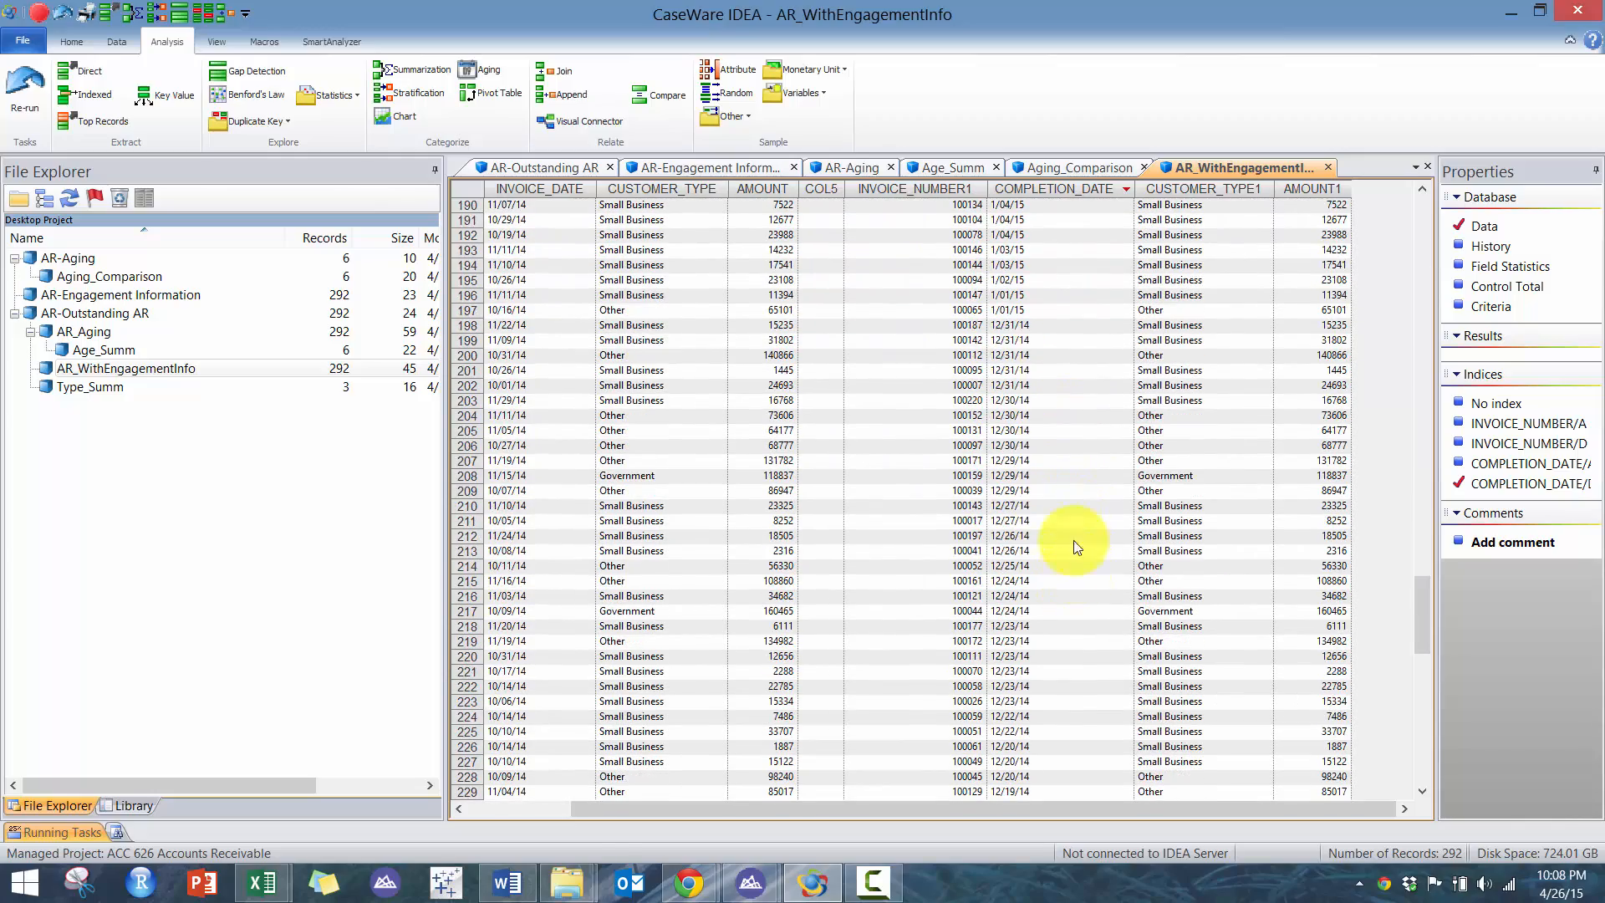
pyautogui.click(1022, 310)
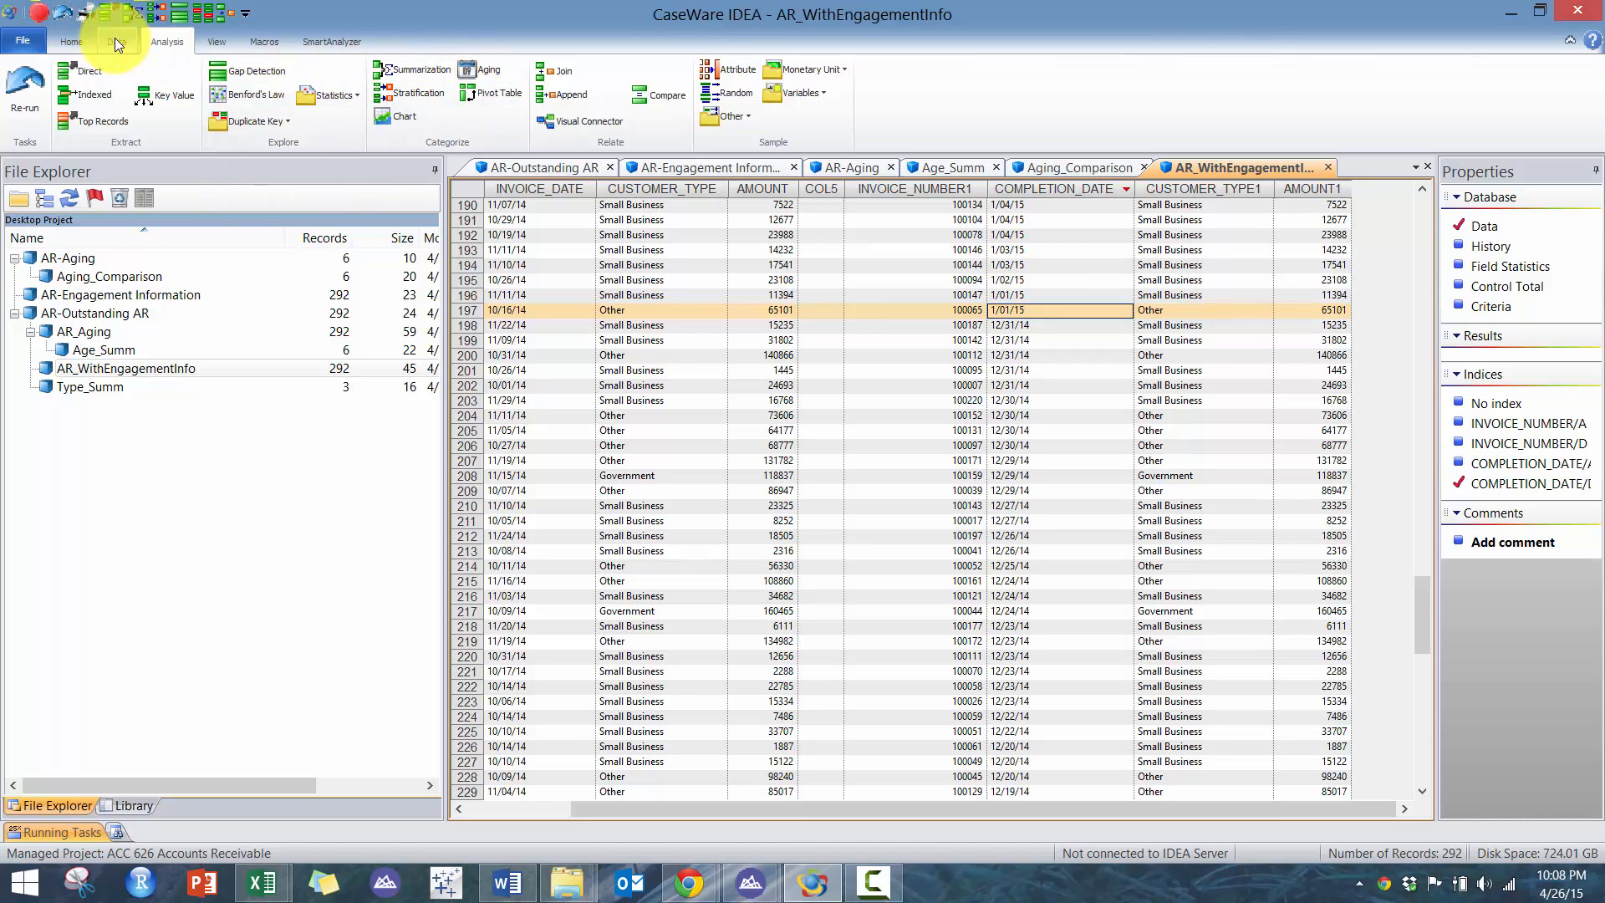
# - Start a direct extraction from AR_WithEngagementInfo with the output file named Early_Rec
pyautogui.click(84, 64)
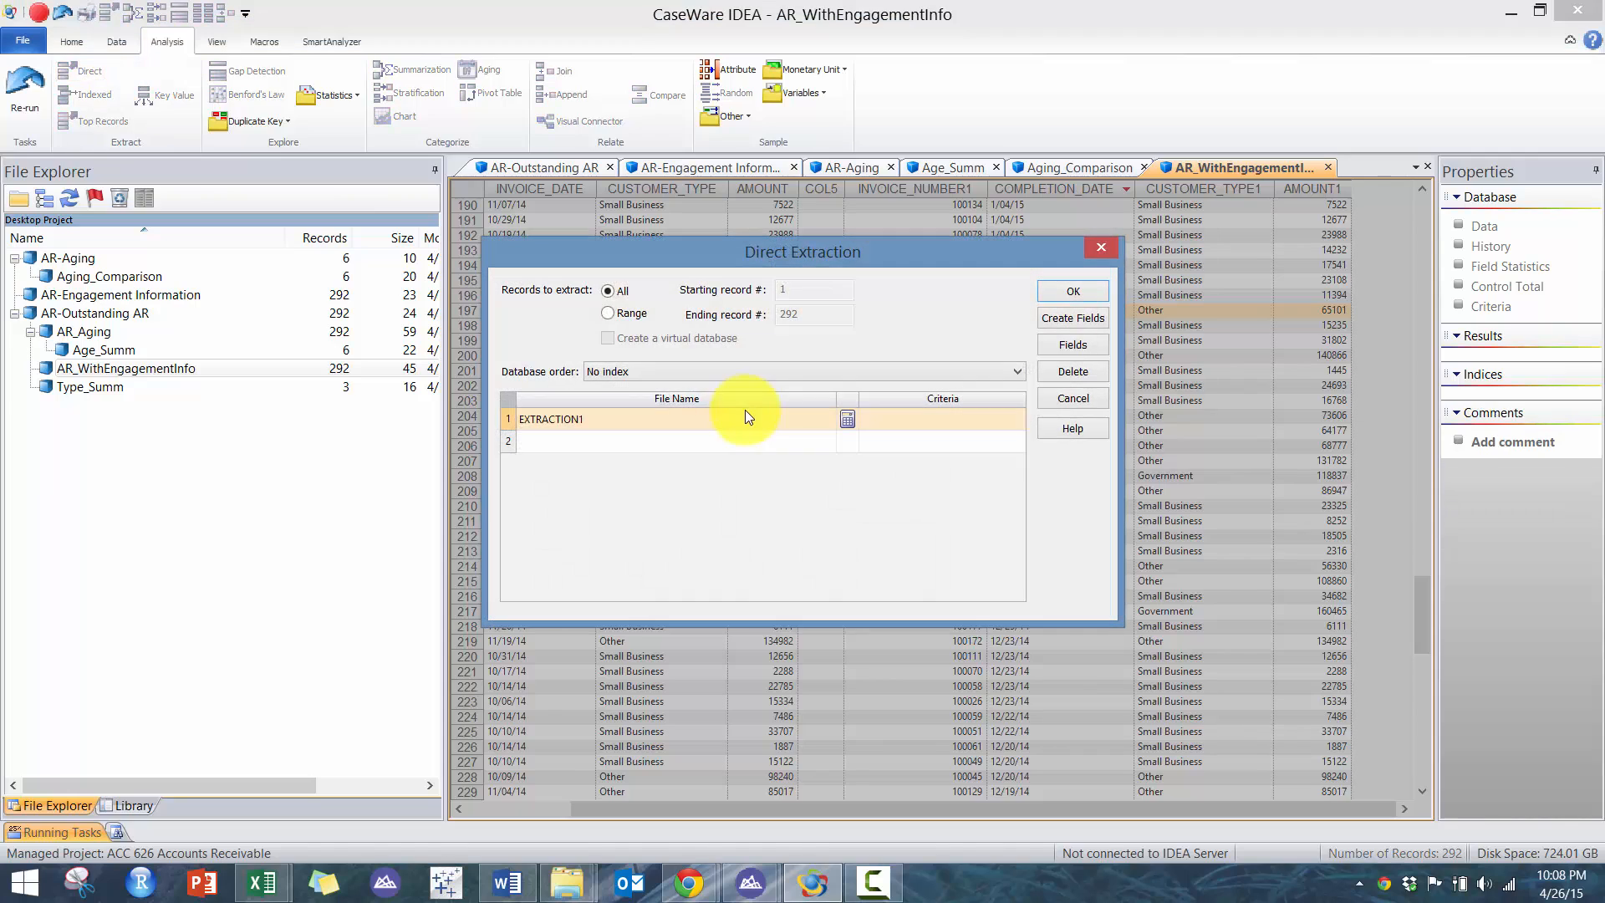
pyautogui.click(669, 426)
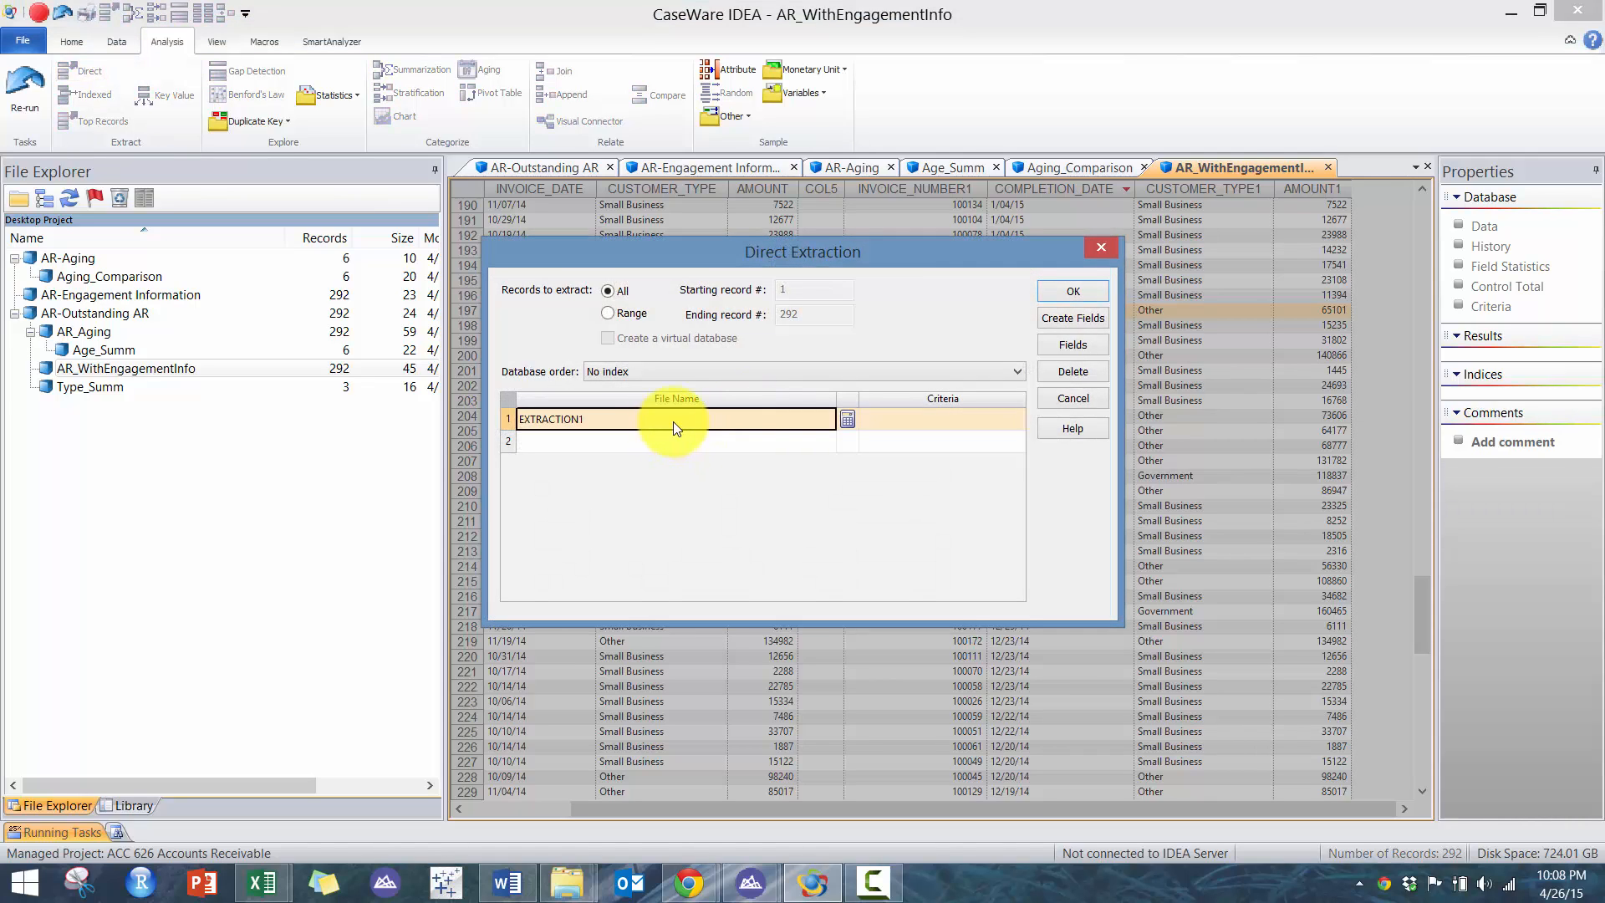
pyautogui.write('Early ')
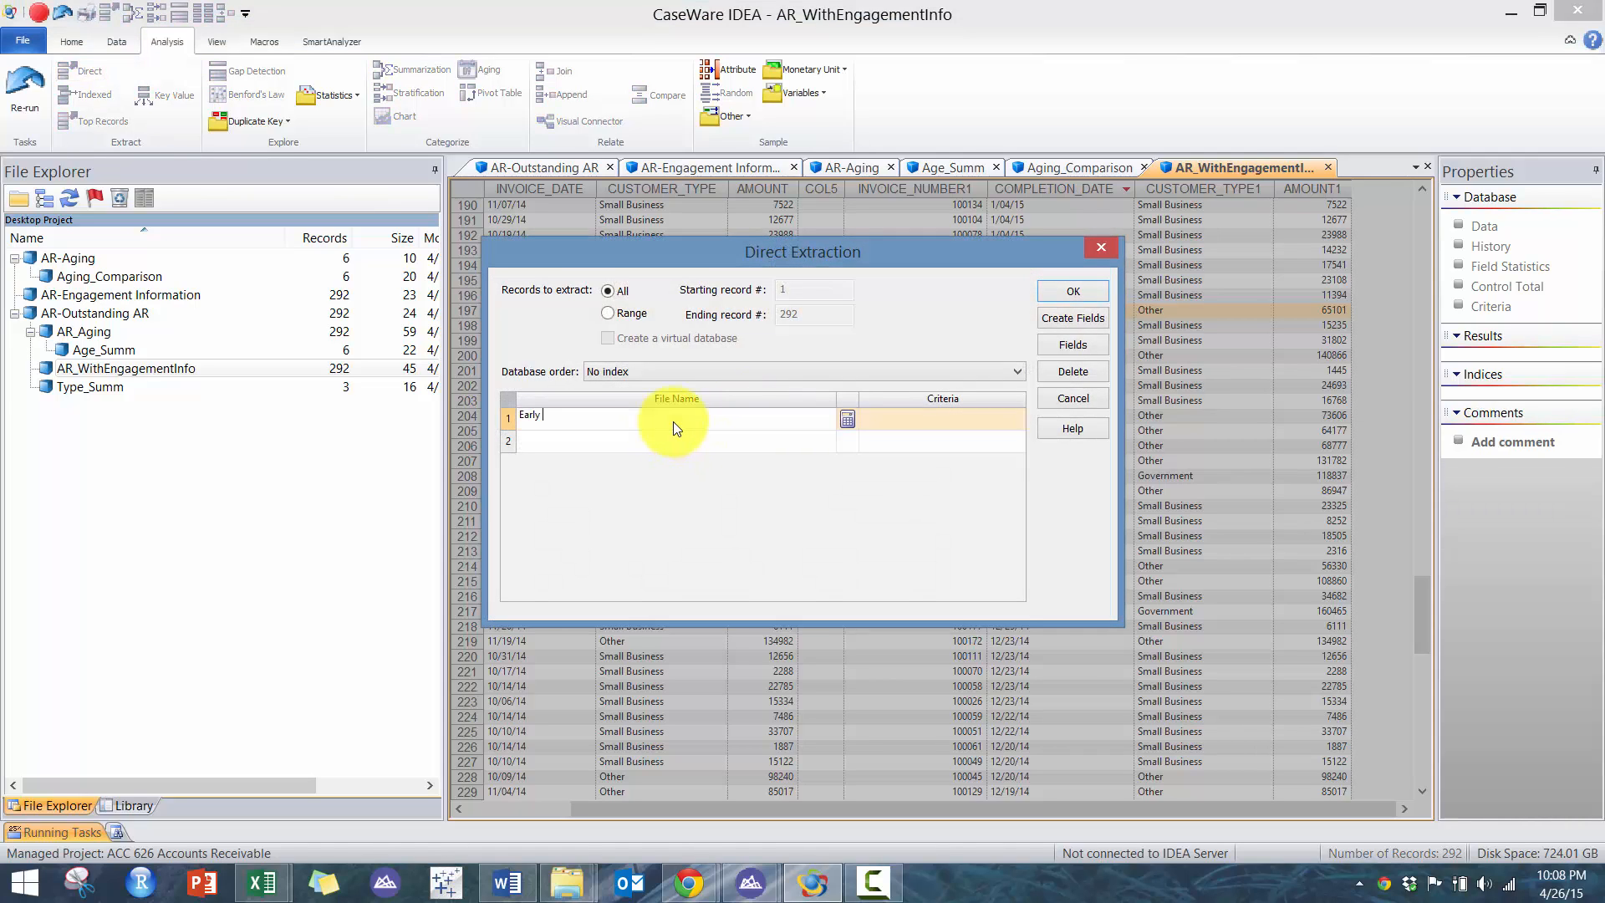
pyautogui.write('Rec')
pyautogui.press('Return')
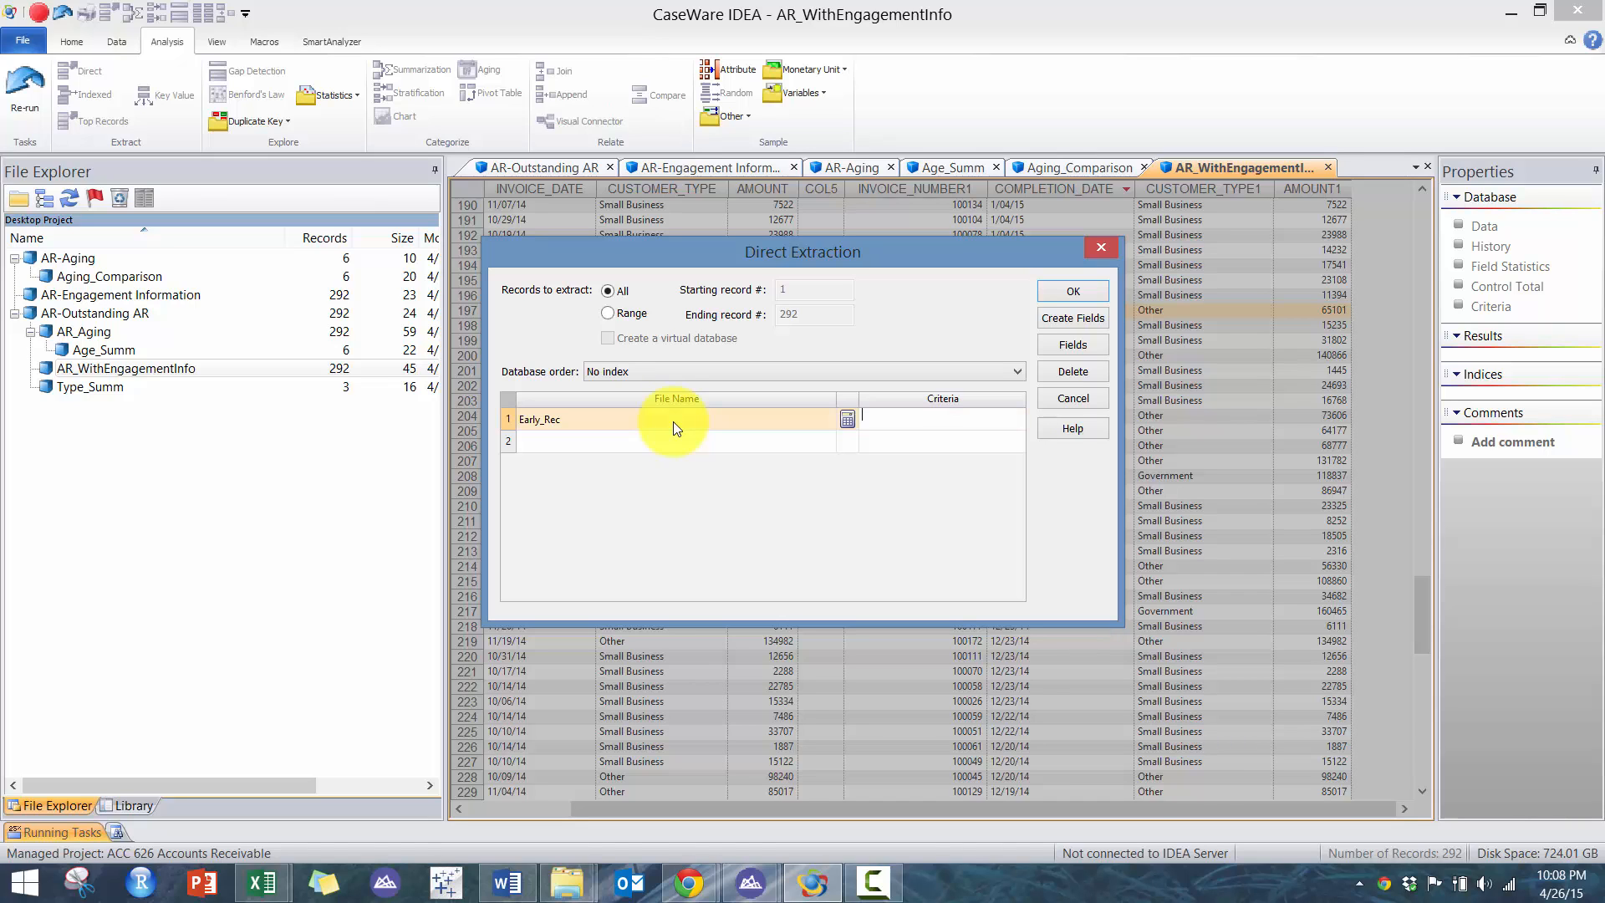
# - Build the extraction criterion COMPLETION_DATE>"20141231" in the Equation Editor
pyautogui.click(845, 419)
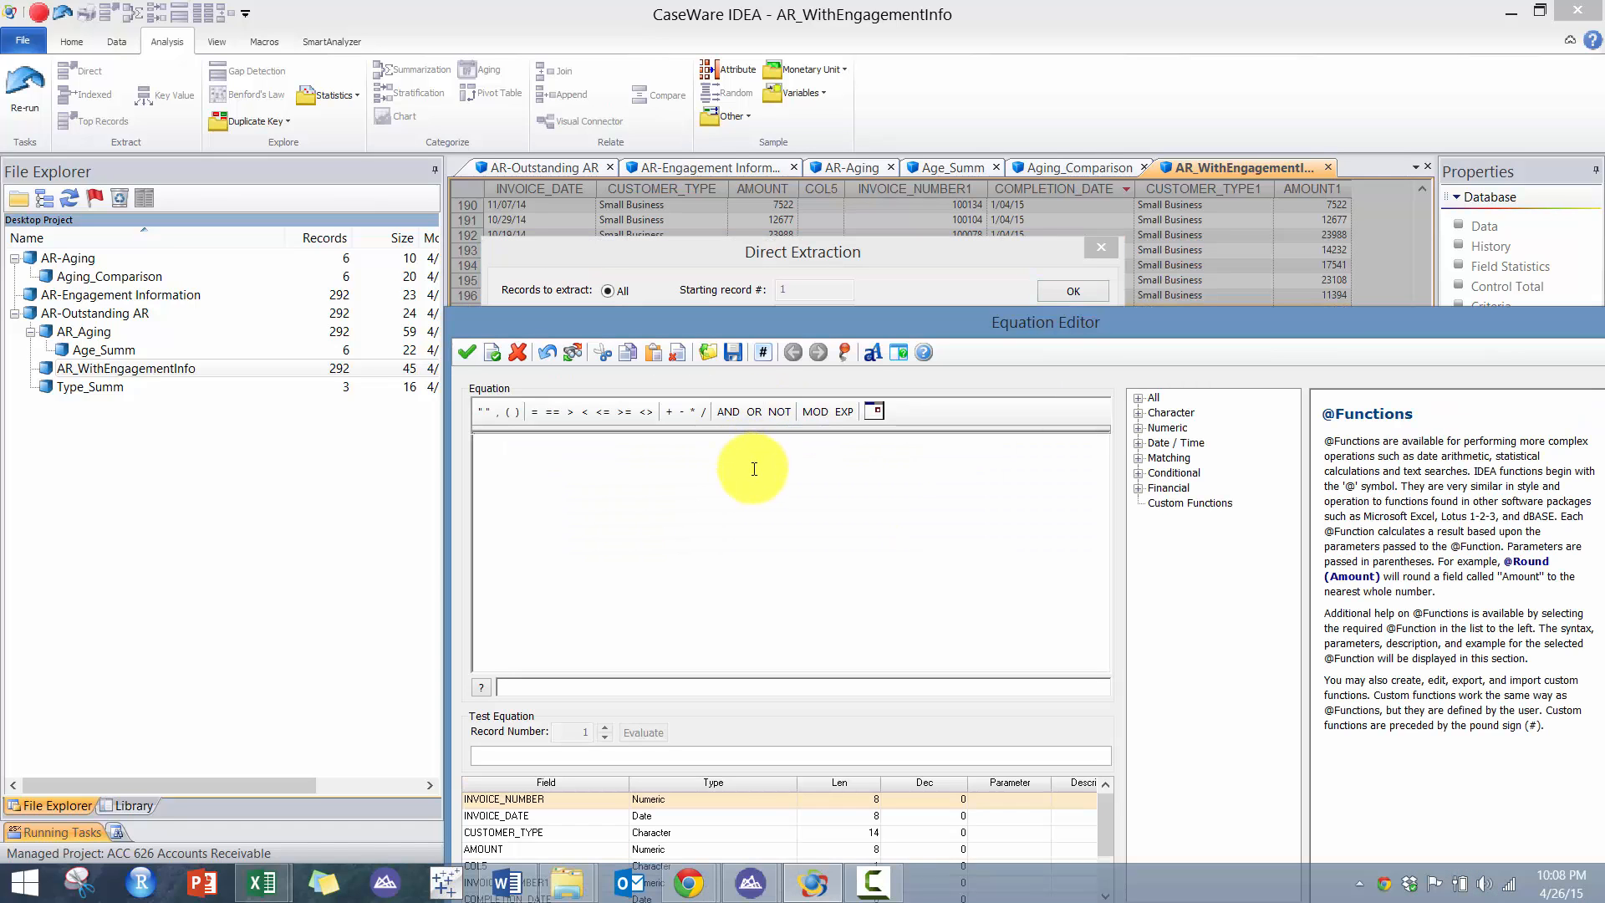
pyautogui.write('COMPLETION_DATE')
pyautogui.press('Return')
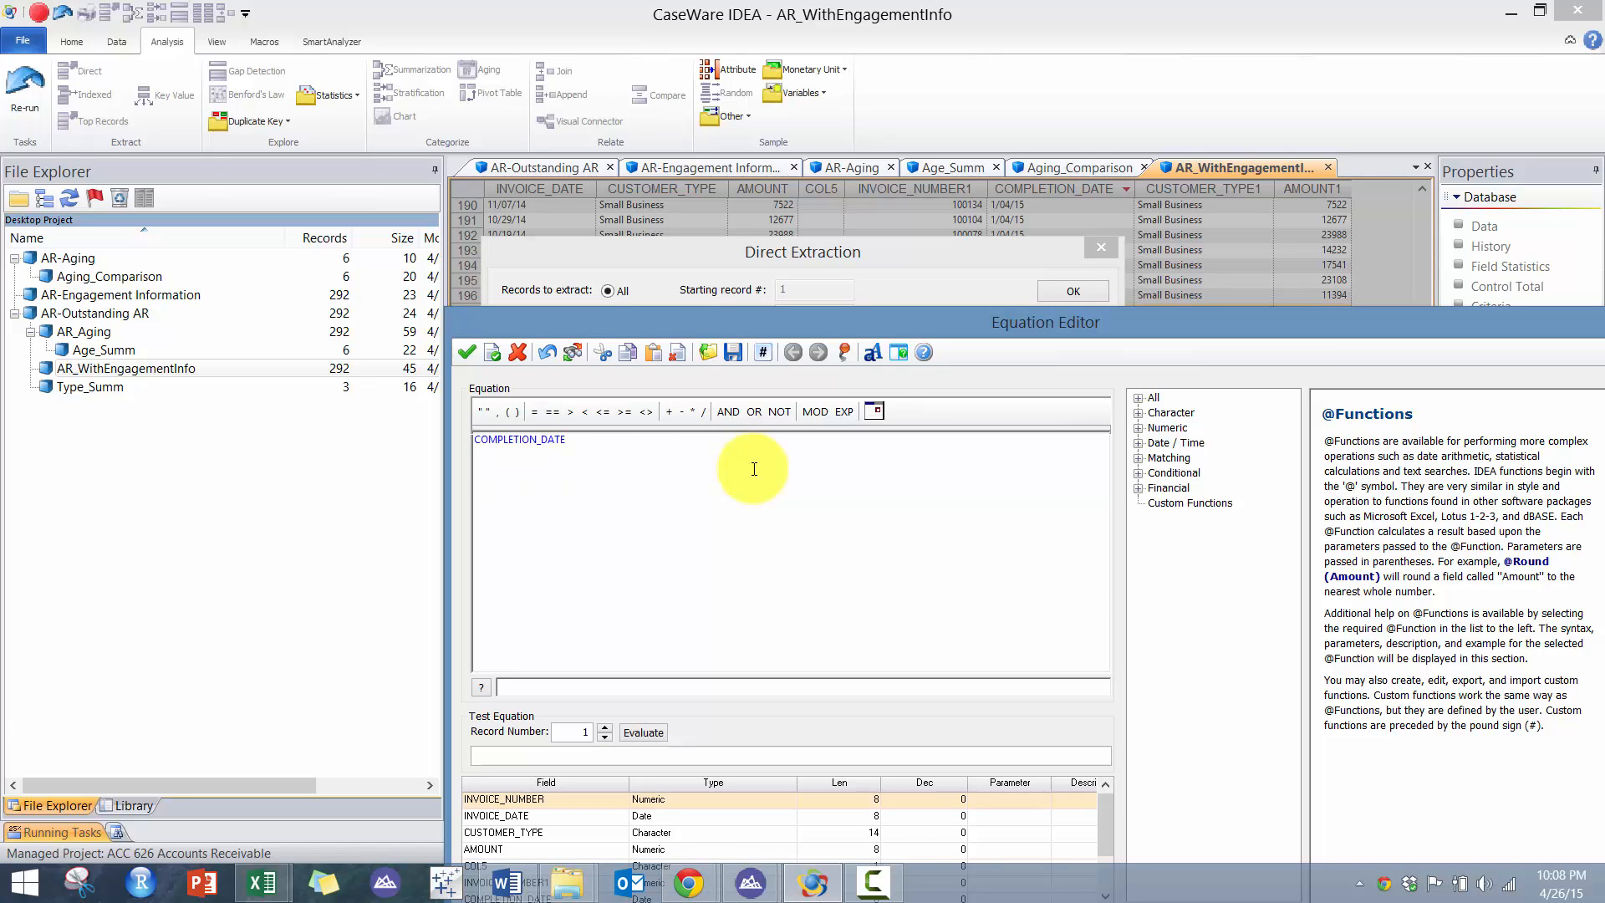
pyautogui.write('>')
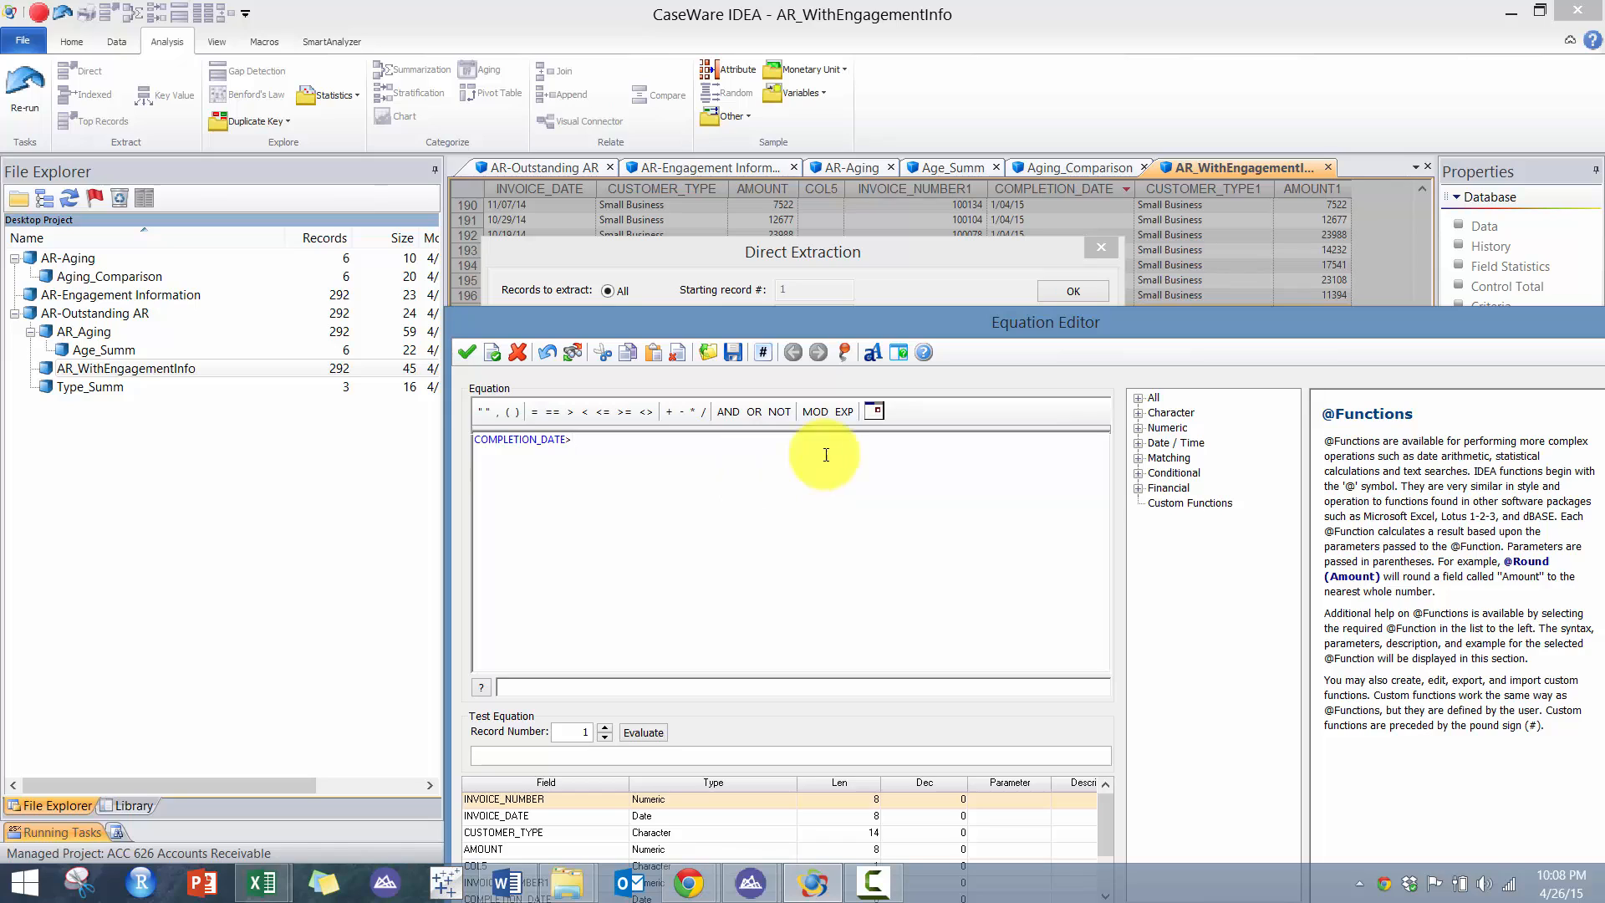
pyautogui.click(874, 412)
pyautogui.click(883, 480)
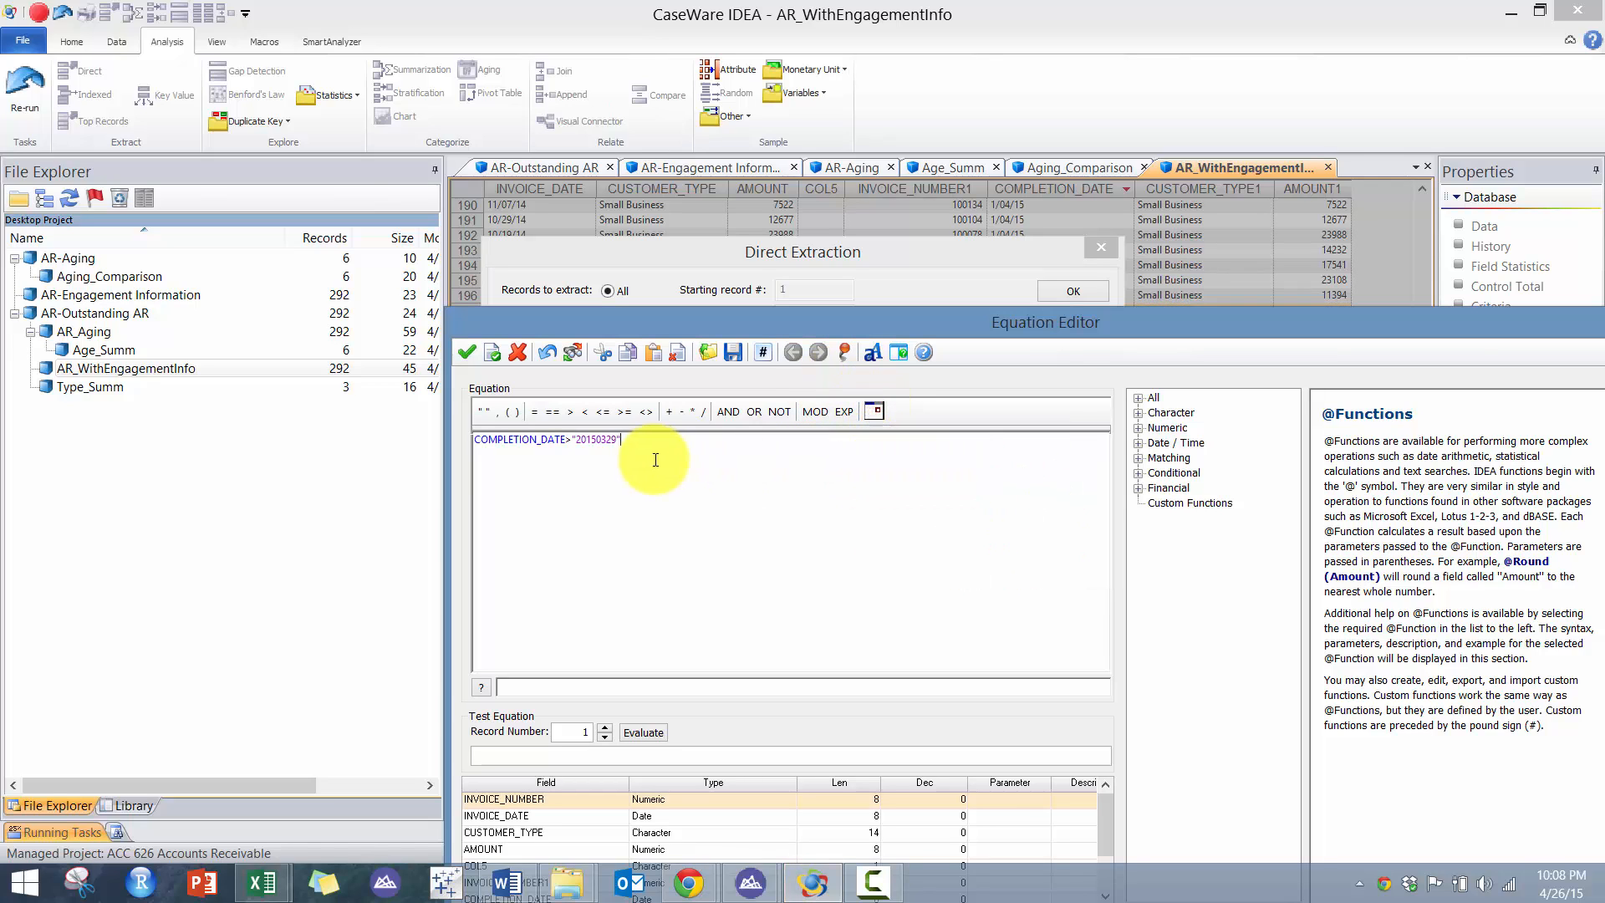
pyautogui.press('BackSpace')
pyautogui.write('4')
pyautogui.press('Right')
pyautogui.press('Right')
pyautogui.press('BackSpace')
pyautogui.press('BackSpace')
pyautogui.write('1231')
# - Extend the criterion with .AND. INVOICE_DATE<="20141231" and try to validate the equation
pyautogui.click(725, 412)
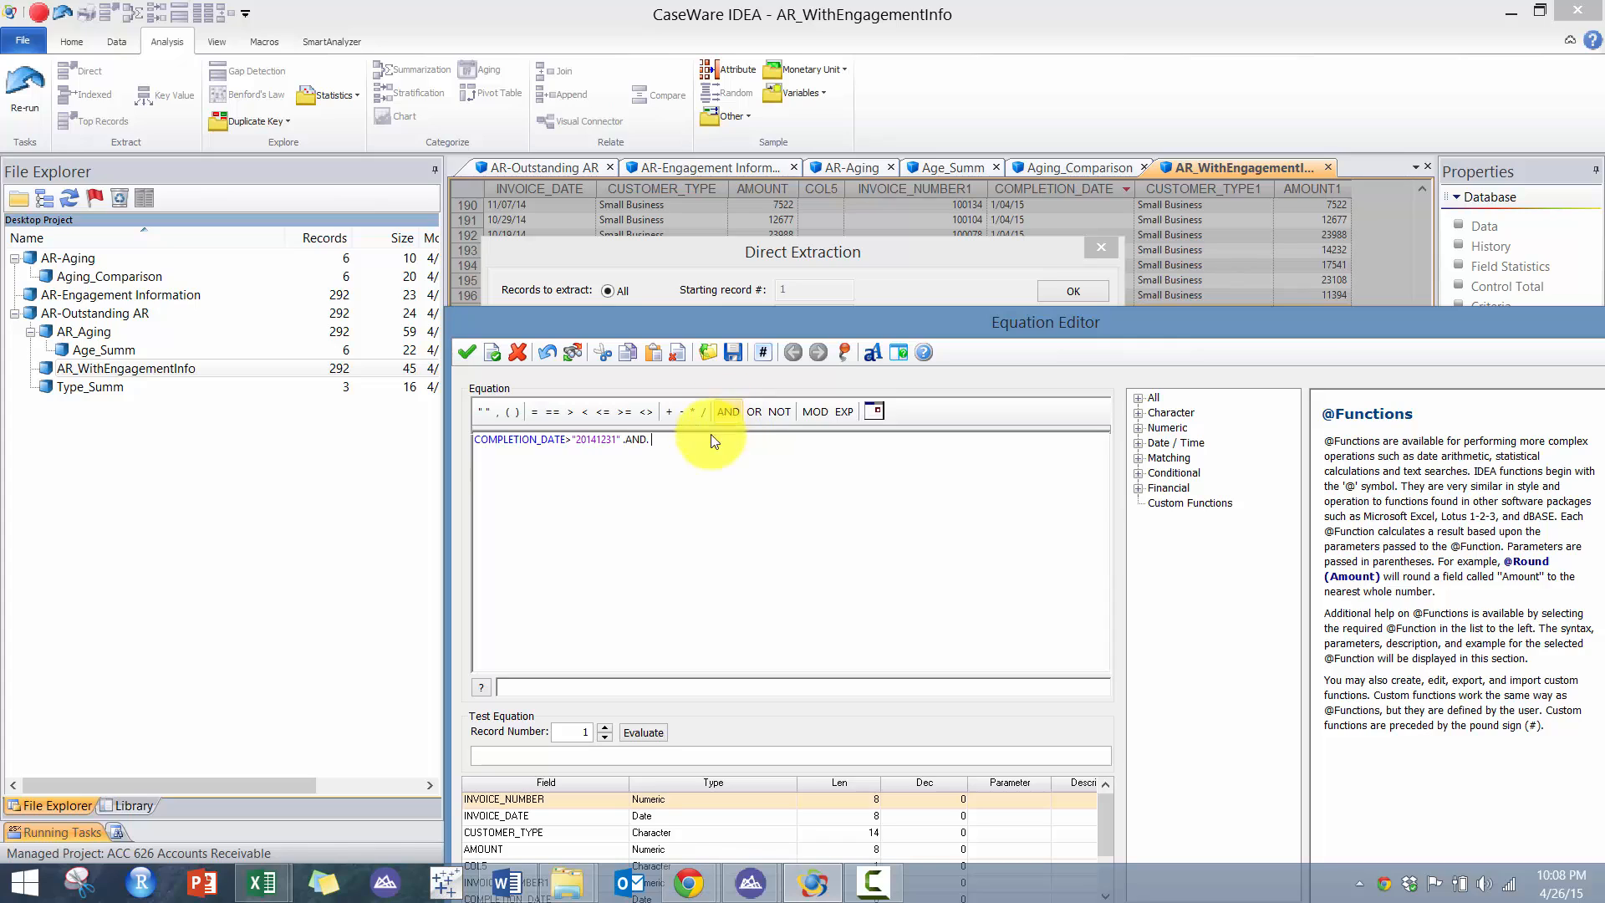
pyautogui.write('in')
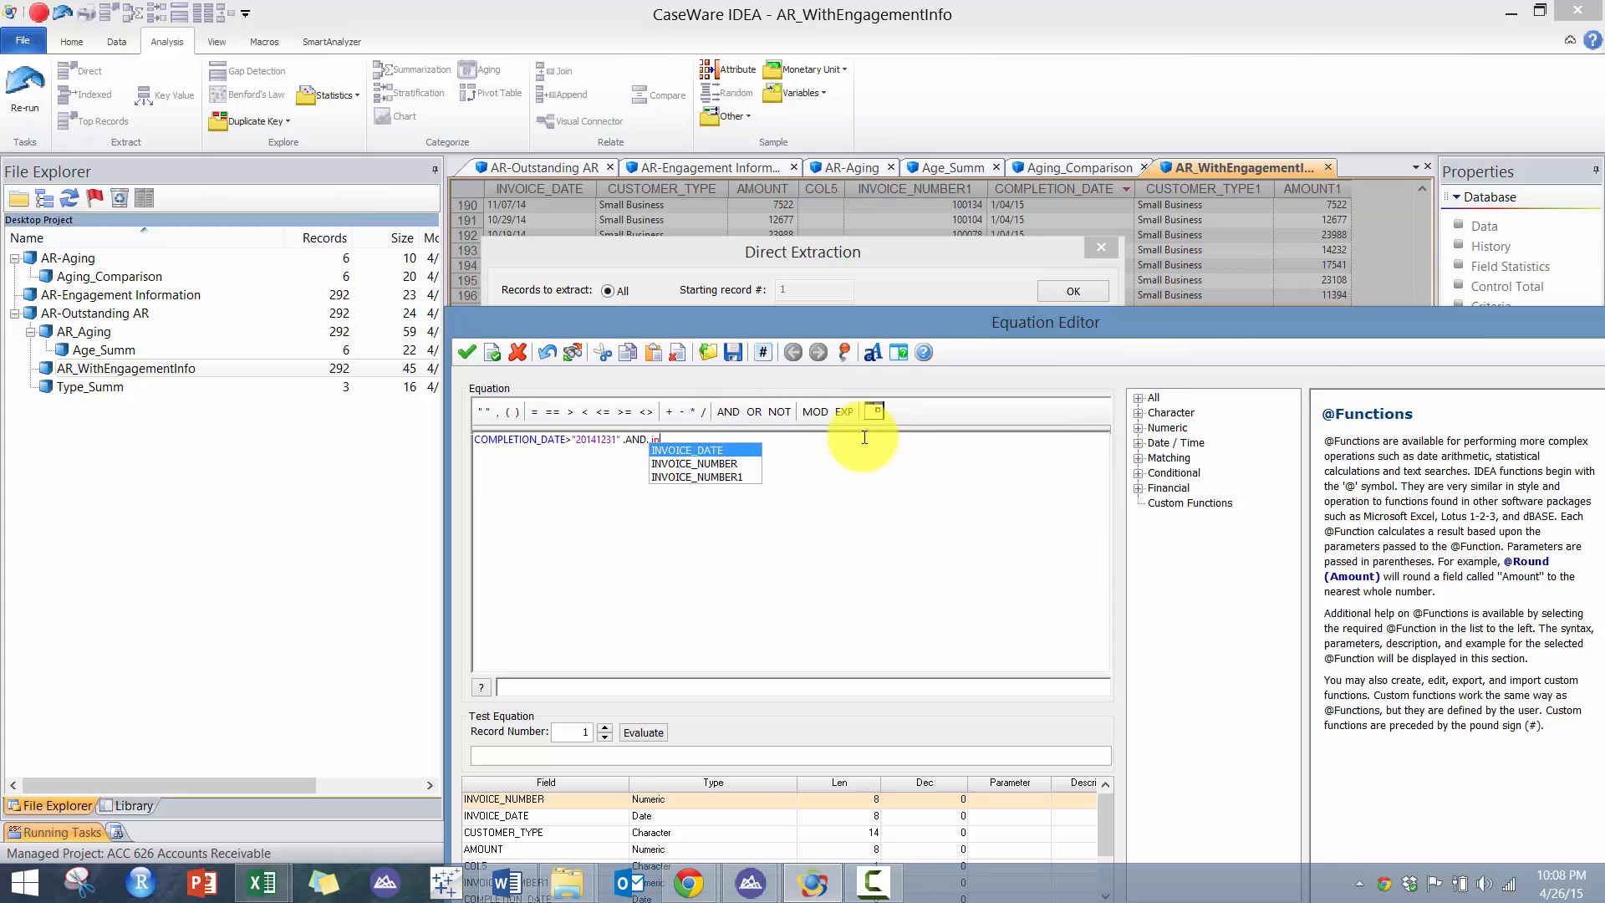
pyautogui.press('Return')
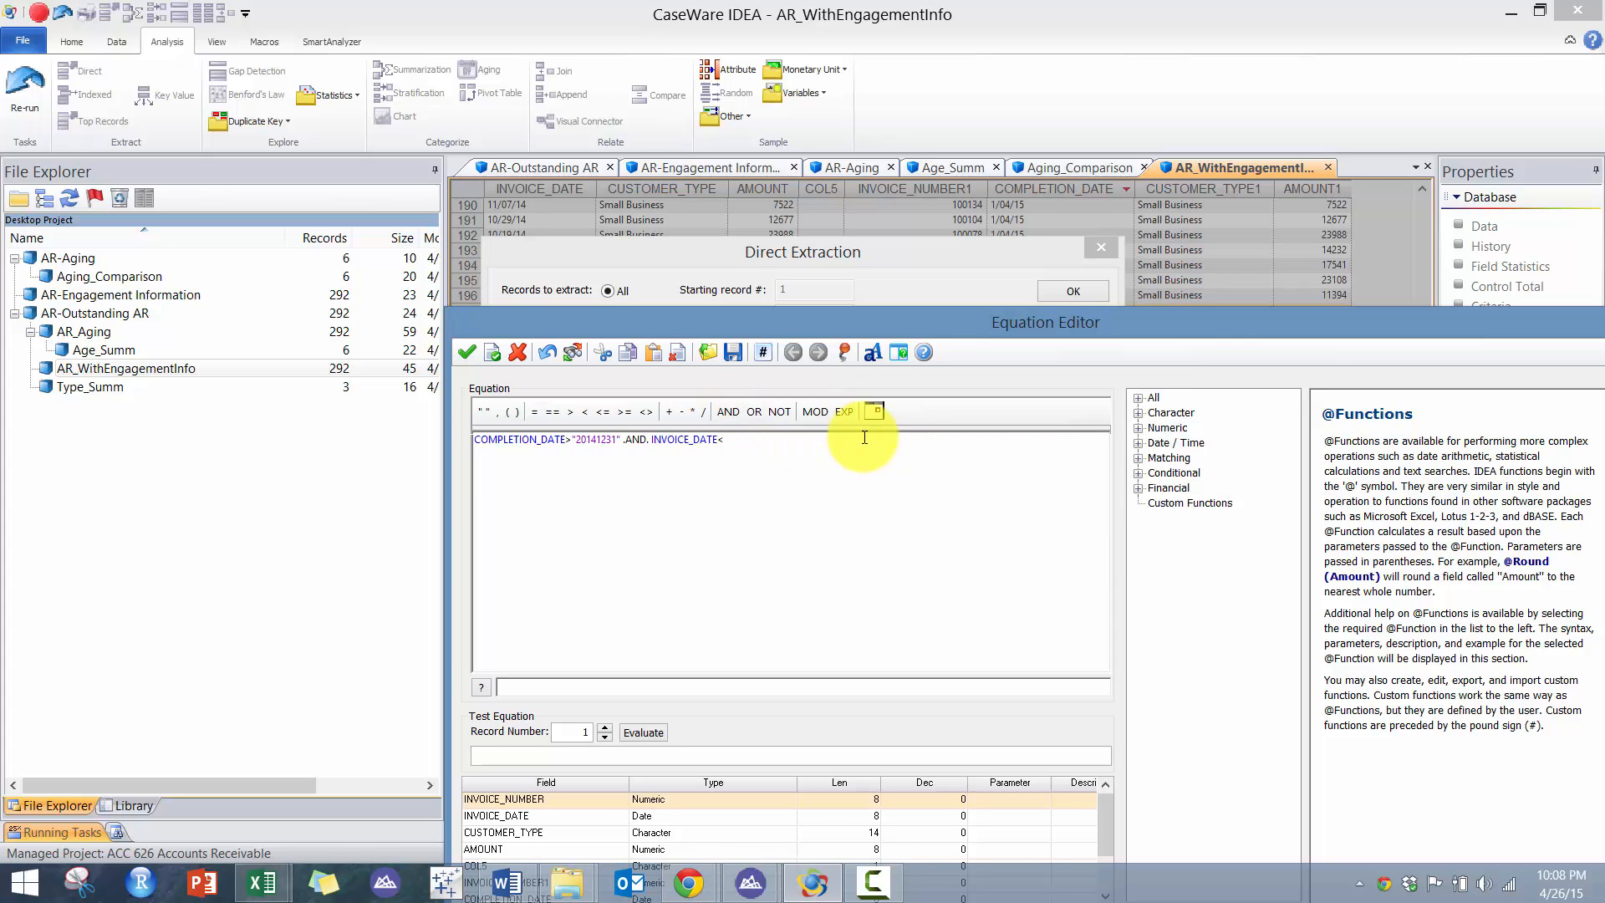
pyautogui.moveTo(625, 439); pyautogui.dragTo(574, 439)
pyautogui.hotkey('ctrl', 'c')
pyautogui.click(761, 444)
pyautogui.hotkey('ctrl', 'v')
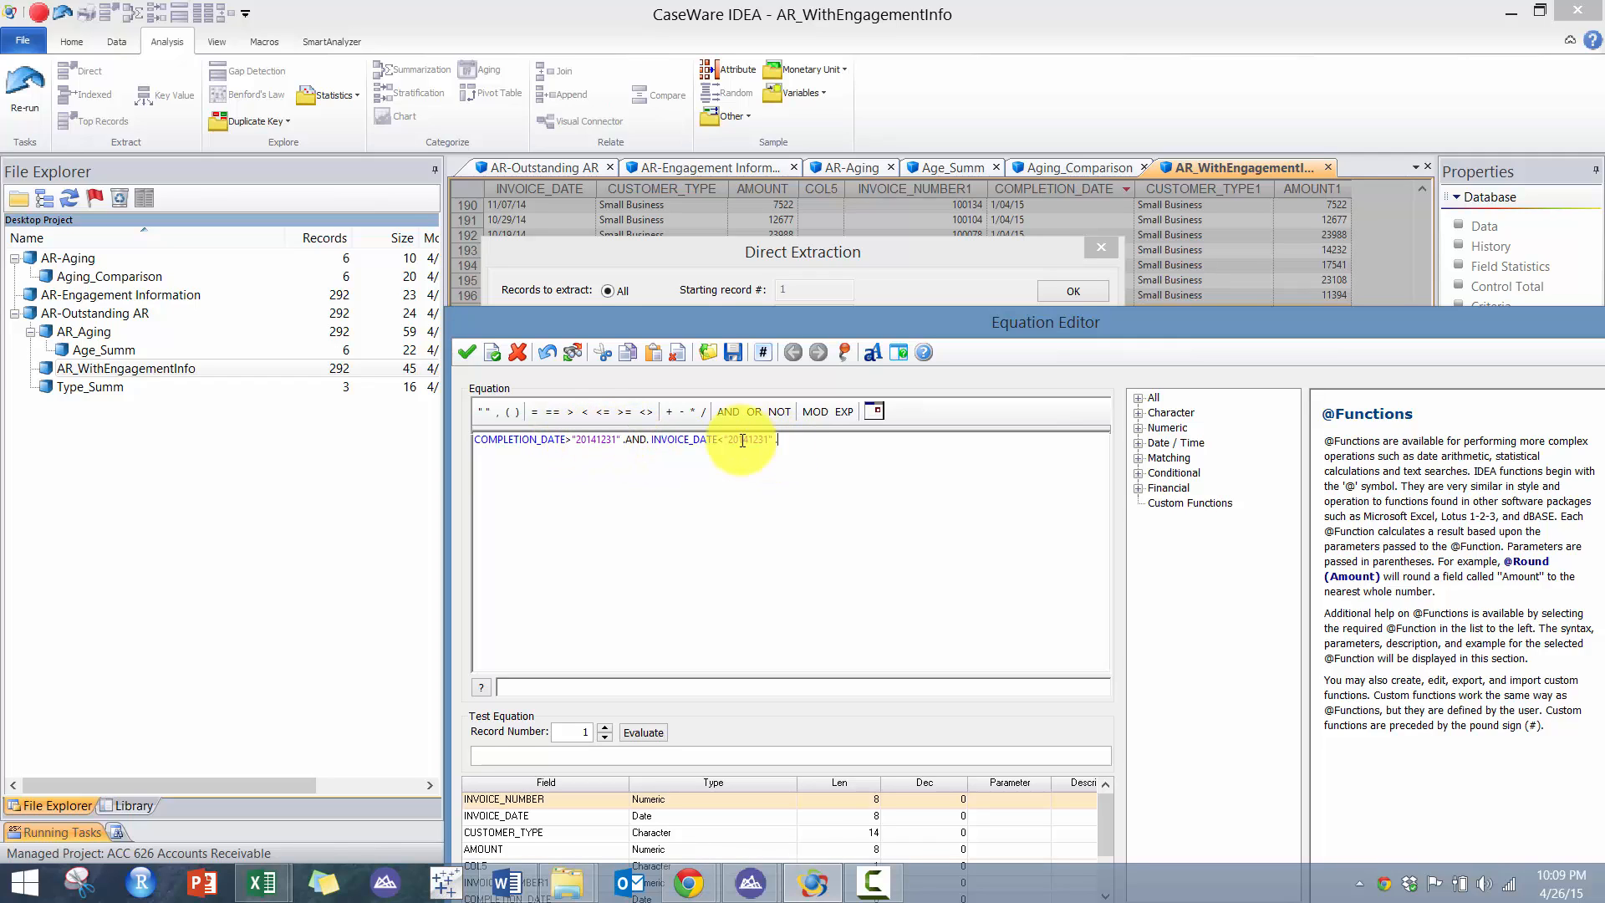
pyautogui.click(722, 439)
pyautogui.write('=')
pyautogui.click(466, 352)
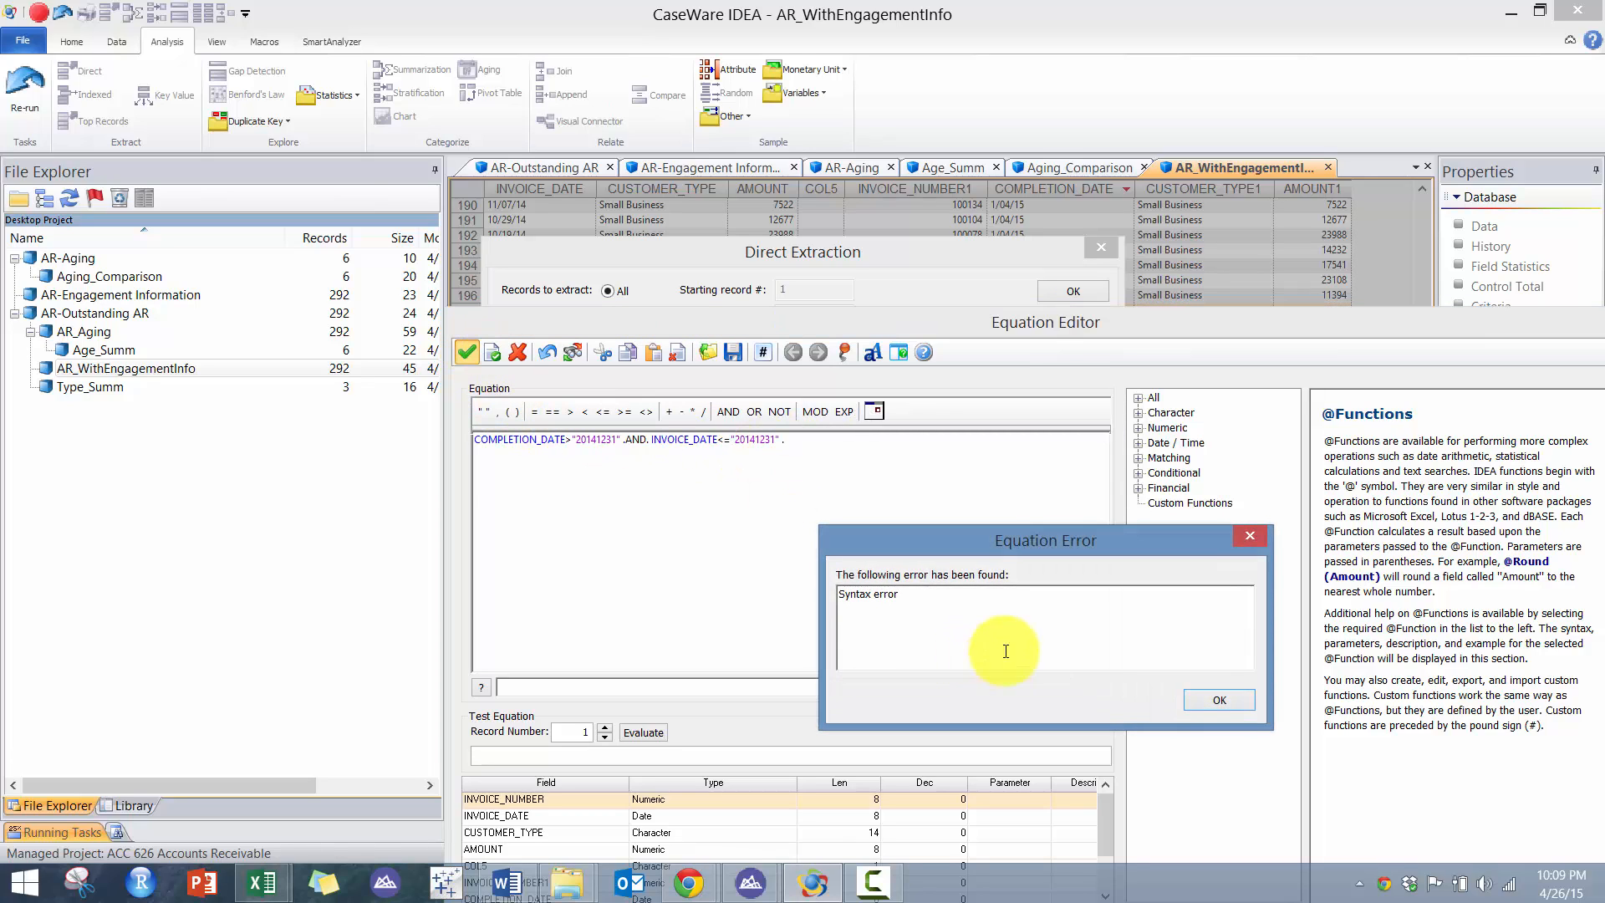
pyautogui.click(1198, 694)
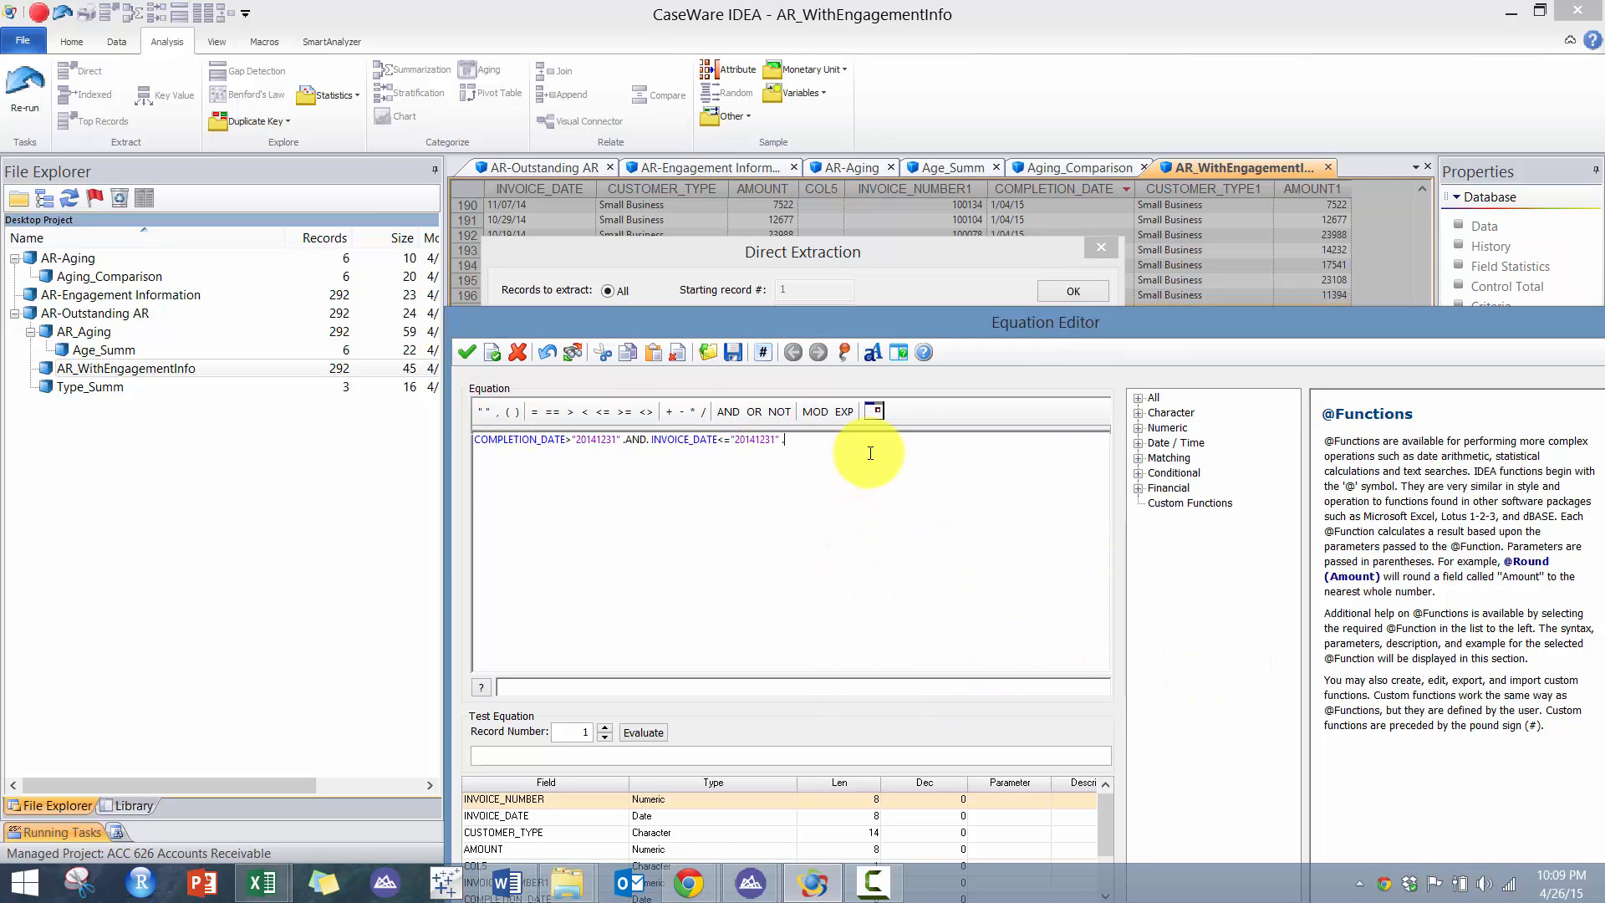
# - Accept the criterion and run the direct extraction to create the Early_Rec database
pyautogui.click(462, 352)
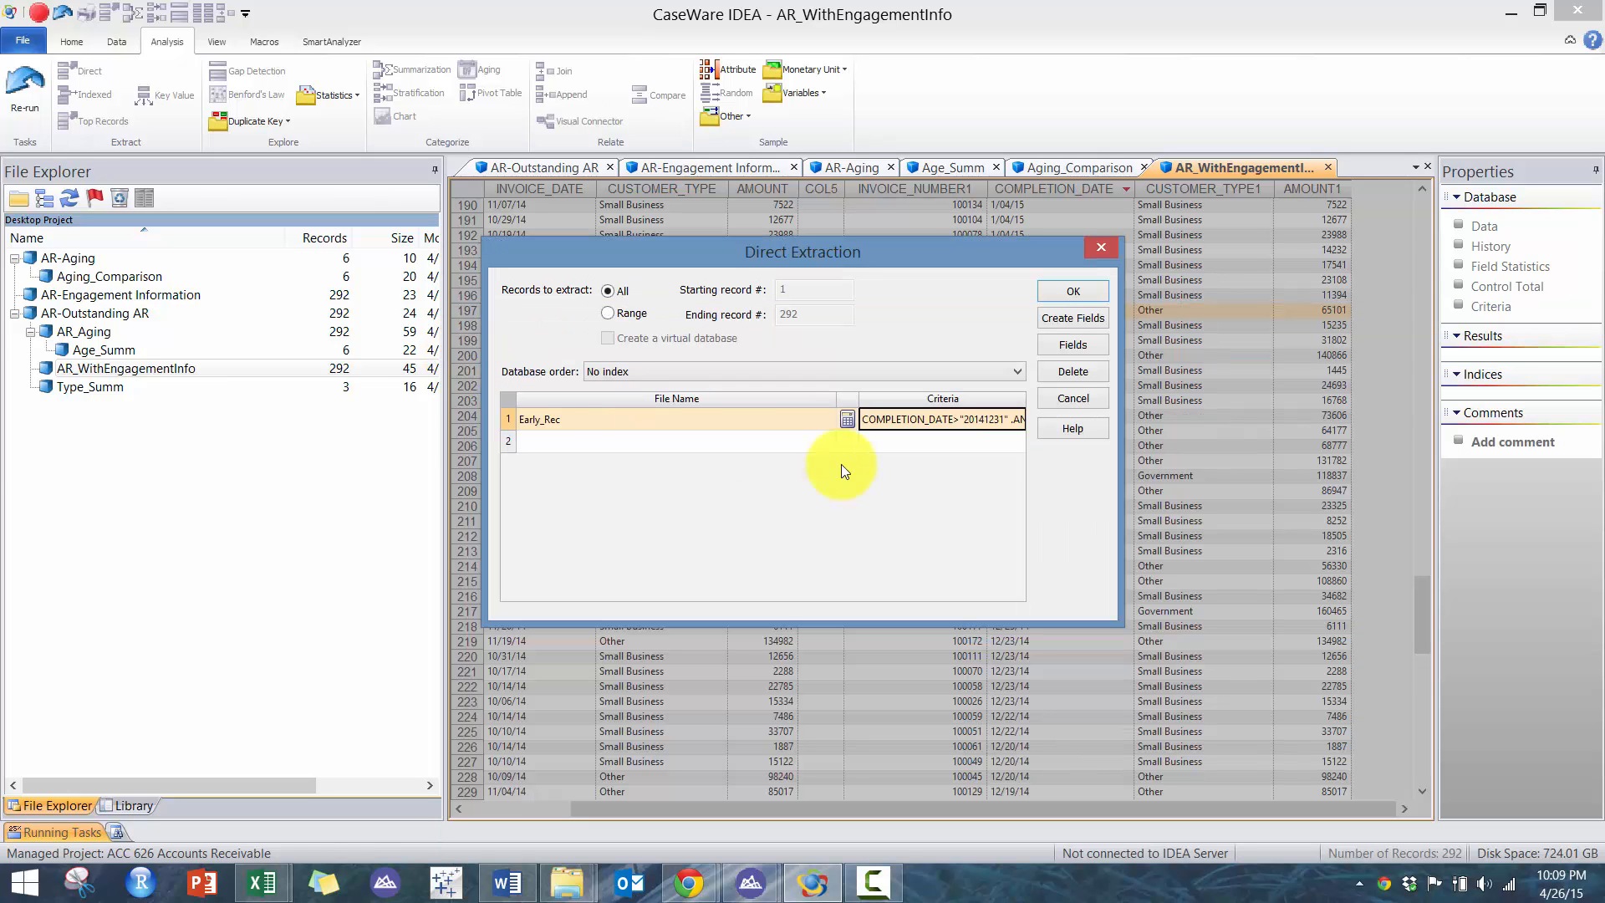
pyautogui.click(1068, 294)
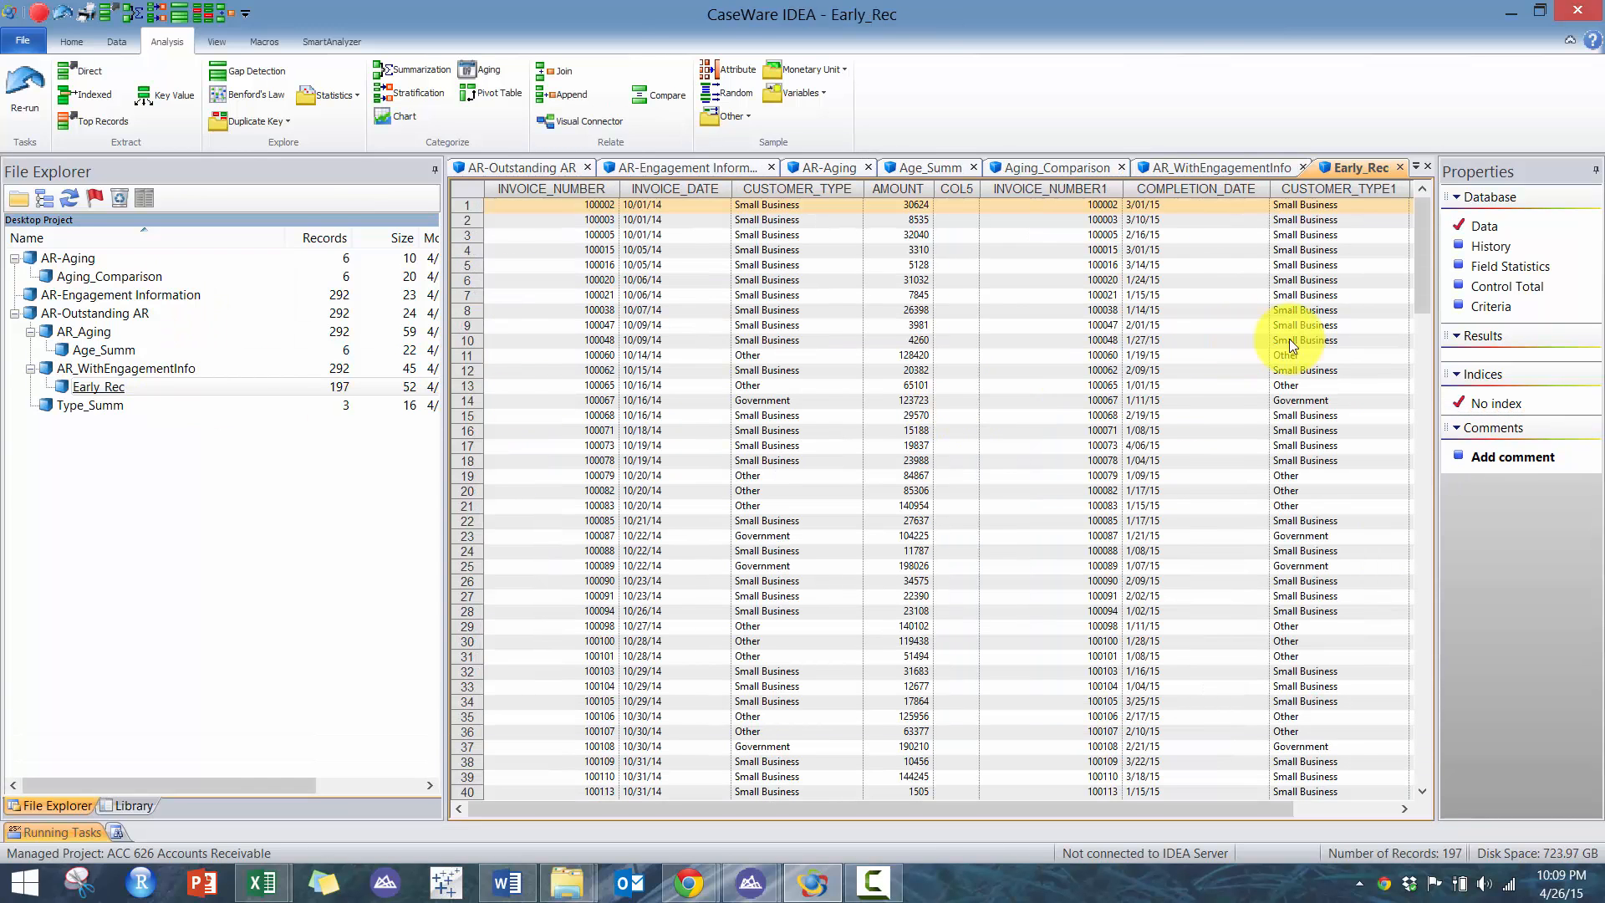
pyautogui.click(1325, 809)
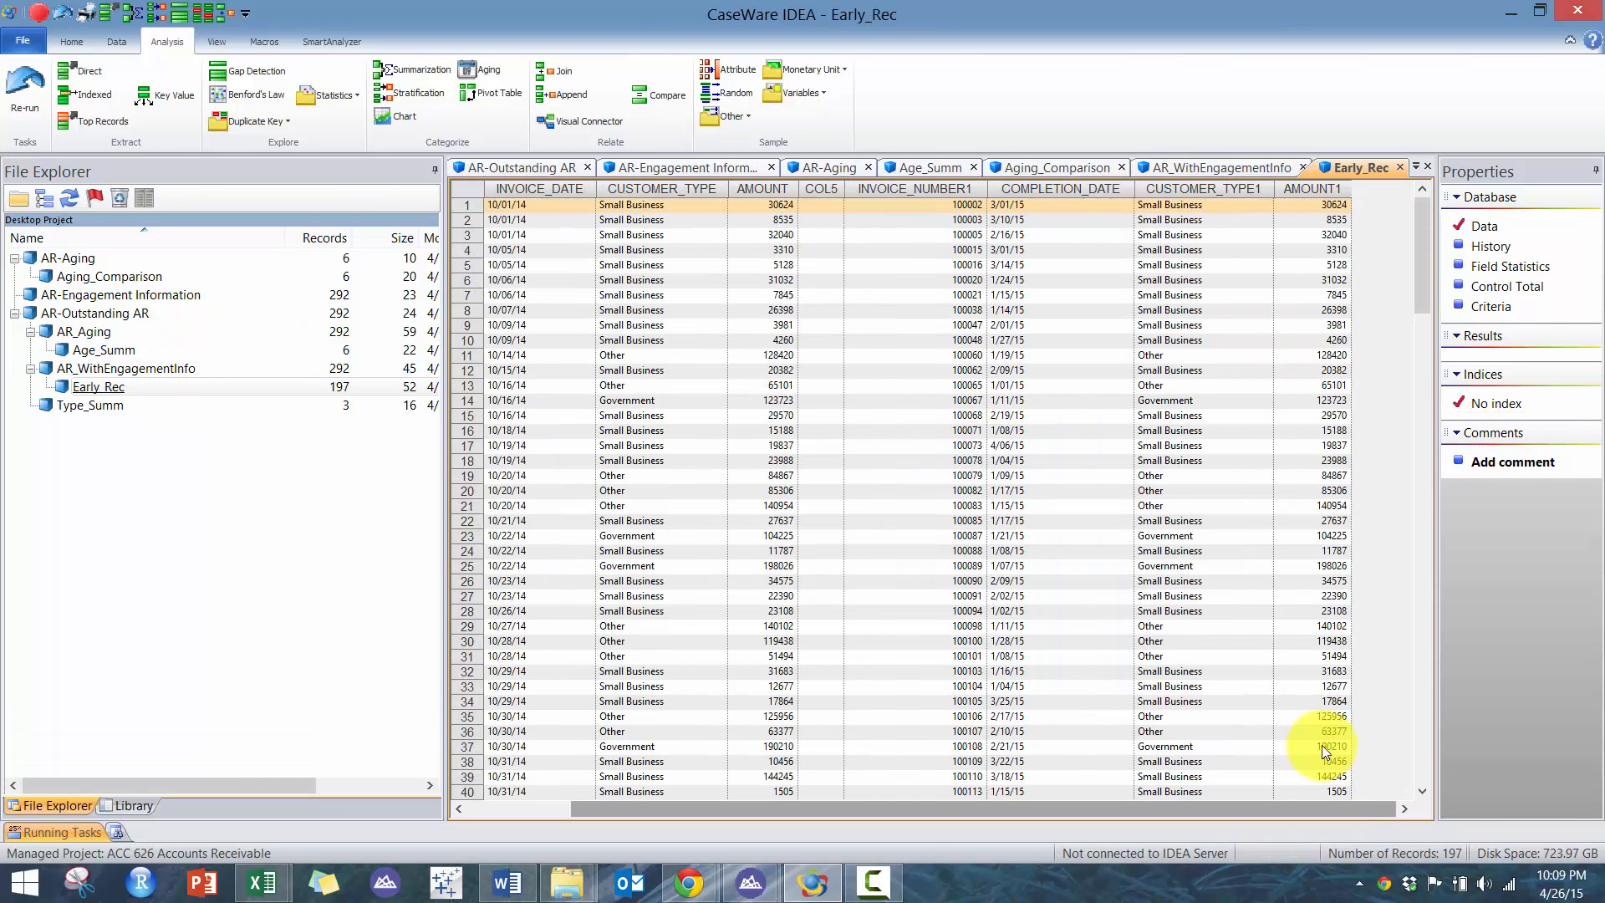
# - Generate field statistics for Early_Rec and review the numeric totals before returning to the data view
pyautogui.click(1507, 268)
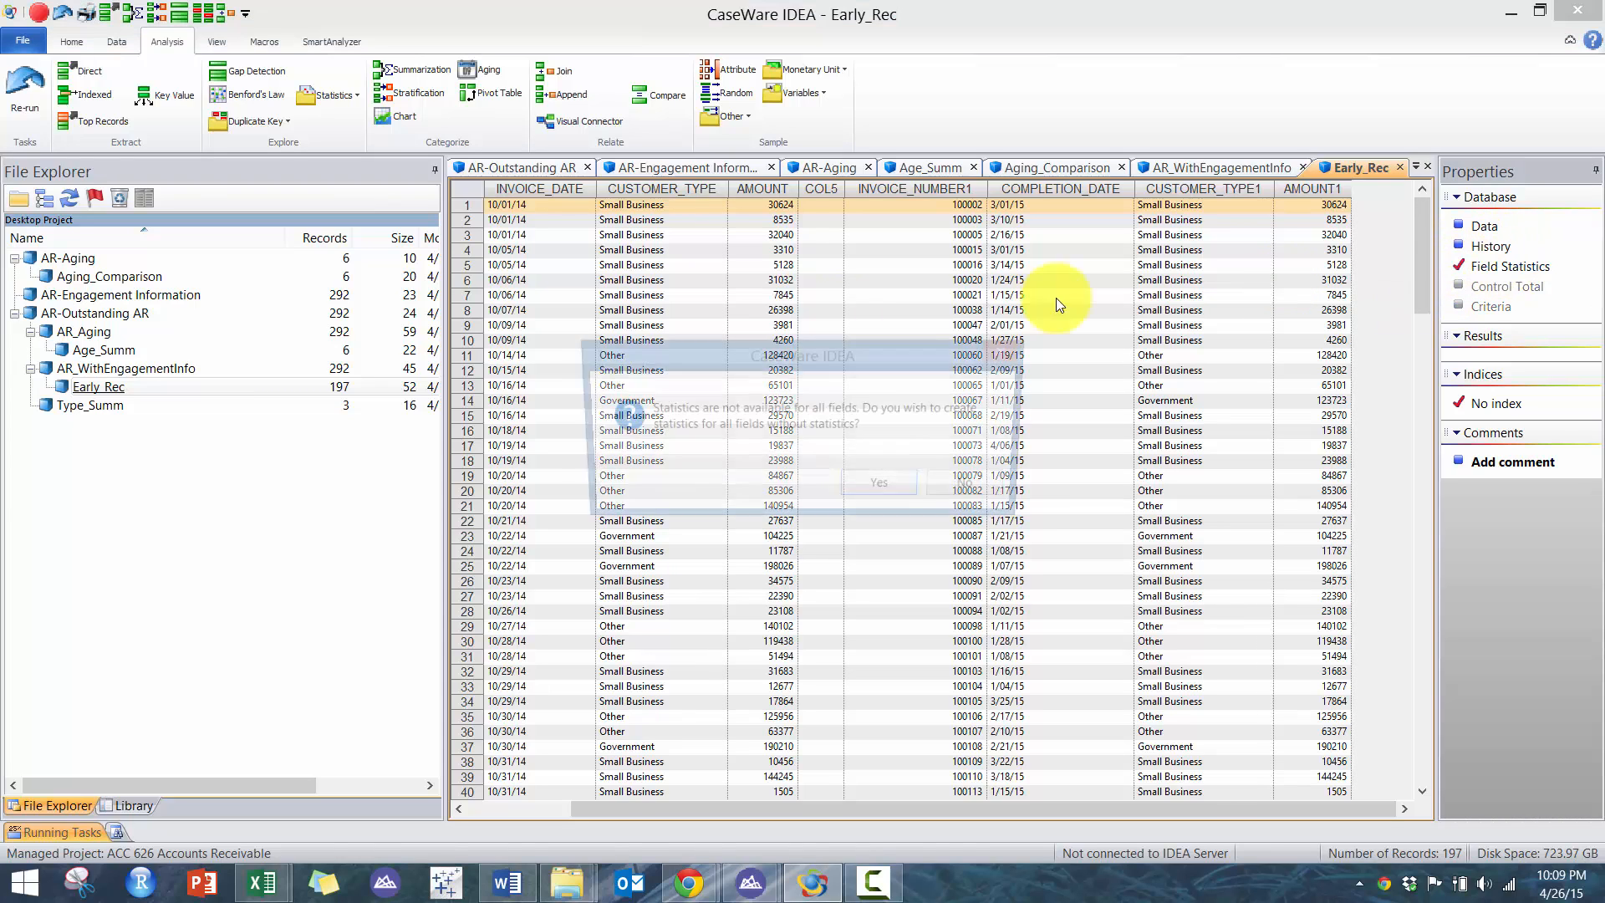
pyautogui.click(872, 497)
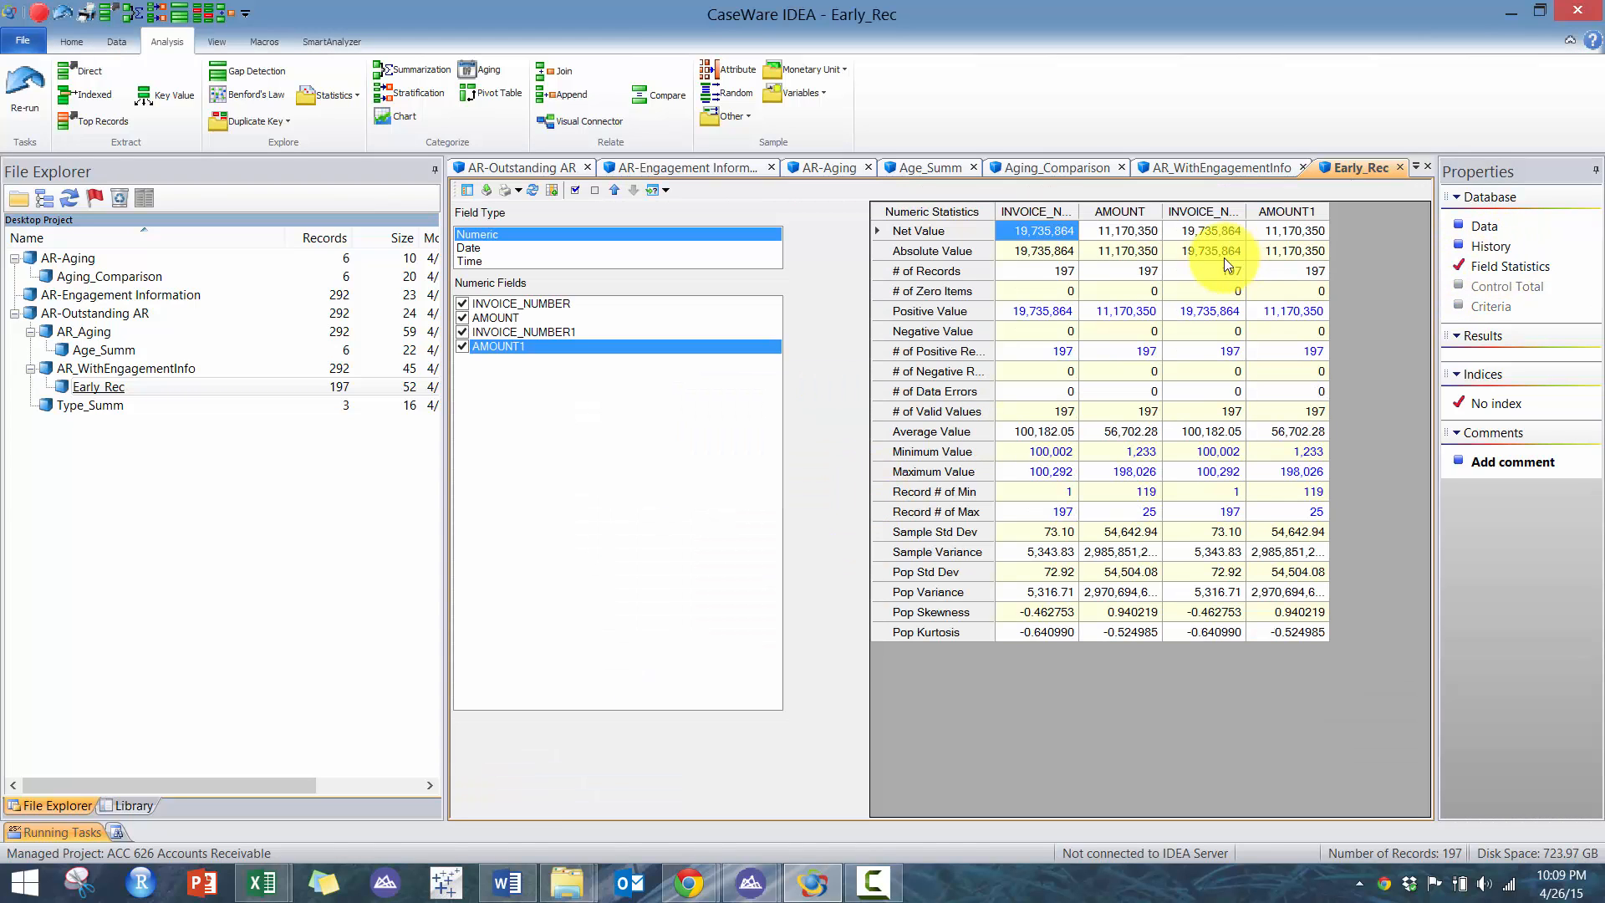
pyautogui.click(1284, 250)
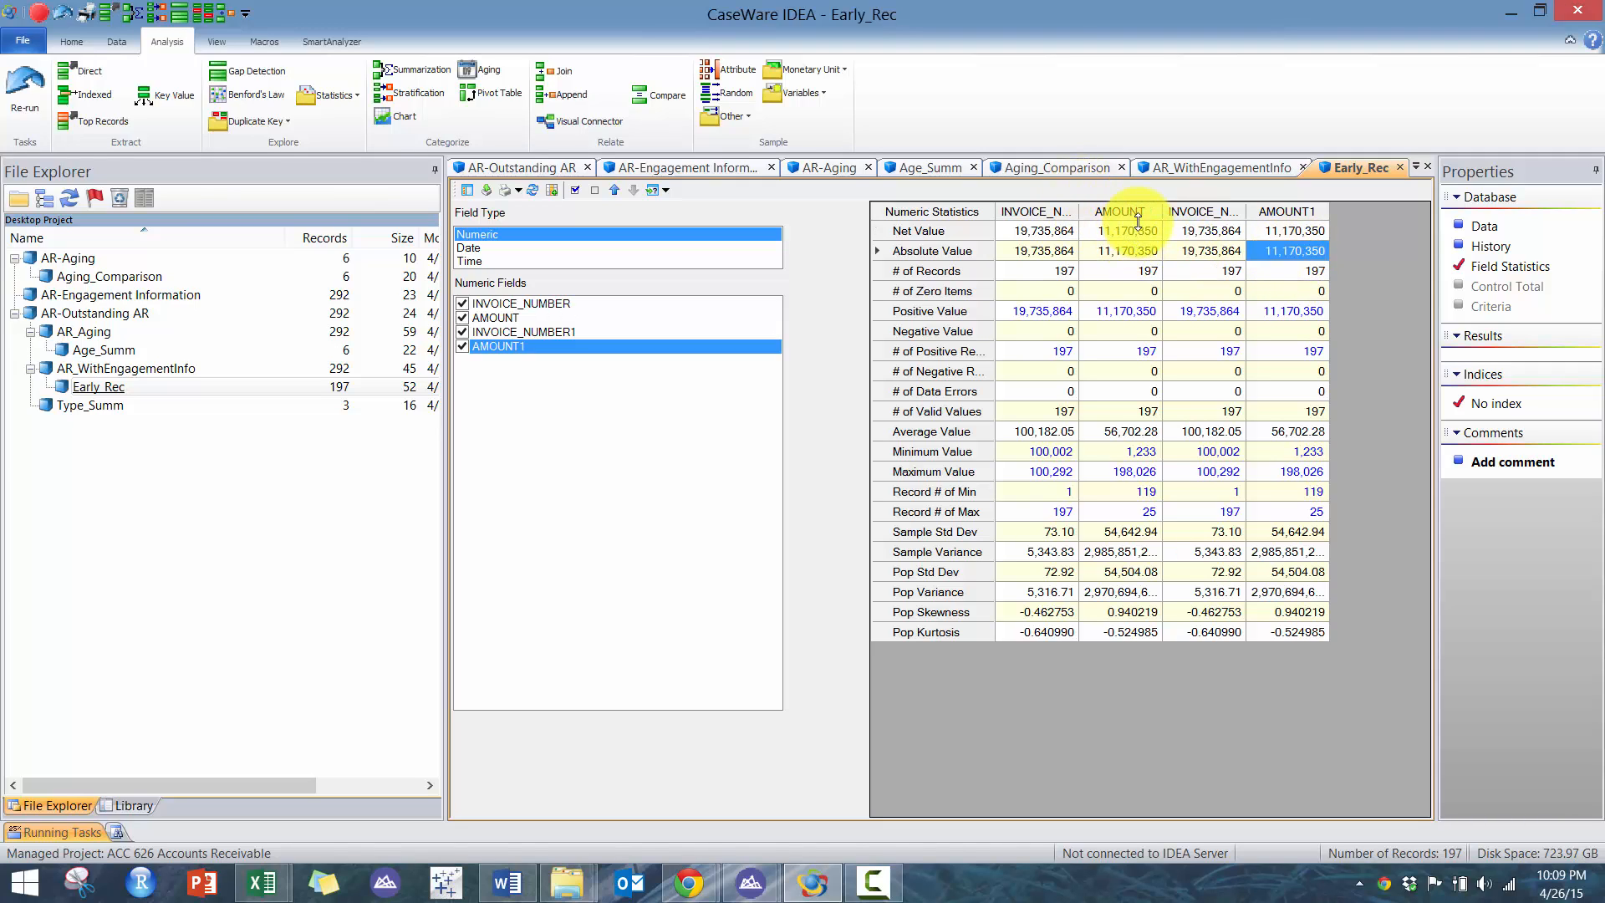
pyautogui.click(1486, 225)
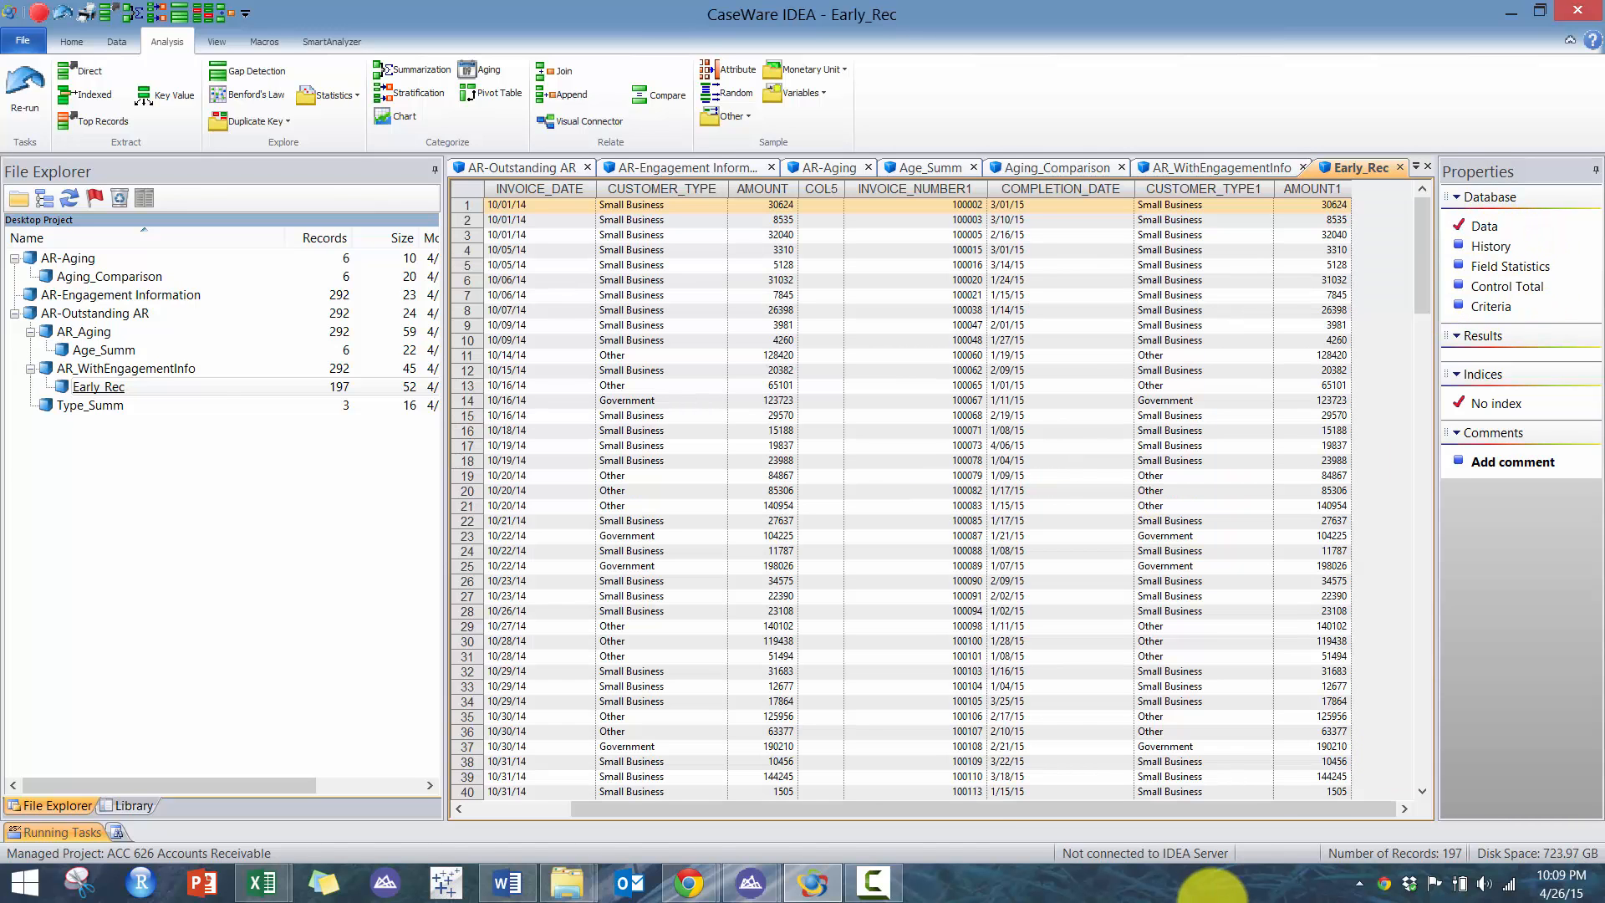
# - Summarize Early_Rec by CUSTOMER_TYPE, totaling the AMOUNT field, and select the resulting amount sums
pyautogui.click(529, 810)
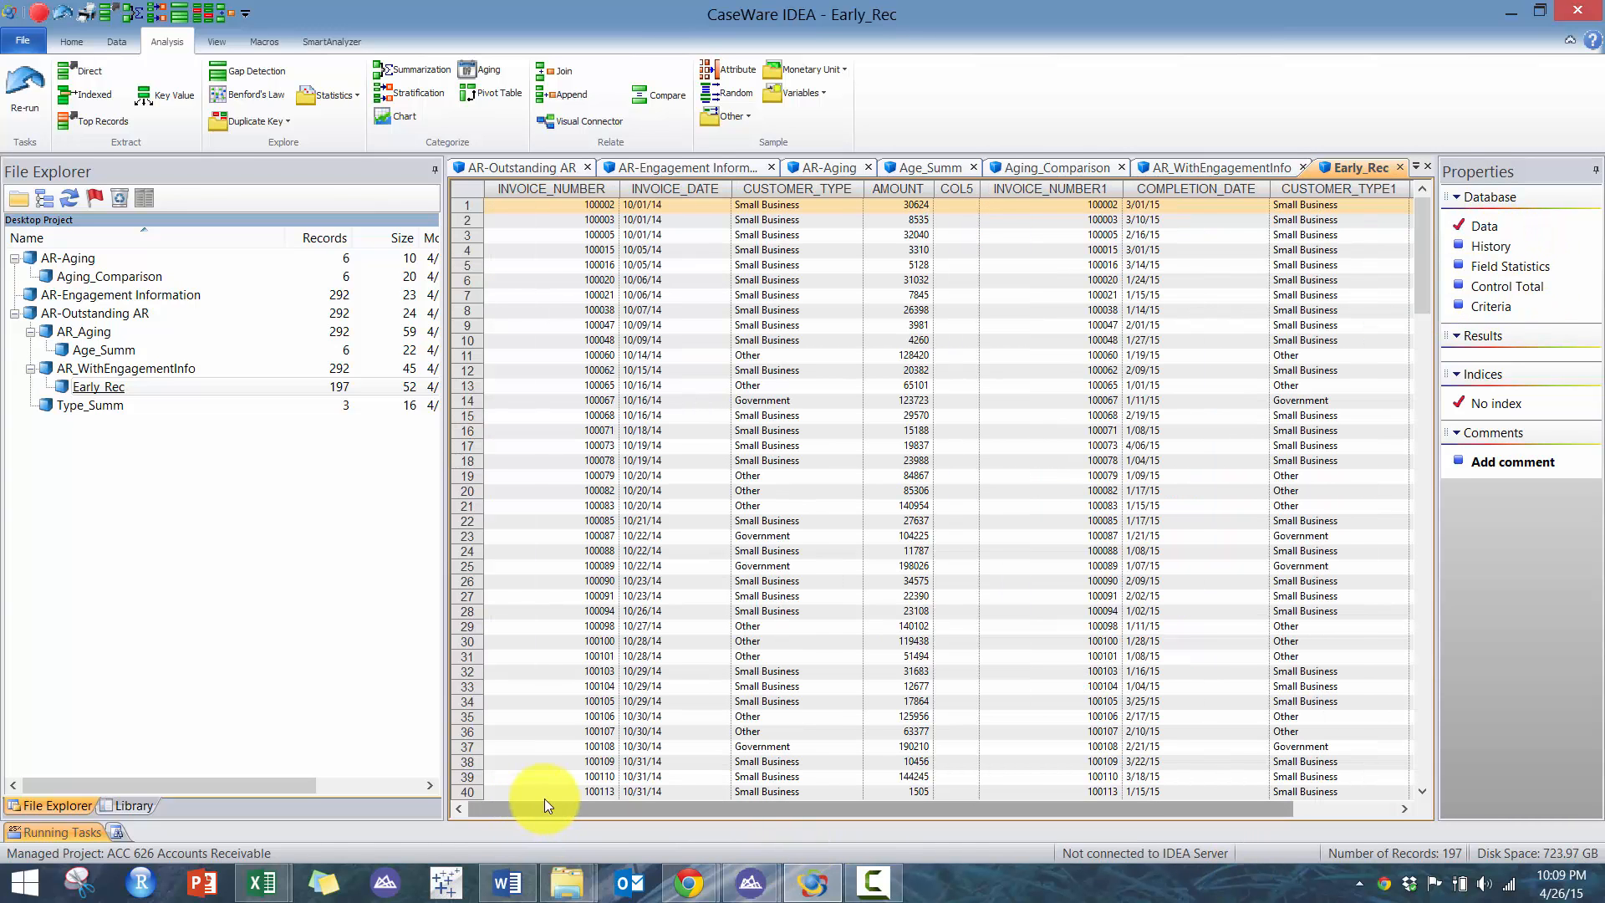
pyautogui.click(1032, 297)
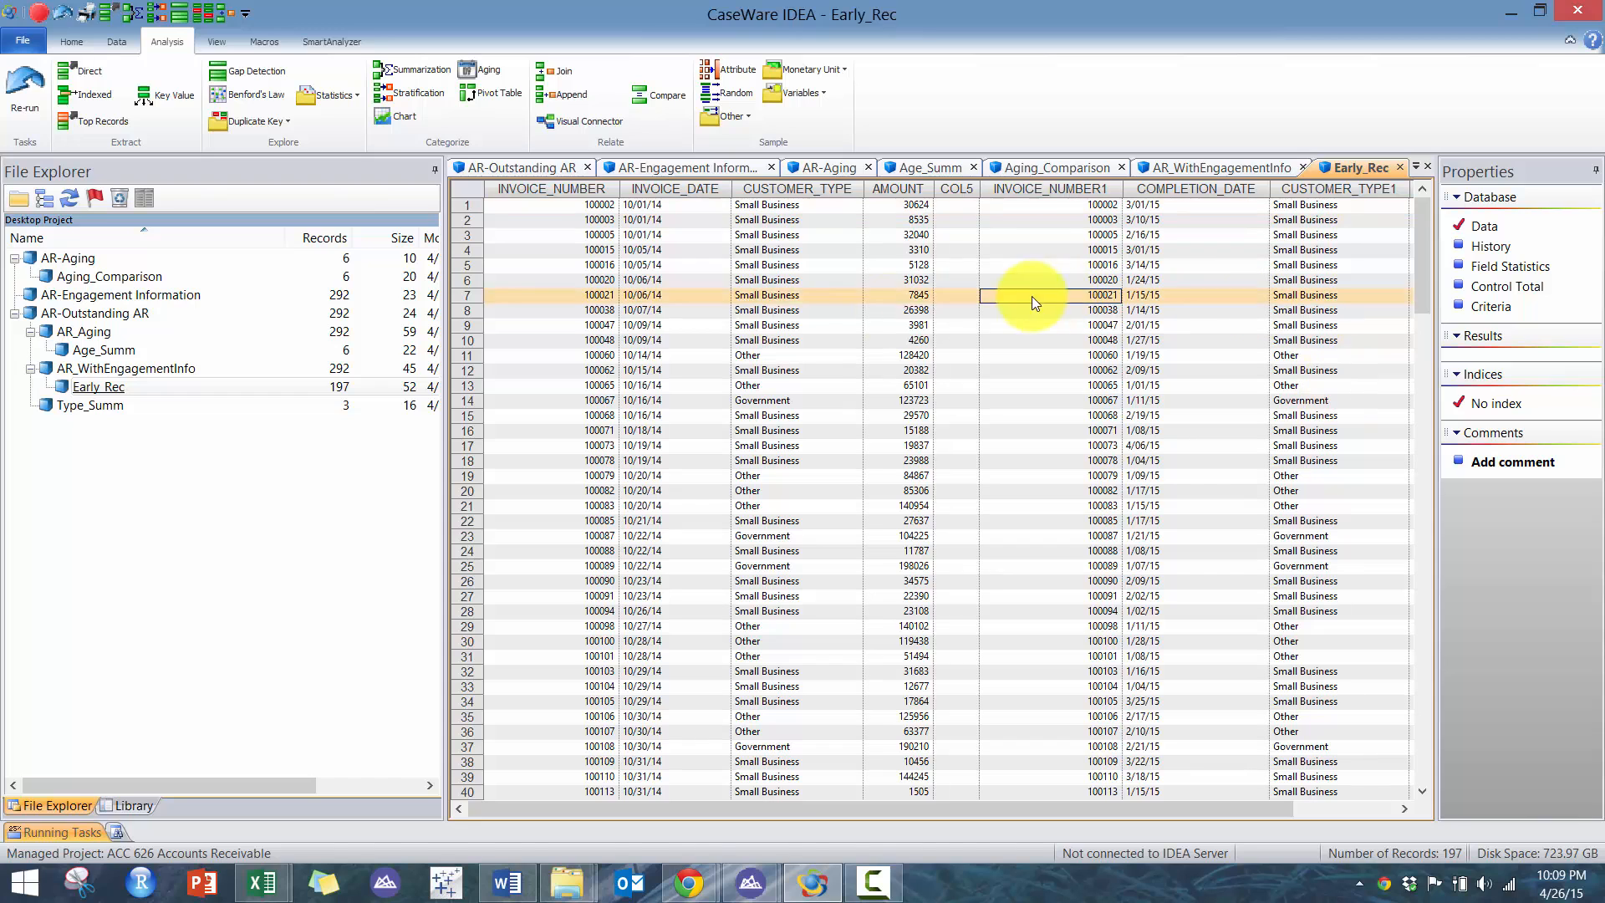
pyautogui.click(806, 310)
pyautogui.click(381, 69)
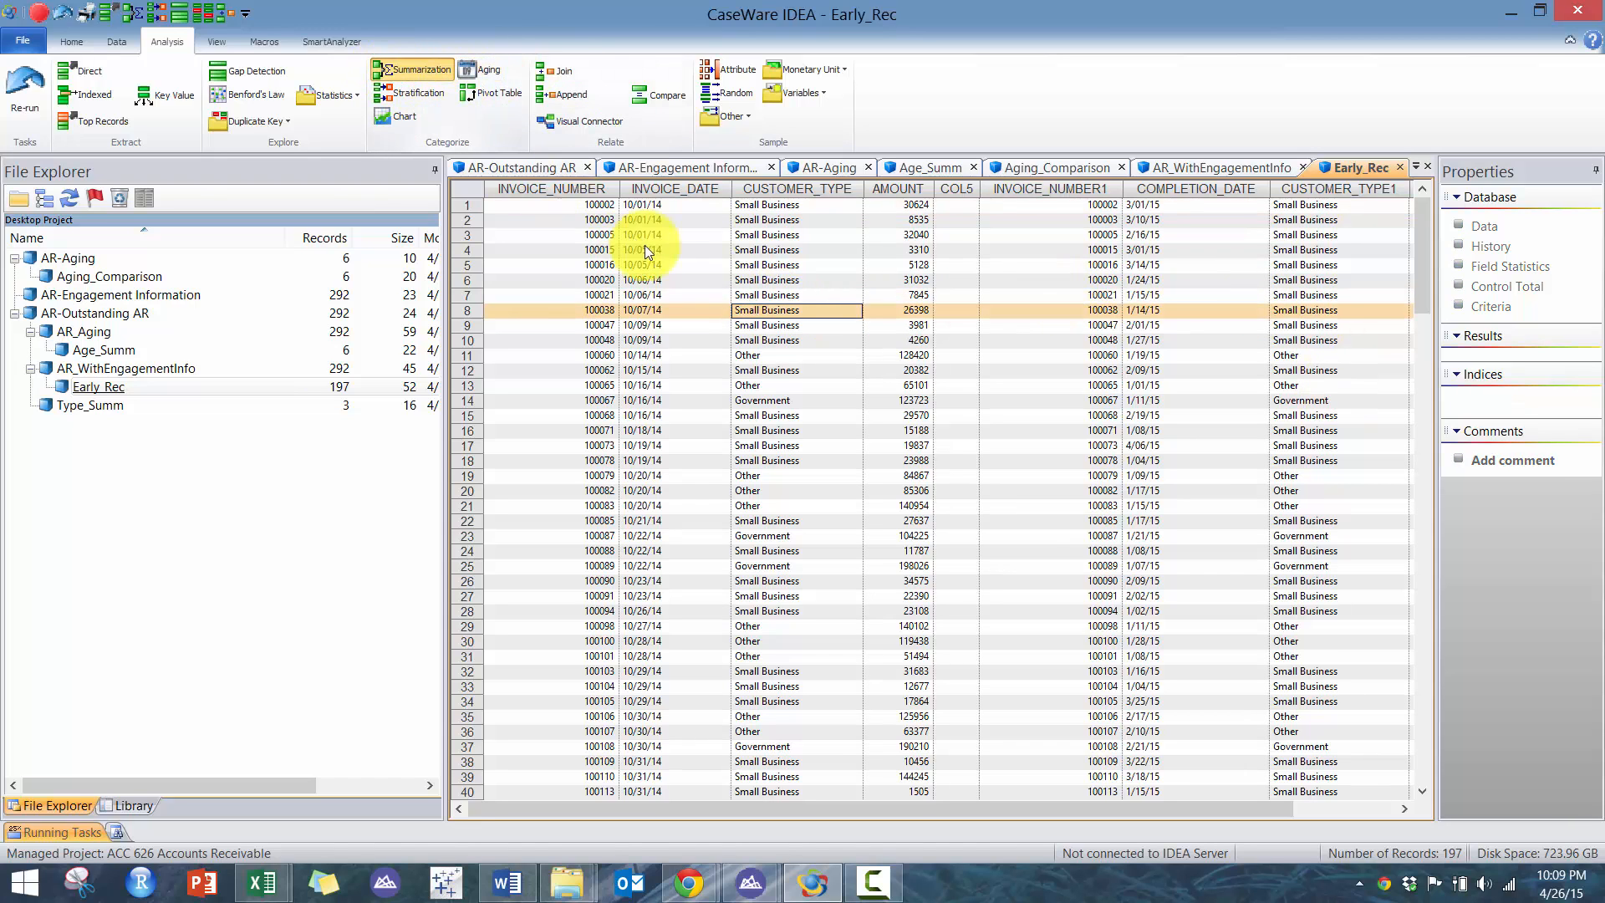
pyautogui.click(625, 274)
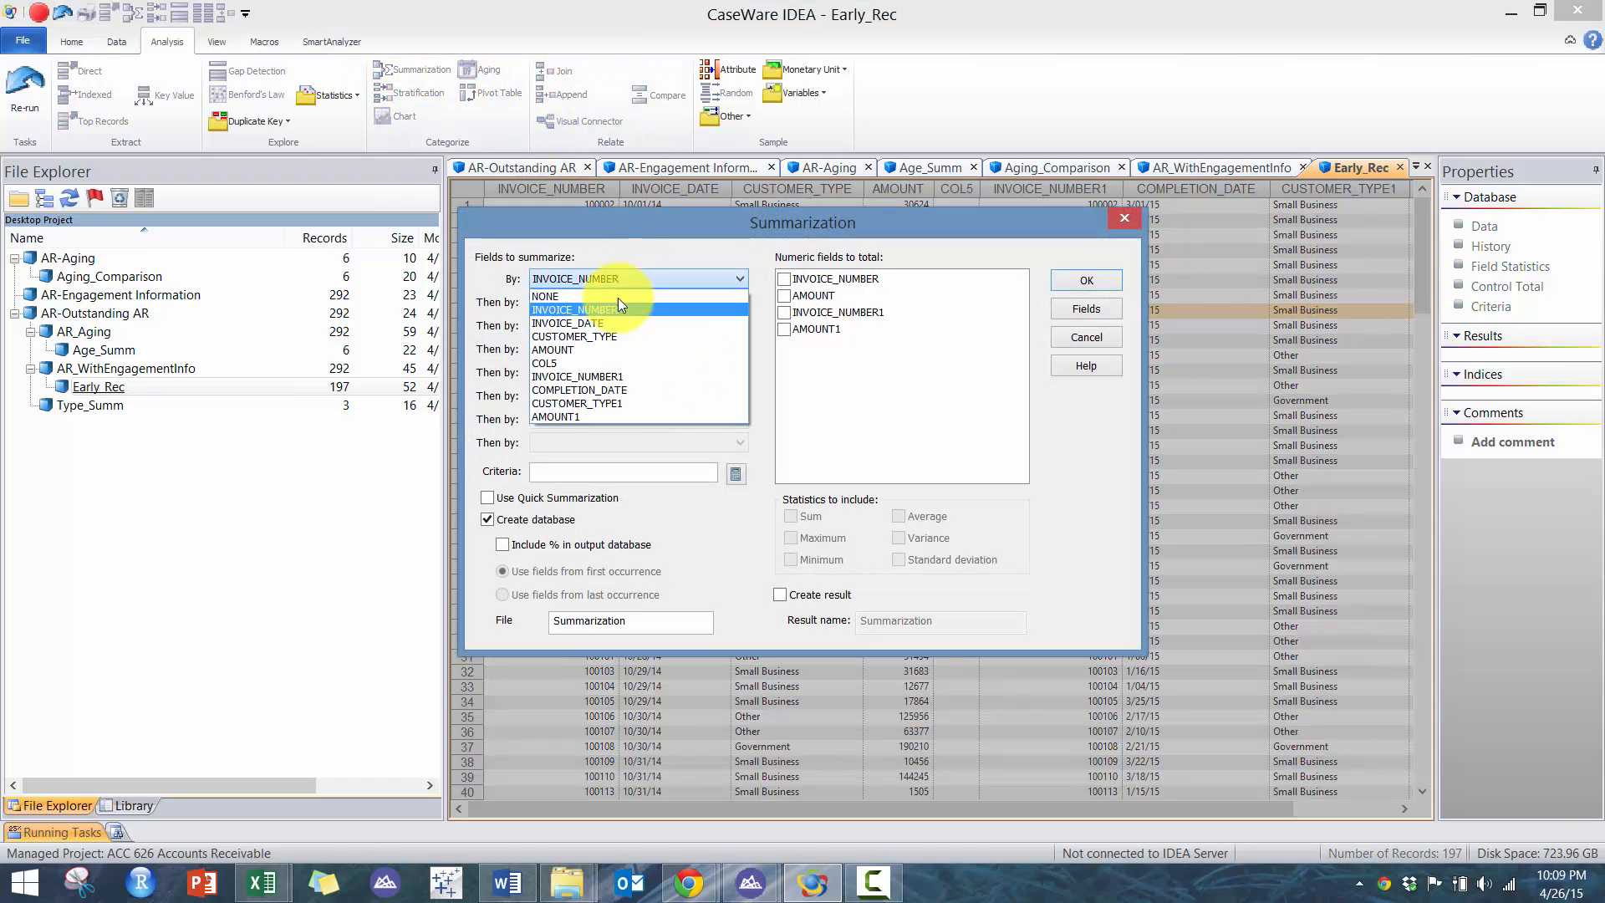
pyautogui.click(616, 329)
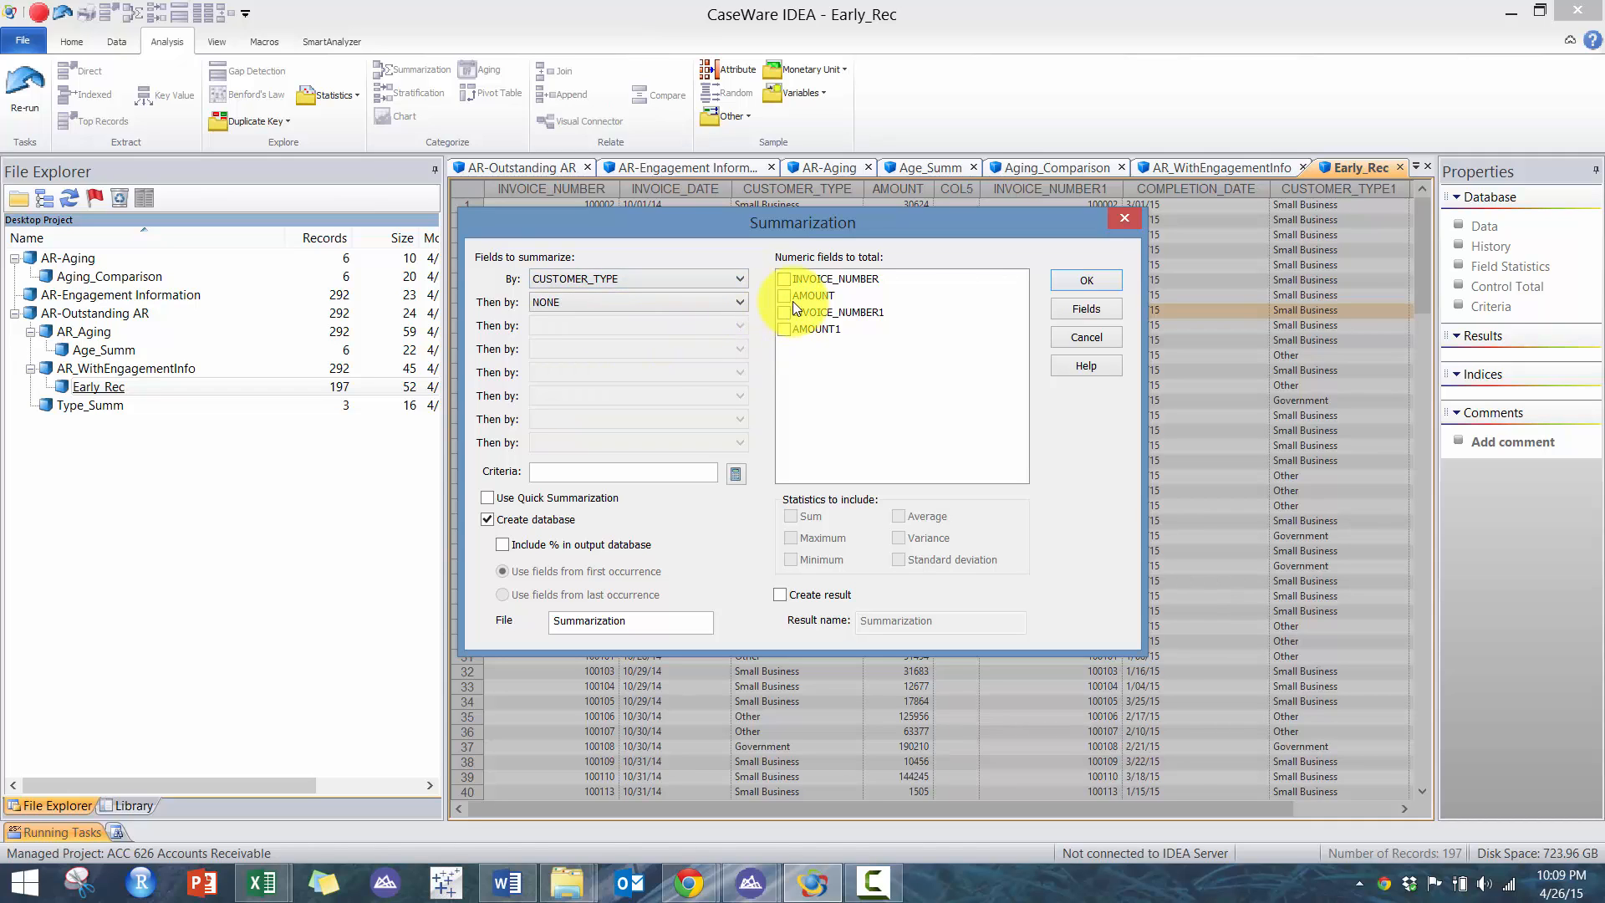
pyautogui.click(793, 296)
pyautogui.click(784, 296)
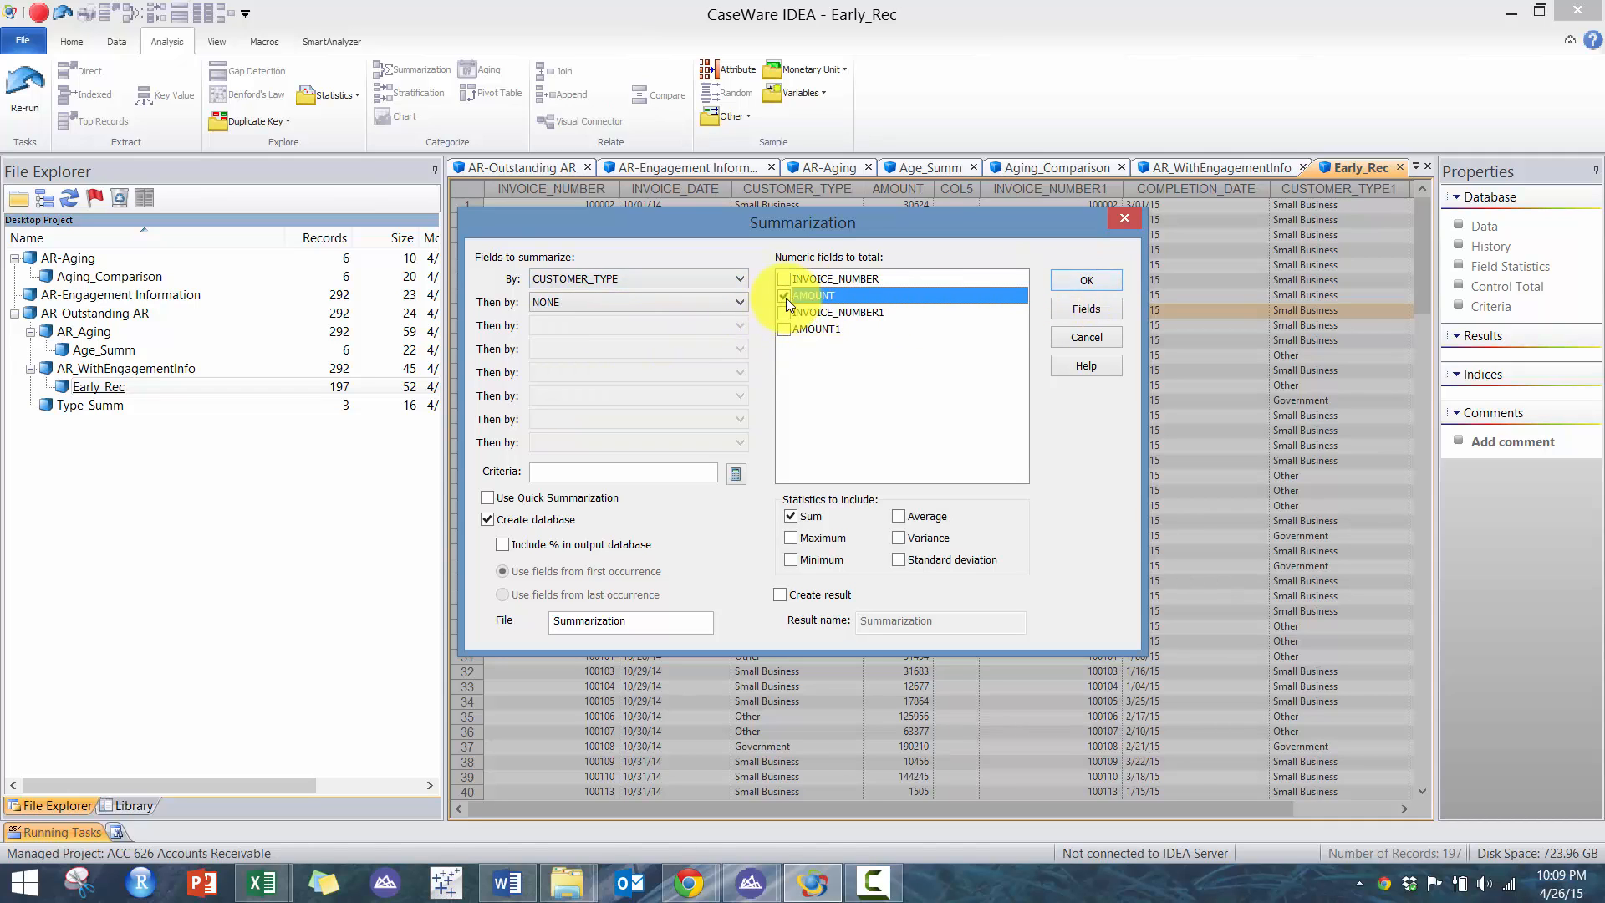
pyautogui.click(1088, 282)
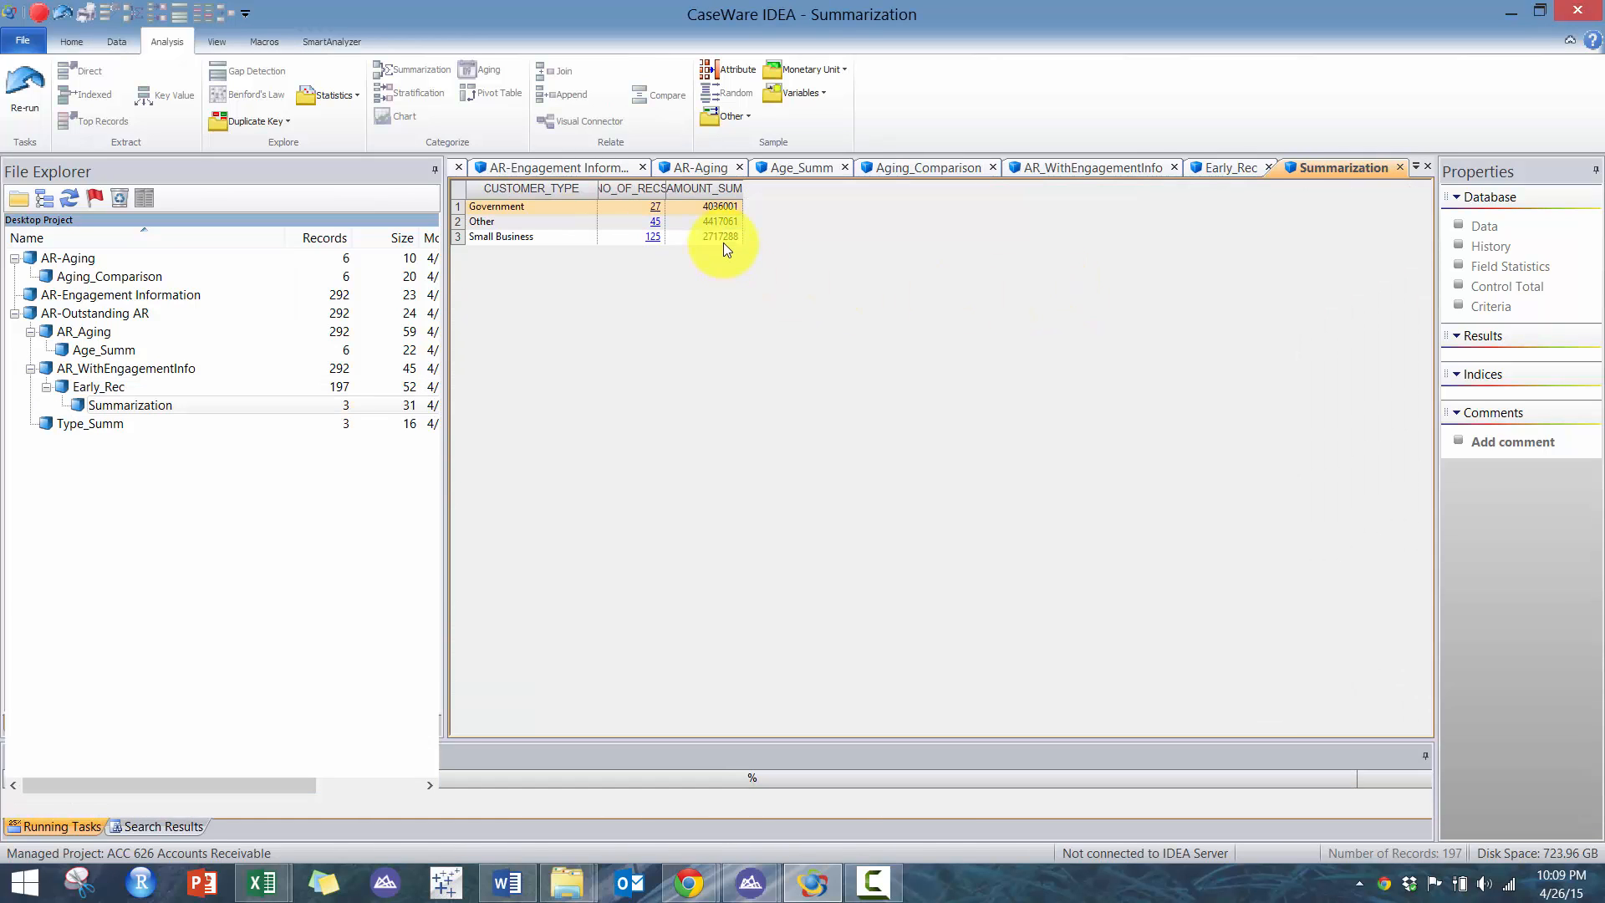
pyautogui.moveTo(723, 238); pyautogui.dragTo(724, 210)
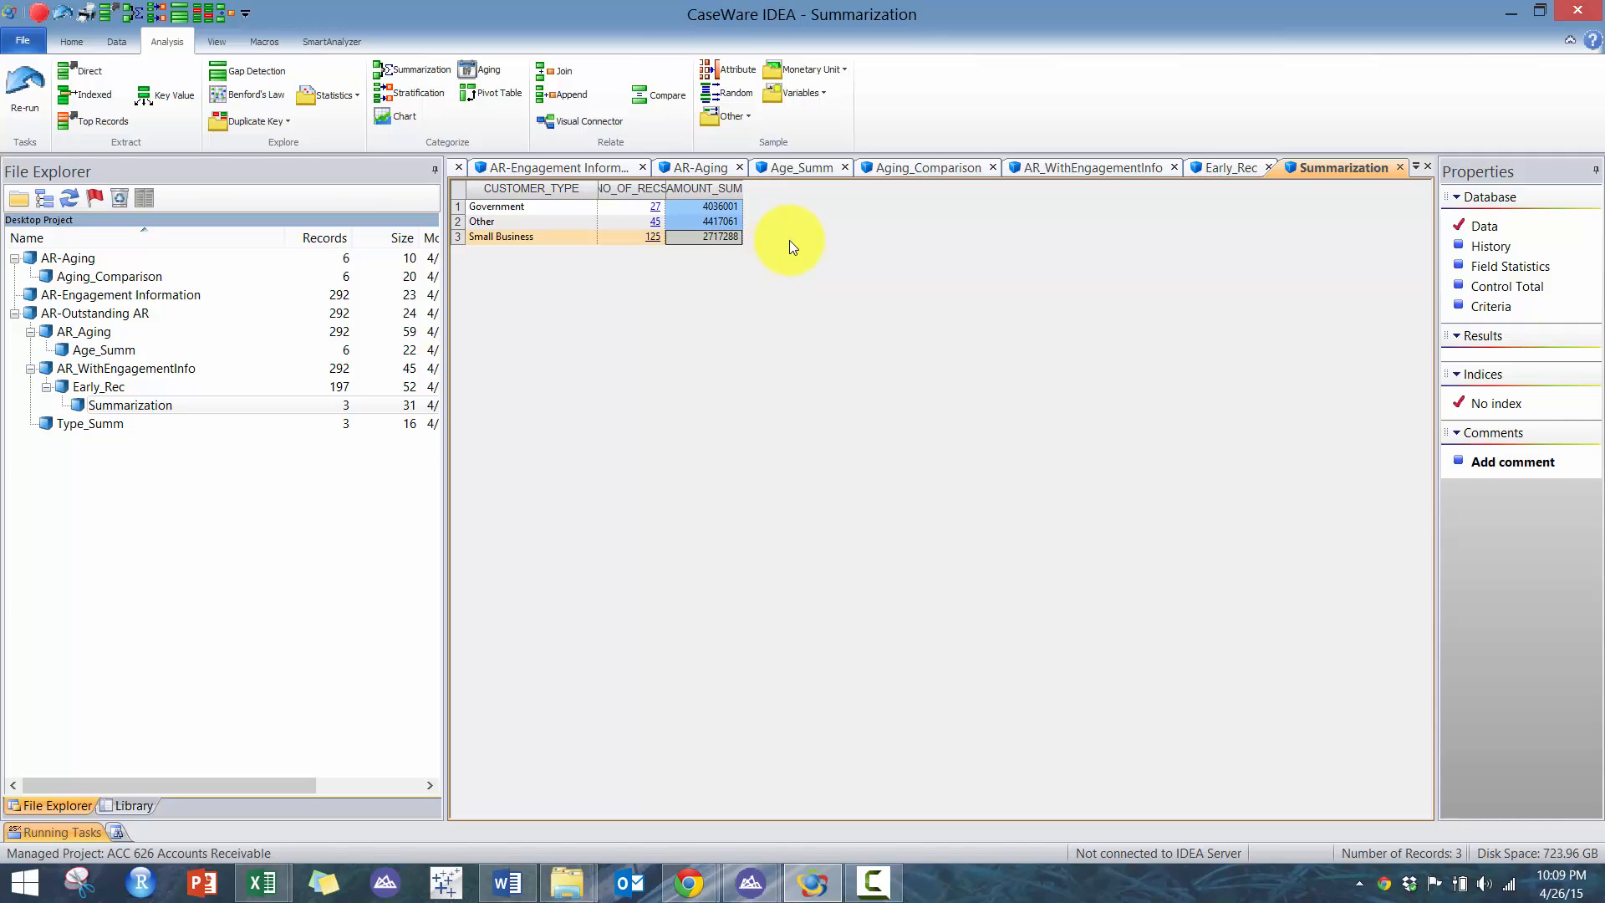
# - Sort Early_Rec by COMPLETION_DATE descending and review the latest-completed invoices
pyautogui.click(1214, 166)
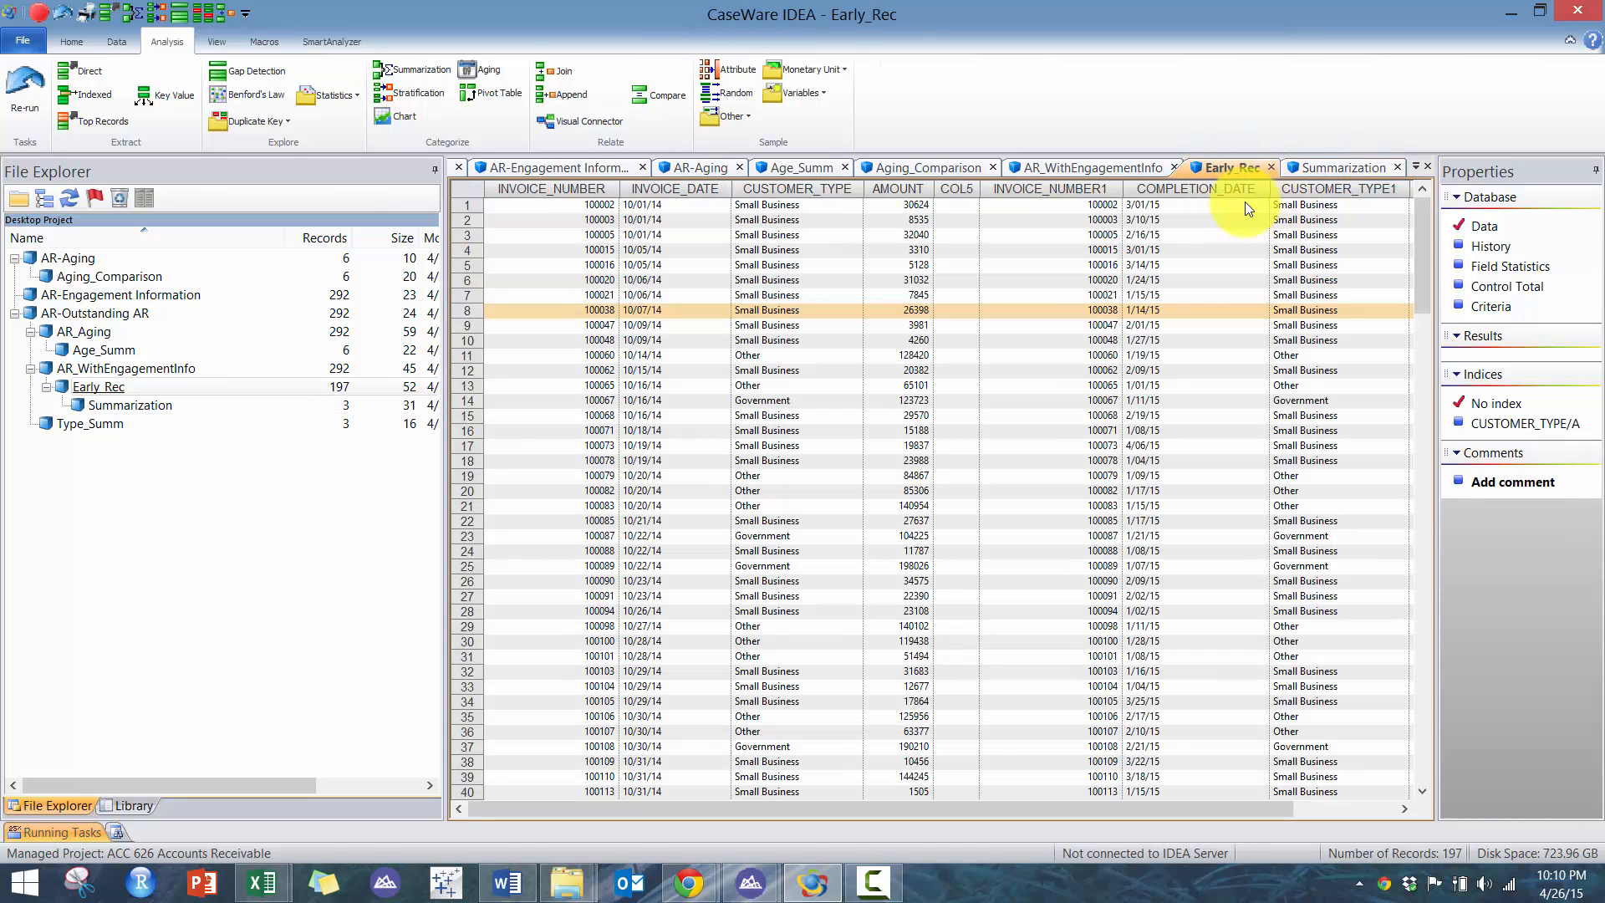
pyautogui.doubleClick(1230, 183)
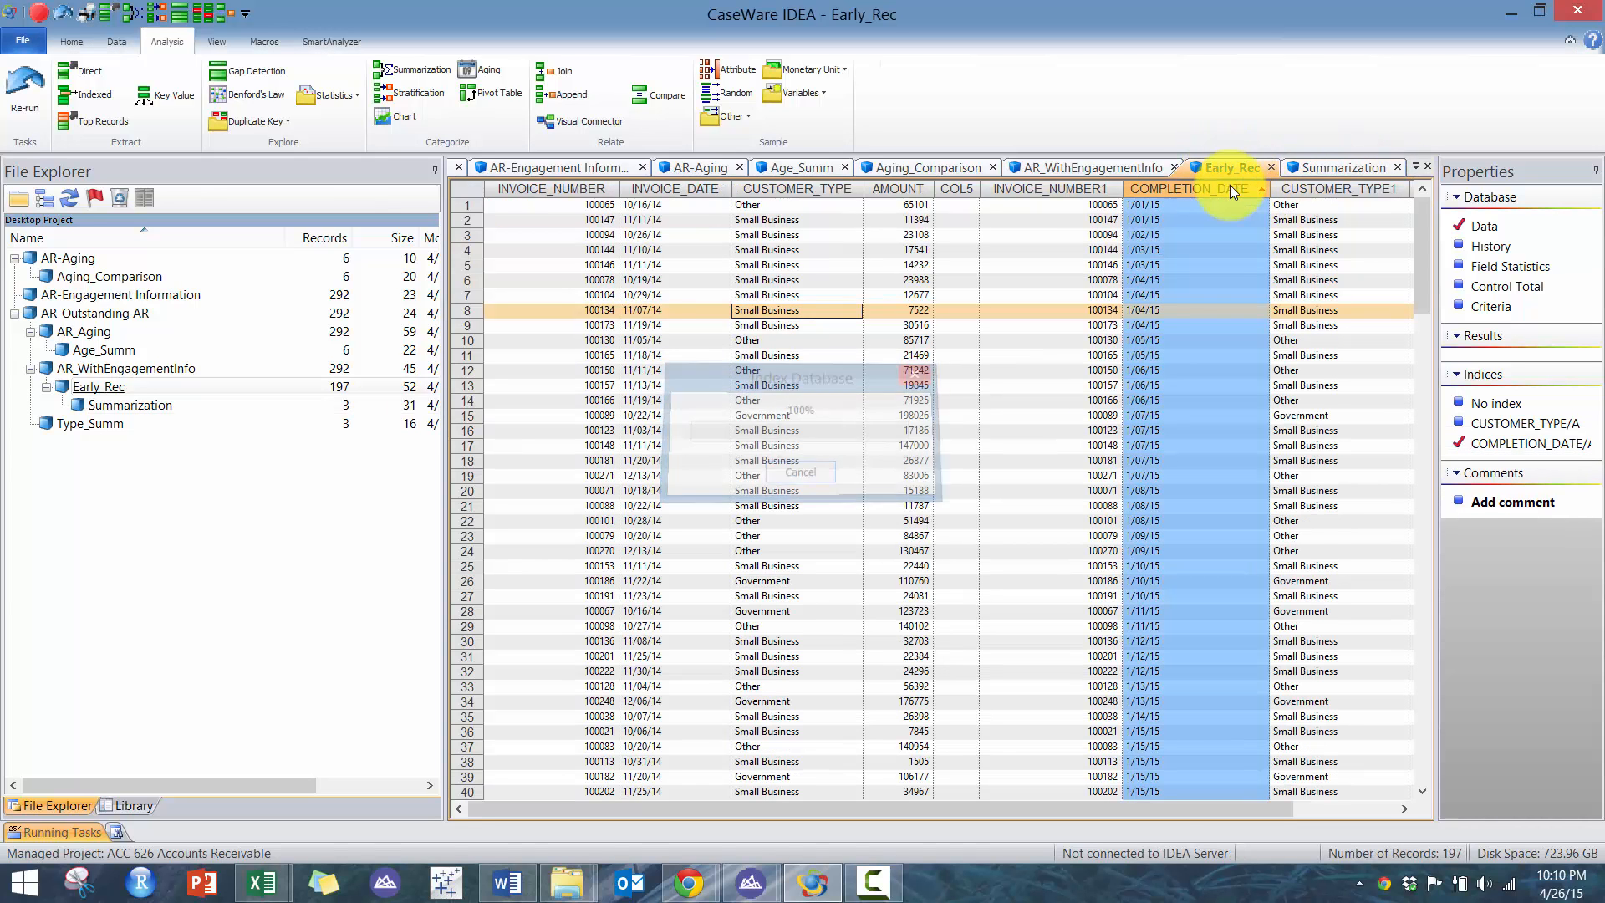
pyautogui.doubleClick(1230, 184)
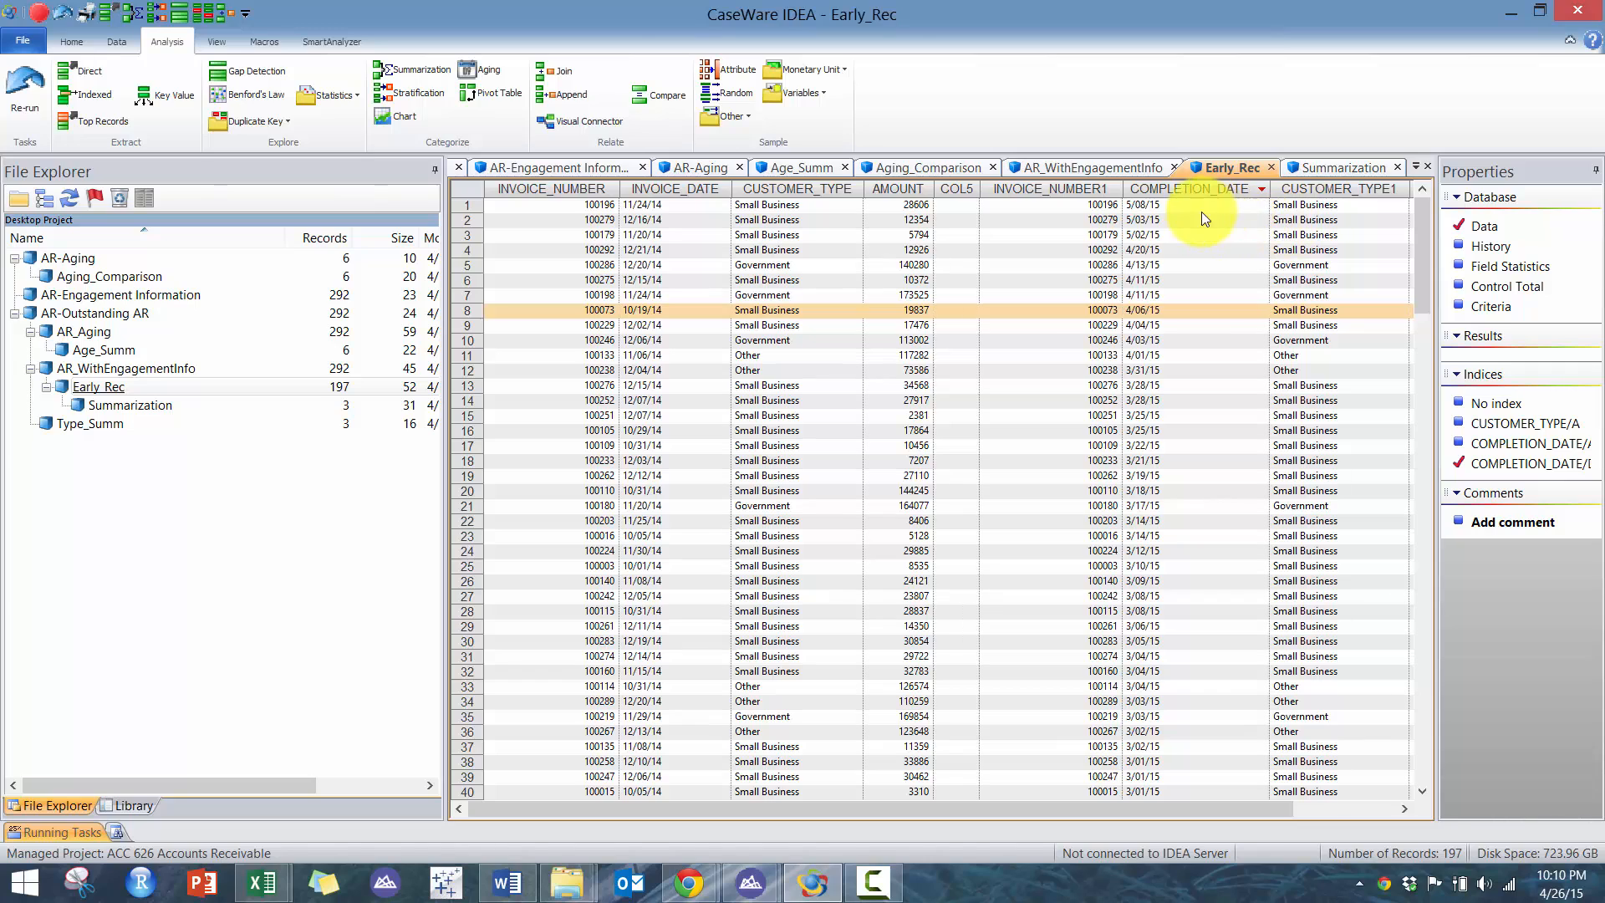
pyautogui.moveTo(1201, 212); pyautogui.dragTo(1092, 387)
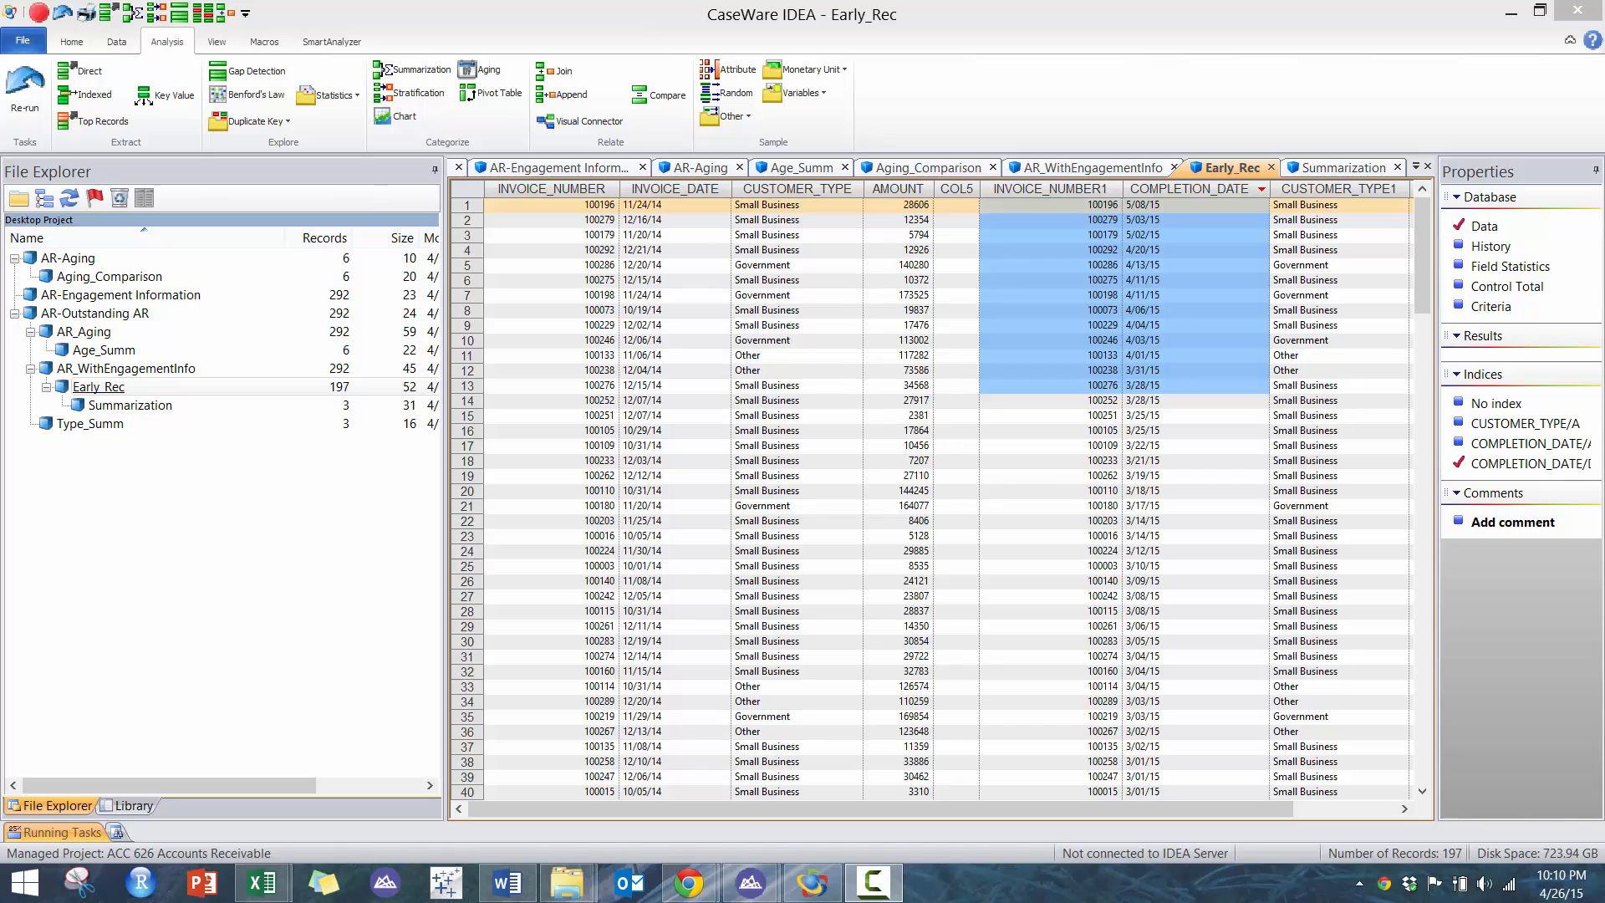
pyautogui.click(956, 280)
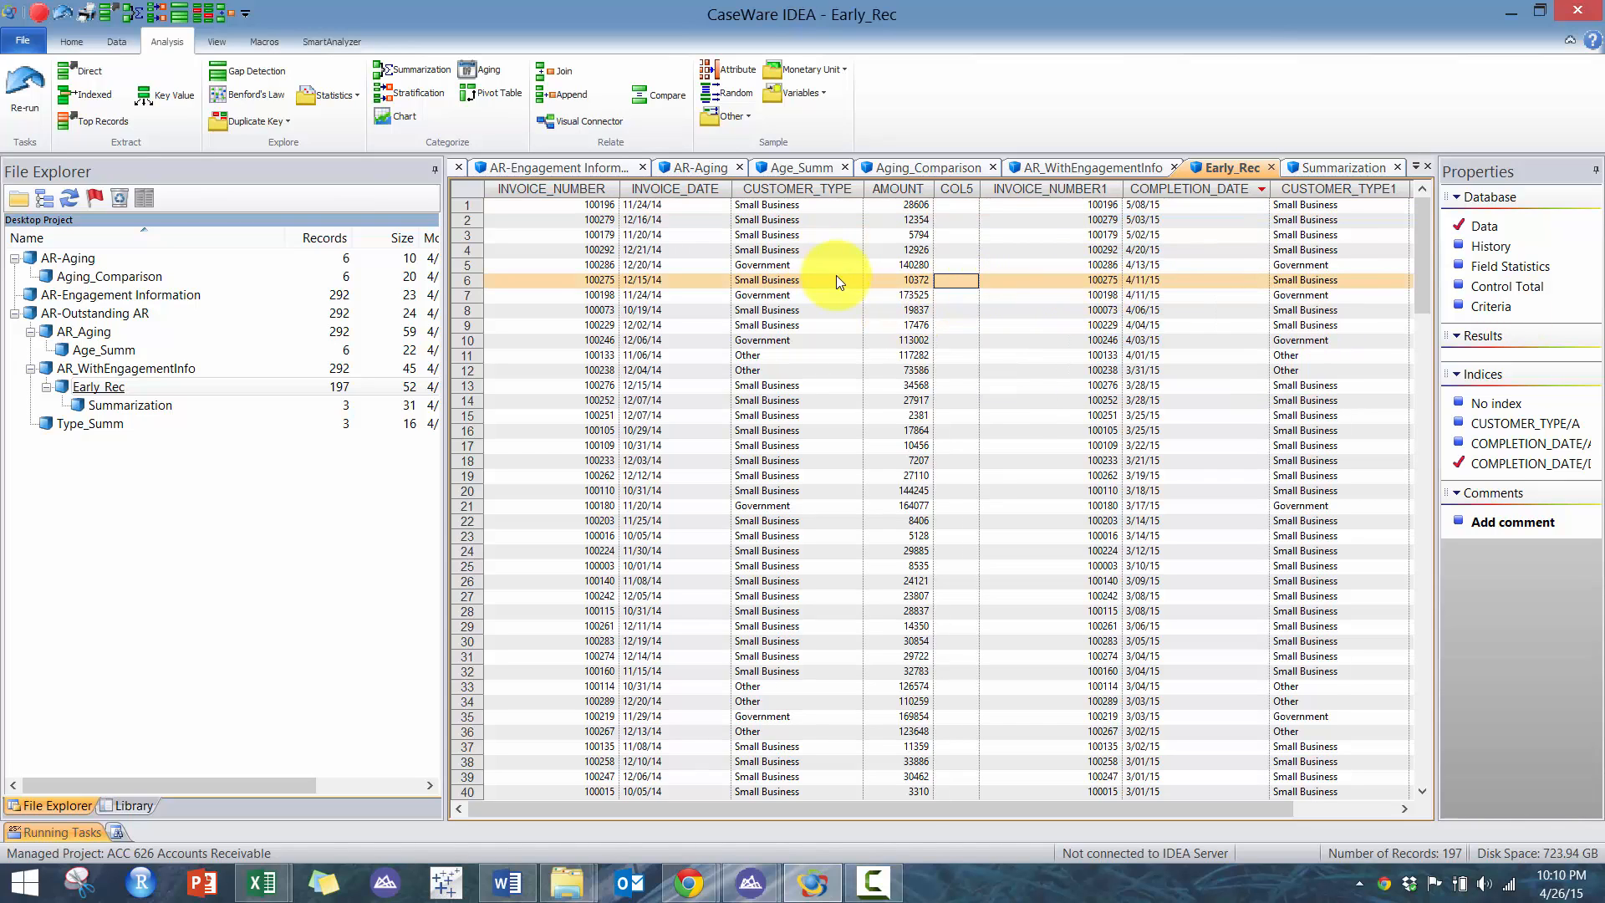
# - Draw a random sample of 2 records from Early_Rec into a file named Early_Rec_Sample
pyautogui.click(724, 92)
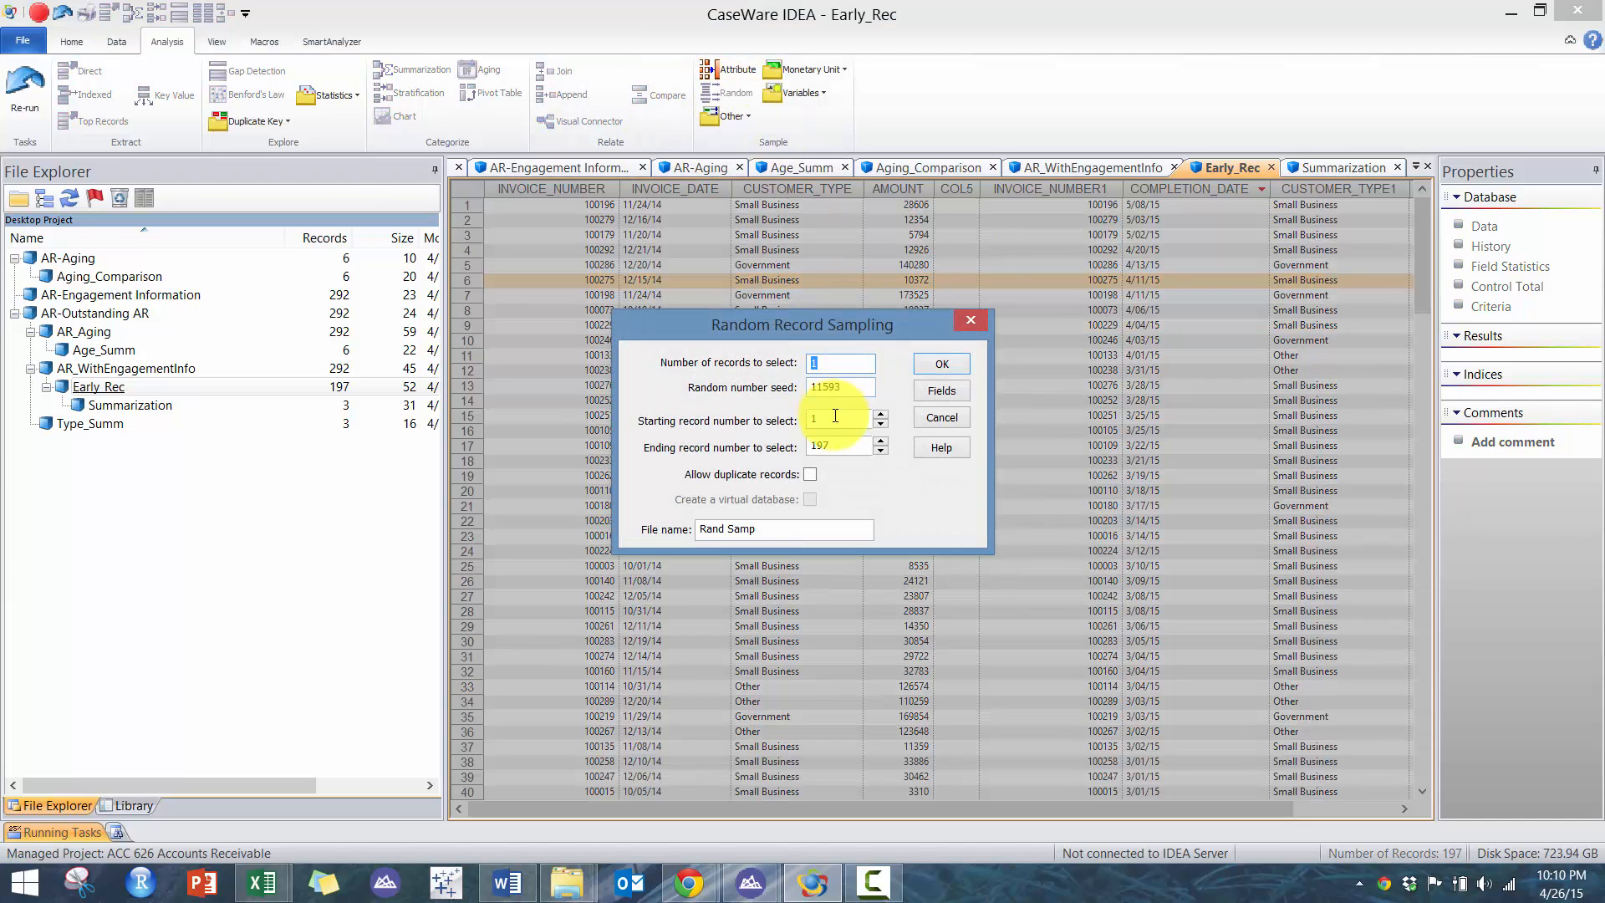
pyautogui.write('2')
pyautogui.moveTo(758, 527); pyautogui.dragTo(561, 478)
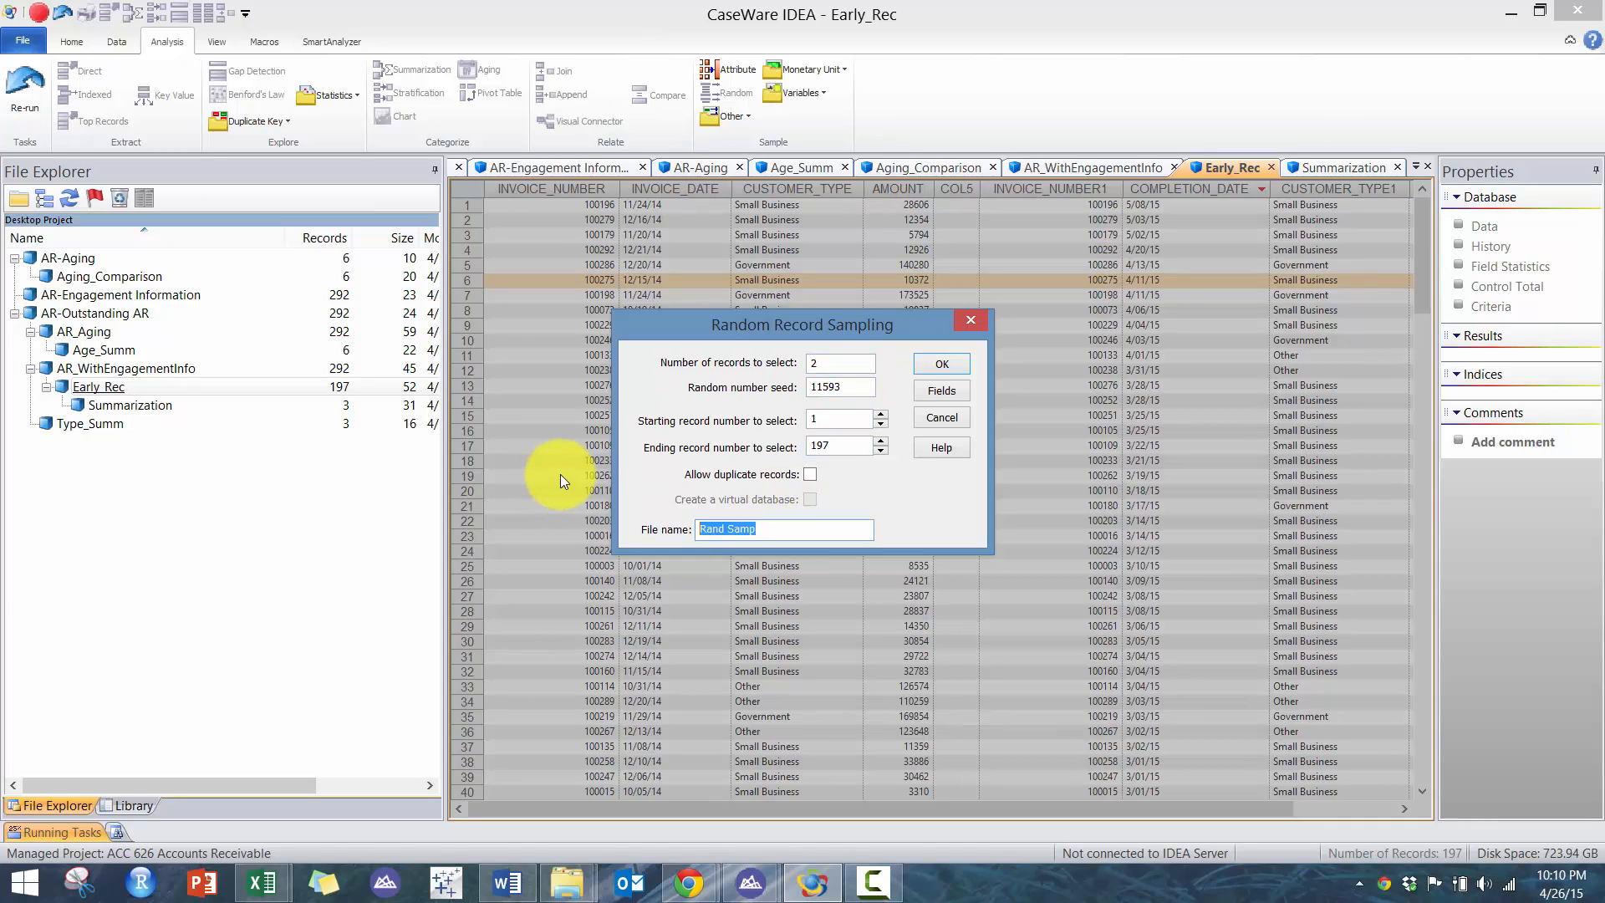
pyautogui.write('Early_Rec_Sample')
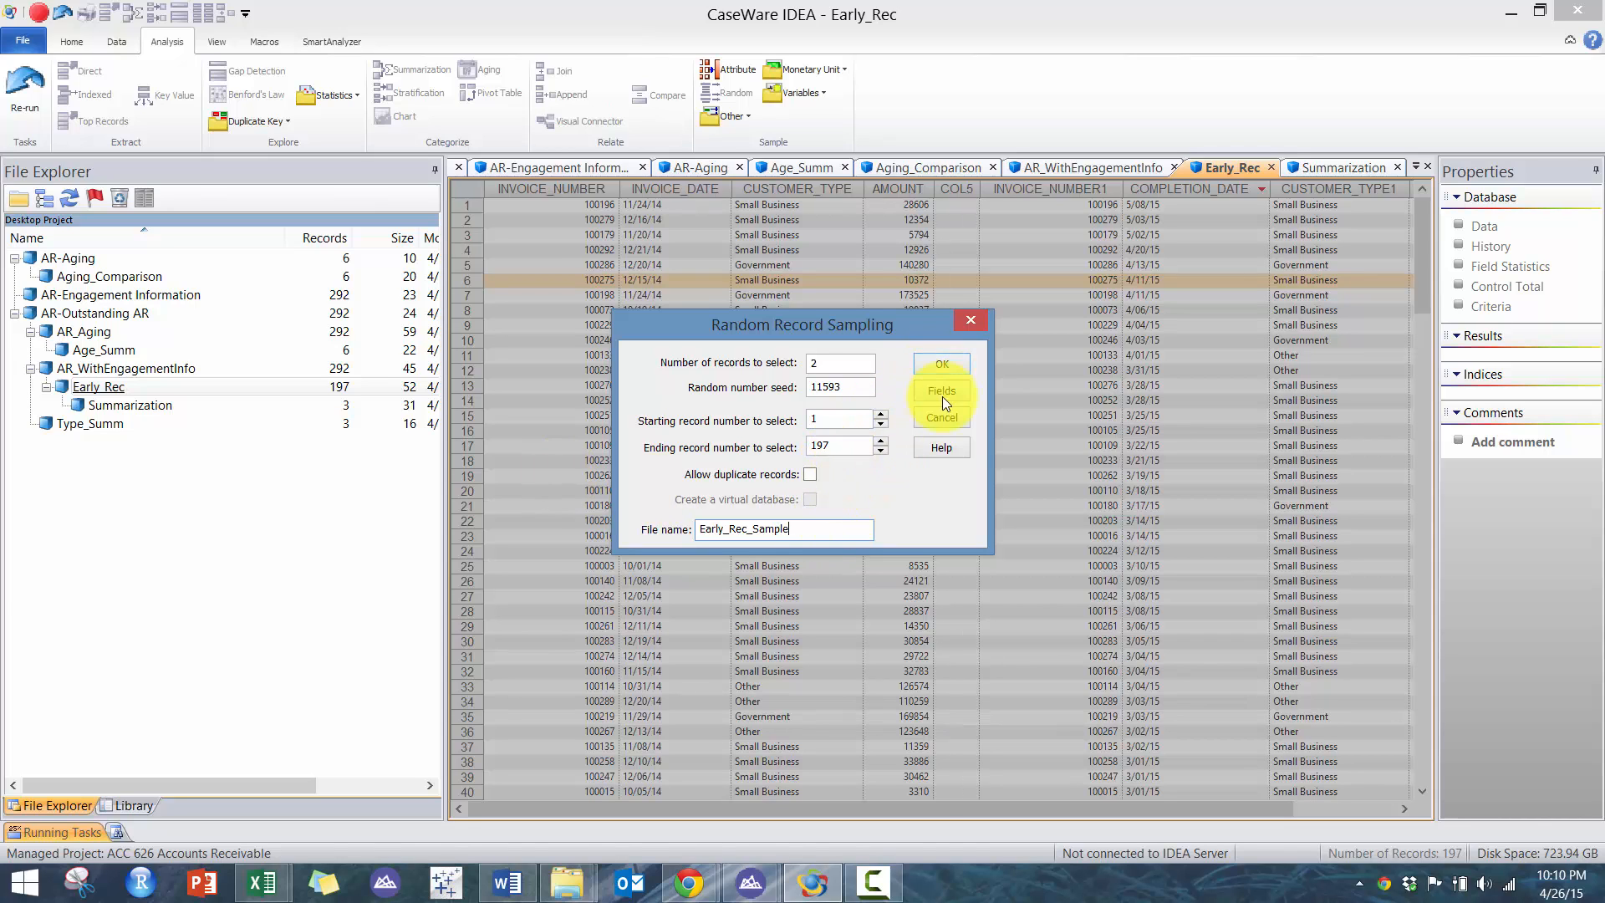
pyautogui.click(945, 365)
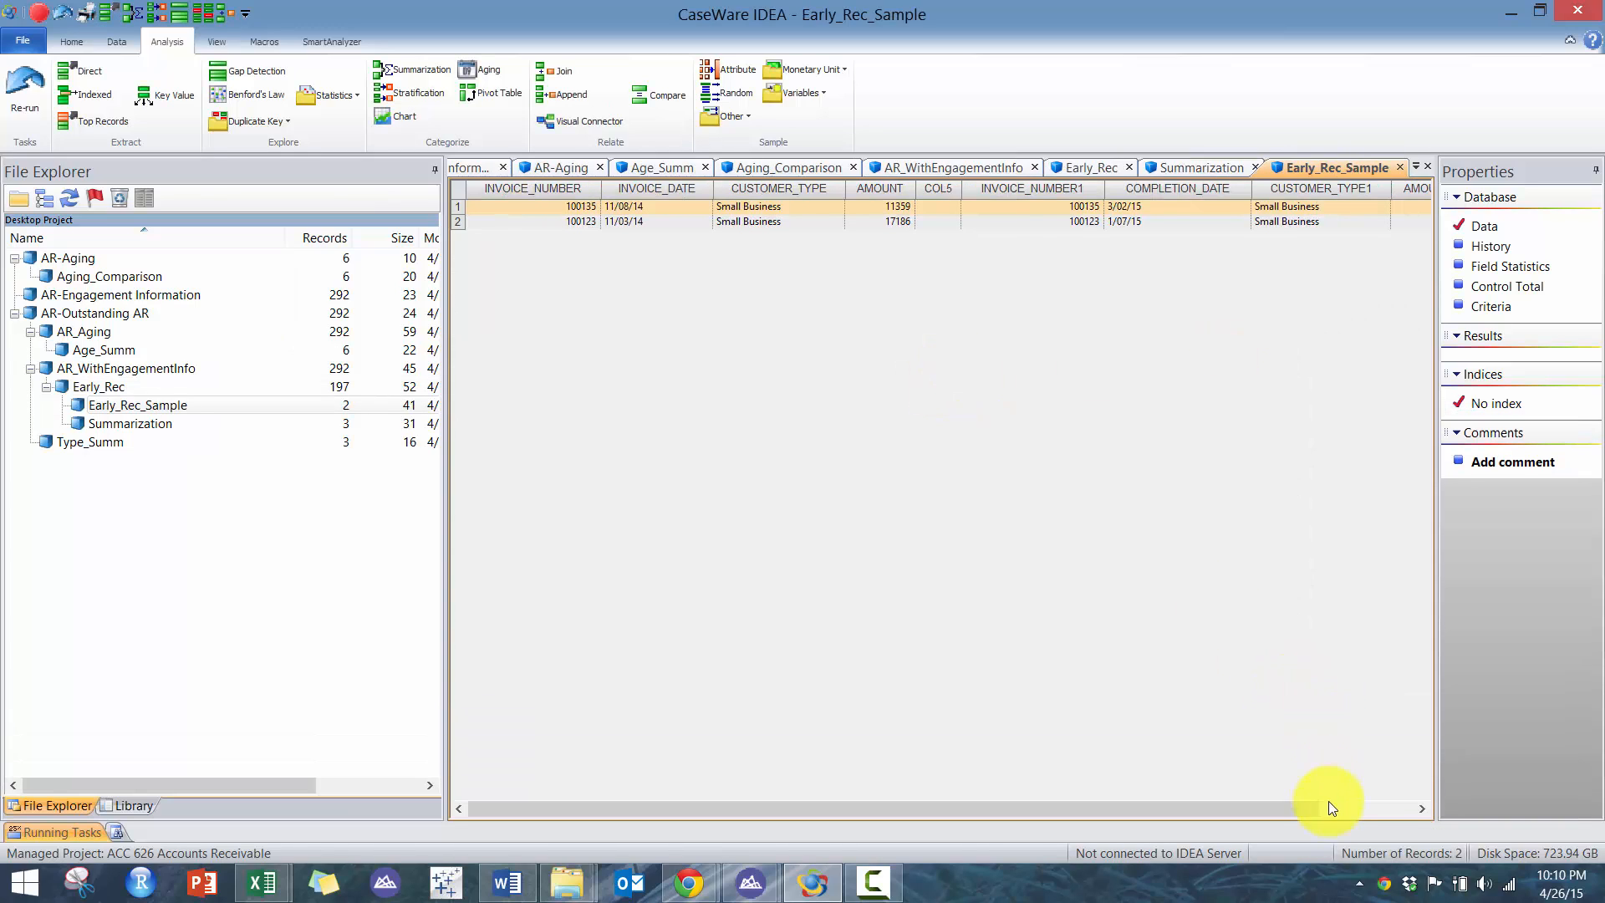
pyautogui.click(1340, 808)
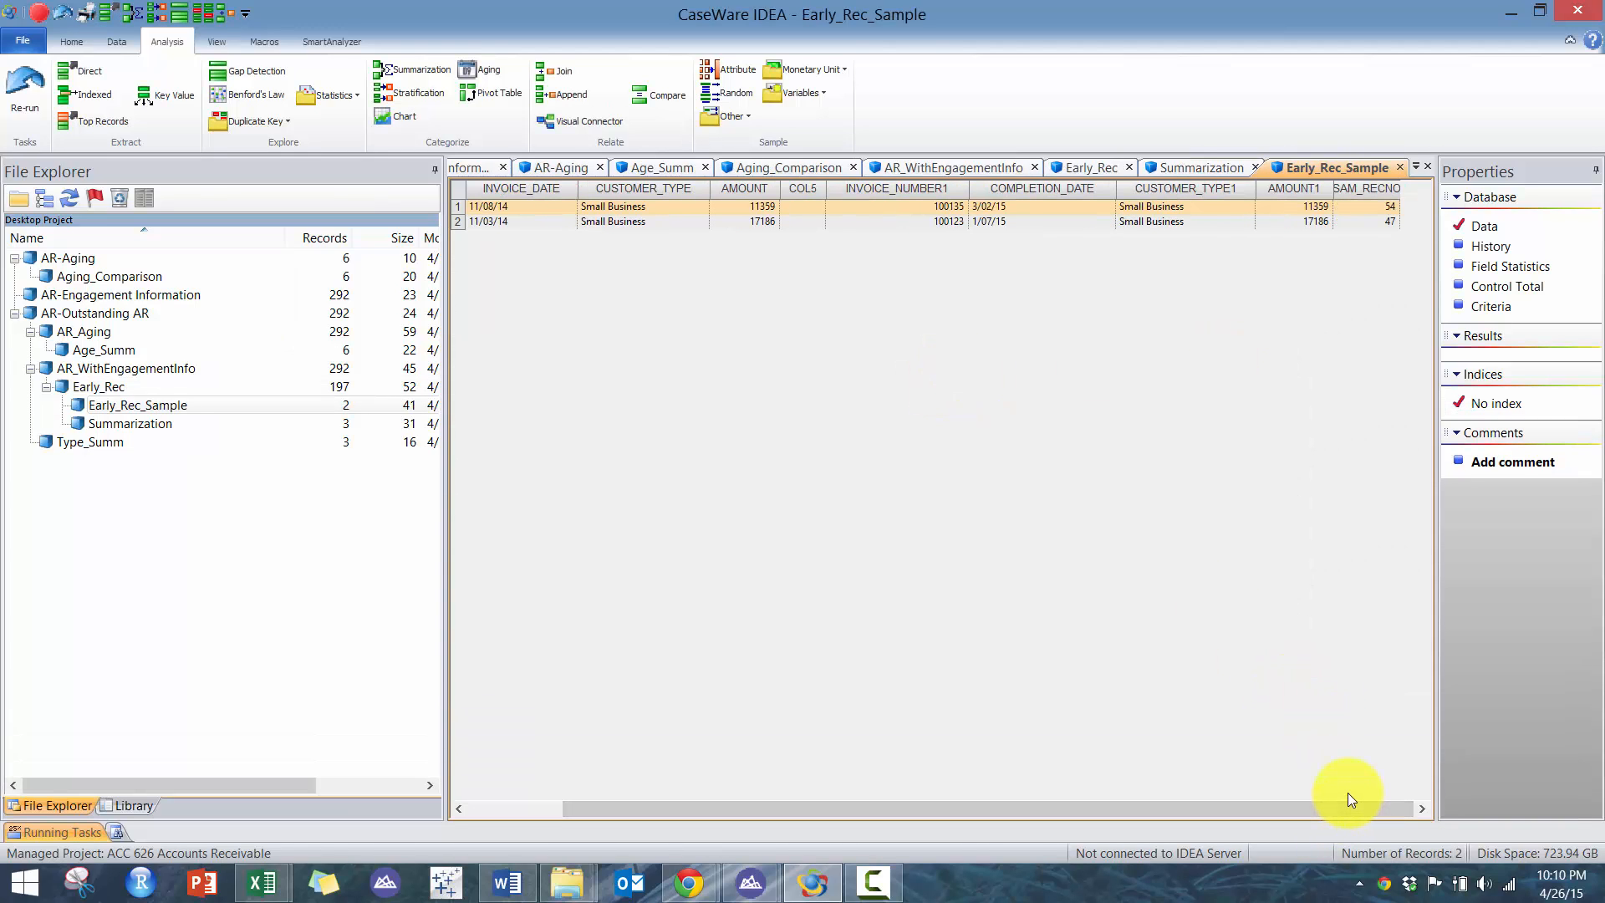